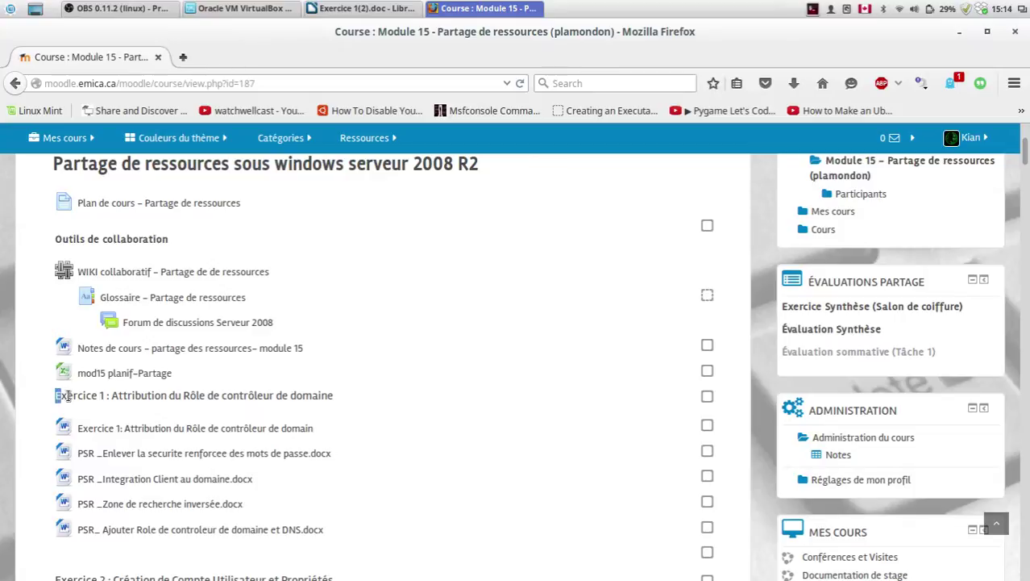
Step: Skim the top of the Module 15 Moodle page, highlighting the course title and the Exercice 1 heading
scroll(104, 398, "down", 2)
scroll(103, 397, "up", 4)
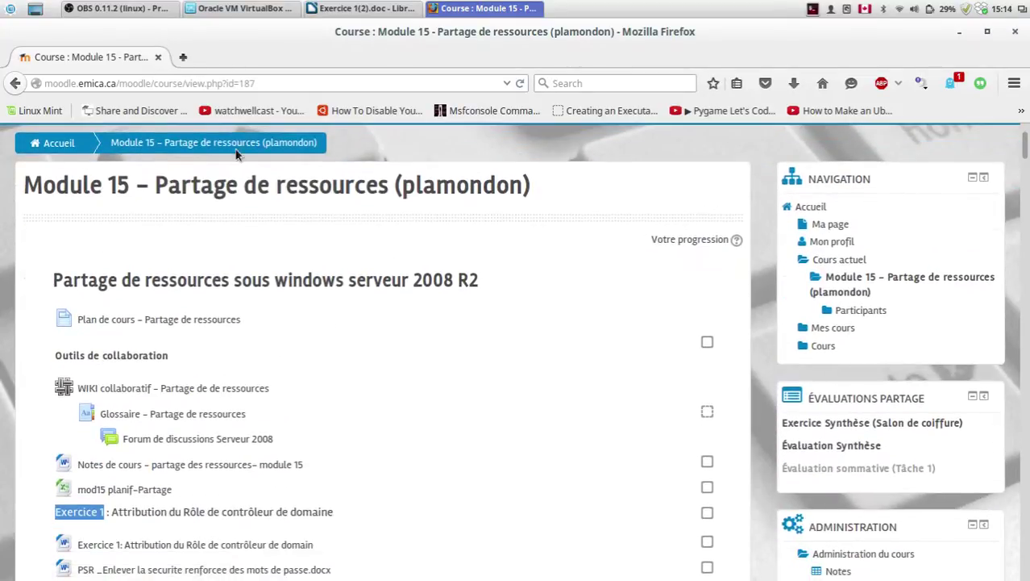
left_click_drag(154, 187, 388, 194)
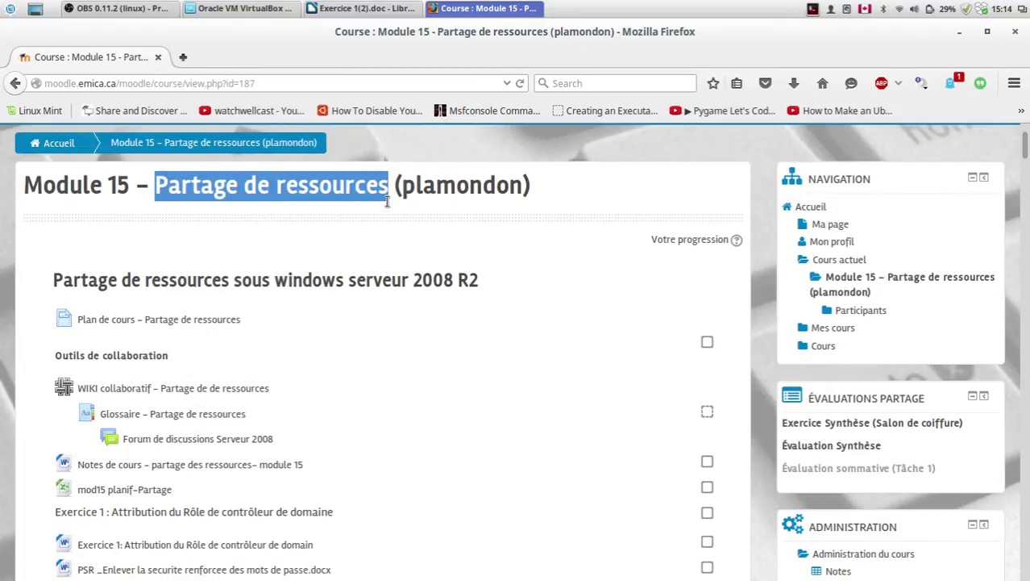
left_click(388, 193)
scroll(111, 493, "down", 2)
scroll(110, 494, "down", 3)
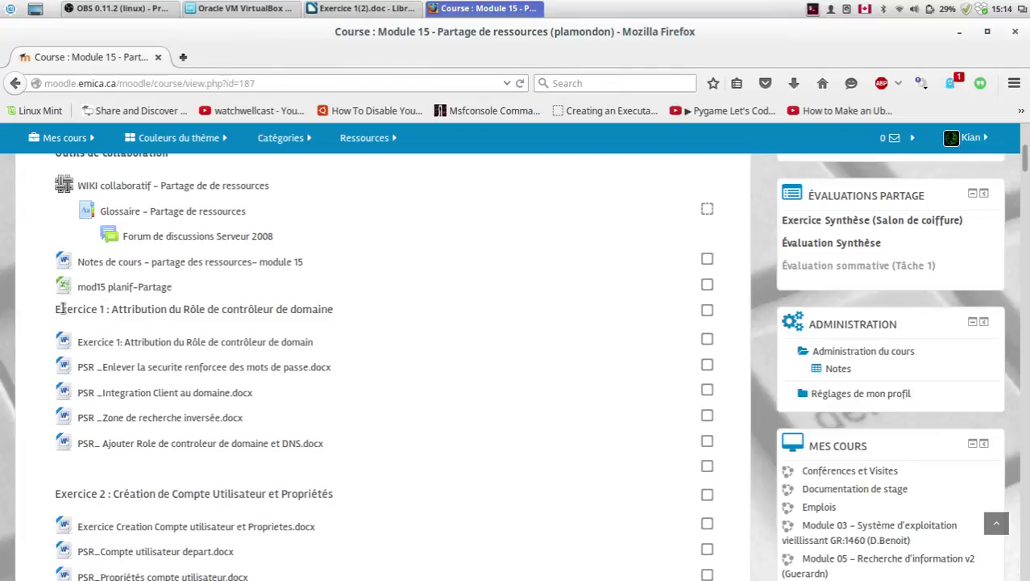
left_click_drag(56, 309, 100, 307)
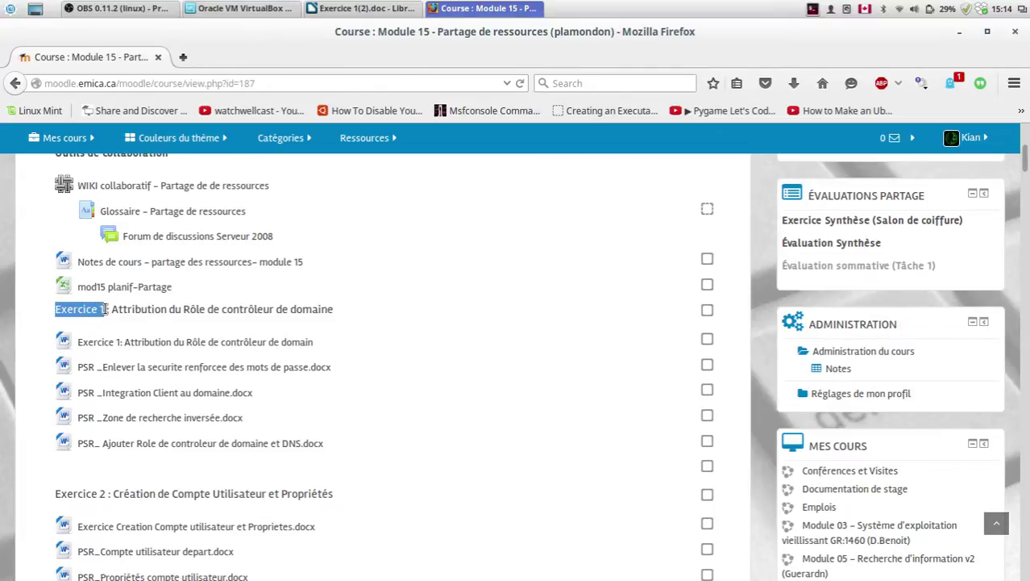
left_click(89, 300)
left_click_drag(54, 314, 107, 310)
Step: Browse down to the Exercice 14 heading and back, then minimize Firefox to show Writer
scroll(108, 311, "down", 20)
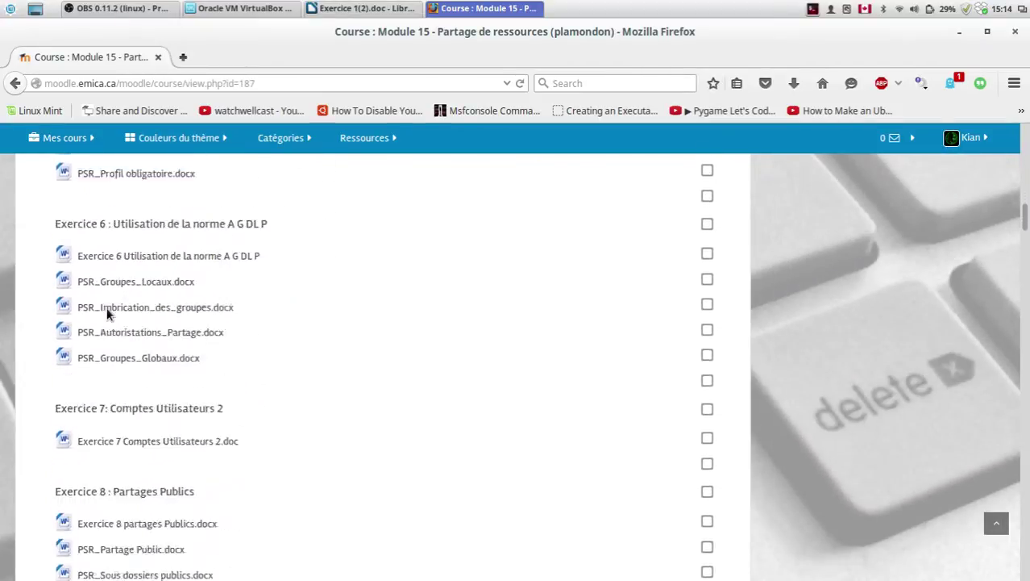
scroll(107, 315, "down", 15)
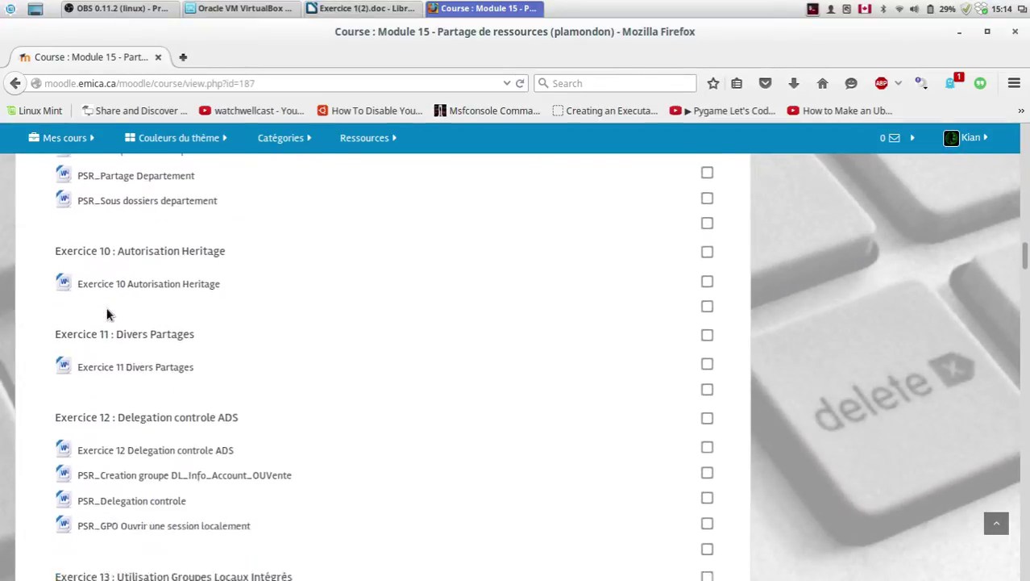
scroll(107, 313, "down", 3)
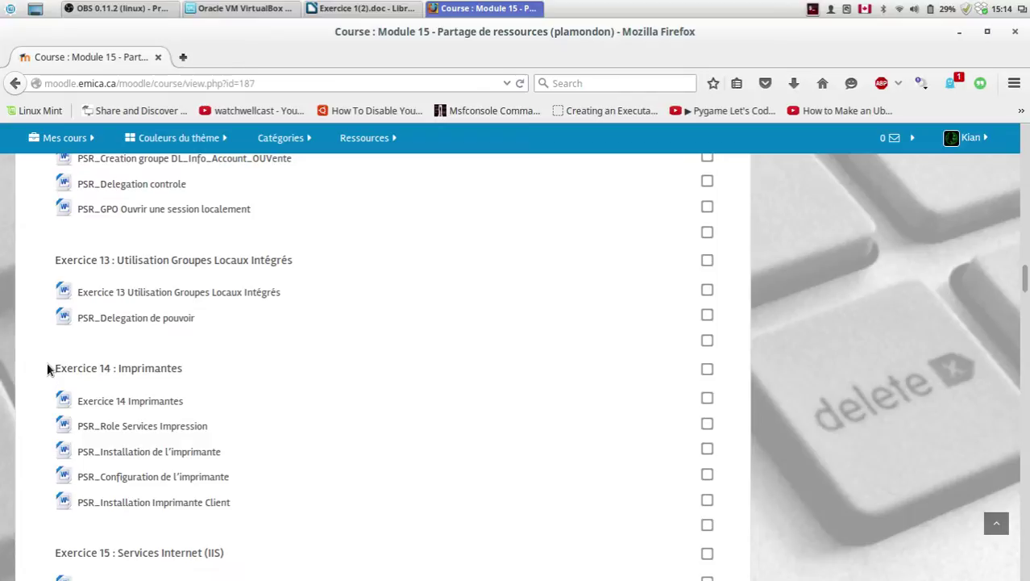
left_click_drag(47, 364, 186, 384)
left_click(183, 368)
triple_click(183, 367)
left_click(116, 363)
scroll(115, 364, "down", 1)
scroll(115, 364, "down", 2)
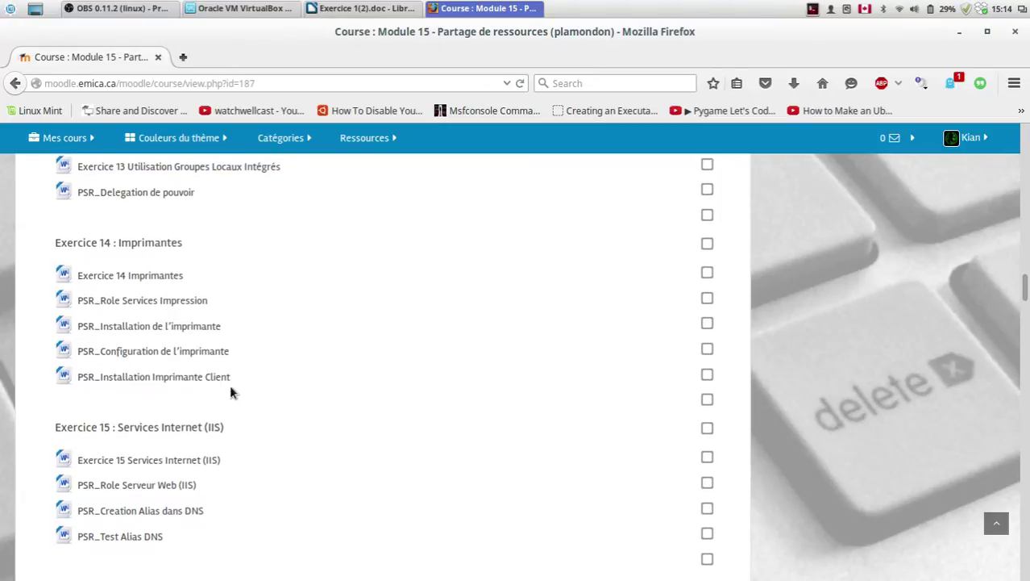
scroll(231, 392, "up", 3)
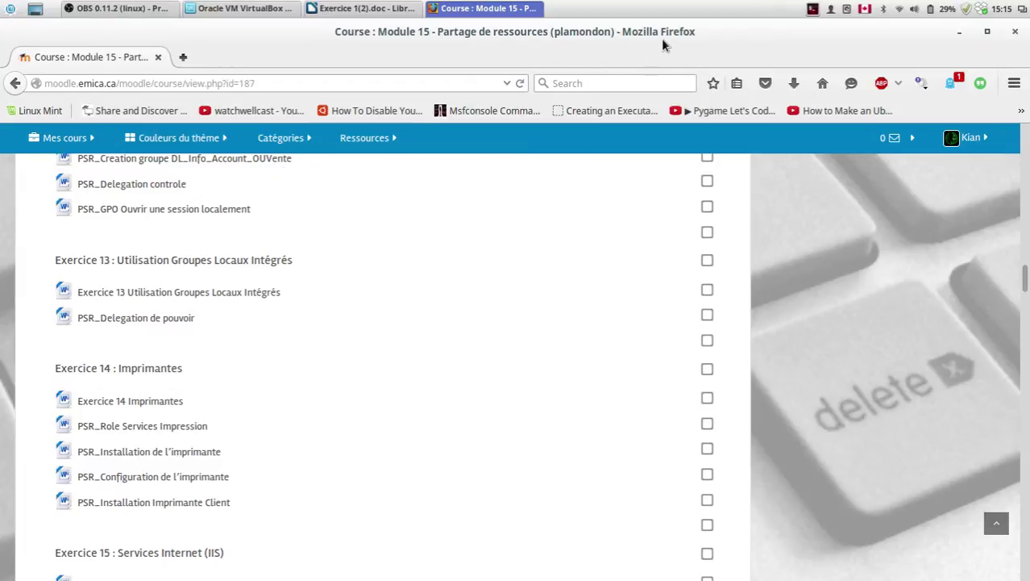
scroll(310, 346, "up", 10)
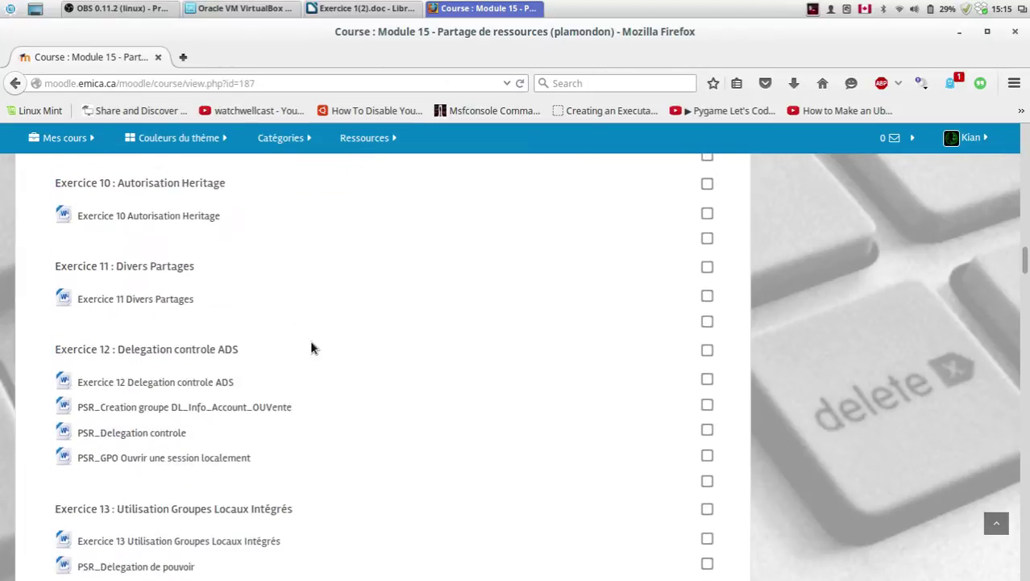
left_click(961, 33)
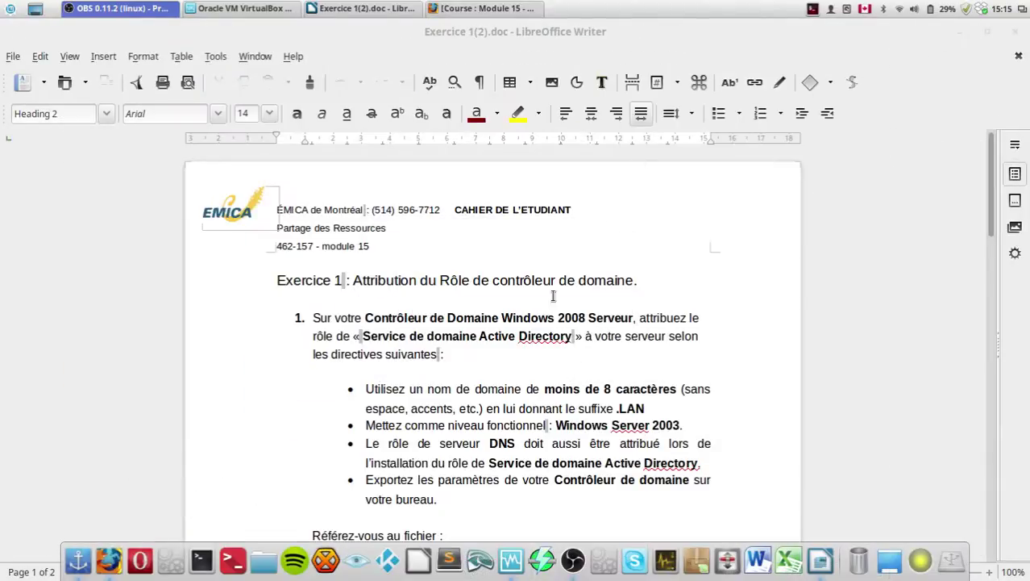
Step: Read through the Exercice 1(2).doc instructions, then drag the Writer window down out of the way
left_click(535, 336)
scroll(412, 293, "down", 2)
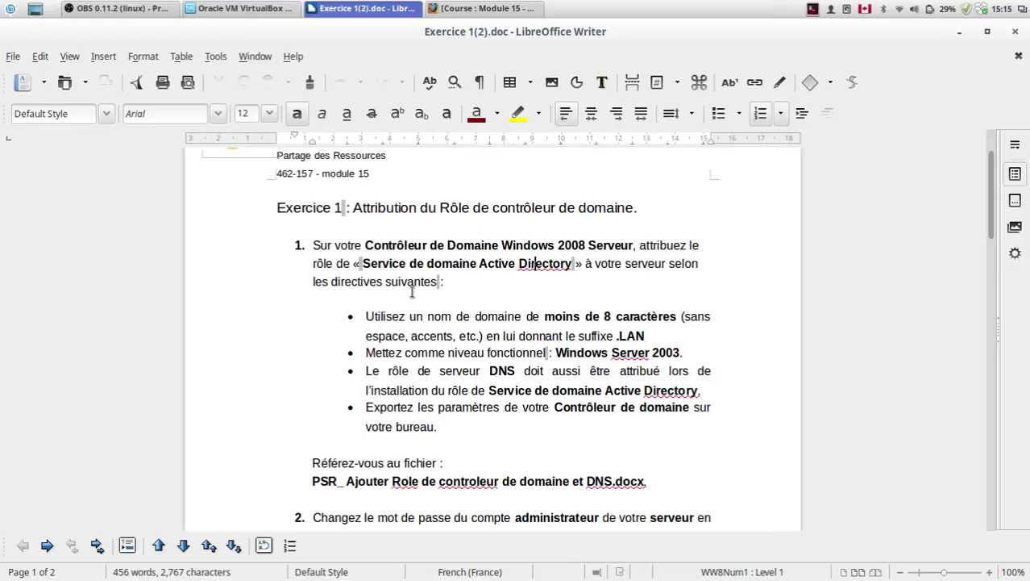
scroll(412, 292, "down", 12)
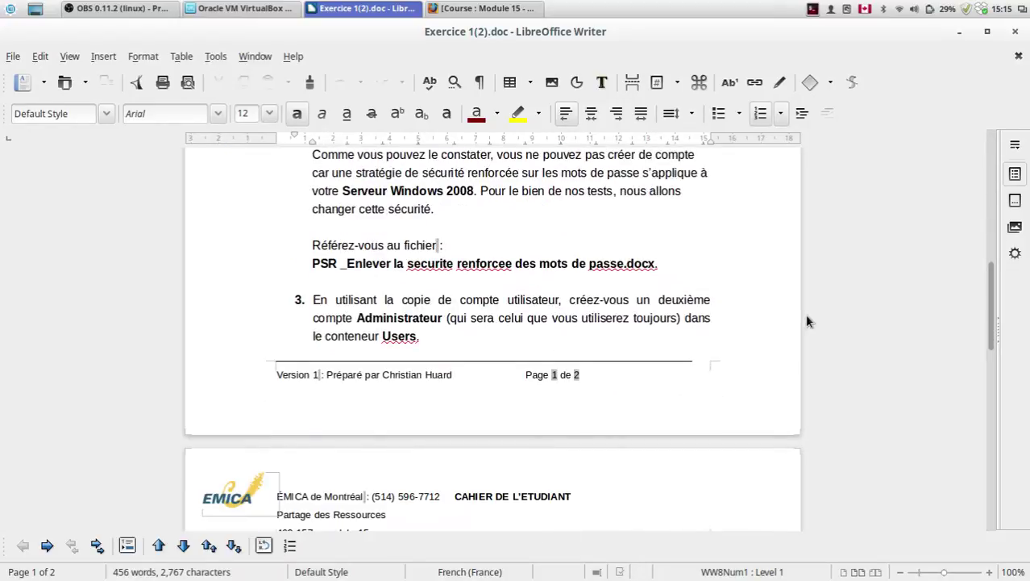
scroll(414, 302, "down", 10)
scroll(500, 327, "up", 17)
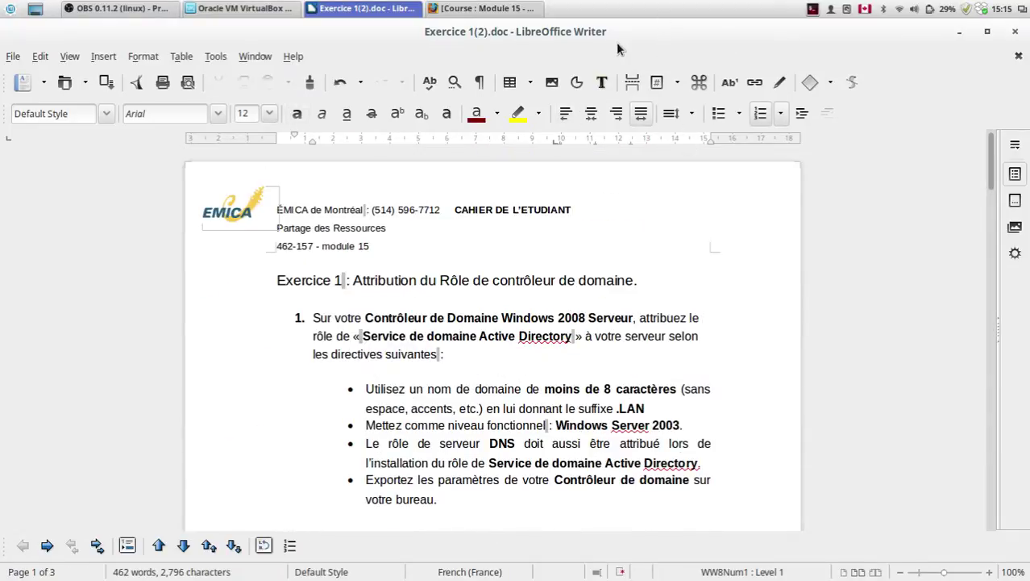
left_click_drag(611, 44, 611, 564)
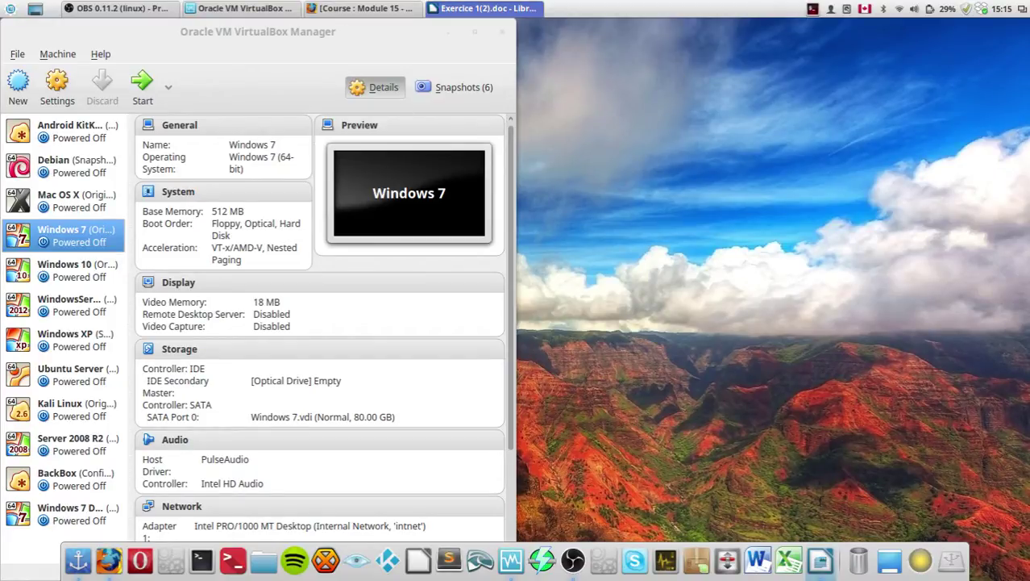
Step: Maximize VirtualBox Manager and select the Server 2008 R2 machine
left_click_drag(234, 31, 490, 8)
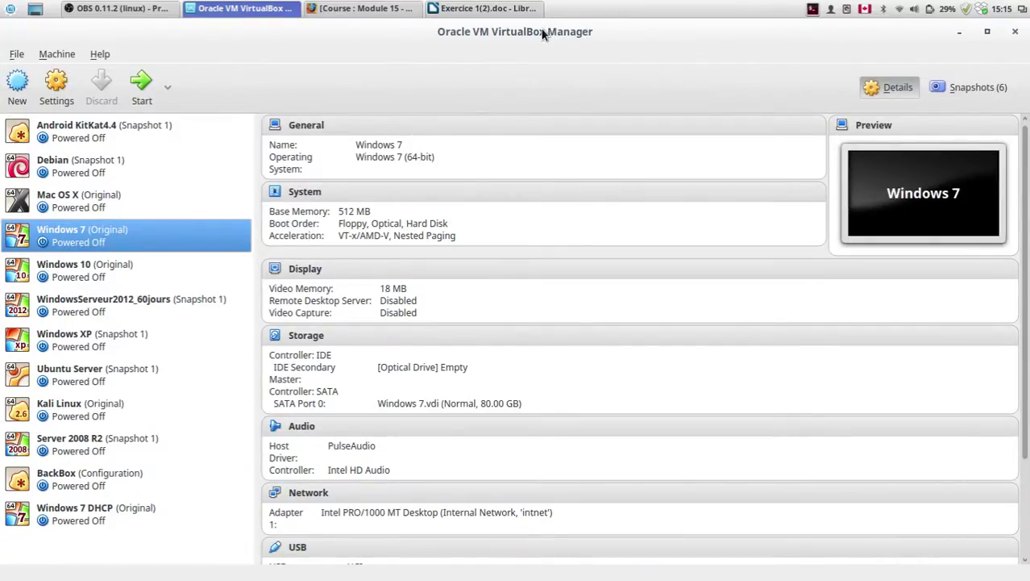
mouse_move(152, 532)
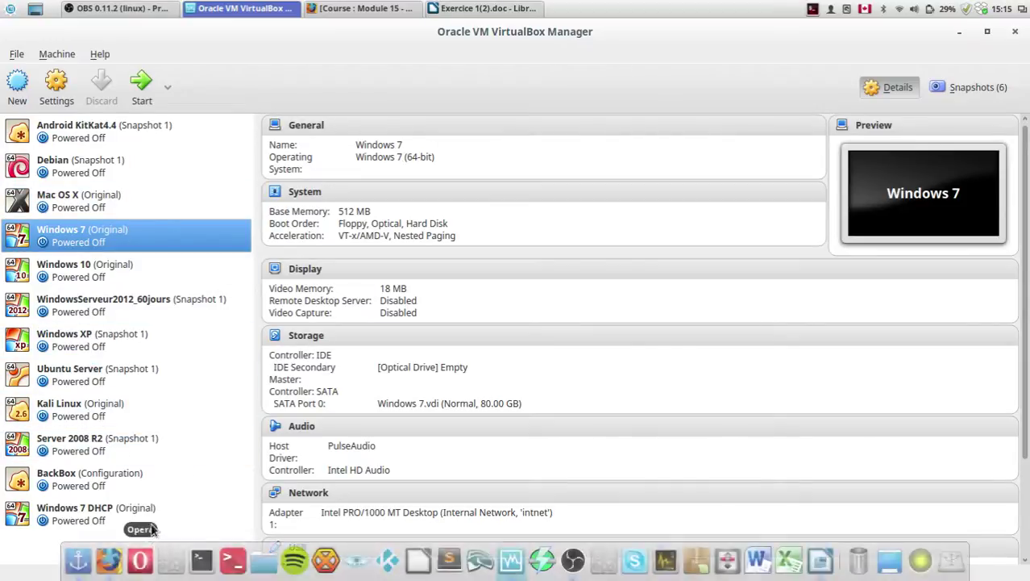
left_click(72, 442)
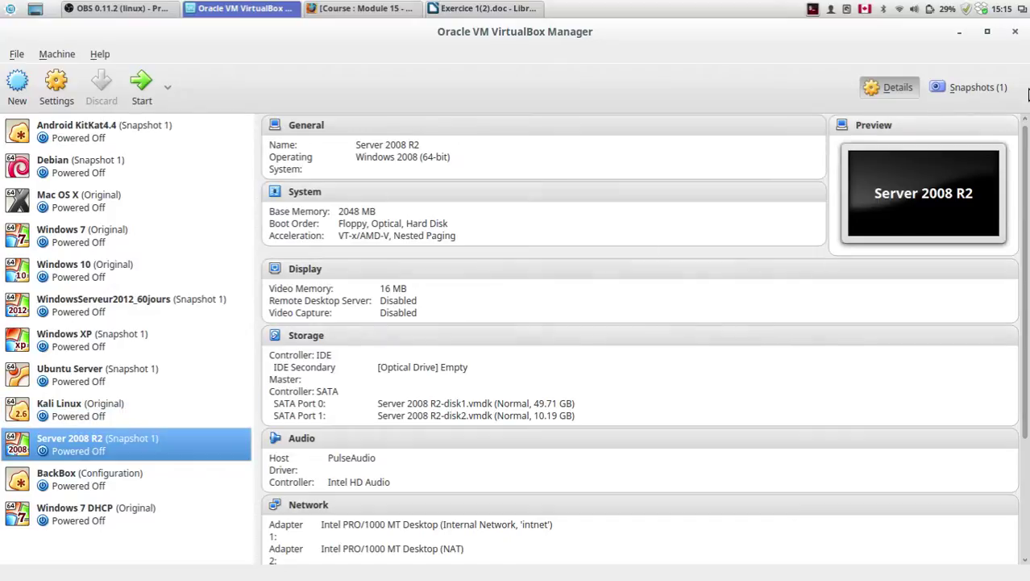
Step: Restore Server 2008 R2 to Snapshot 1, discarding its current state
left_click(970, 87)
left_click(318, 159)
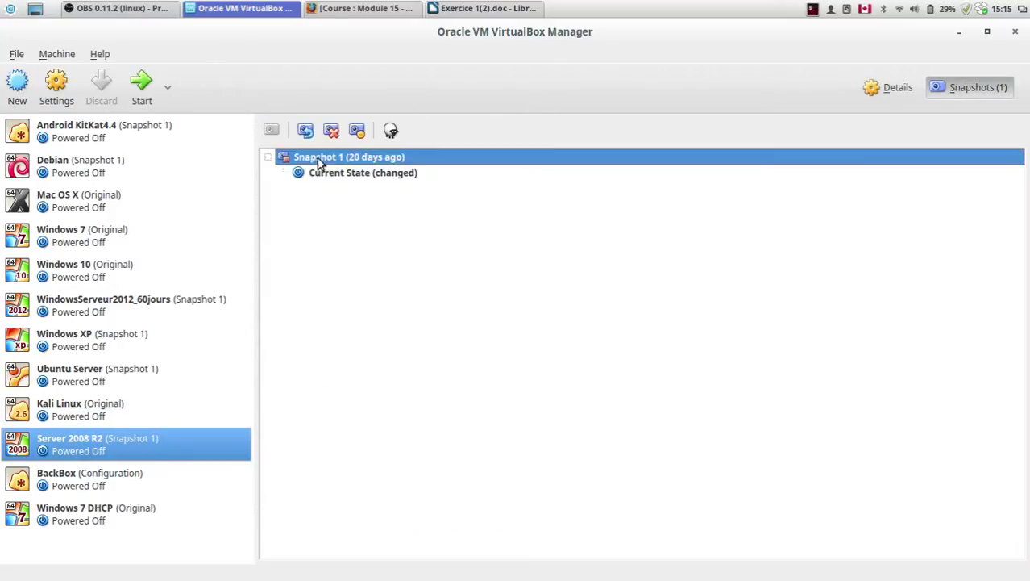
left_click(305, 132)
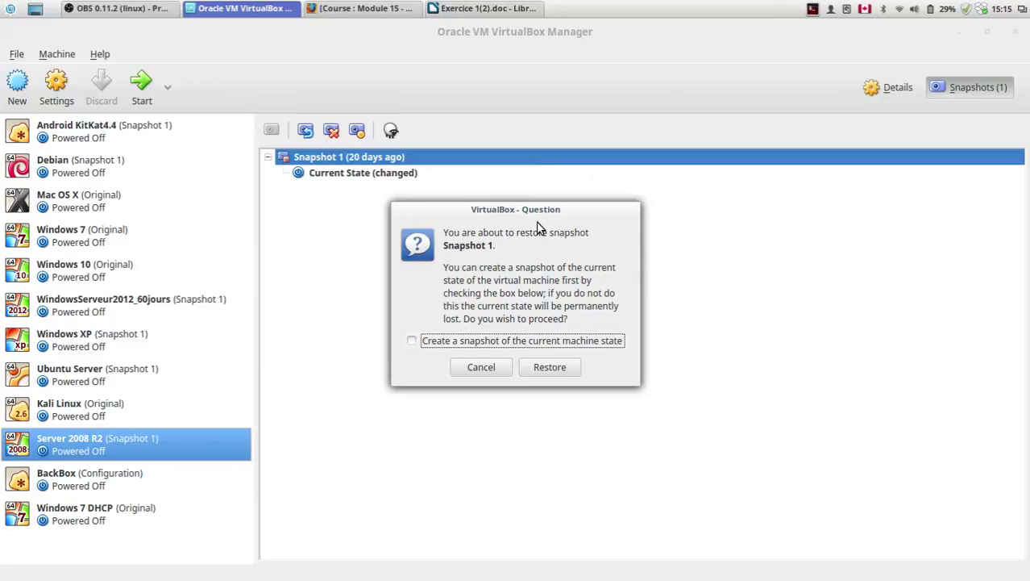
left_click_drag(519, 213, 500, 206)
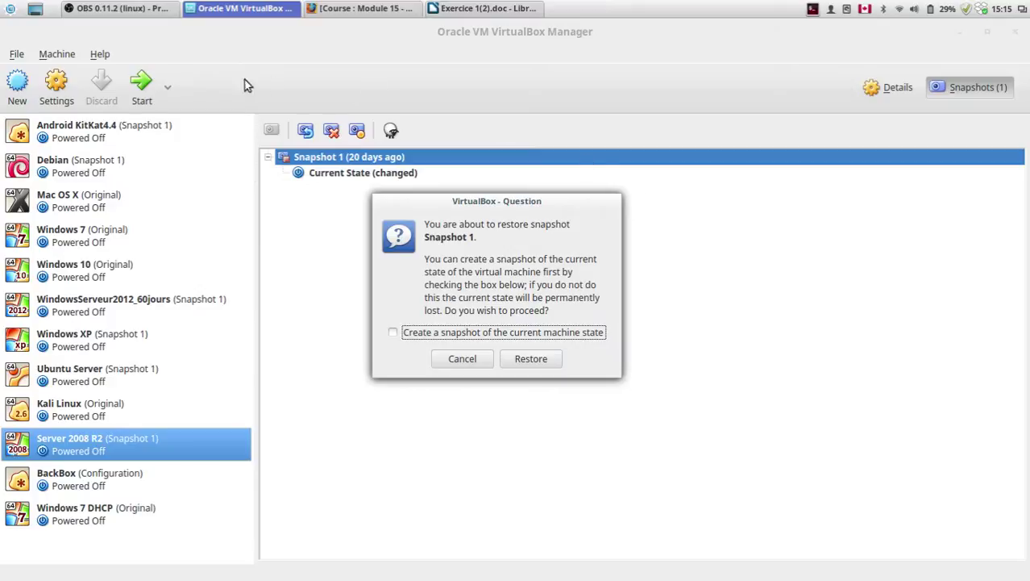
left_click(517, 364)
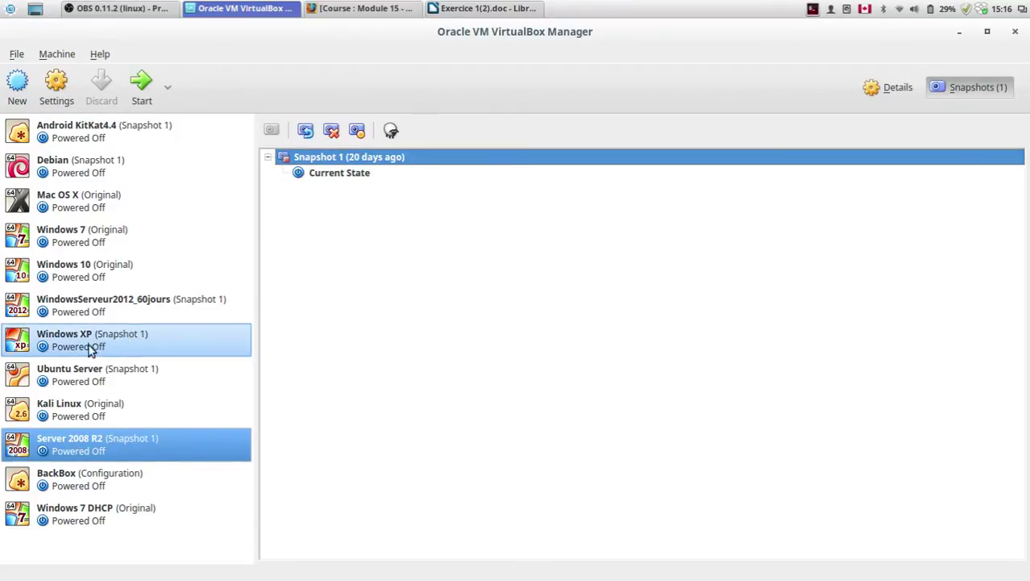
Step: Restore Windows 7 to its Original snapshot without saving its state, then reselect Server 2008 R2
left_click(70, 237)
left_click(340, 207)
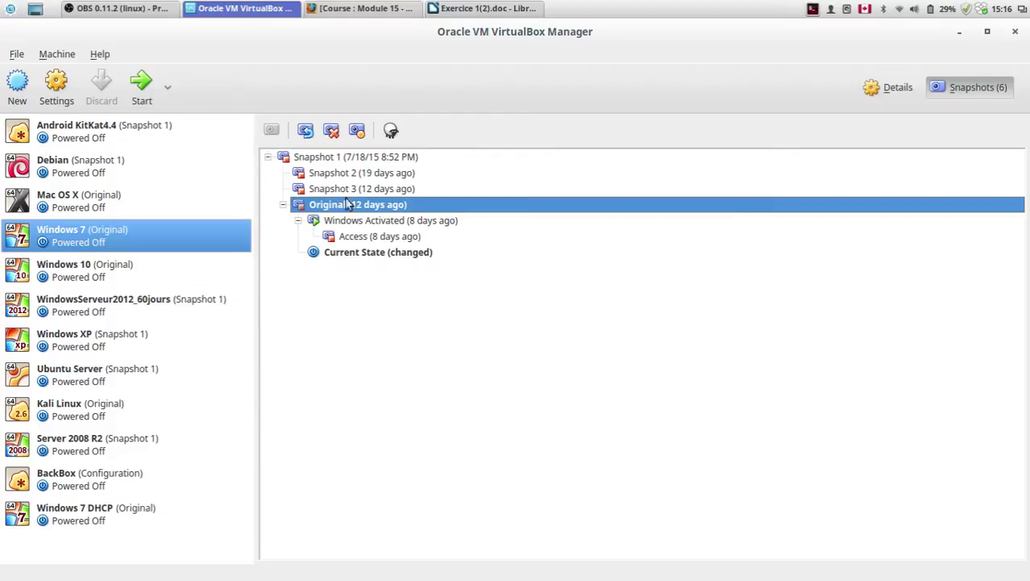
left_click(305, 130)
left_click(456, 339)
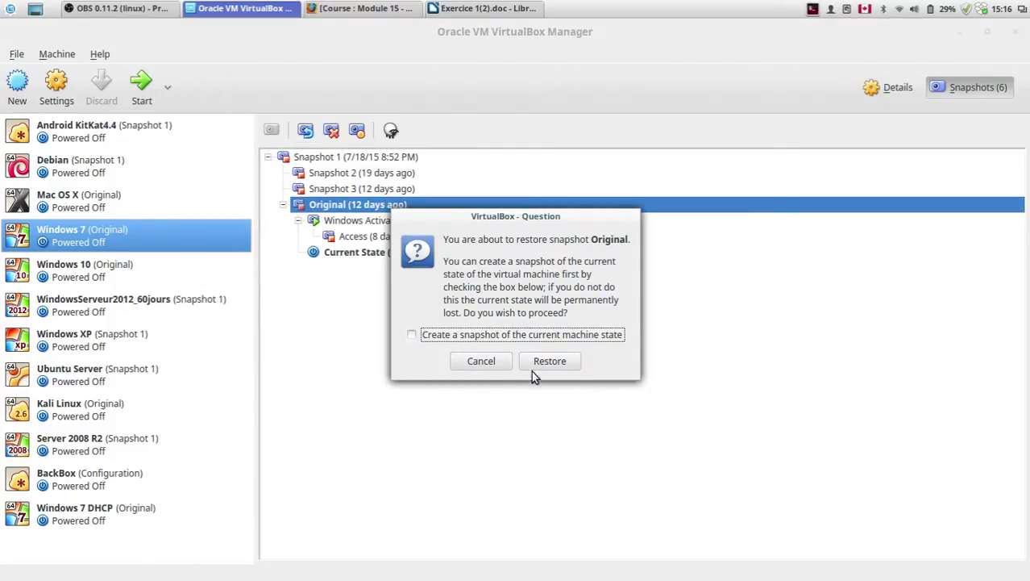
left_click(532, 361)
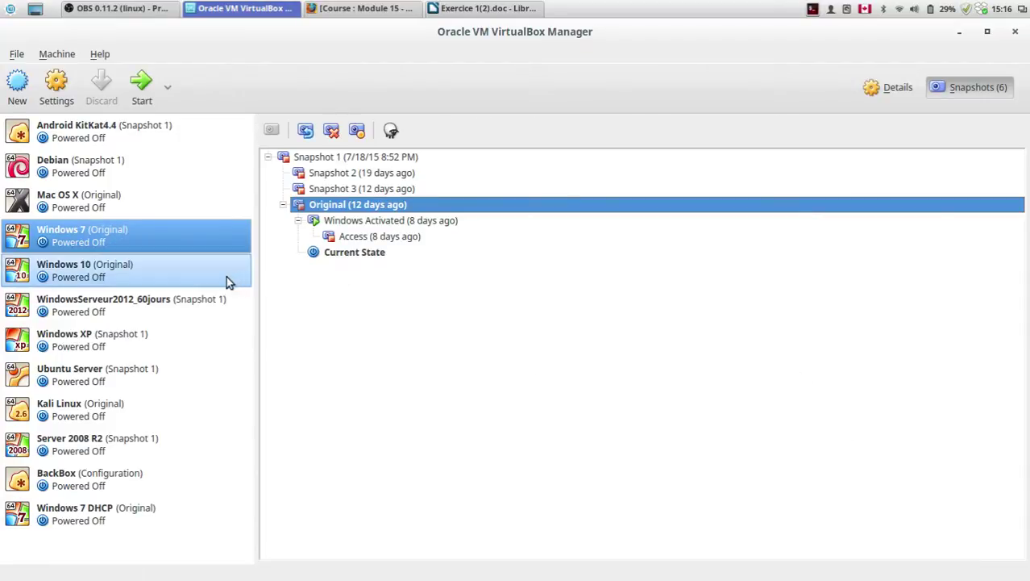
left_click(89, 452)
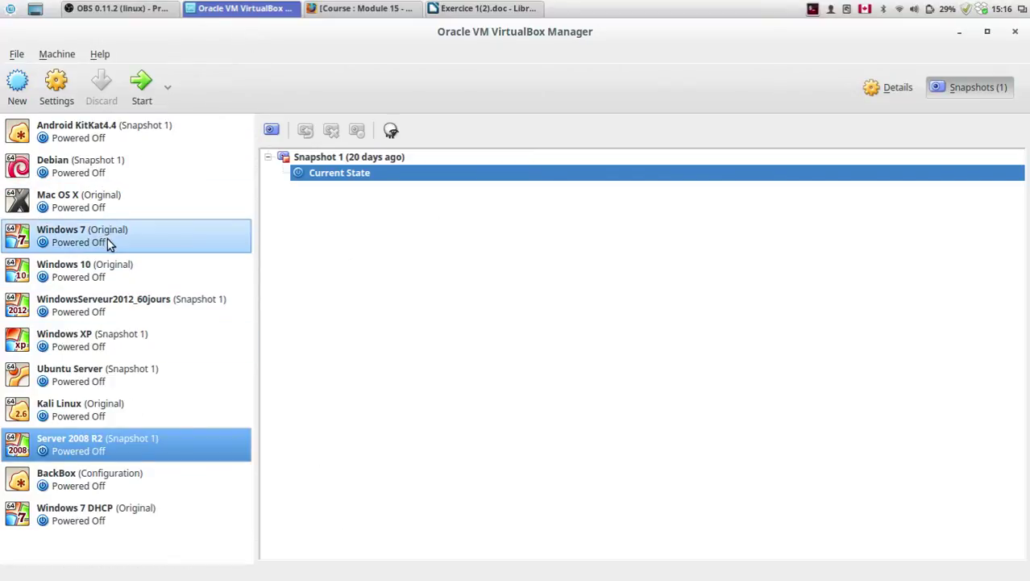
Step: In Server 2008 R2's network settings, put Adapter 1 on Internal Network and enable Adapter 2 on NAT
left_click(56, 90)
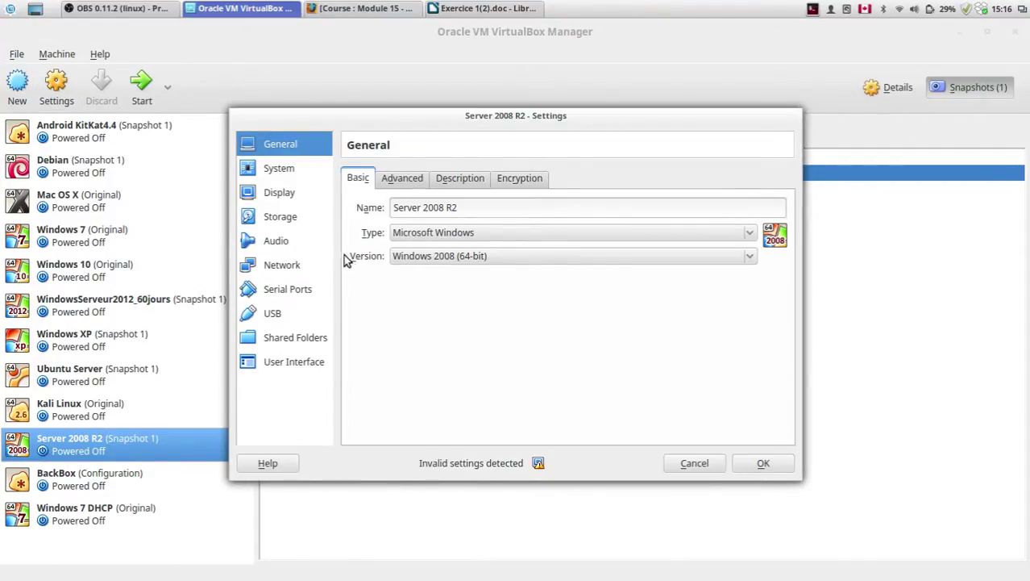
left_click(283, 266)
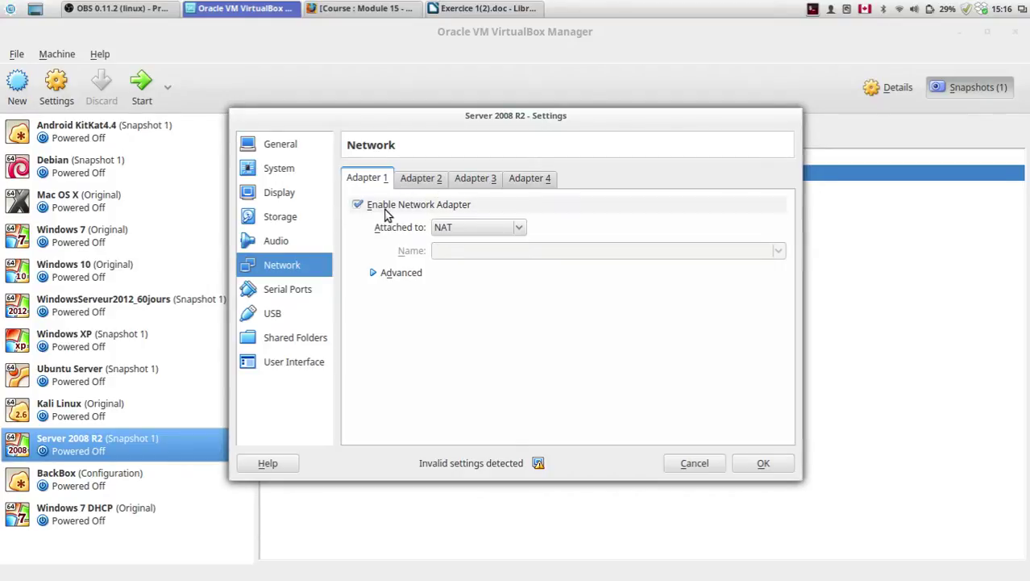
left_click(441, 231)
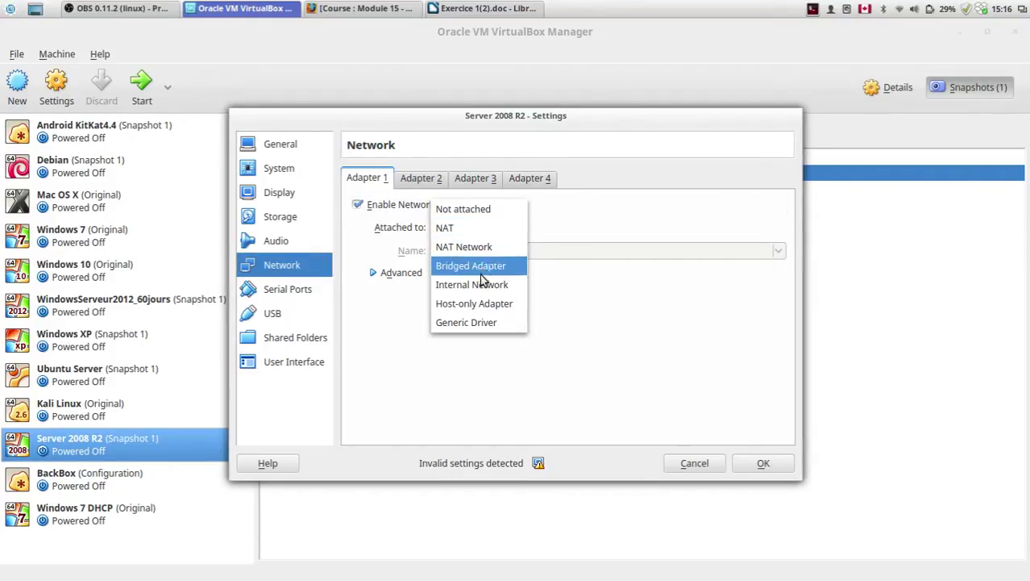
left_click(451, 288)
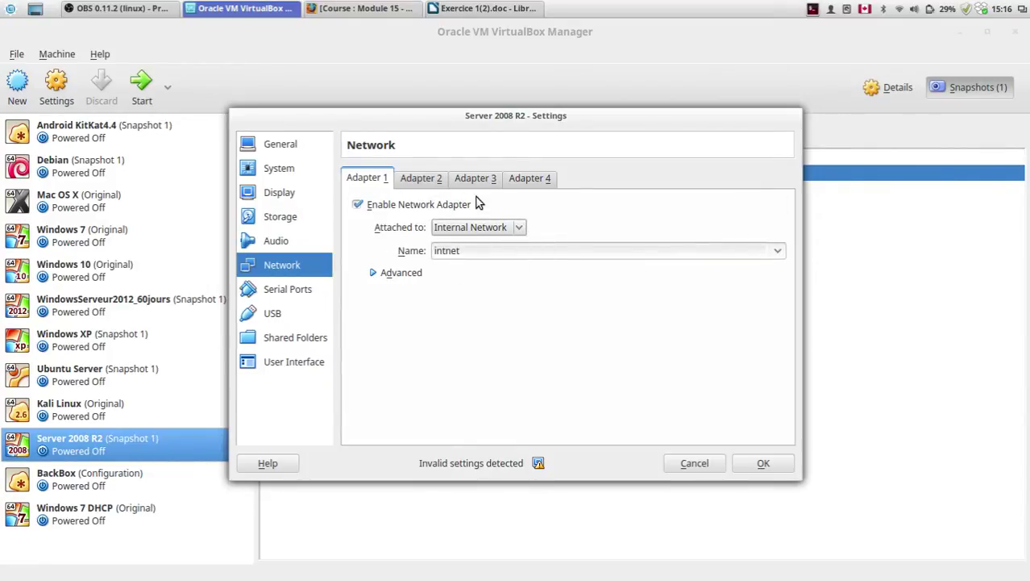
left_click(411, 181)
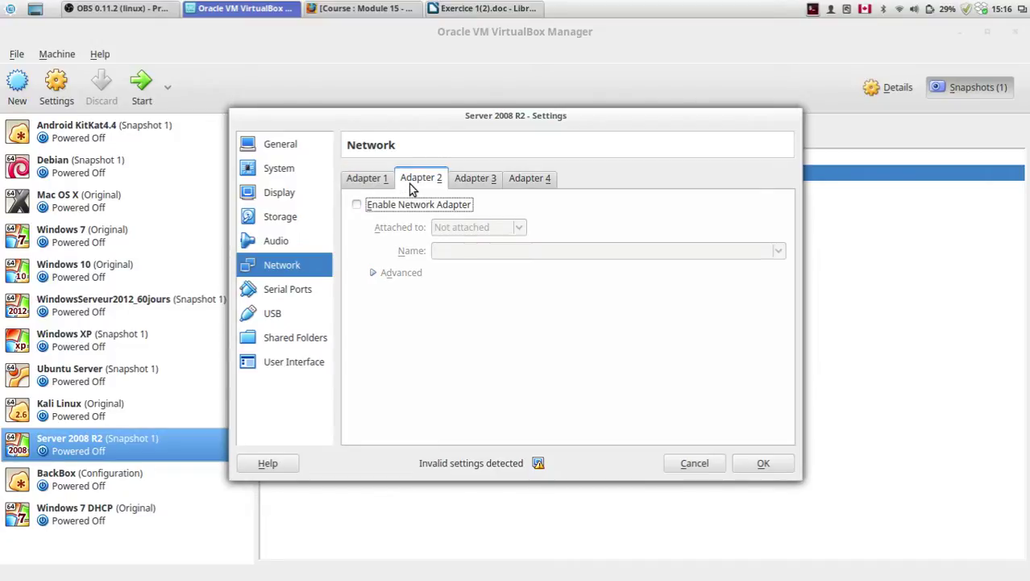
left_click(377, 210)
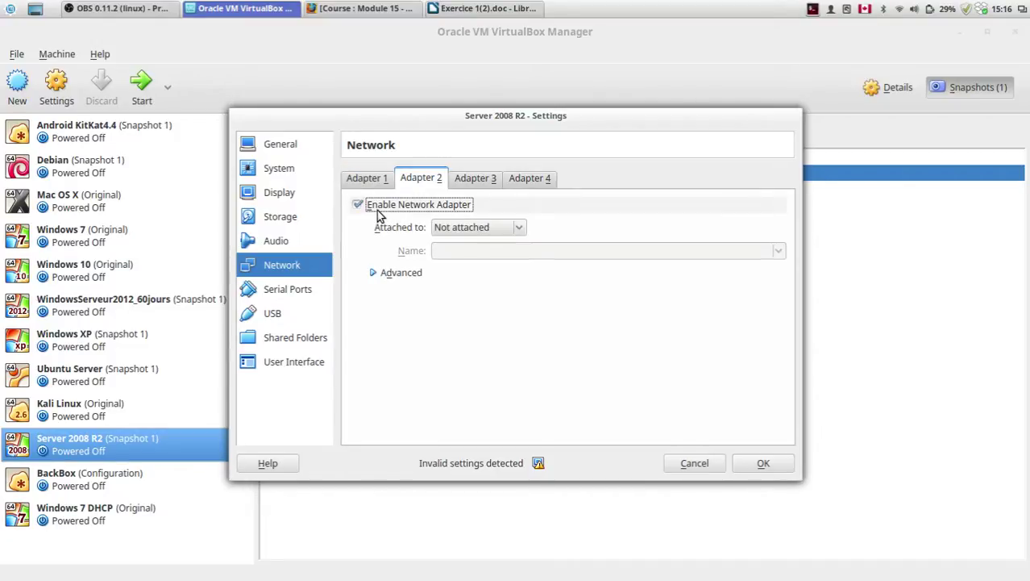
left_click(473, 228)
left_click(473, 249)
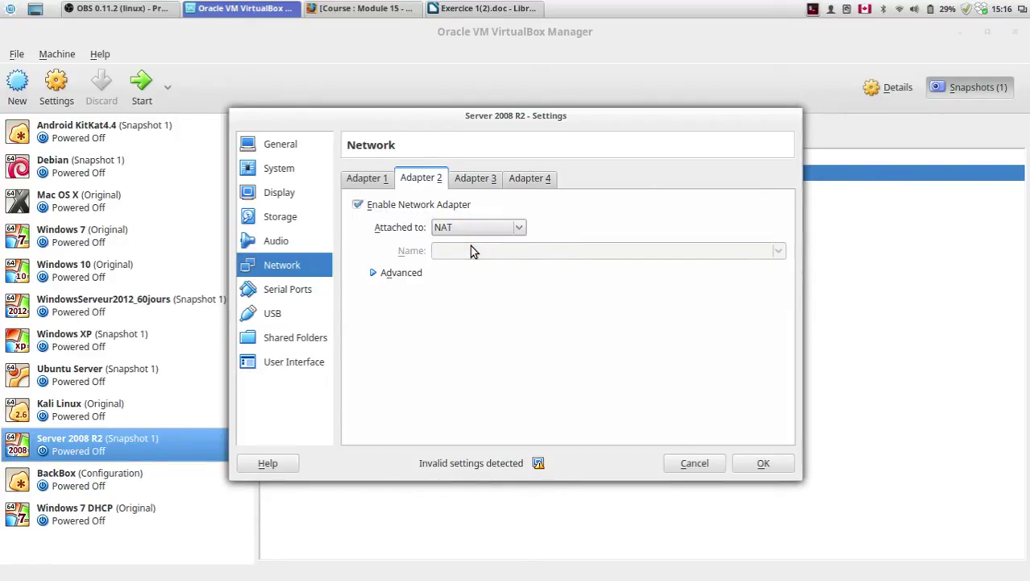
left_click(361, 179)
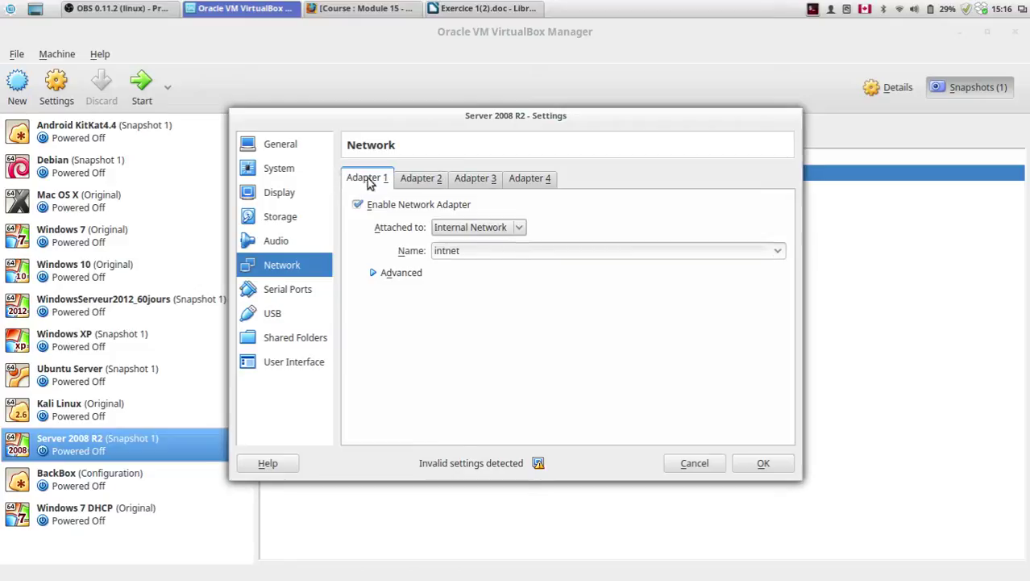
left_click(405, 180)
Step: Set the System base memory to 2048 MB and the processor count to 1 CPU
left_click(279, 240)
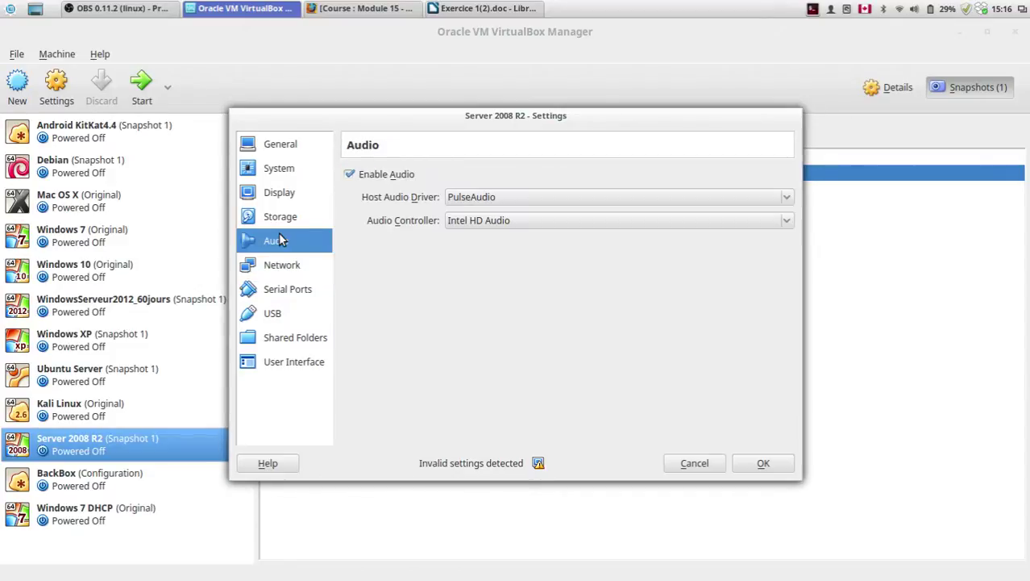
left_click(297, 218)
left_click(294, 196)
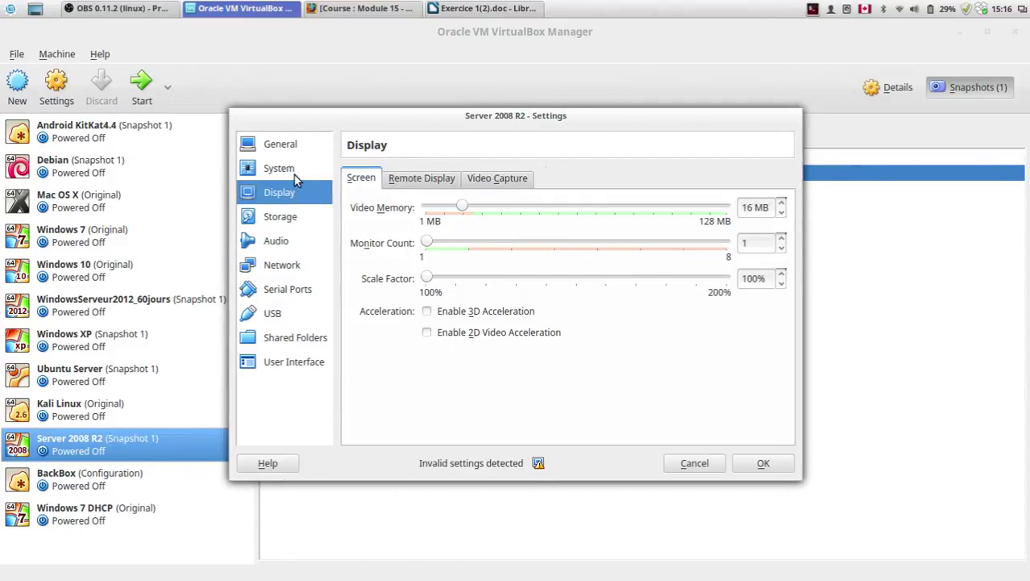
left_click(296, 171)
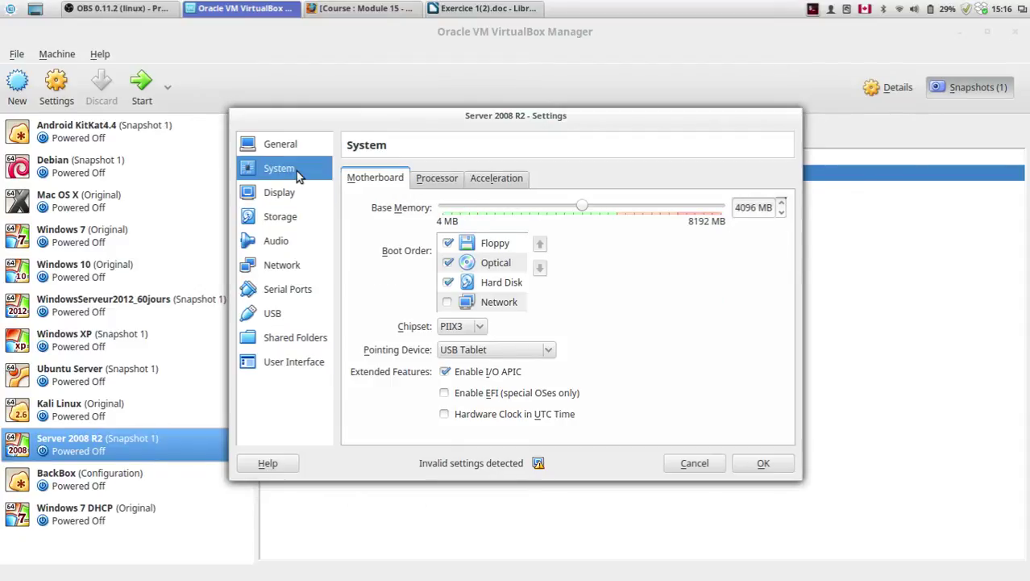
double_click(752, 208)
key("BackSpace")
type("2048")
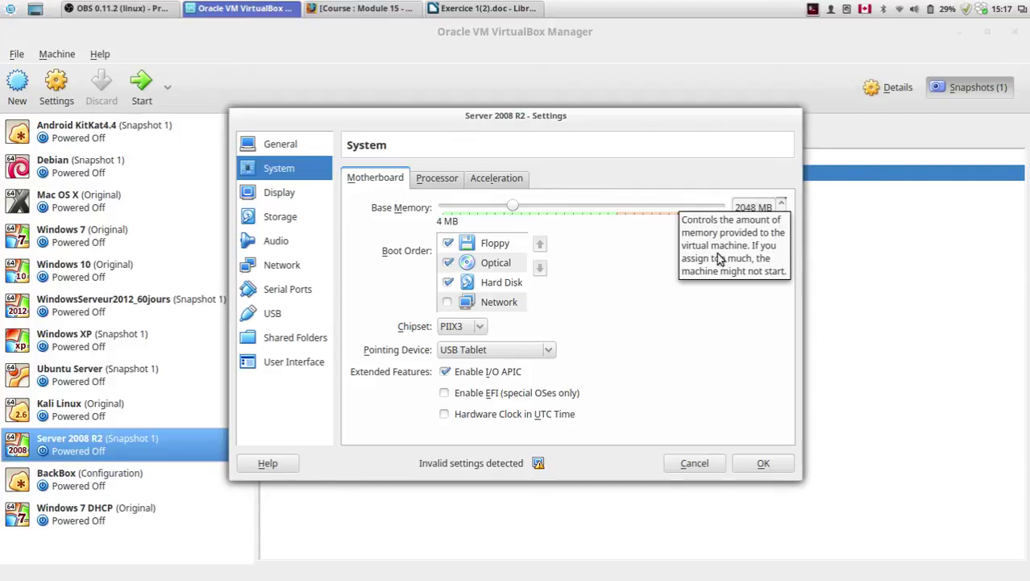
left_click(447, 181)
left_click_drag(541, 208, 424, 208)
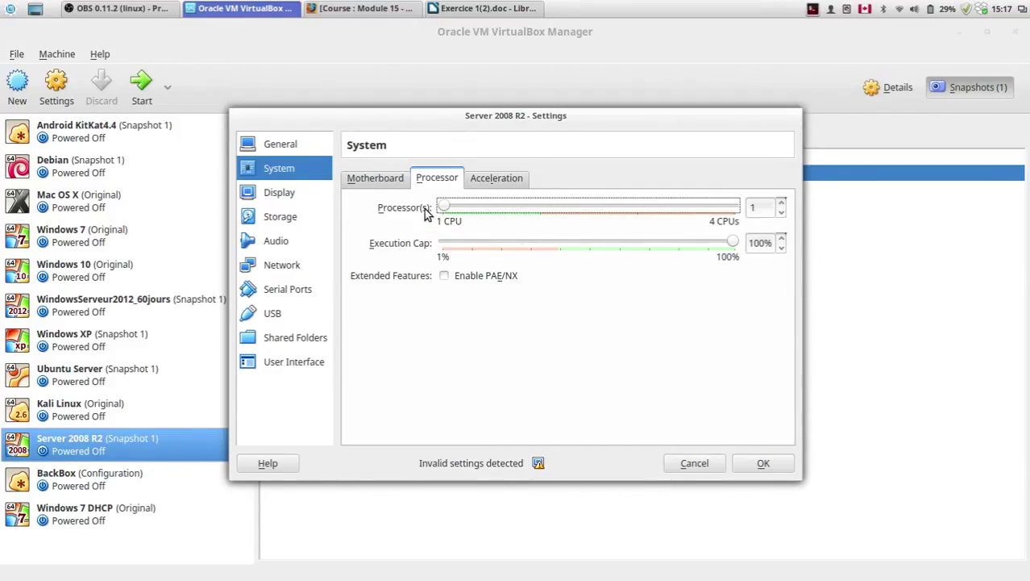
left_click(386, 183)
left_click_drag(598, 117, 636, 96)
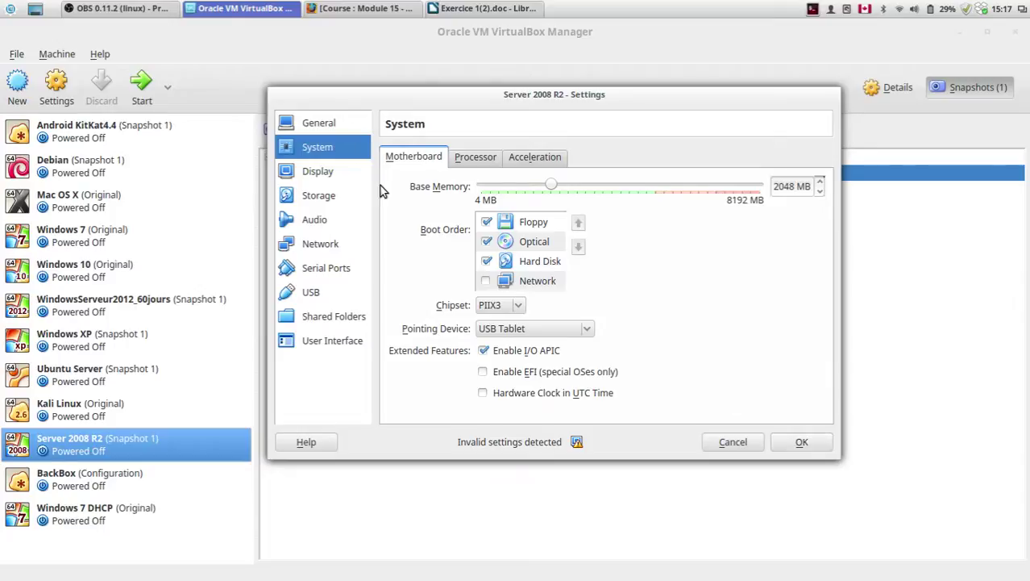
Step: Recheck the processor and both network adapters, save Server 2008 R2's settings, and select Windows 7
left_click(483, 161)
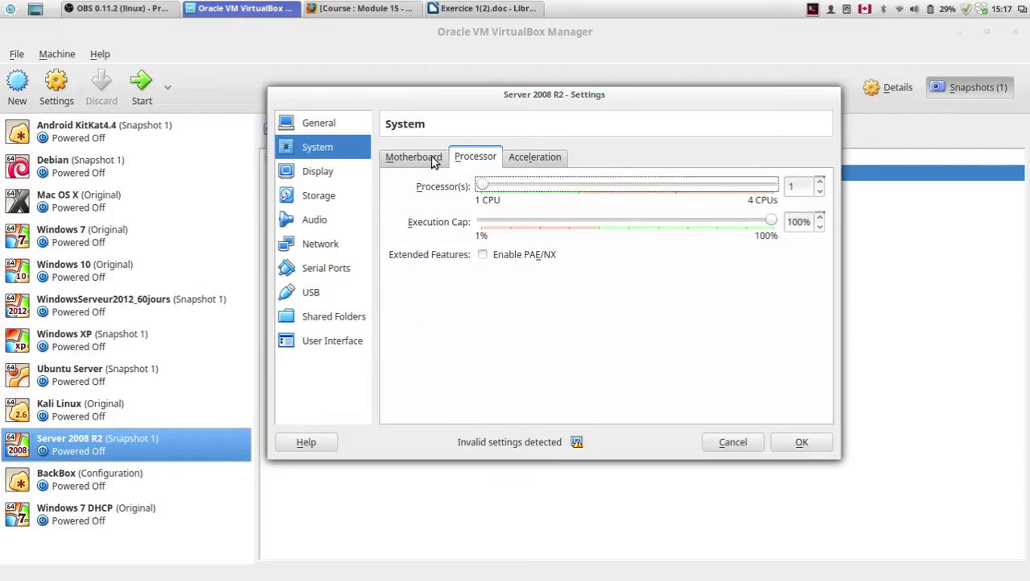
left_click(292, 245)
left_click(412, 160)
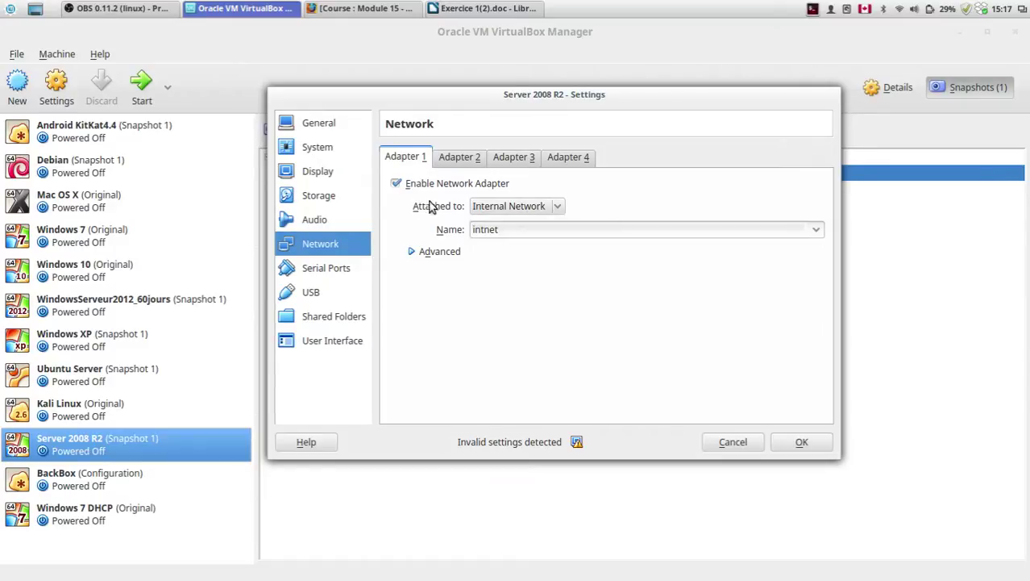
left_click(467, 159)
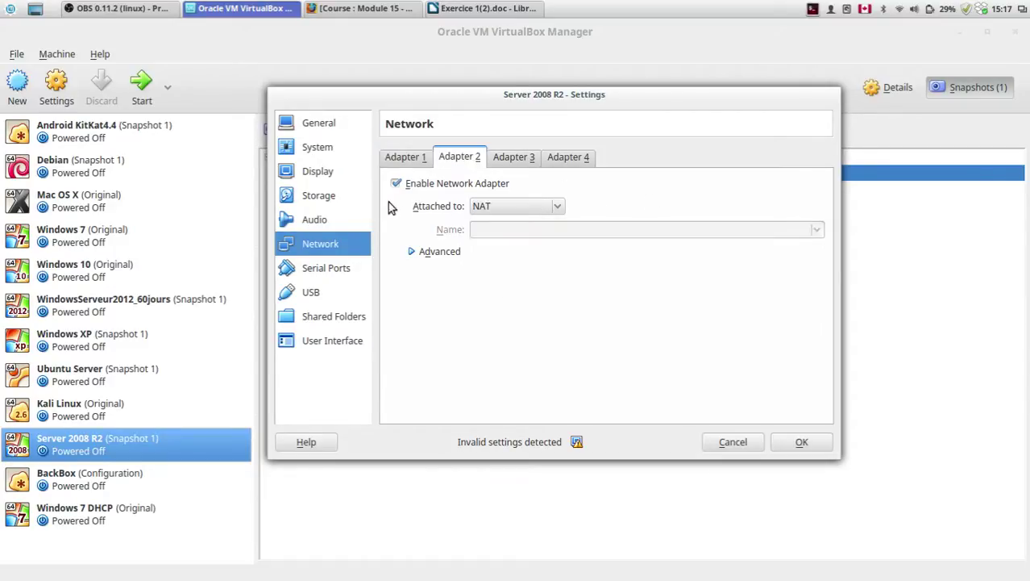
left_click(394, 162)
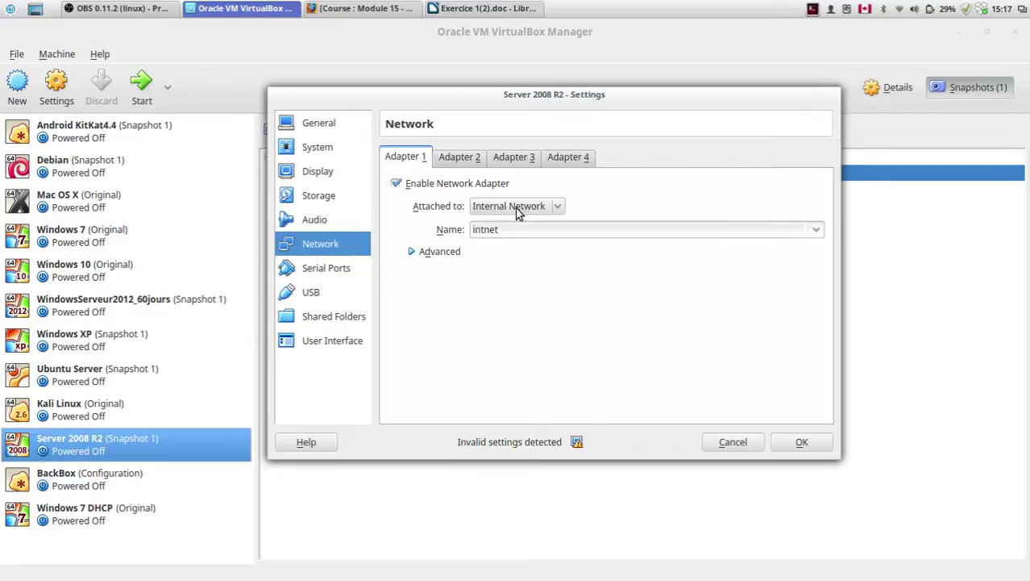
left_click(461, 158)
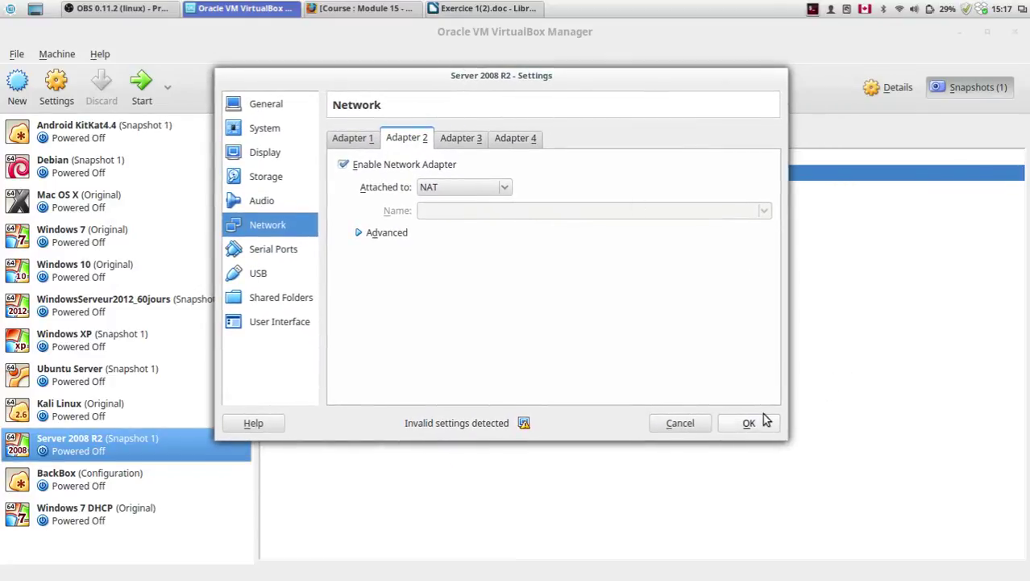
left_click(803, 442)
left_click(111, 233)
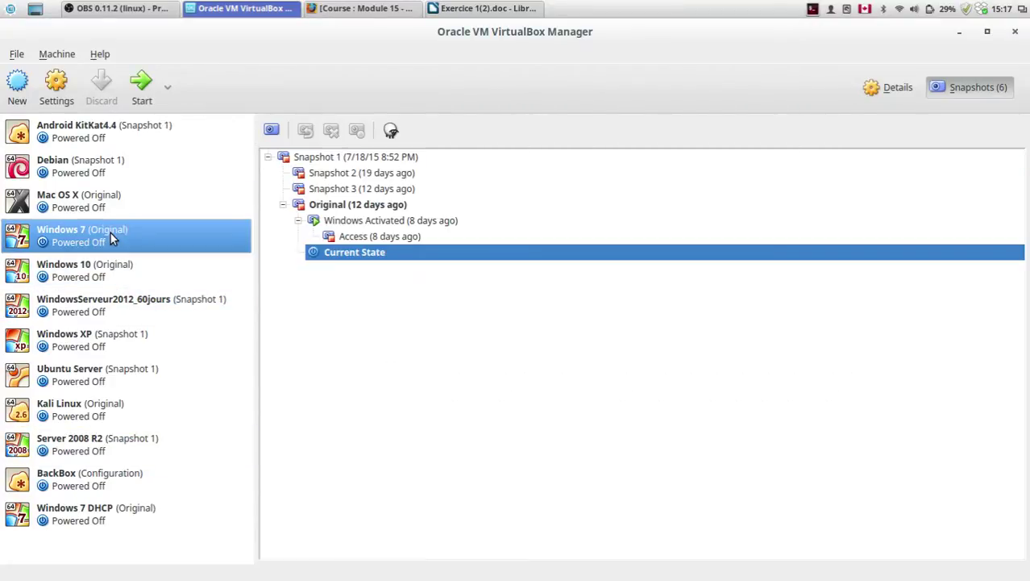
Step: Attach Windows 7's Adapter 1 to Internal Network intnet, review Adapters 2–4, and save
left_click(55, 85)
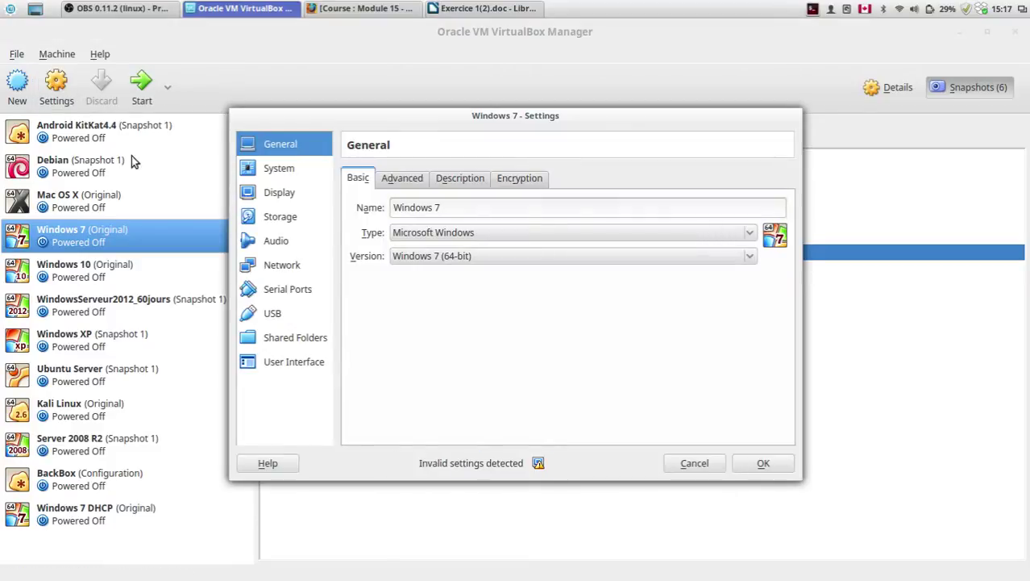
left_click(289, 269)
left_click(508, 225)
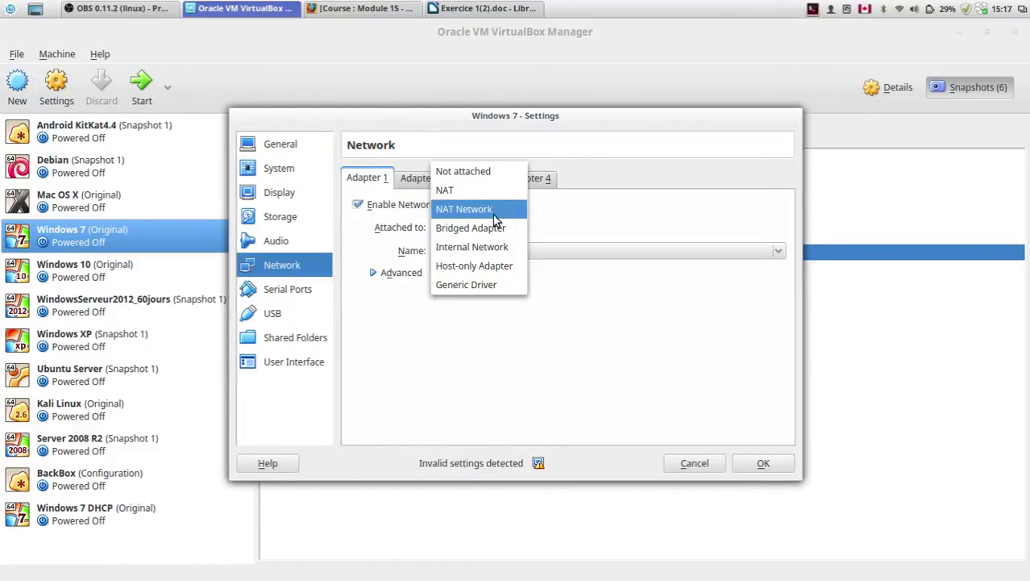
left_click(461, 247)
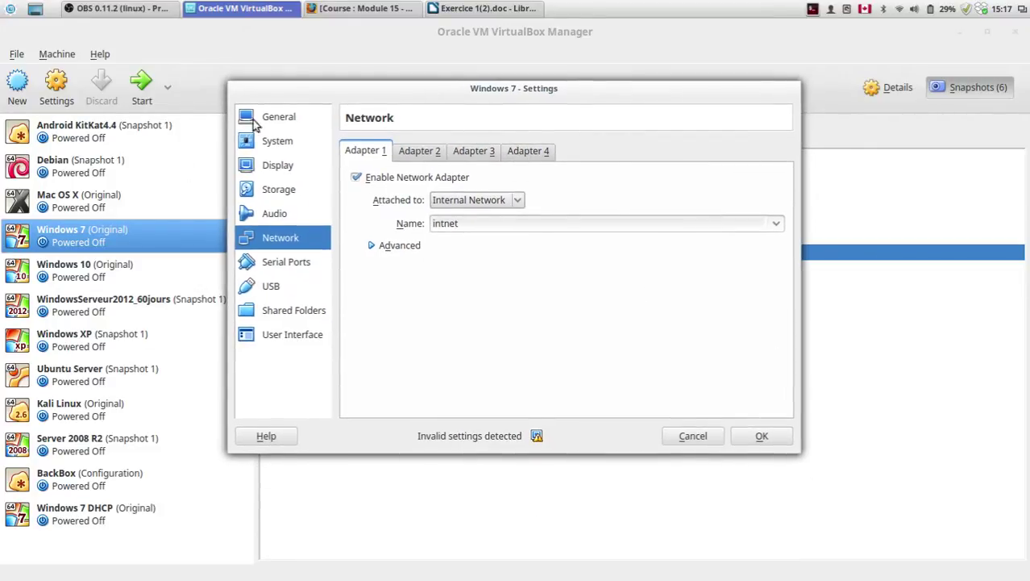
left_click(418, 151)
left_click(493, 152)
left_click(516, 153)
left_click(415, 153)
left_click(373, 155)
left_click_drag(473, 82, 430, 66)
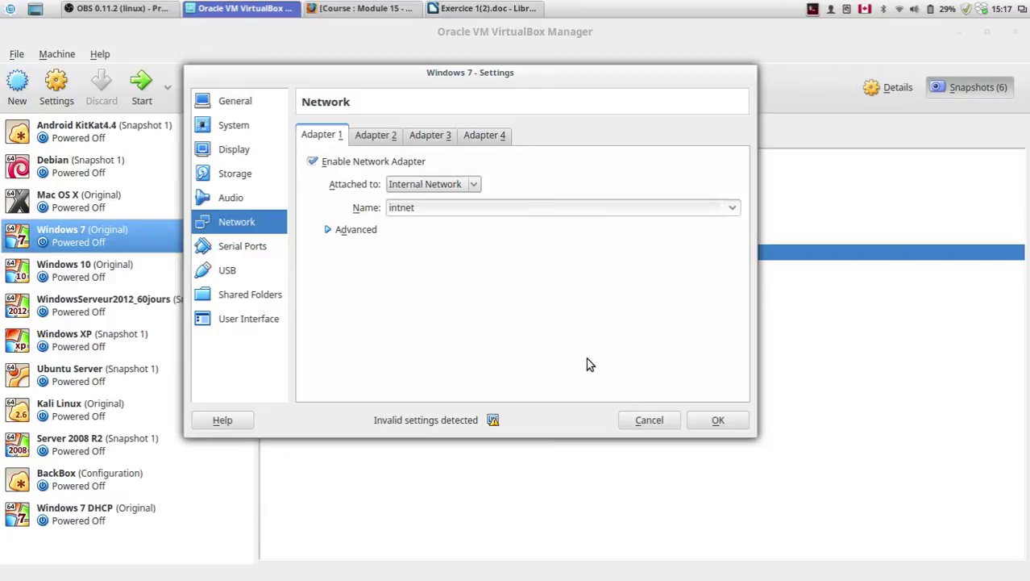
left_click(722, 420)
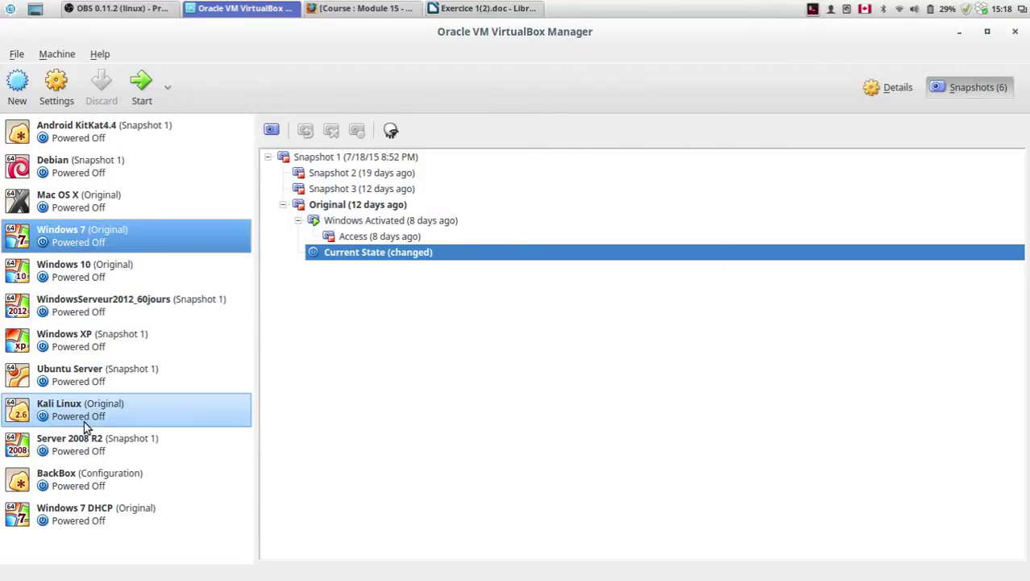
Step: Start the Server 2008 R2 machine, glance at its Devices menu, and return to VirtualBox Manager
left_click(96, 442)
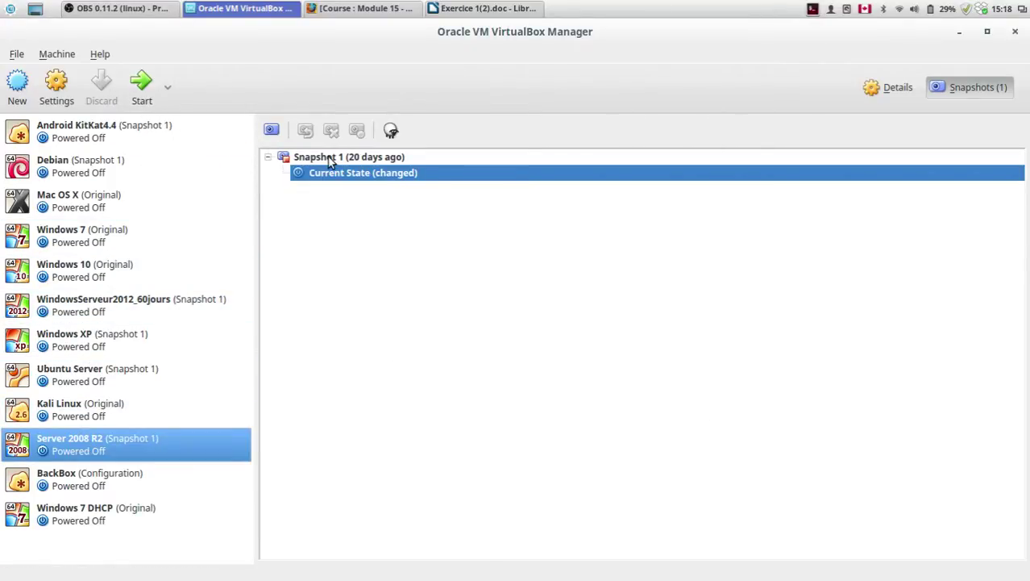
left_click(141, 90)
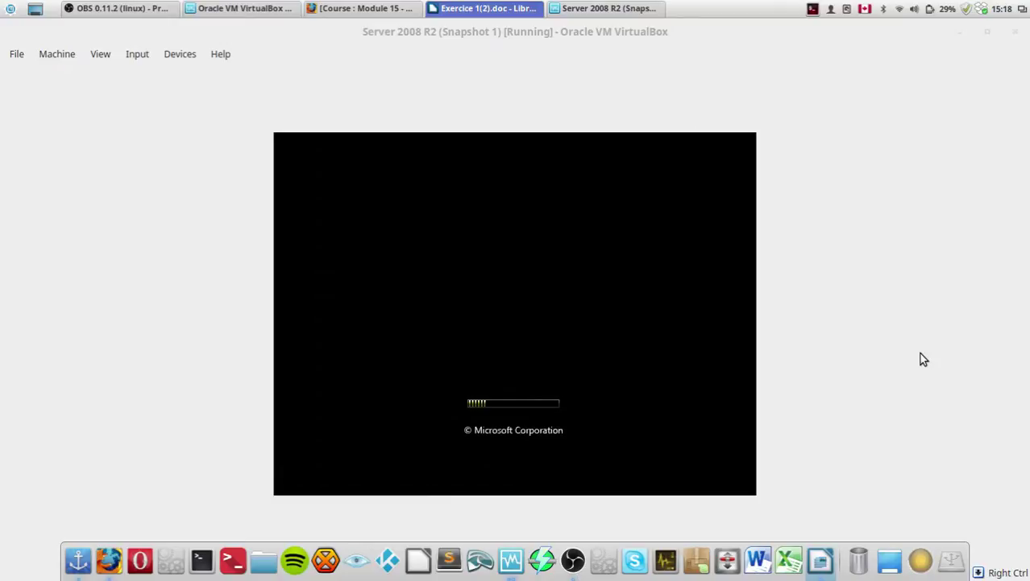
left_click(180, 55)
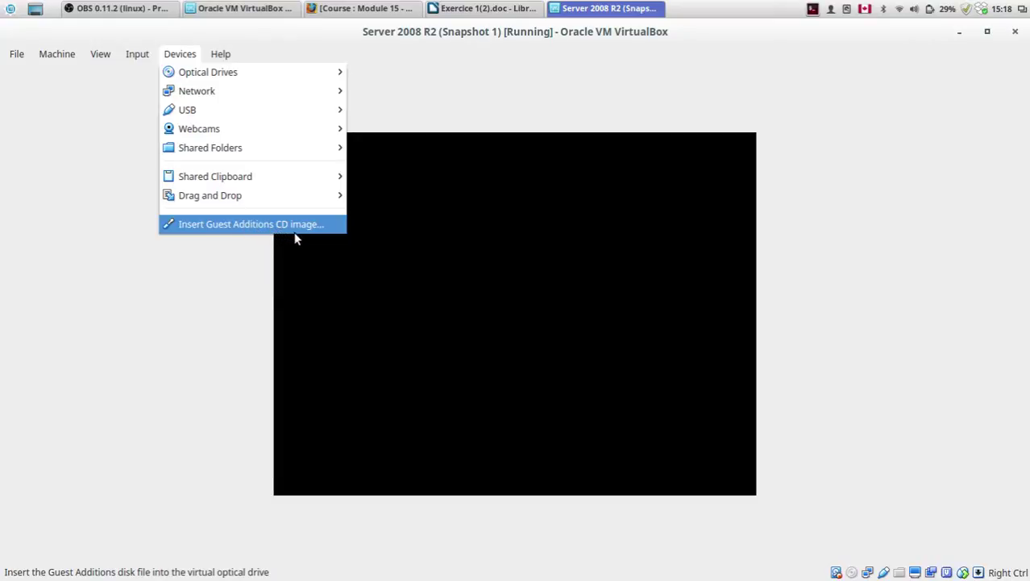
left_click(202, 471)
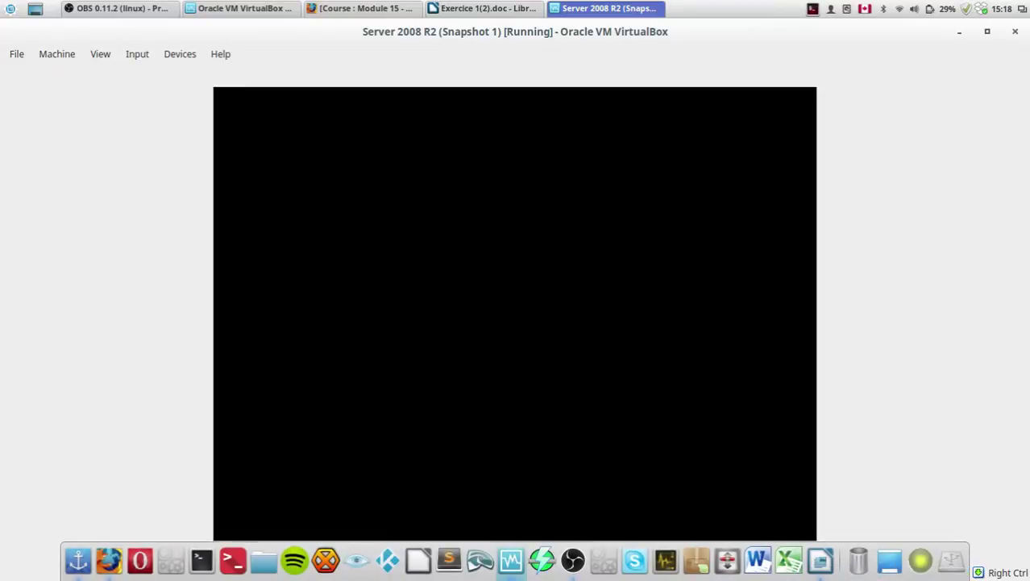
key("alt+Tab")
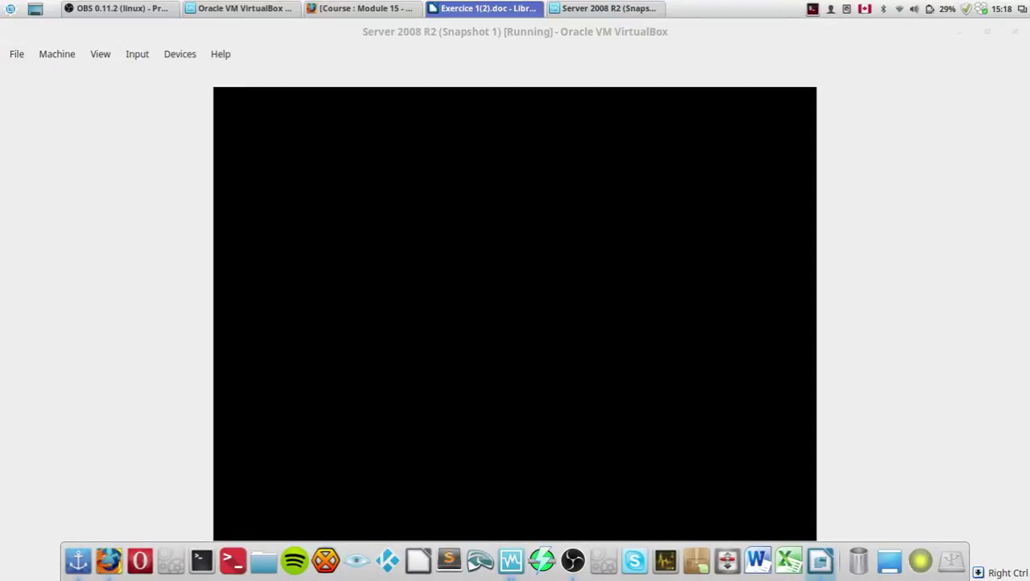
left_click(275, 11)
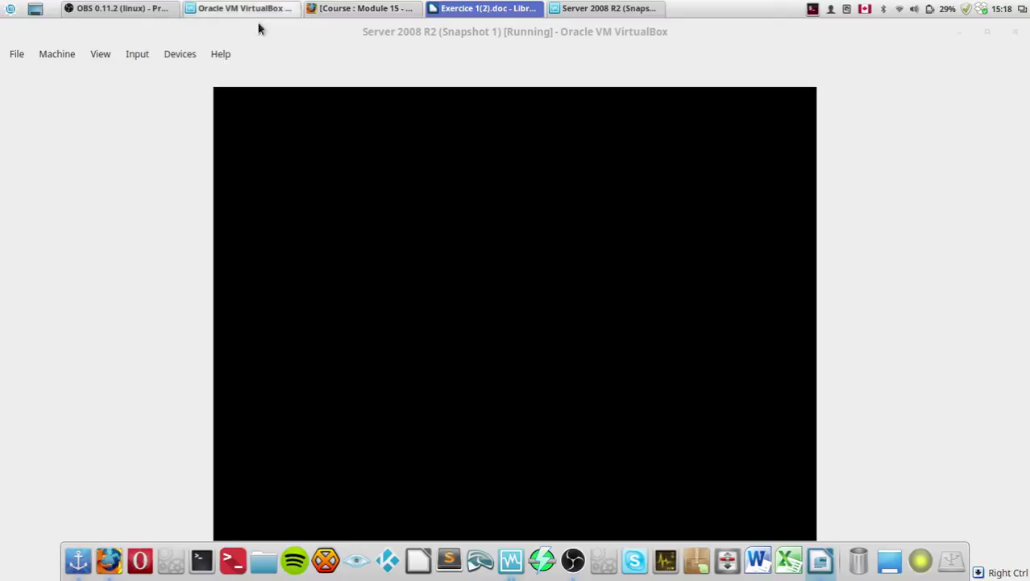
Step: Change Windows 7's base memory from 1024 MB to 512 MB and save
left_click(134, 248)
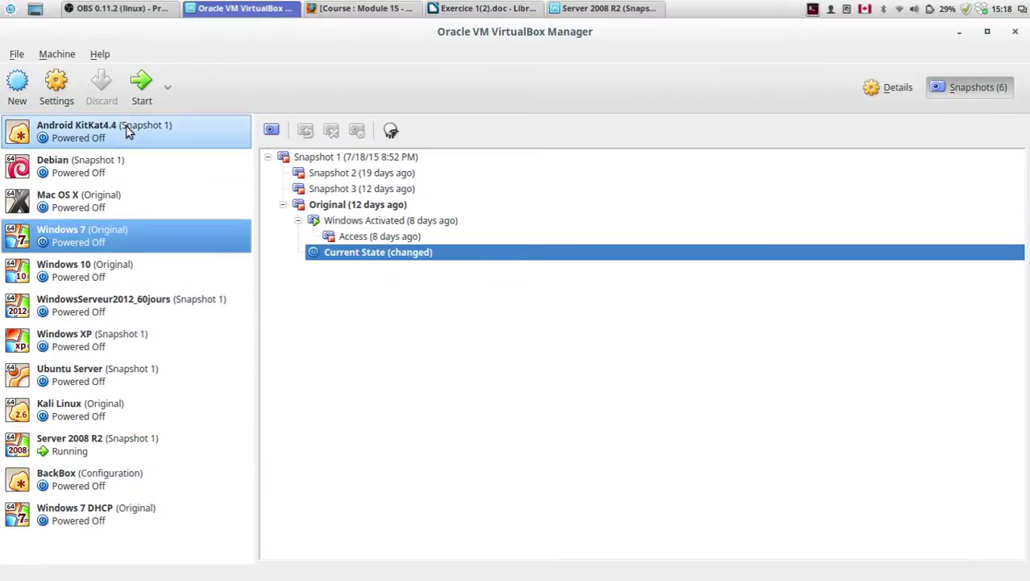
left_click(50, 83)
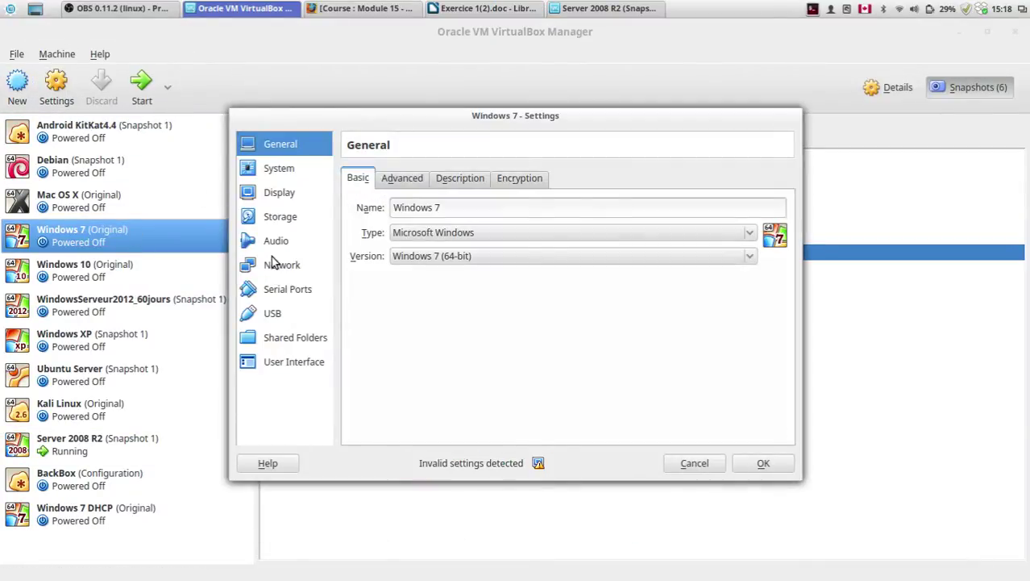
left_click(279, 171)
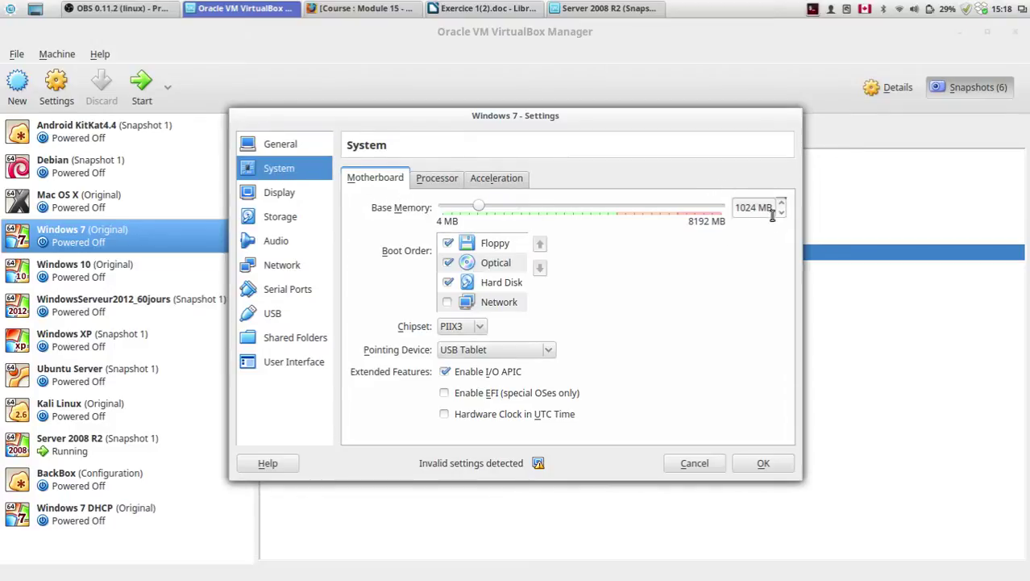
left_click_drag(758, 208, 724, 206)
type("512")
left_click_drag(690, 122, 679, 84)
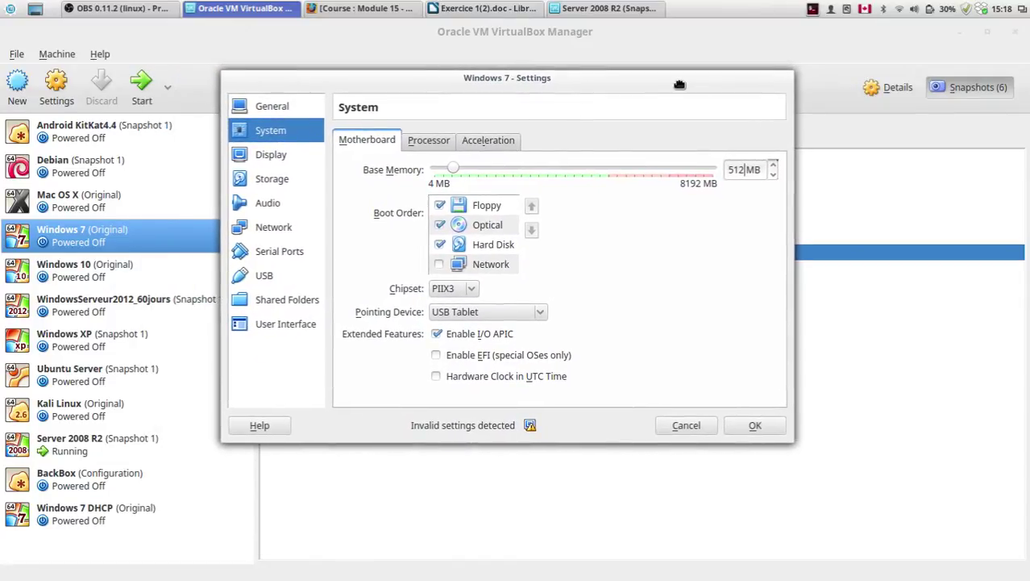
left_click(742, 429)
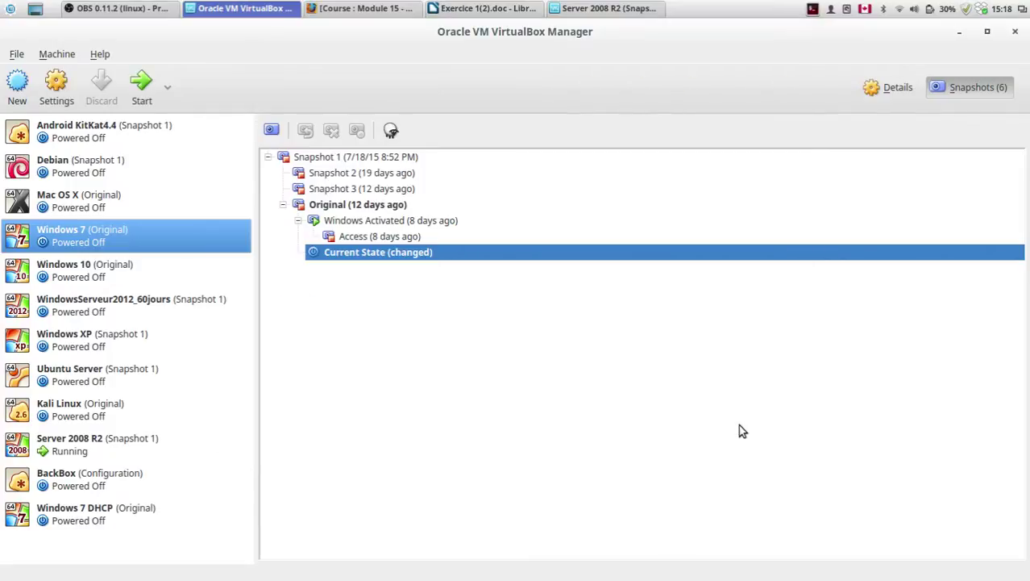
mouse_move(807, 574)
Step: Reopen Windows 7's System settings, confirm 1 CPU and 512 MB, and close with OK
left_click(69, 103)
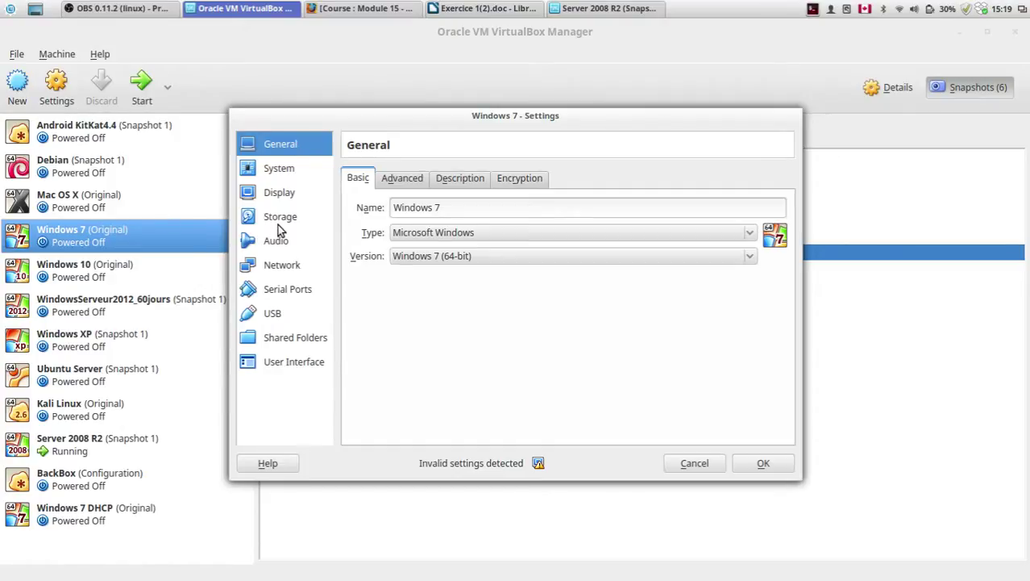
left_click(278, 176)
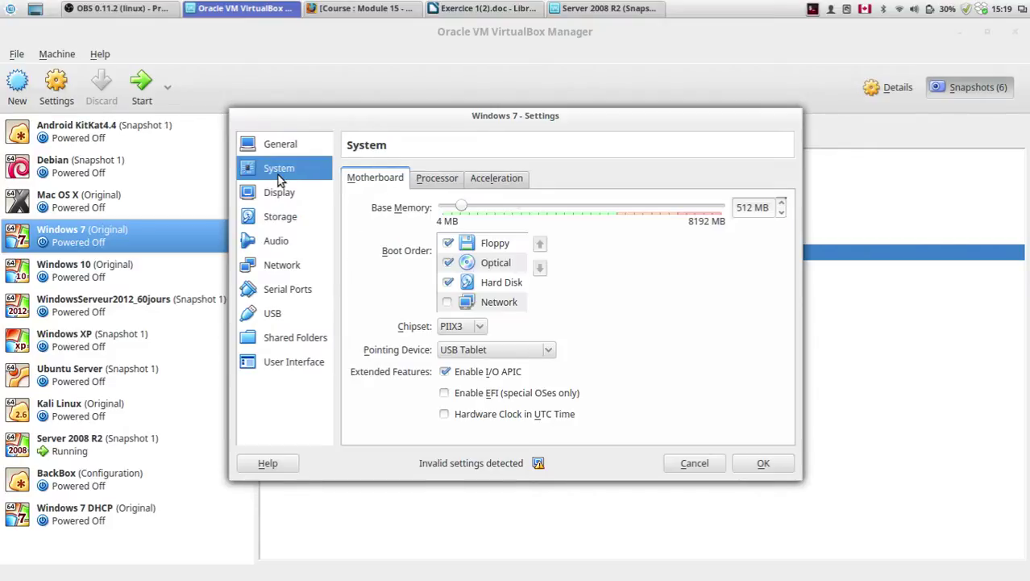
left_click(420, 177)
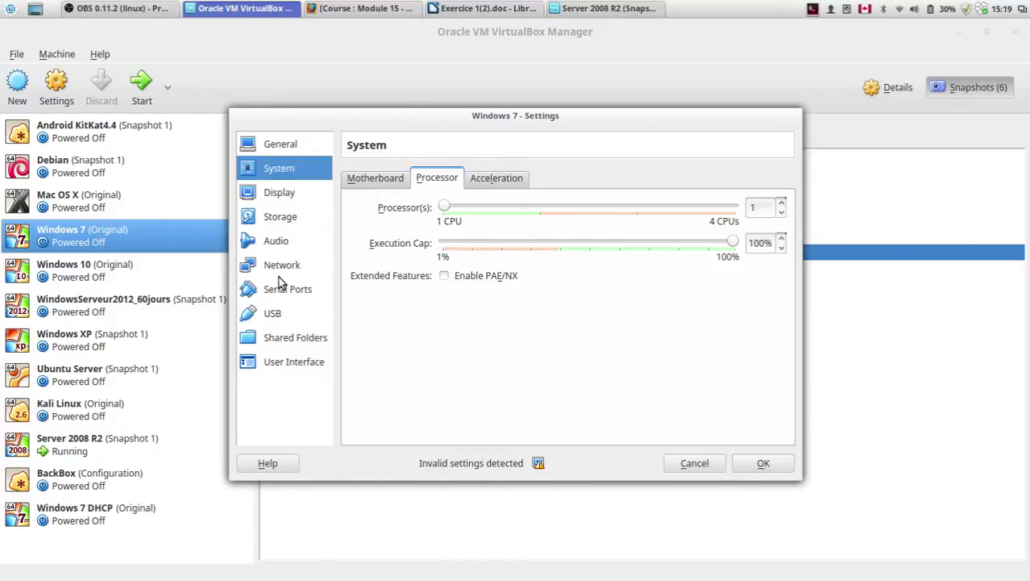
left_click_drag(523, 117, 487, 103)
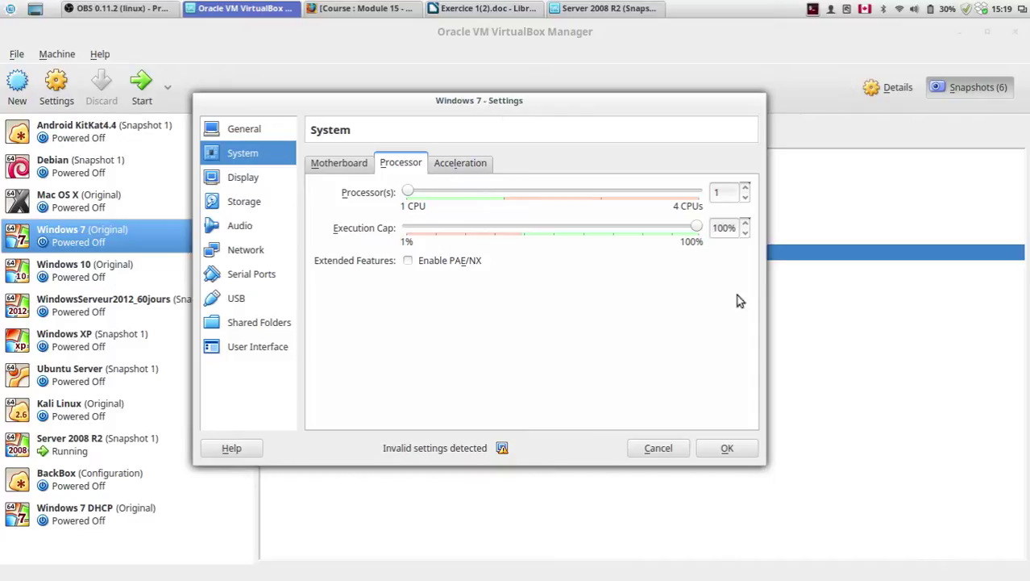
left_click(314, 163)
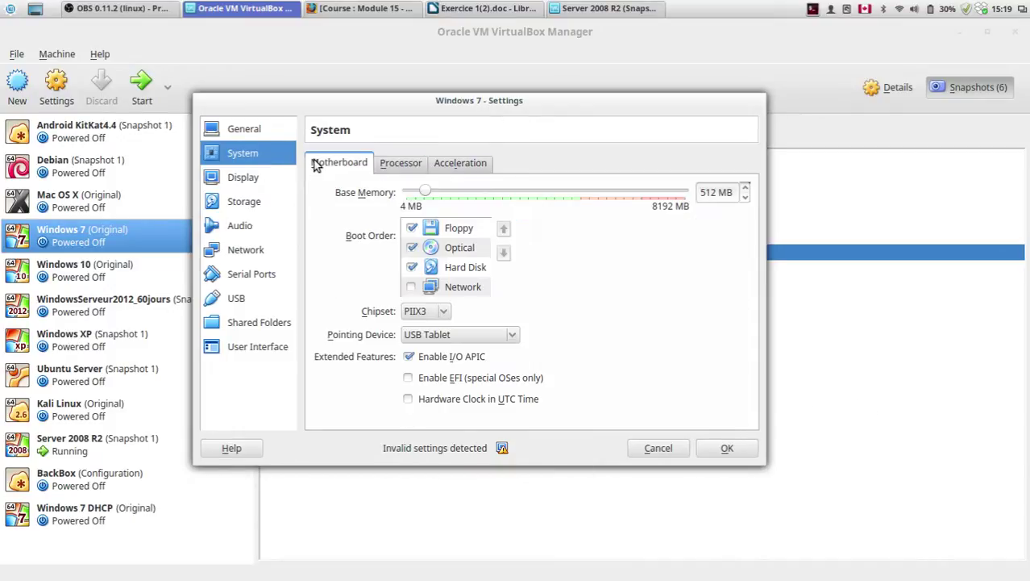
left_click(729, 450)
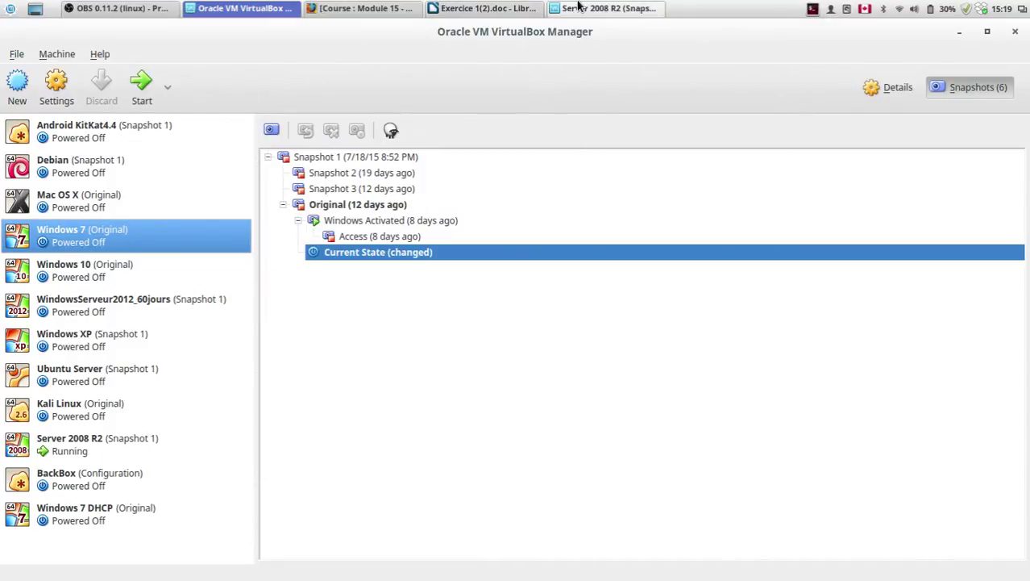
Step: Log in to Server 2008 R2 as Administrateur with the account password and restart it now
left_click(577, 7)
key("ctrl+alt+Delete")
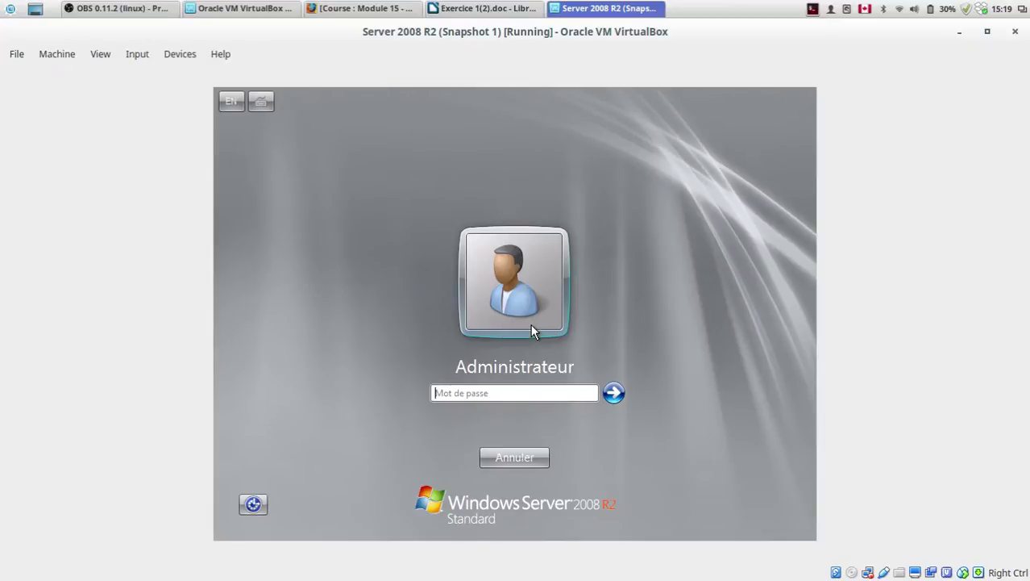
type("••••••••")
key("Return")
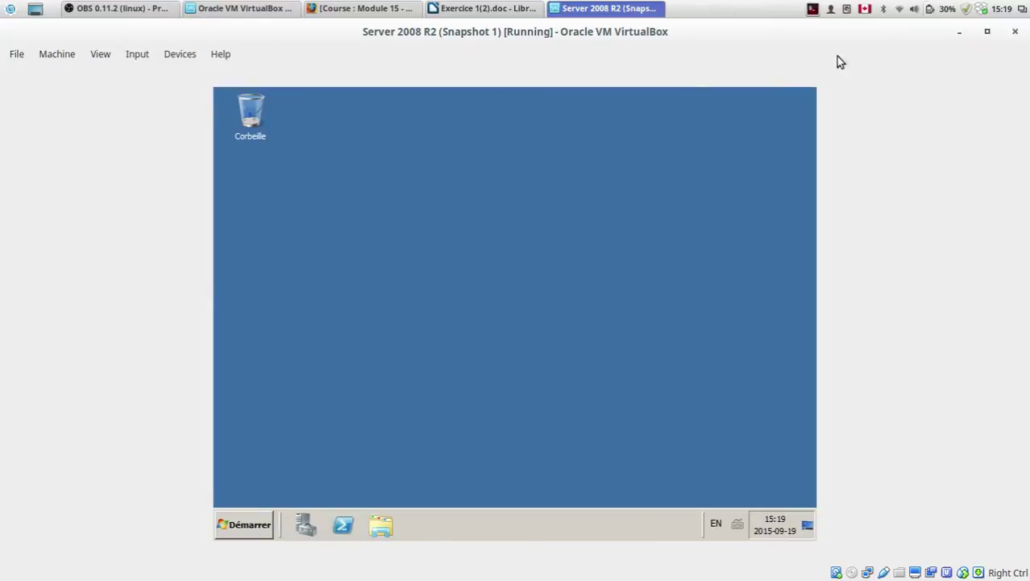
key("alt+Tab")
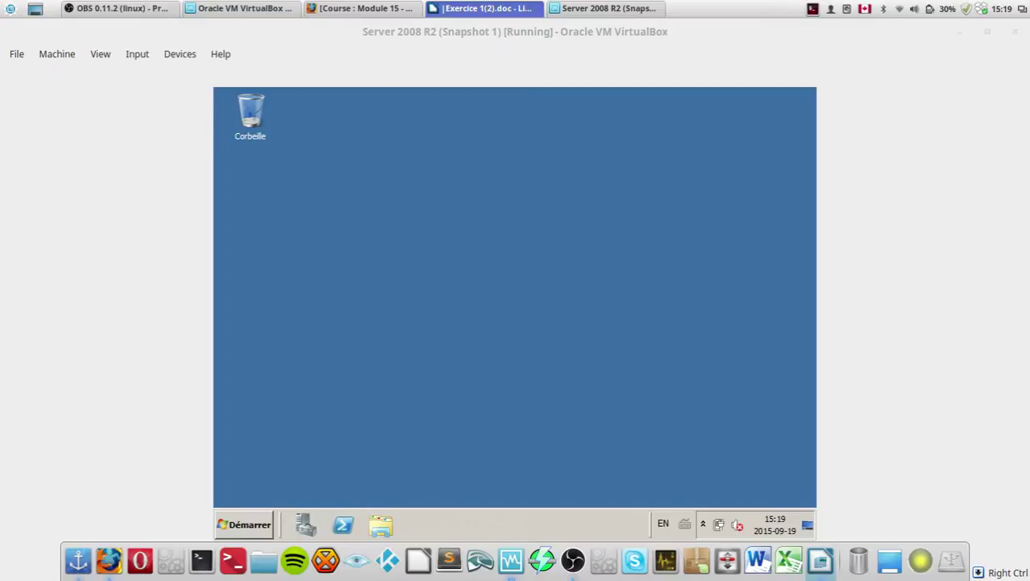
key("alt+Tab")
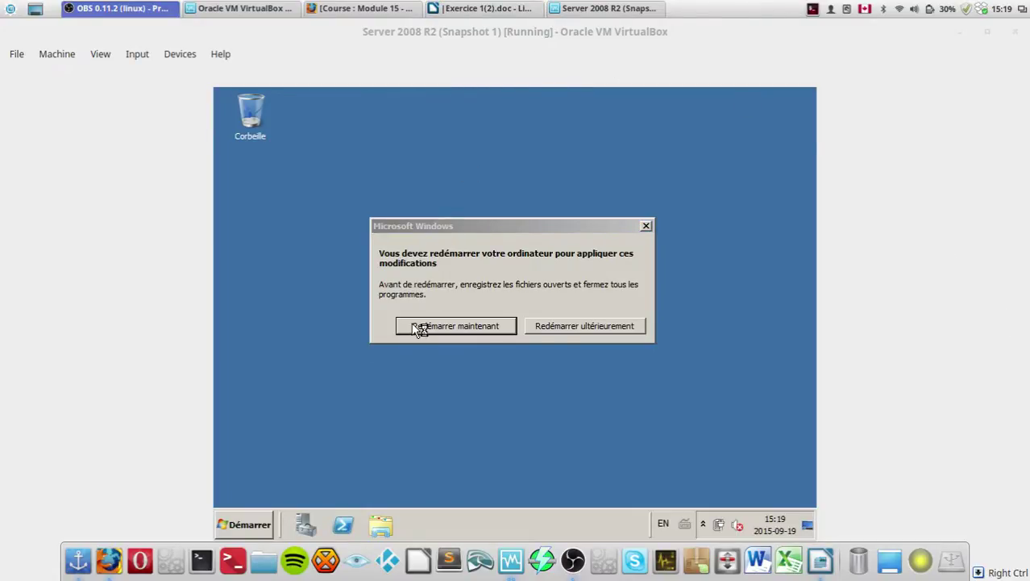
left_click_drag(421, 225, 460, 187)
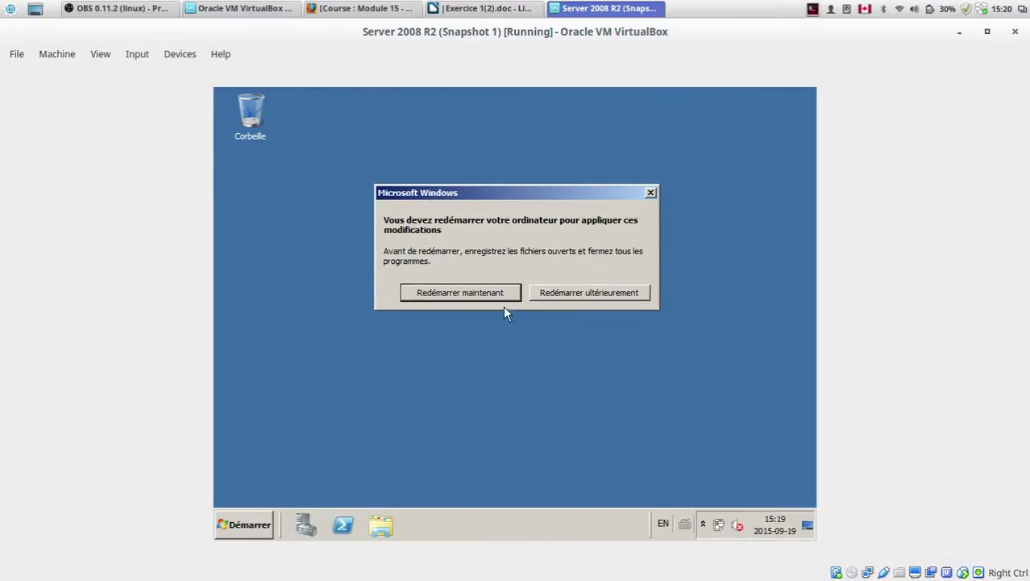
left_click(474, 298)
Step: Look over the VM window's Devices and File menus, then switch back to VirtualBox Manager
left_click(171, 61)
mouse_move(220, 54)
mouse_move(182, 55)
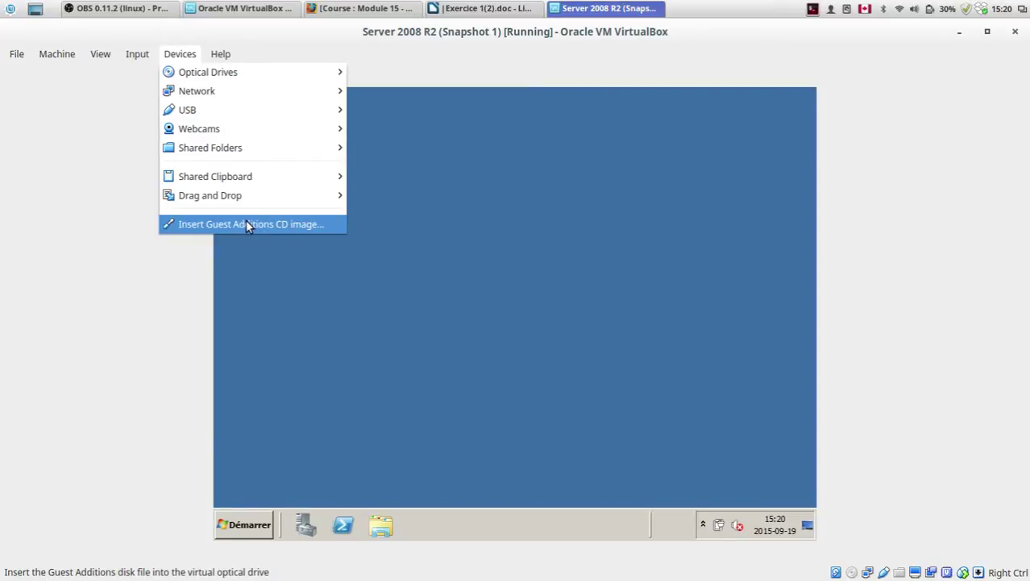
left_click(311, 419)
left_click_drag(422, 401, 734, 199)
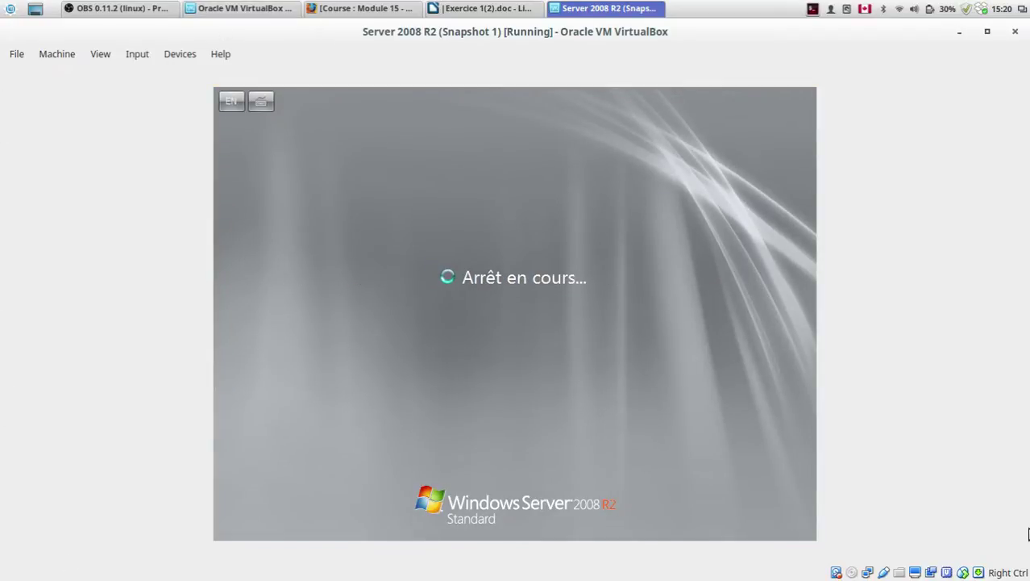
left_click(16, 55)
left_click(16, 55)
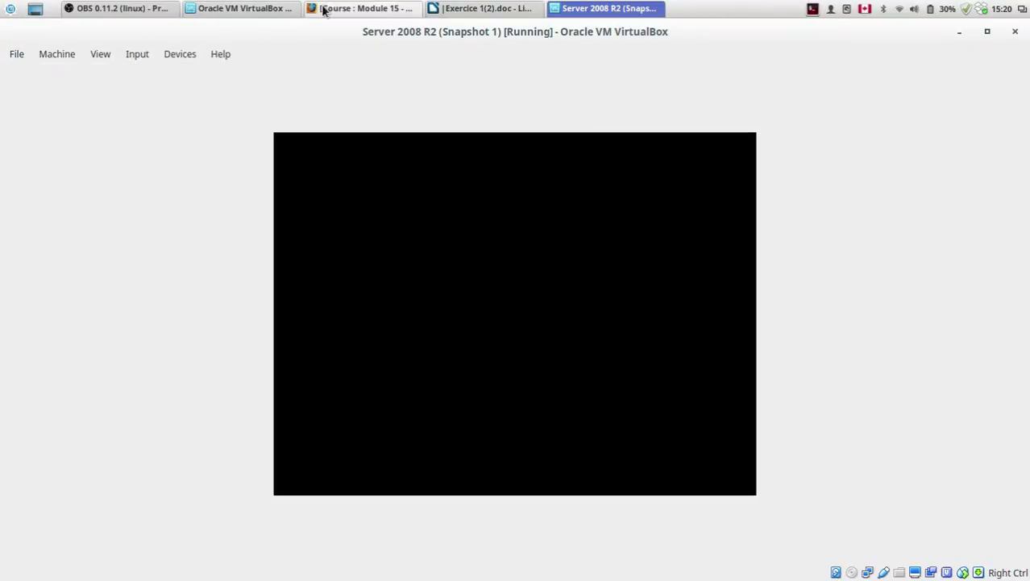
left_click(242, 8)
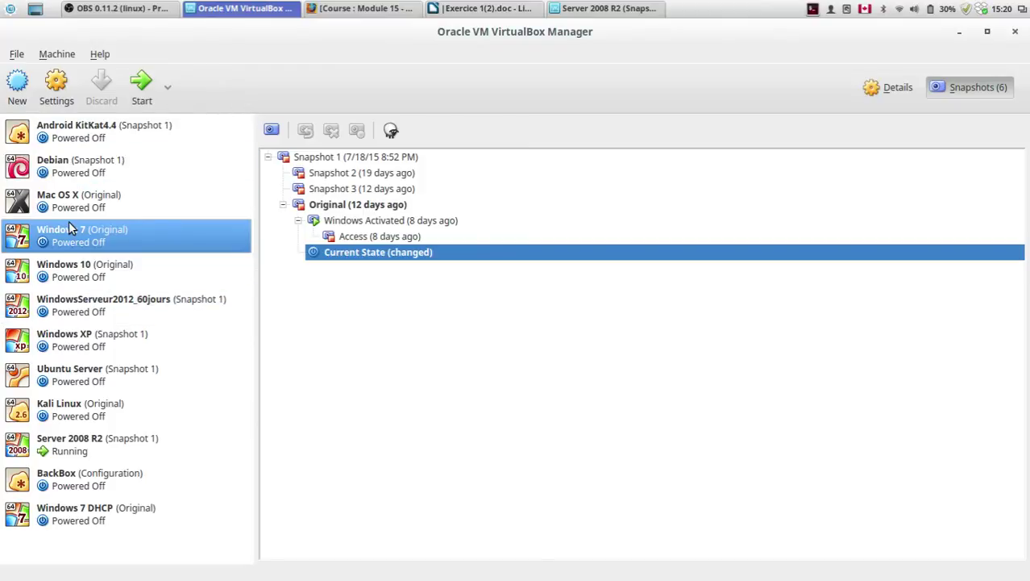
Step: Start the Windows 7 virtual machine, minimize it and return to the Server 2008 R2 window
left_click(142, 80)
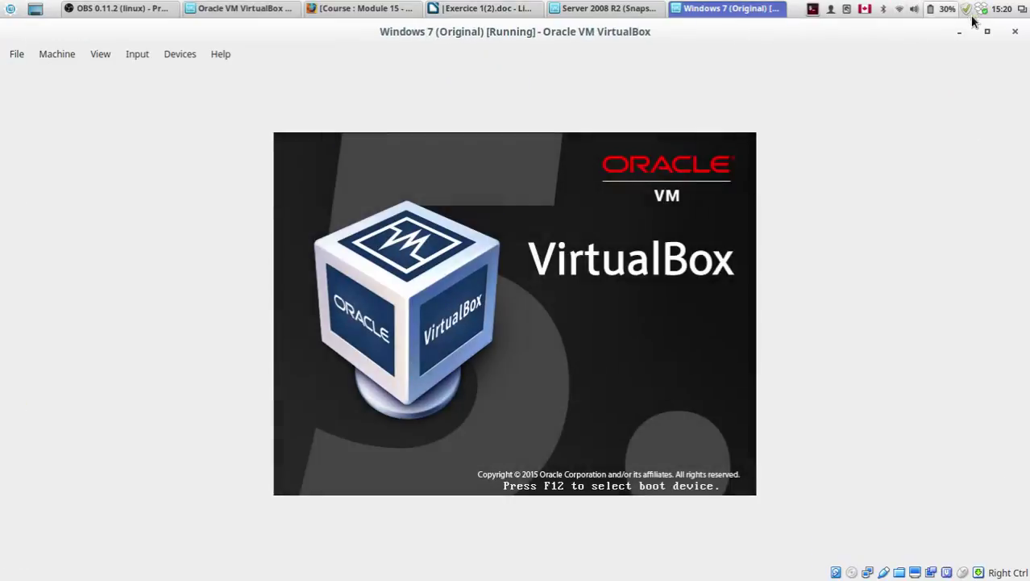
left_click(961, 31)
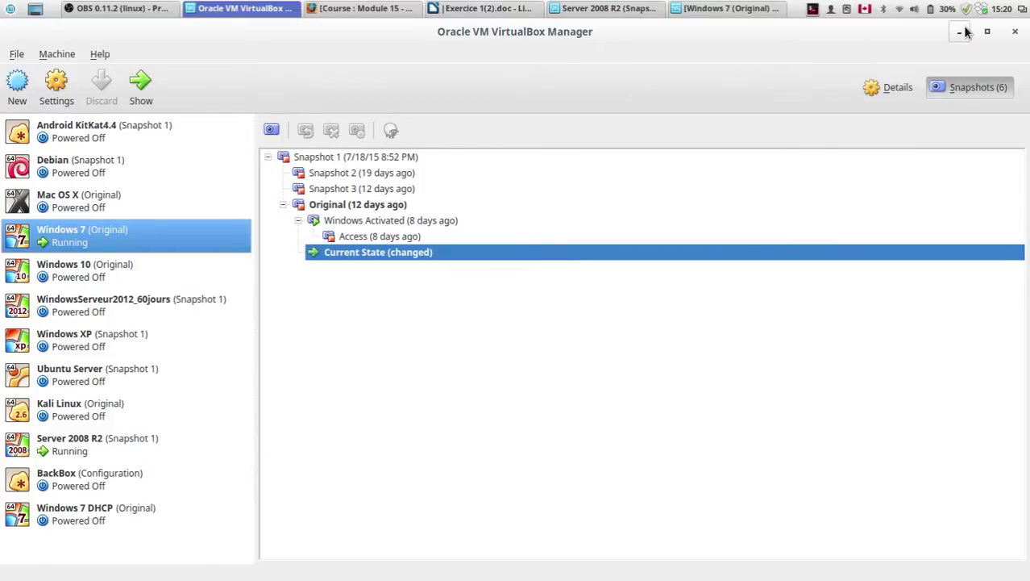
left_click(959, 32)
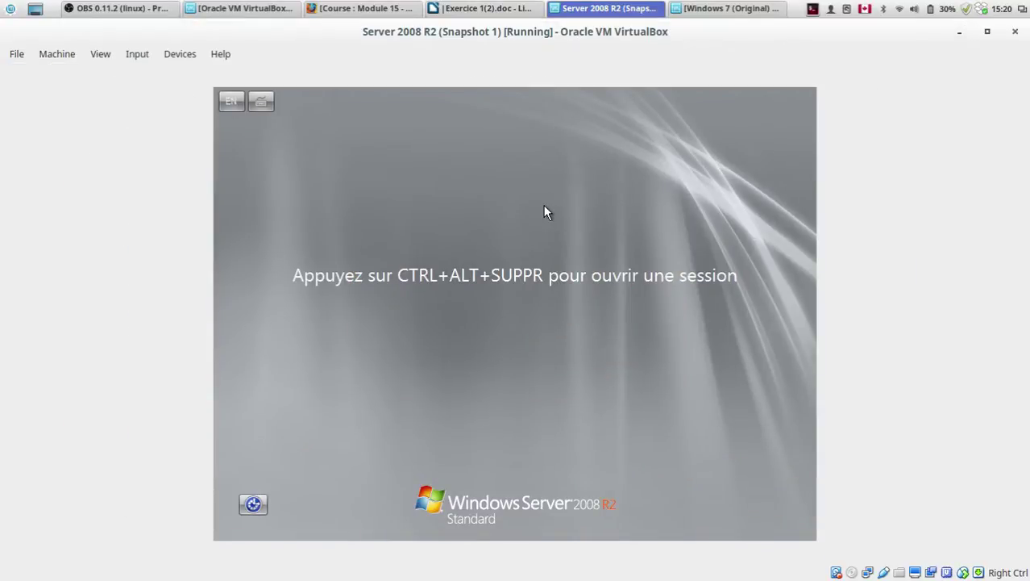
Step: Sign in to Server 2008 R2 as Administrateur with the account password and show it full screen
key("ctrl+alt+Delete")
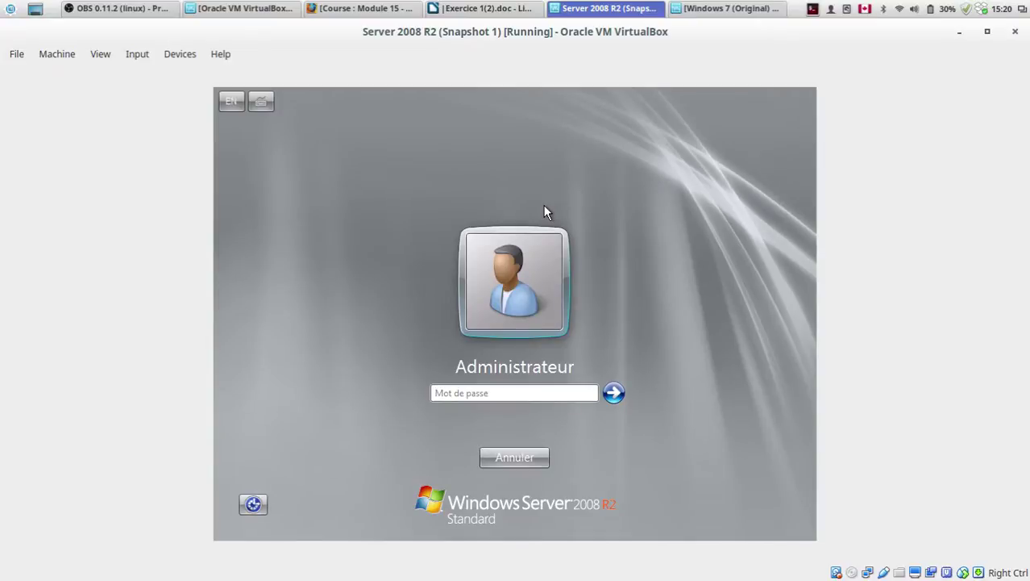
type("Pa$$w0rd")
key("Return")
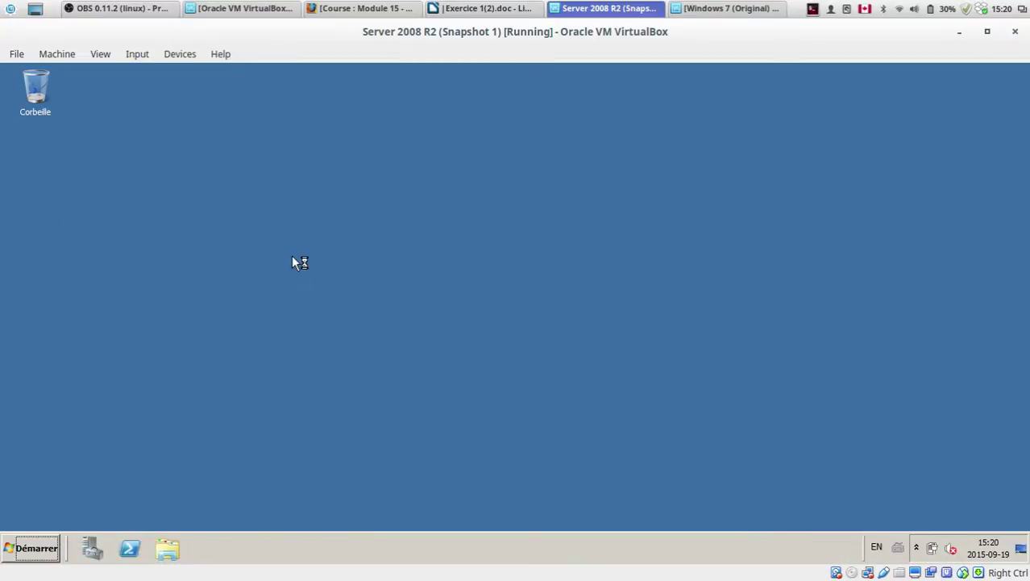
key("Control_R+f")
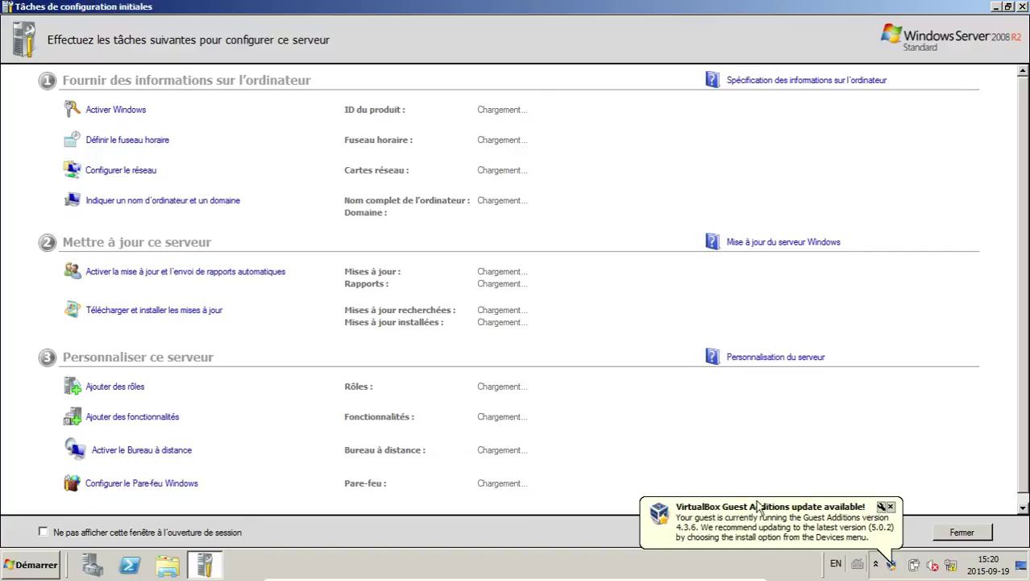
Step: Dismiss the notices, tick 'Ne pas afficher cette fenêtre à l'ouverture de session' and close the configuration tasks
left_click(891, 506)
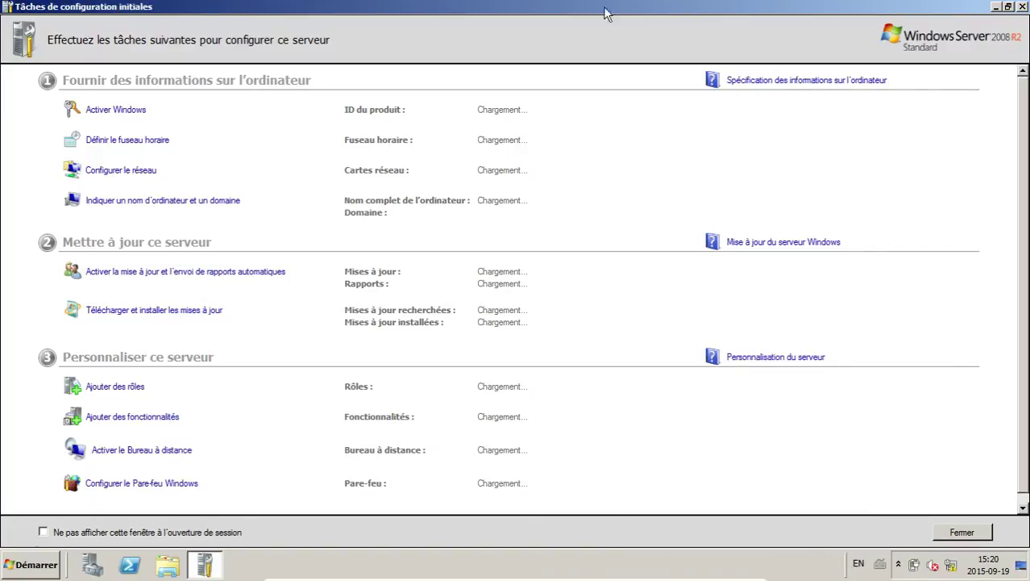
left_click(112, 536)
left_click_drag(482, 7, 433, 167)
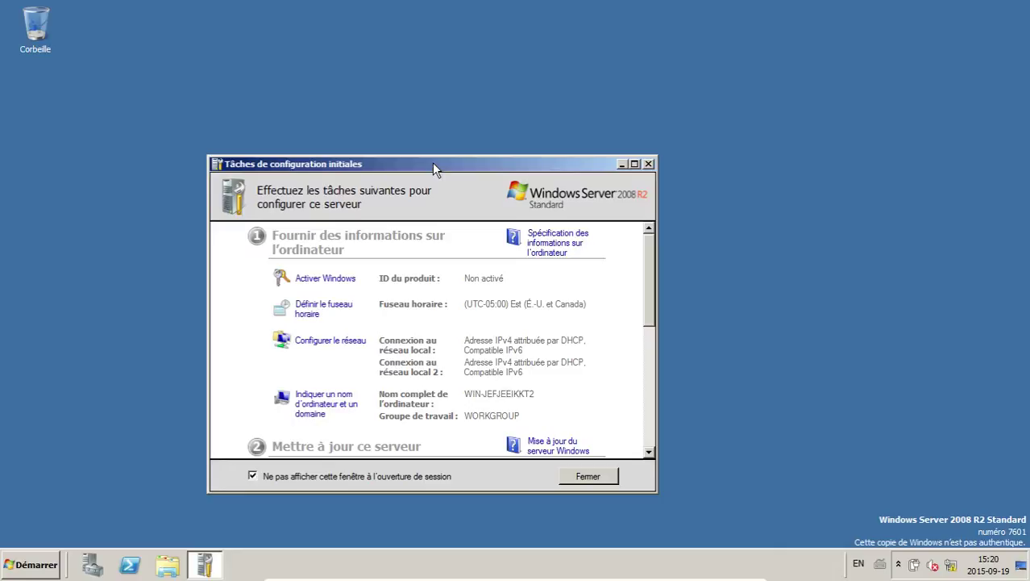
double_click(432, 163)
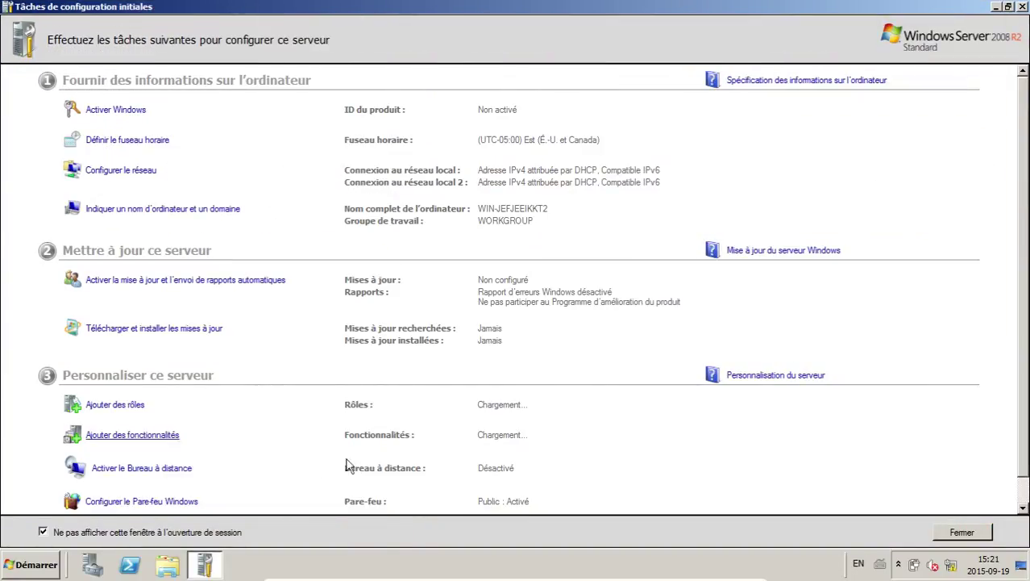
left_click(41, 529)
left_click(42, 532)
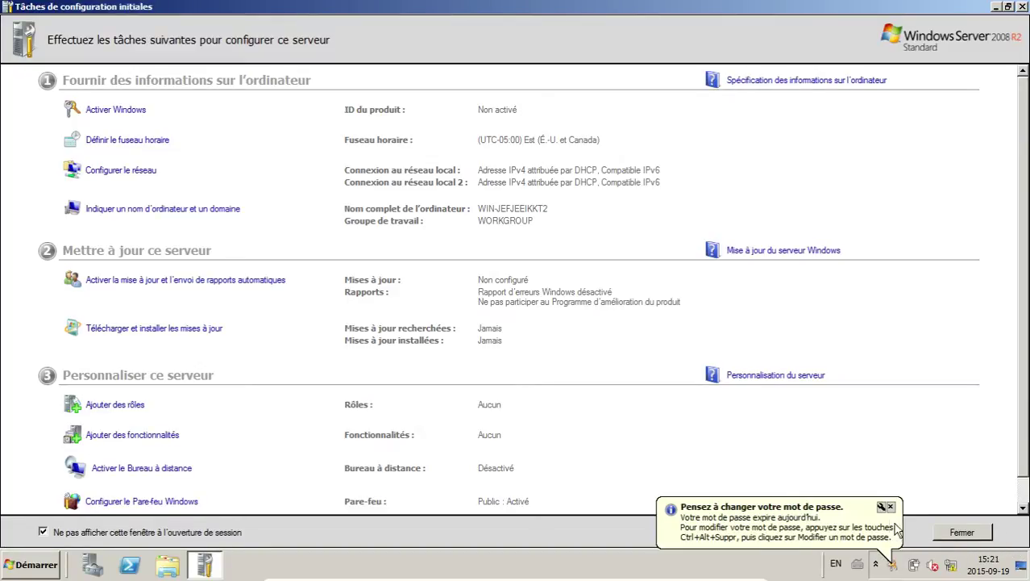
left_click(888, 507)
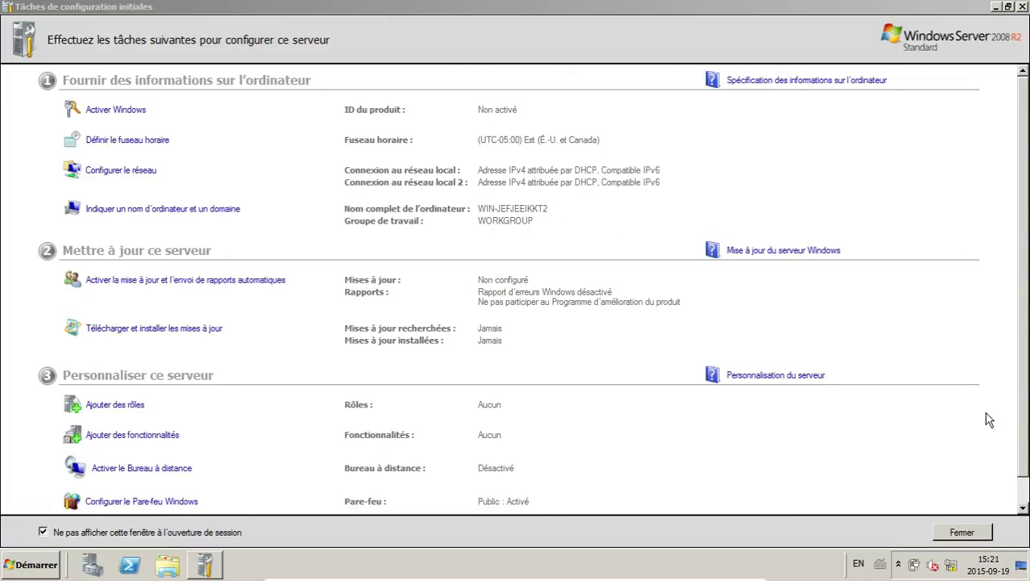
left_click(959, 535)
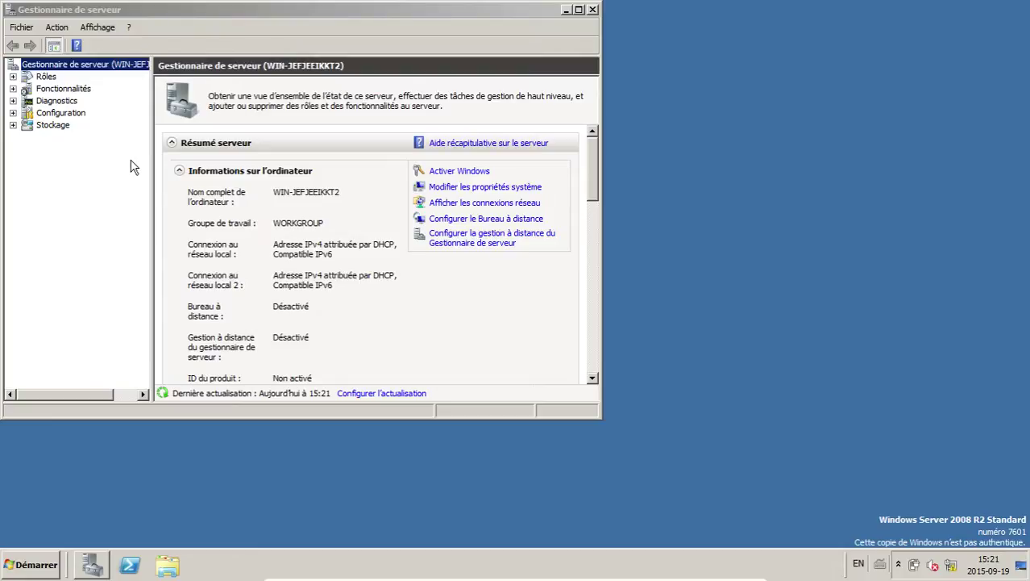
Step: Close Server Manager and go through Control Panel and Network and Sharing Center to the adapter settings
left_click(597, 16)
left_click(592, 10)
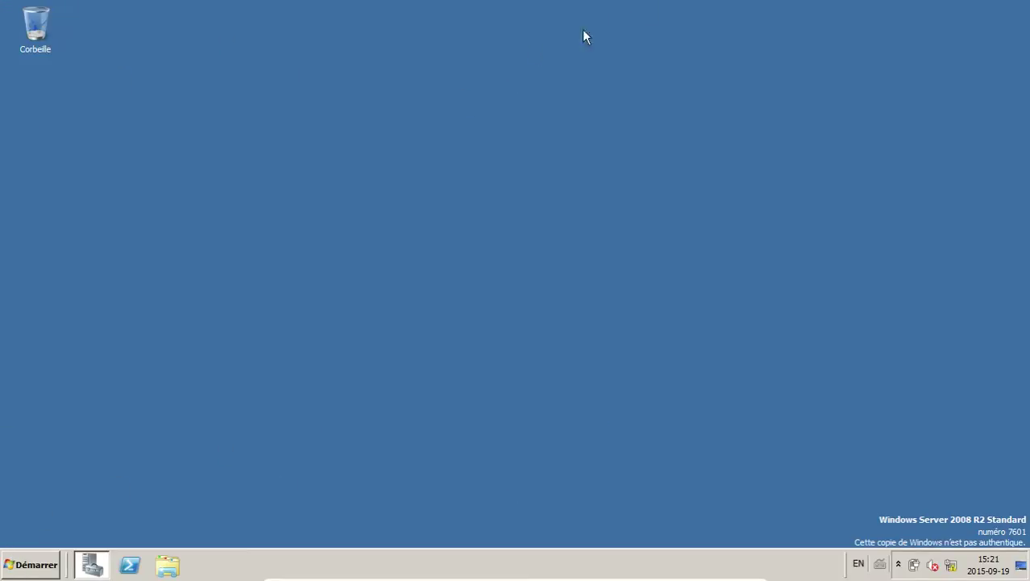
left_click(18, 569)
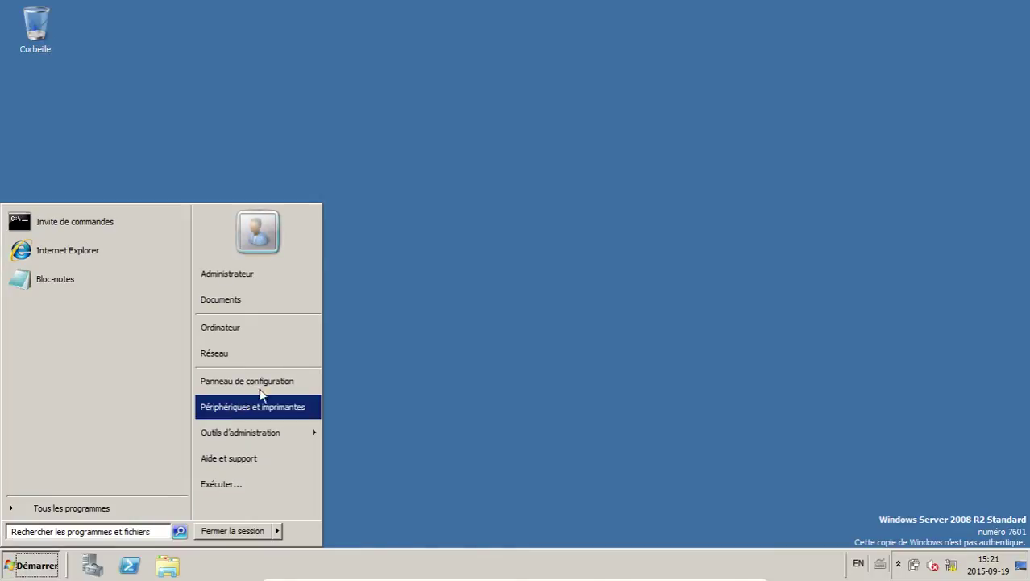
left_click(235, 380)
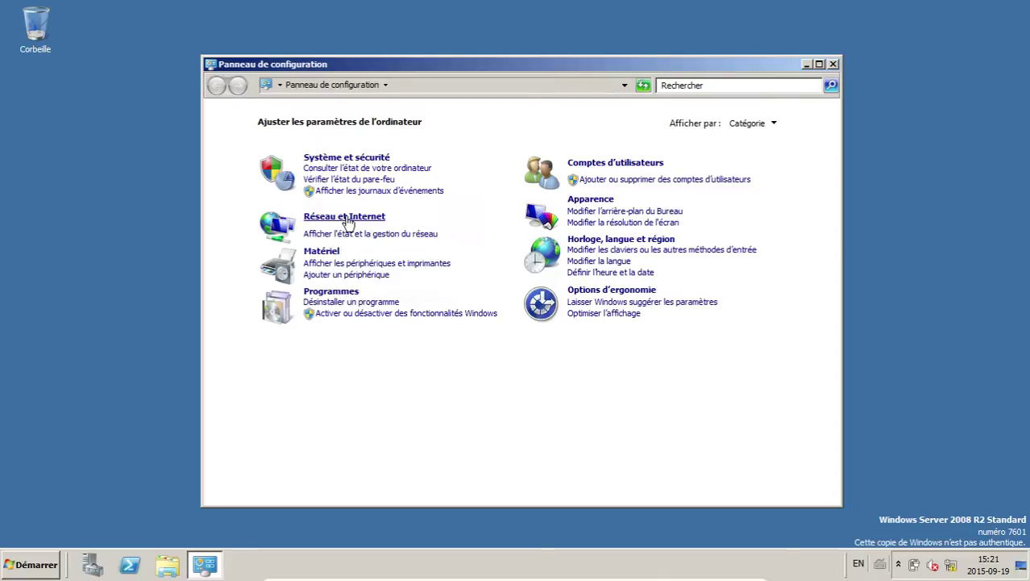
left_click(346, 216)
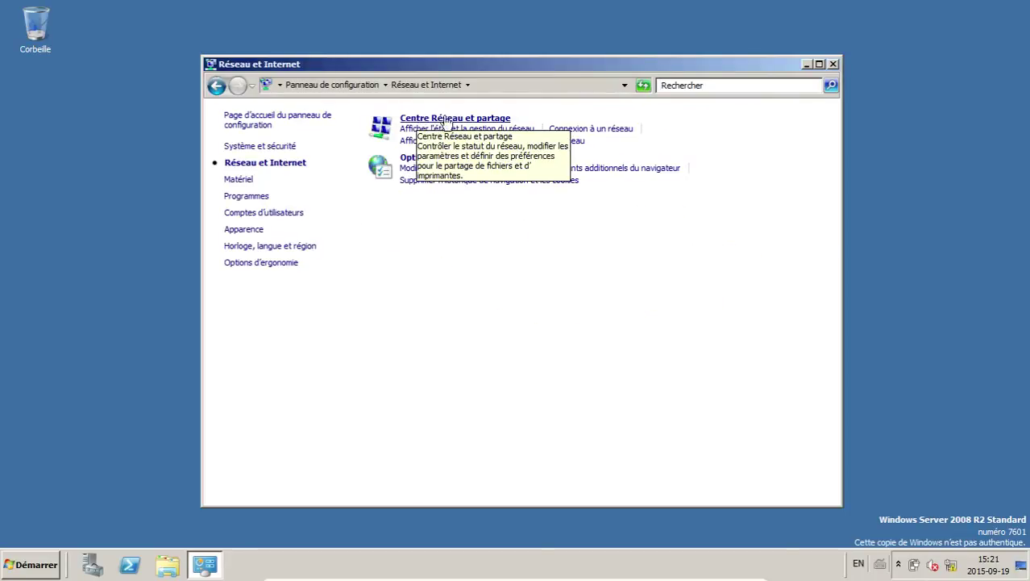
left_click(500, 119)
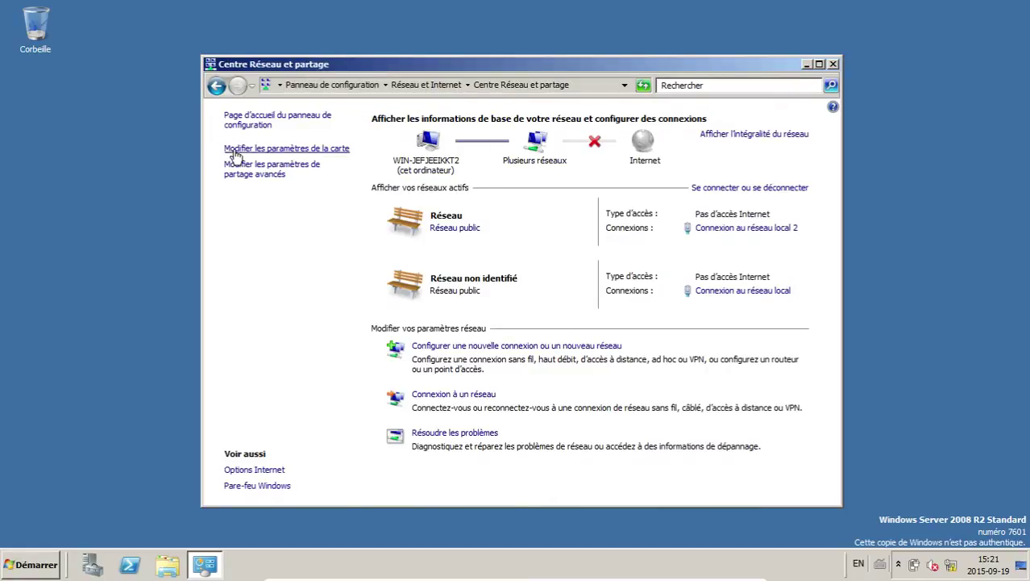
left_click(316, 152)
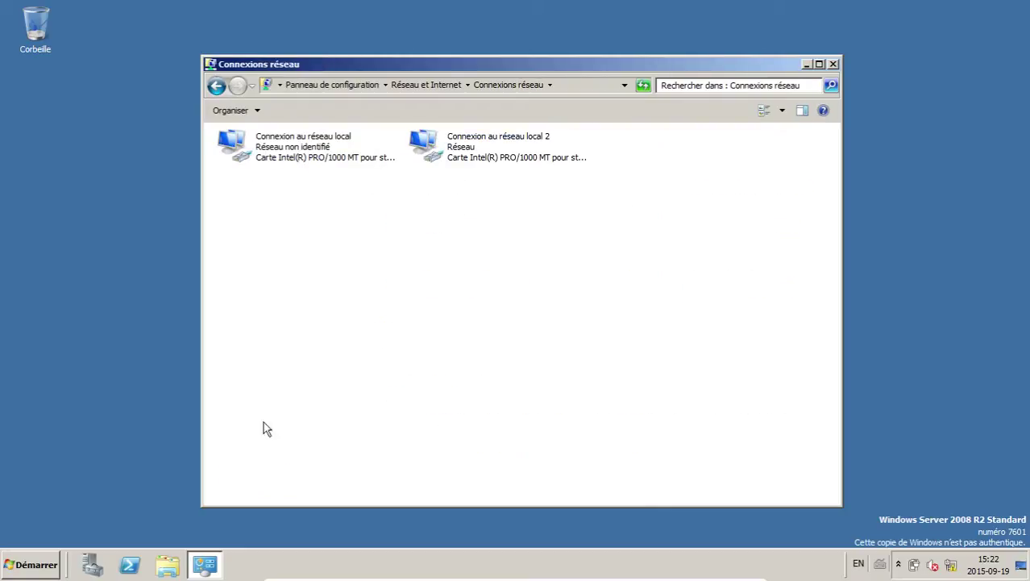
Step: Select both local area connections in turn and leave full screen to show the VM windowed
left_click(316, 151)
left_click(447, 157)
left_click(337, 152)
left_click(329, 343)
left_click(279, 163)
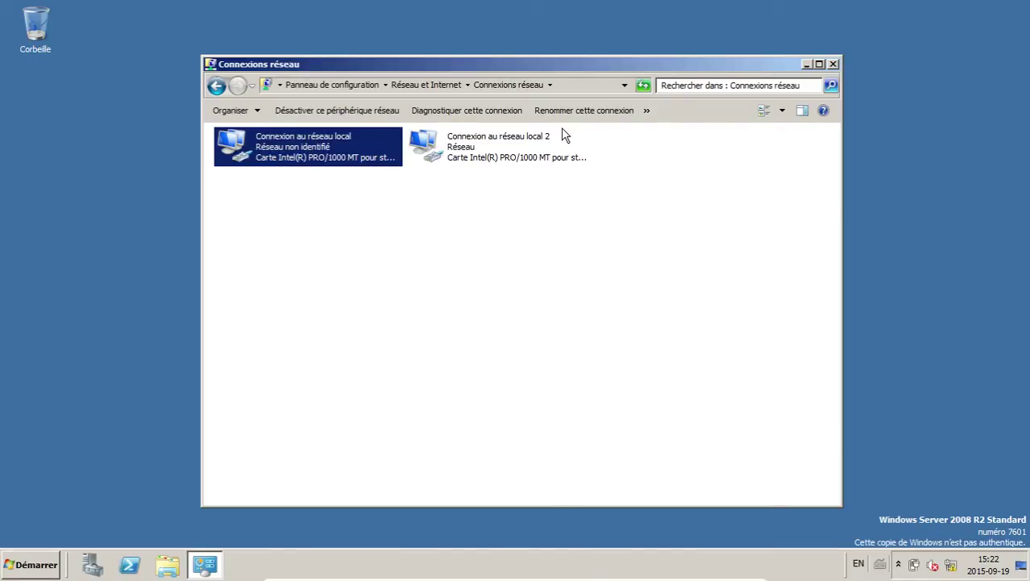
left_click(546, 144)
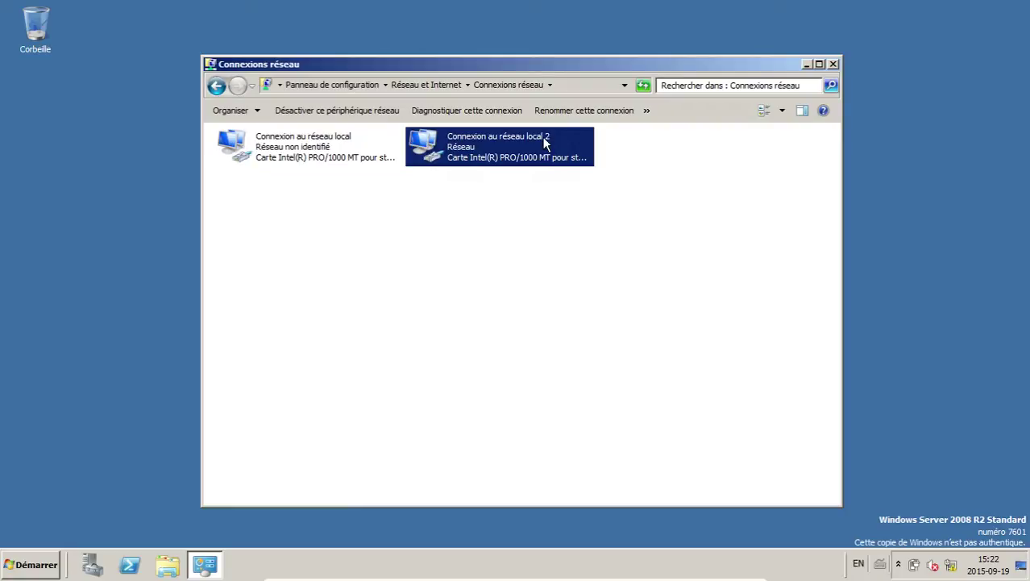
left_click(476, 295)
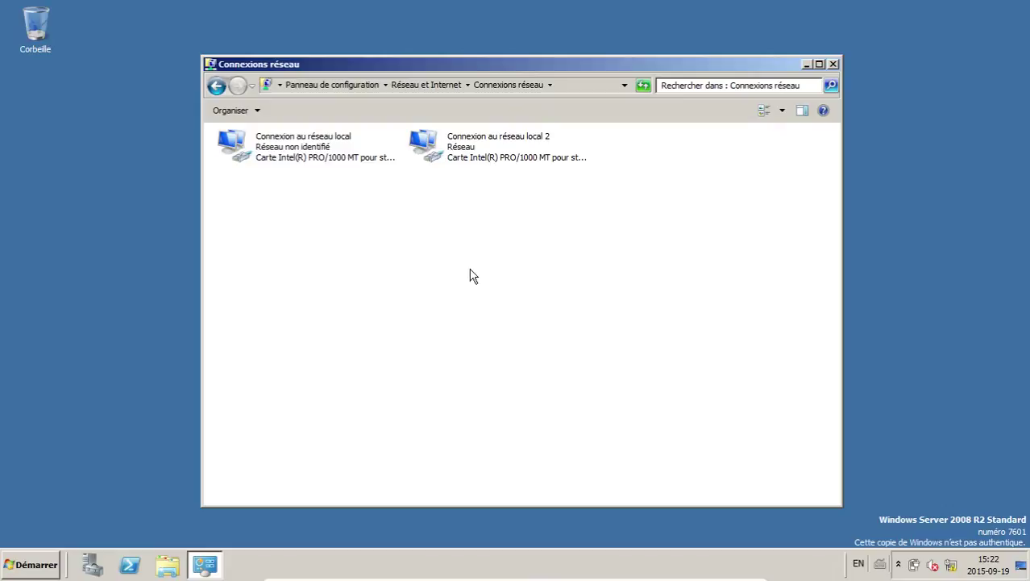
left_click(479, 146)
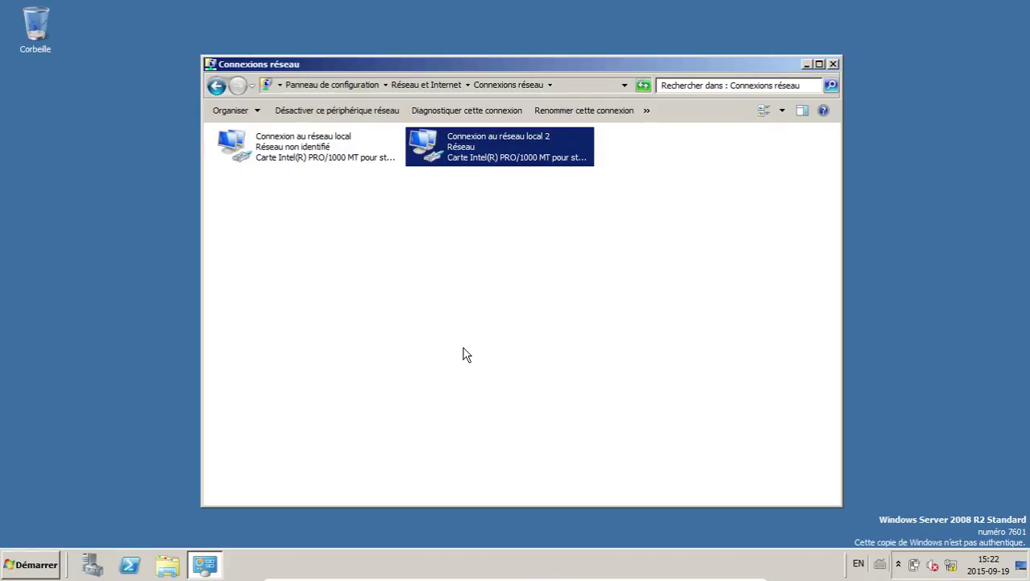
key("ctrl+f")
left_click_drag(395, 300, 214, 147)
left_click_drag(655, 221, 544, 168)
left_click(235, 225)
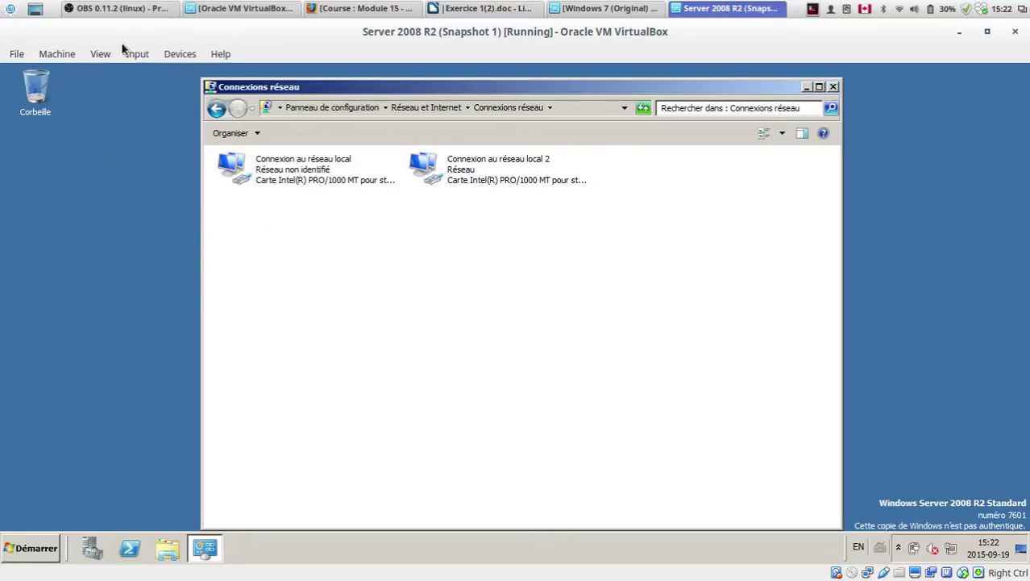
Step: Uncheck Cable Connected for adapter 1 in the VM's network settings and apply
left_click(58, 54)
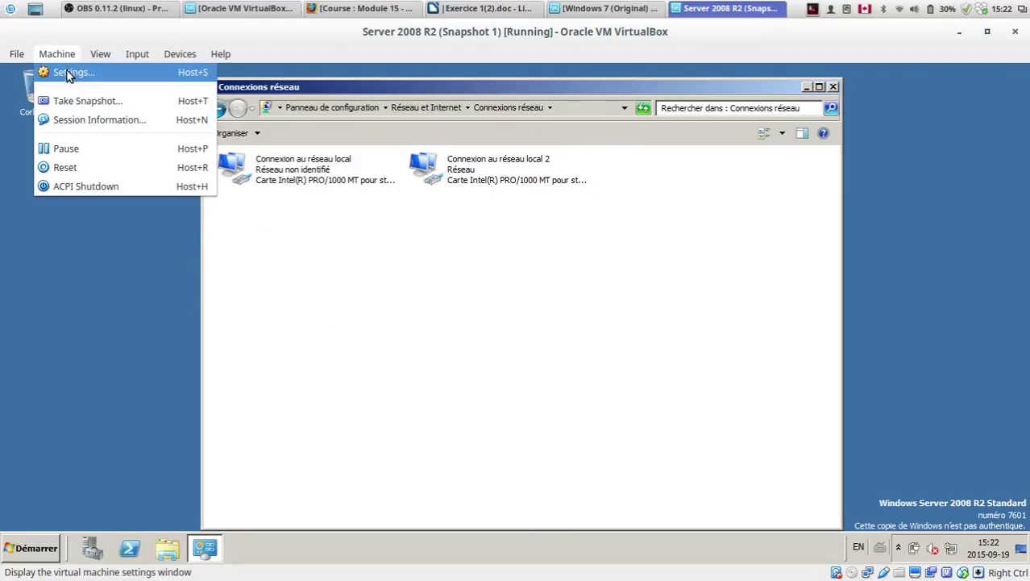
left_click(74, 76)
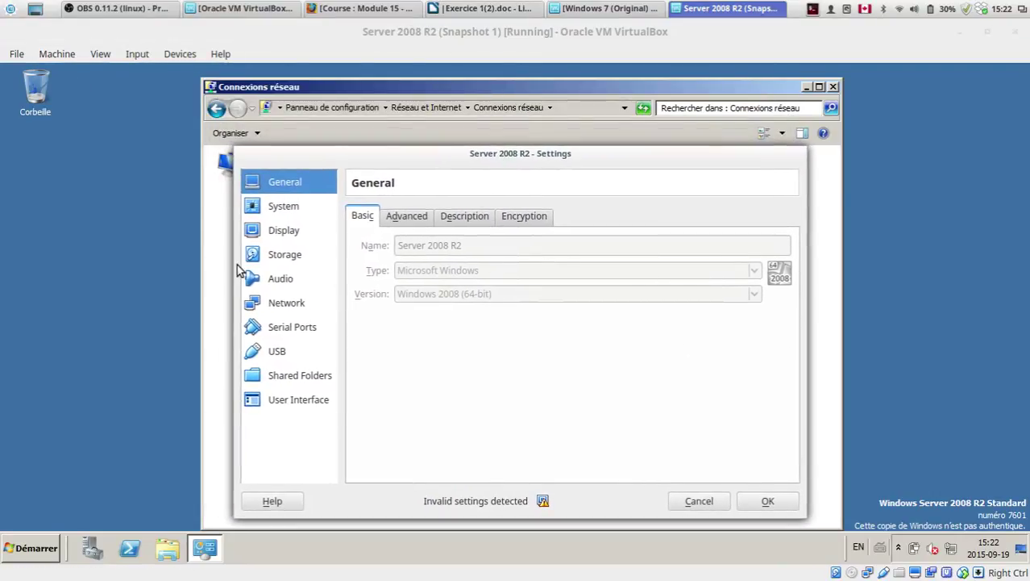
left_click(286, 303)
left_click_drag(461, 158, 672, 161)
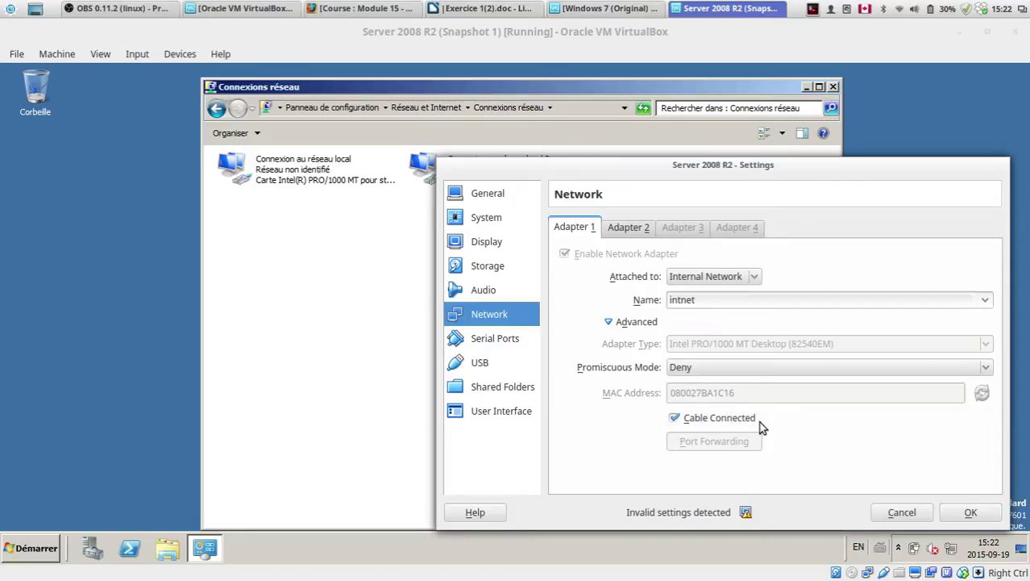
left_click(685, 418)
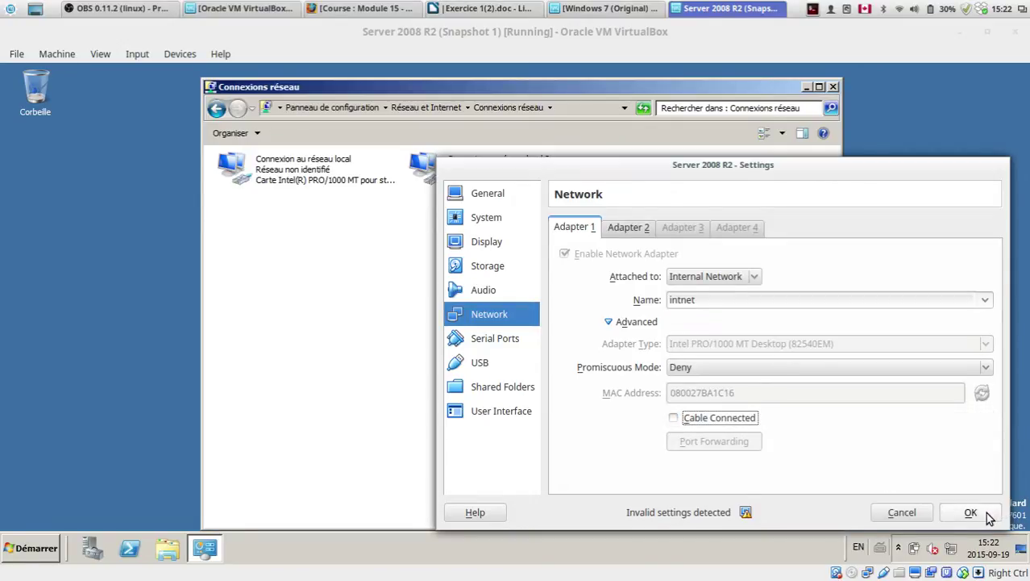
left_click(977, 510)
Step: Rename Connexion au réseau local to LAN
right_click(326, 165)
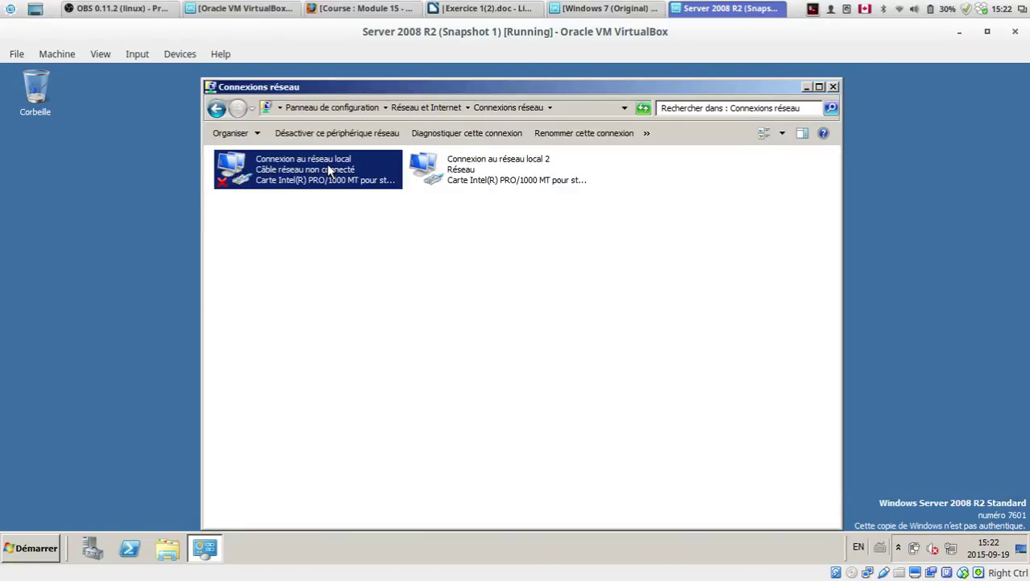
left_click(371, 265)
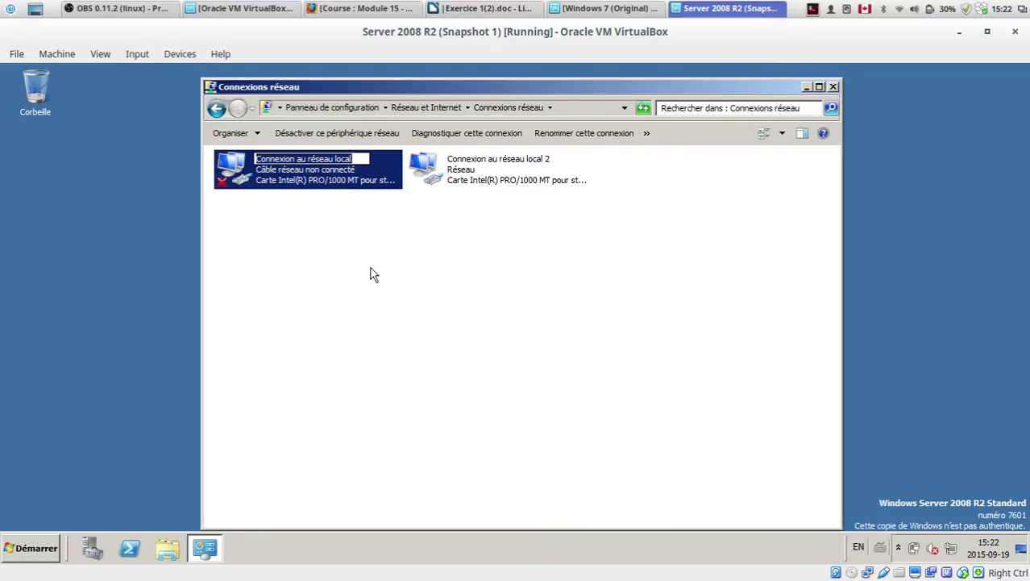
type("LAN")
key("Return")
left_click(483, 165)
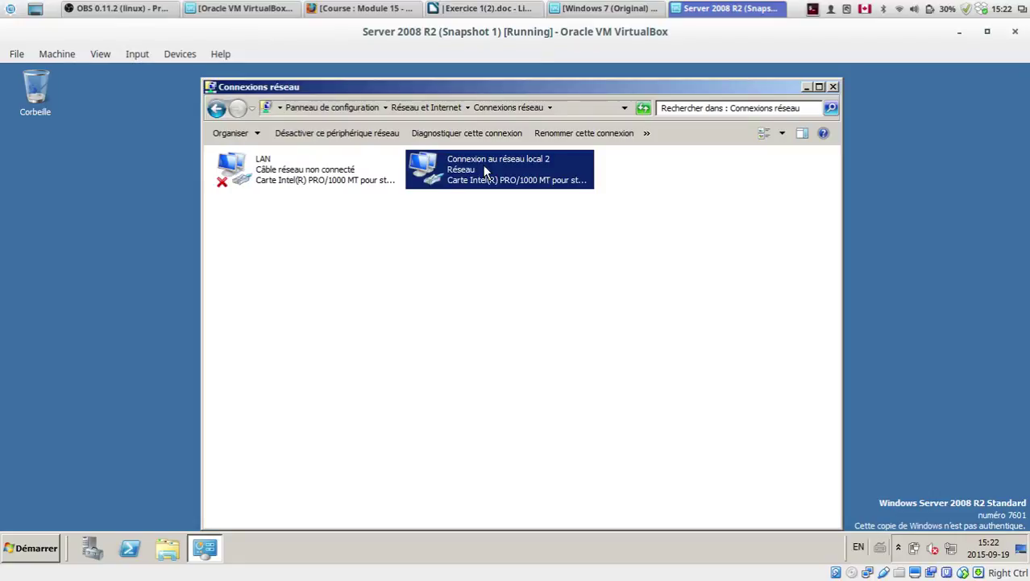
left_click(278, 184)
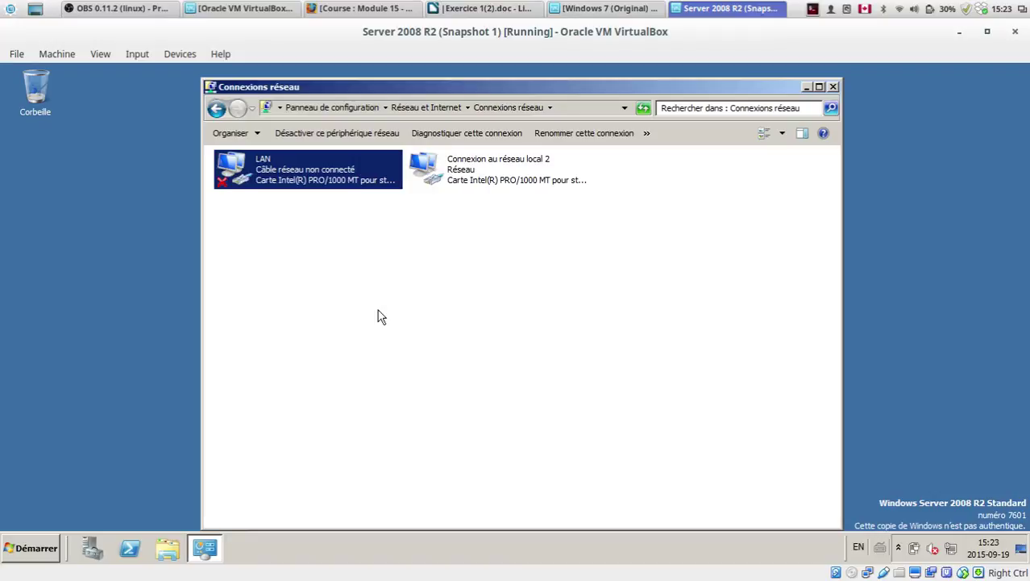
Step: Reconnect adapter 1's virtual cable in the VM's network settings and apply
left_click(50, 54)
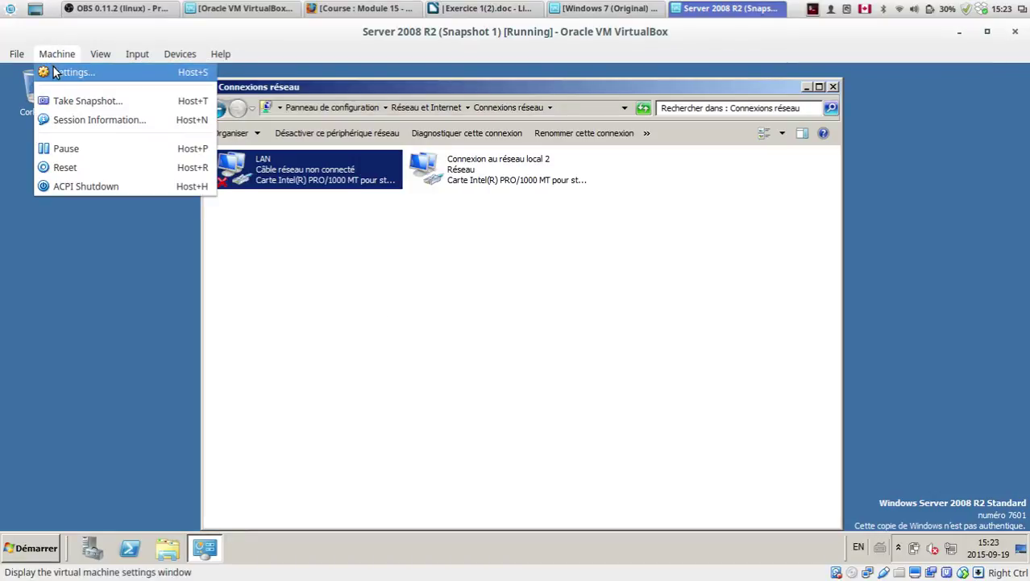
left_click(53, 68)
left_click(262, 266)
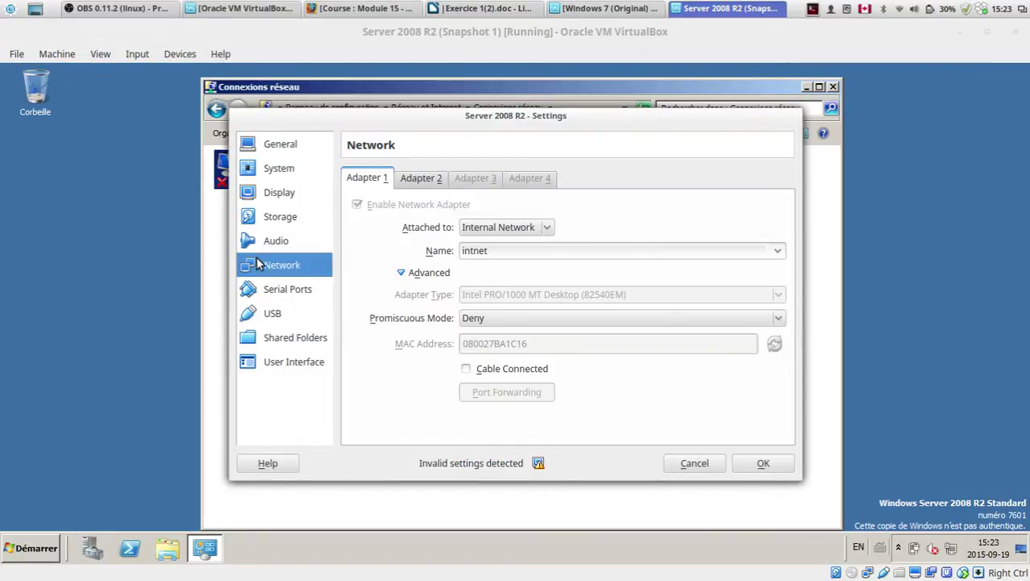
left_click_drag(580, 117, 601, 34)
left_click(278, 181)
left_click(504, 290)
left_click(778, 381)
left_click(487, 236)
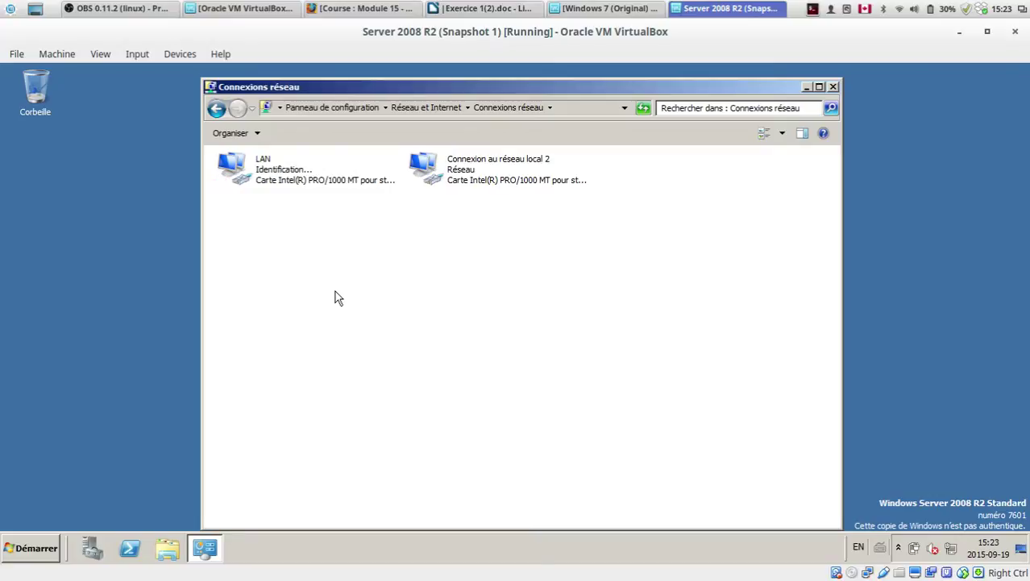
Step: Rename the second local area connection to WAN
right_click(290, 168)
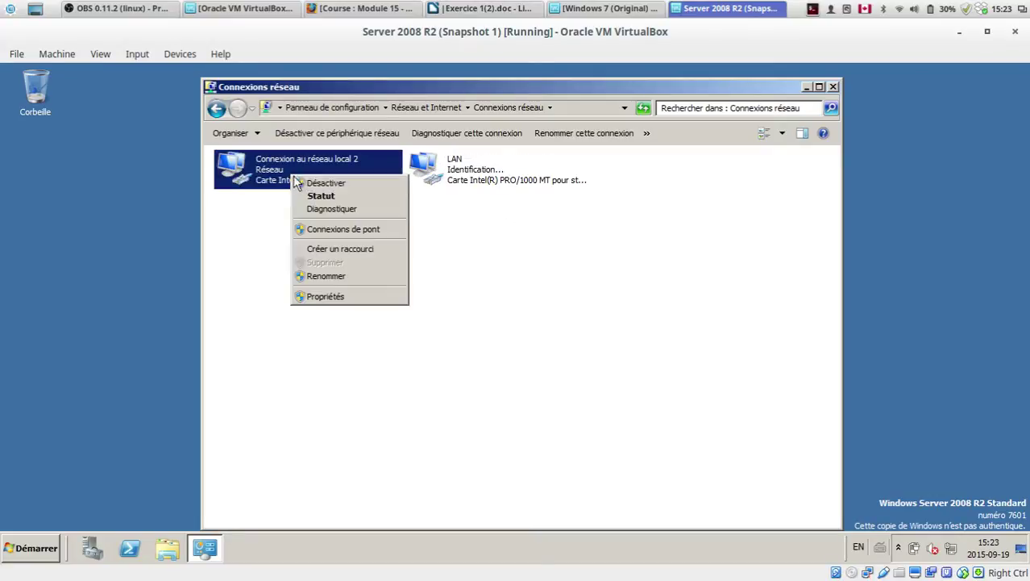
left_click(337, 275)
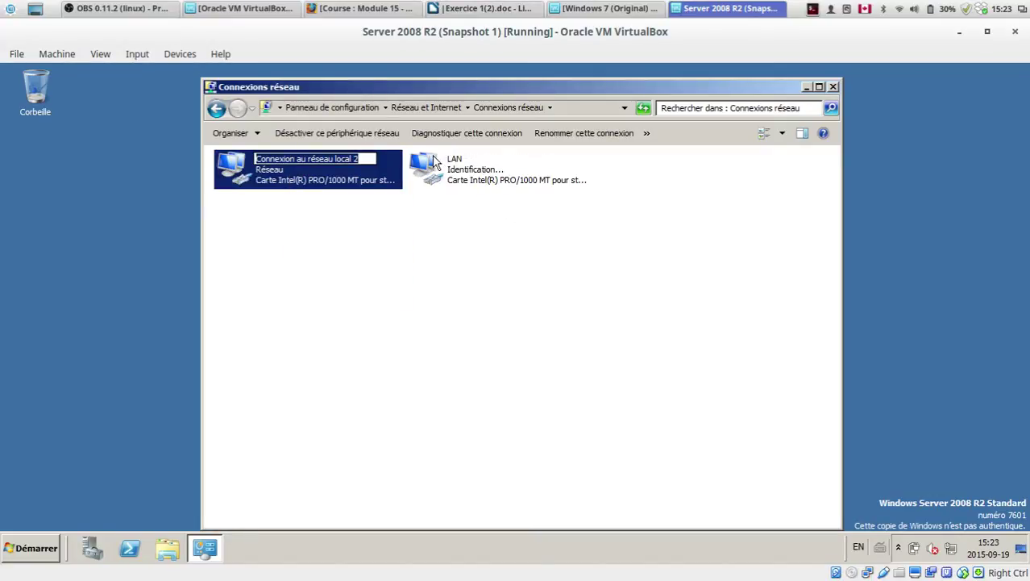
type("WAN")
key("Return")
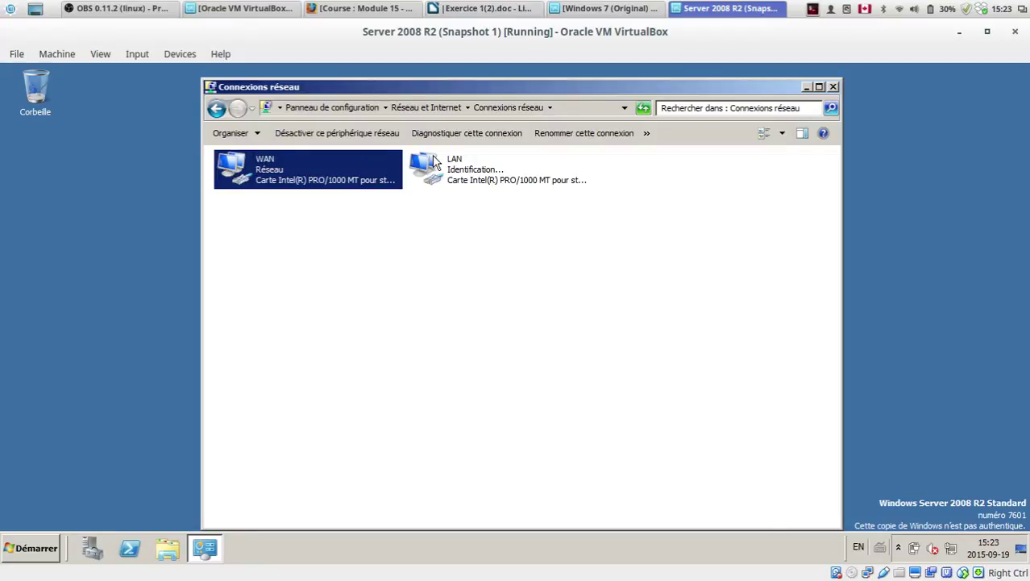
left_click(419, 345)
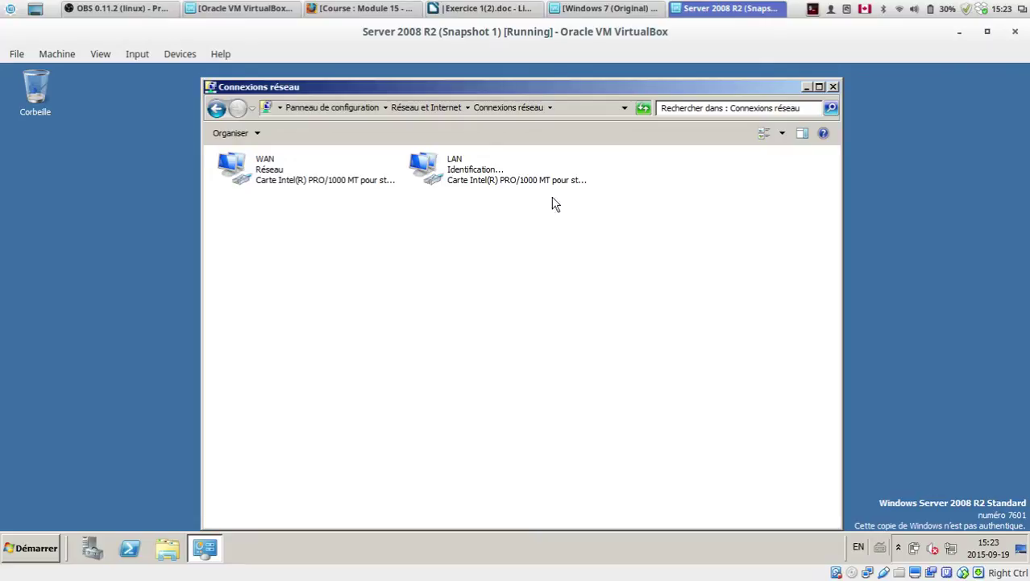
left_click(472, 184)
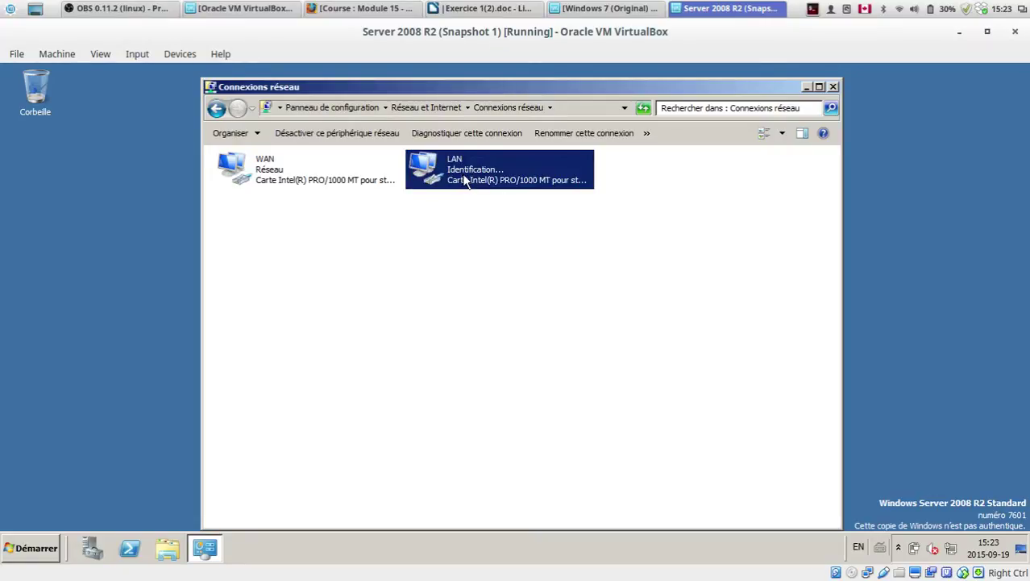
left_click(498, 289)
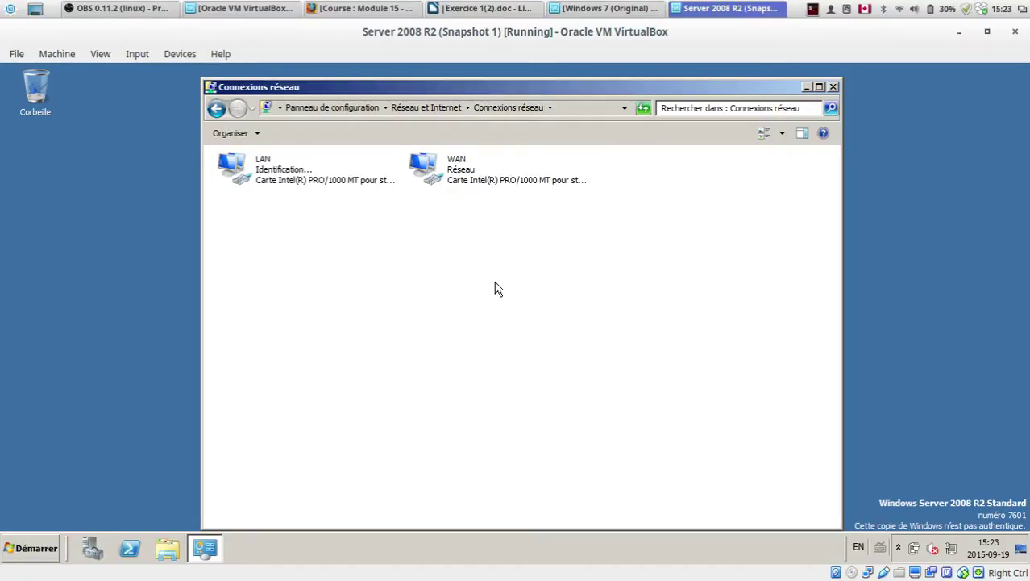
Step: Attach adapter 1 to Internal Network intnet, leaving adapter 2 on NAT, and apply
left_click(75, 52)
left_click(64, 69)
left_click(283, 266)
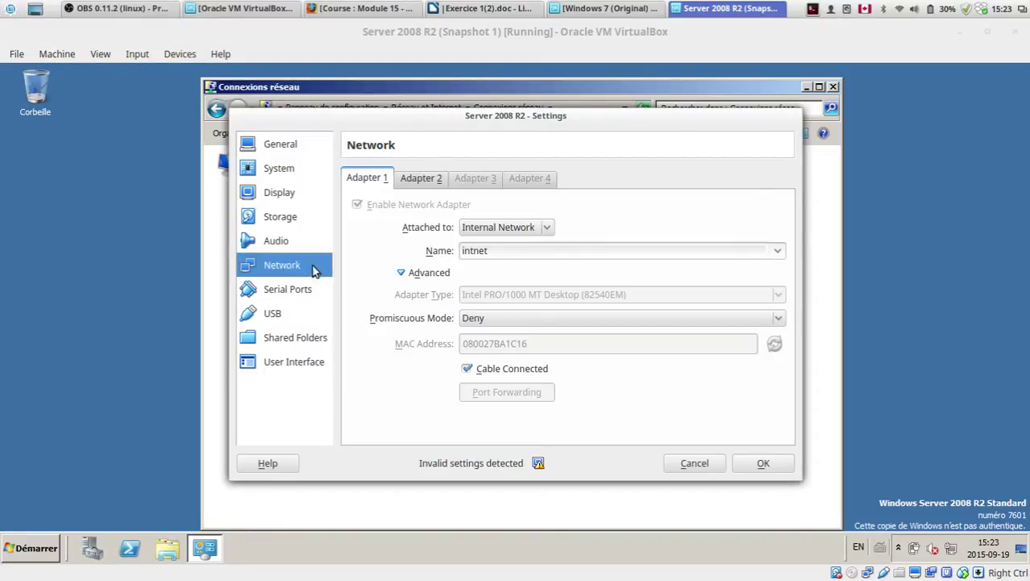
left_click(420, 184)
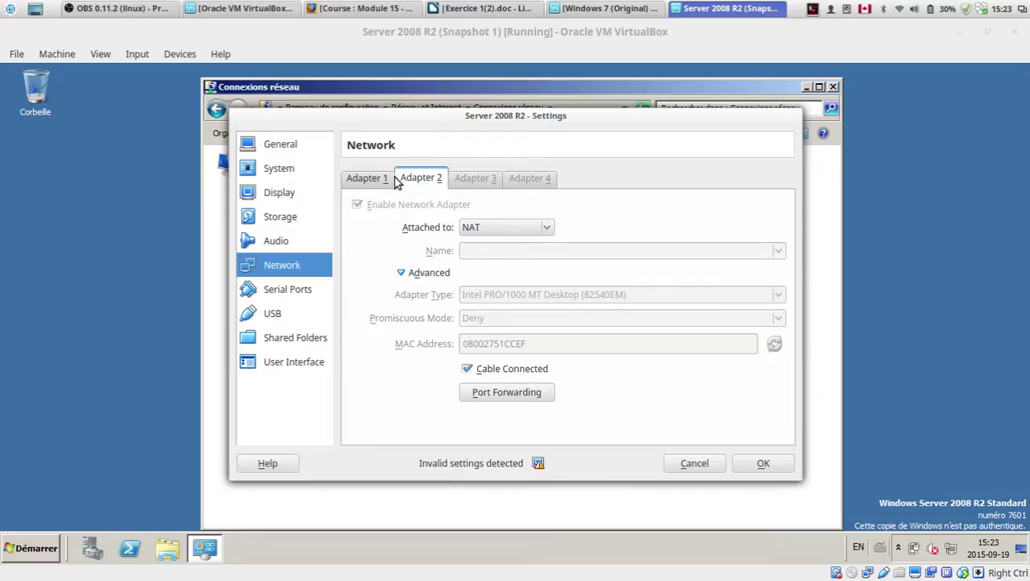
left_click(373, 177)
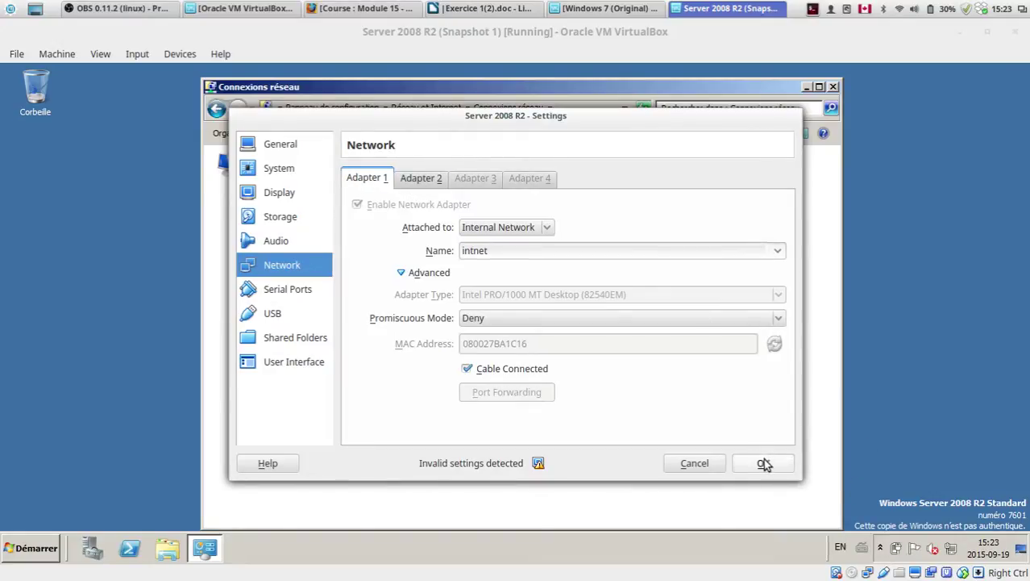
left_click(764, 463)
left_click(263, 169)
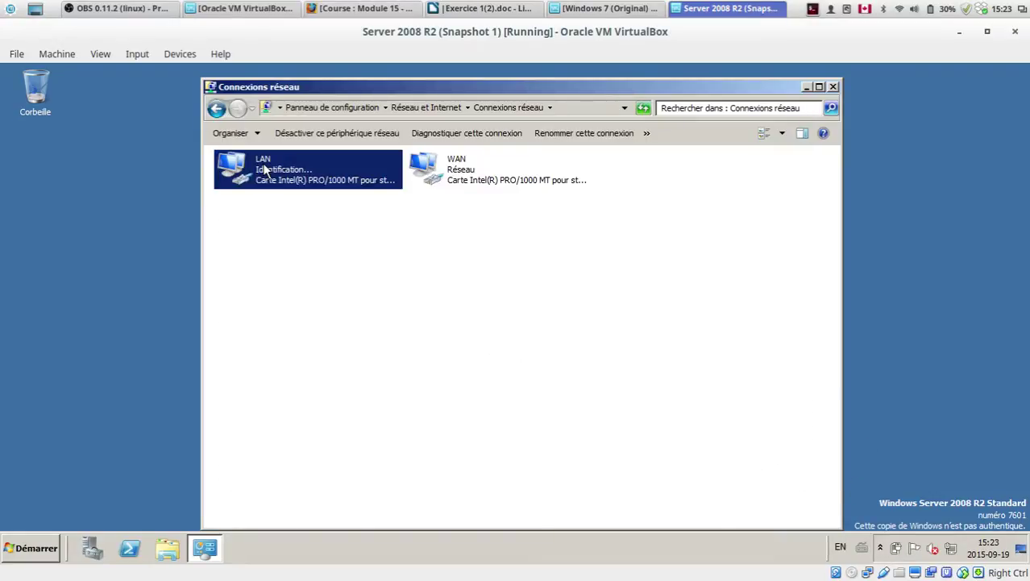
Step: Open the LAN connection's Propriétés and cancel them without changes
right_click(264, 169)
left_click(296, 287)
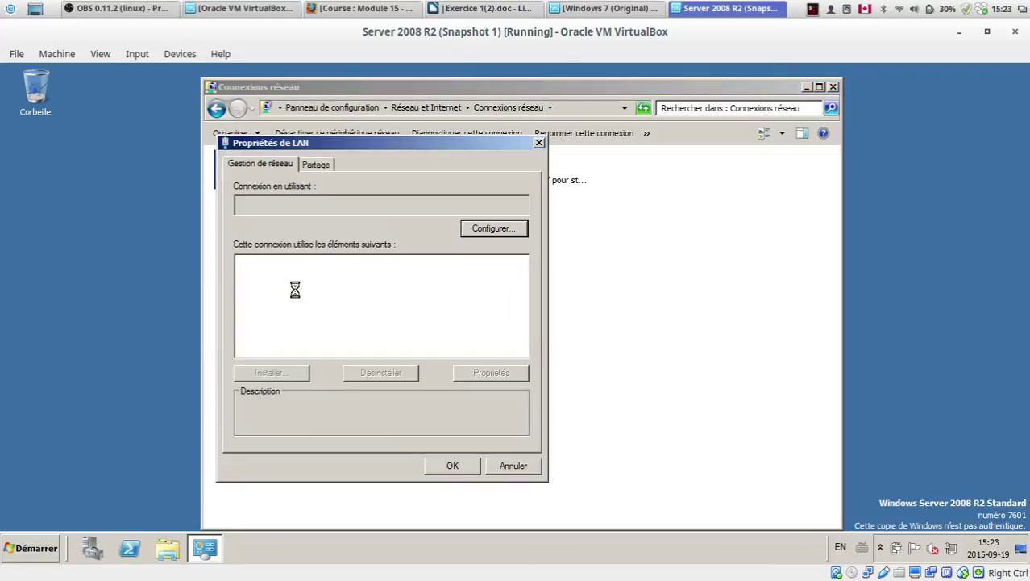
left_click_drag(294, 150, 493, 208)
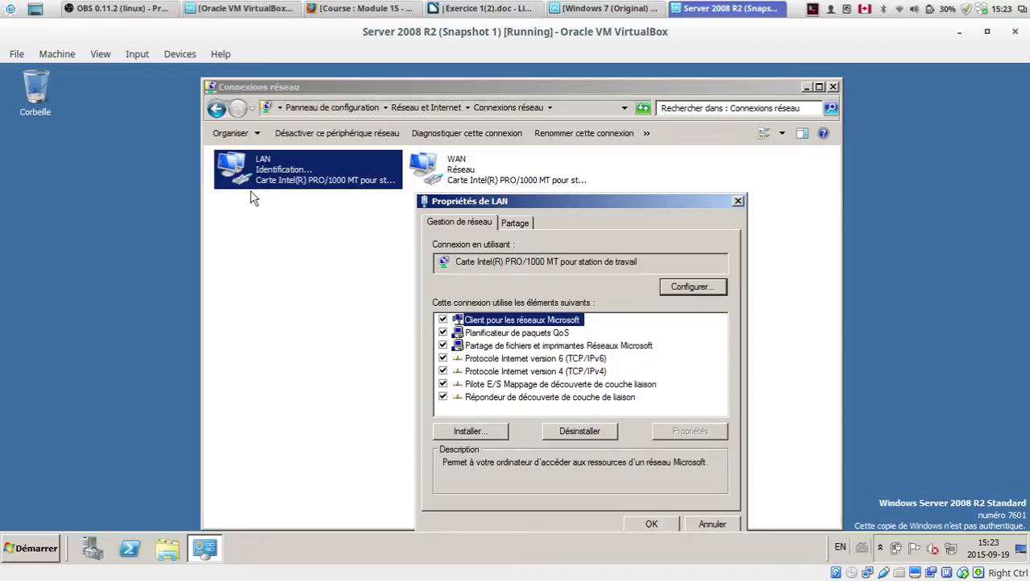
left_click_drag(638, 208, 393, 138)
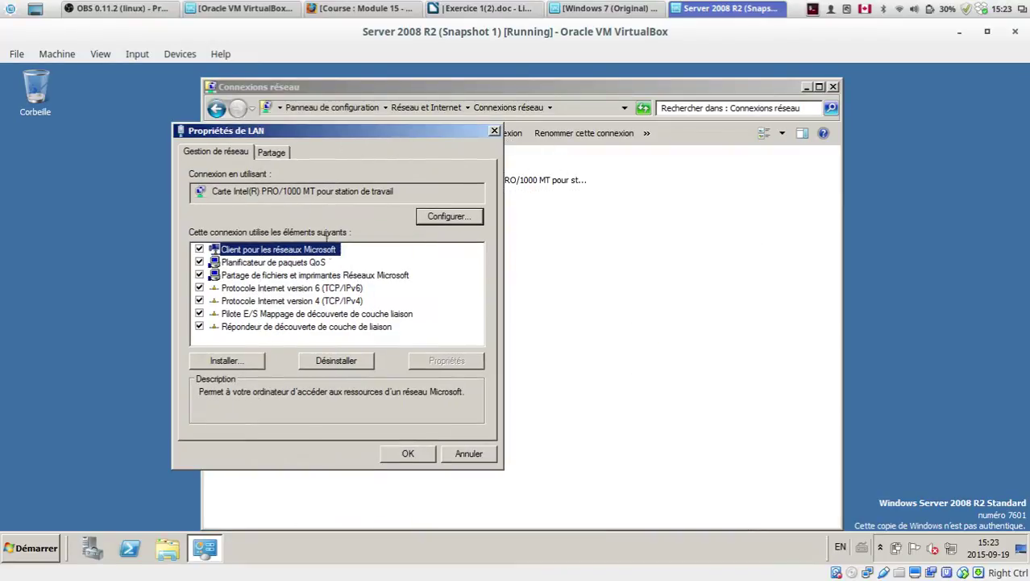
left_click(469, 454)
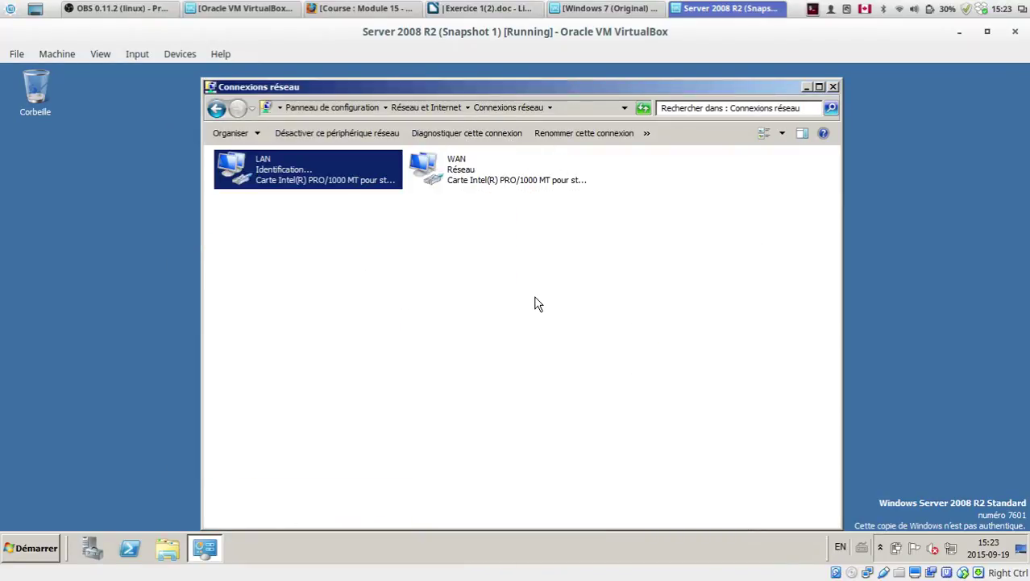
left_click(537, 302)
Step: Disable the WAN connection with Désactiver
left_click(473, 164)
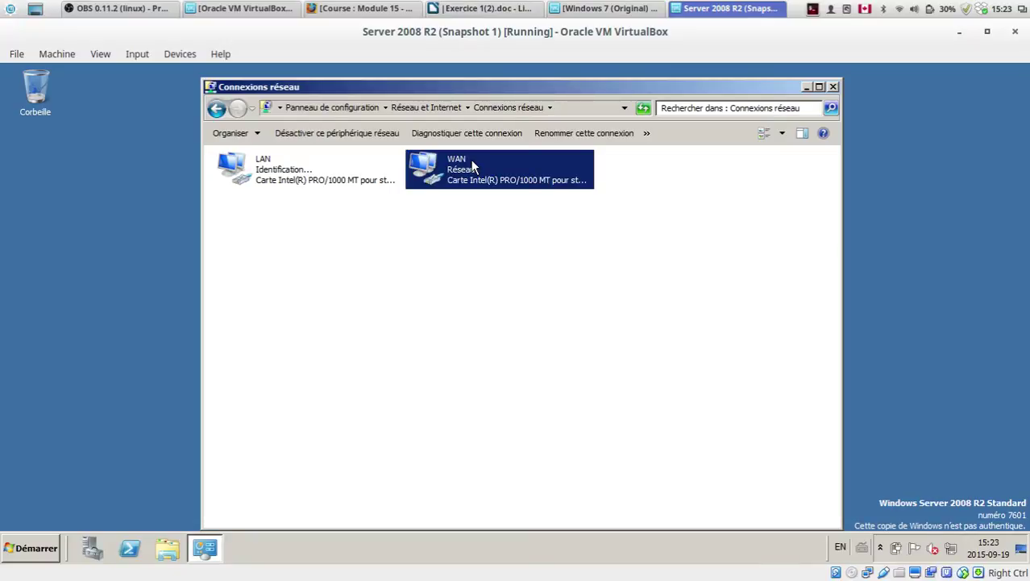
right_click(471, 160)
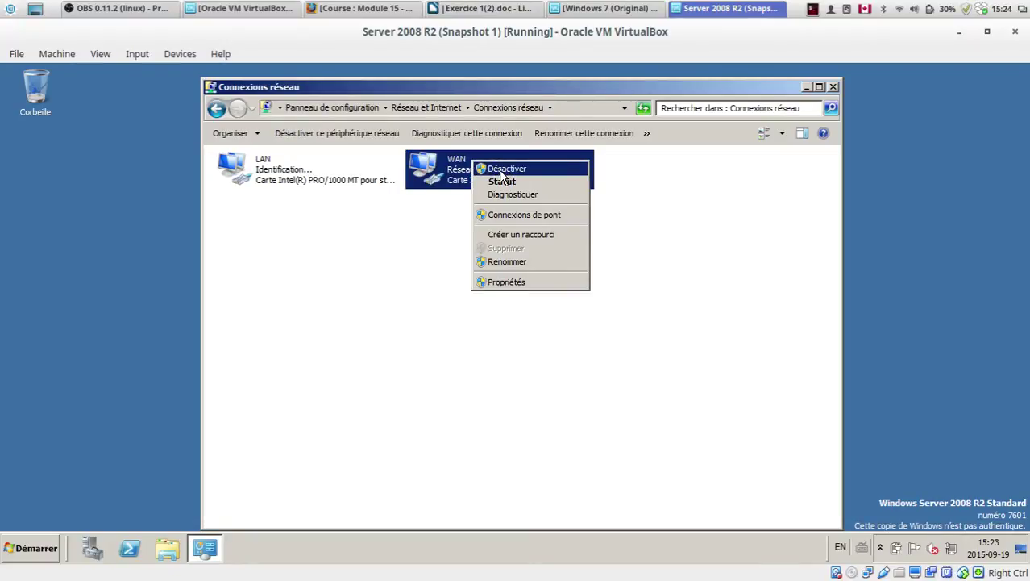
left_click(492, 169)
left_click(474, 329)
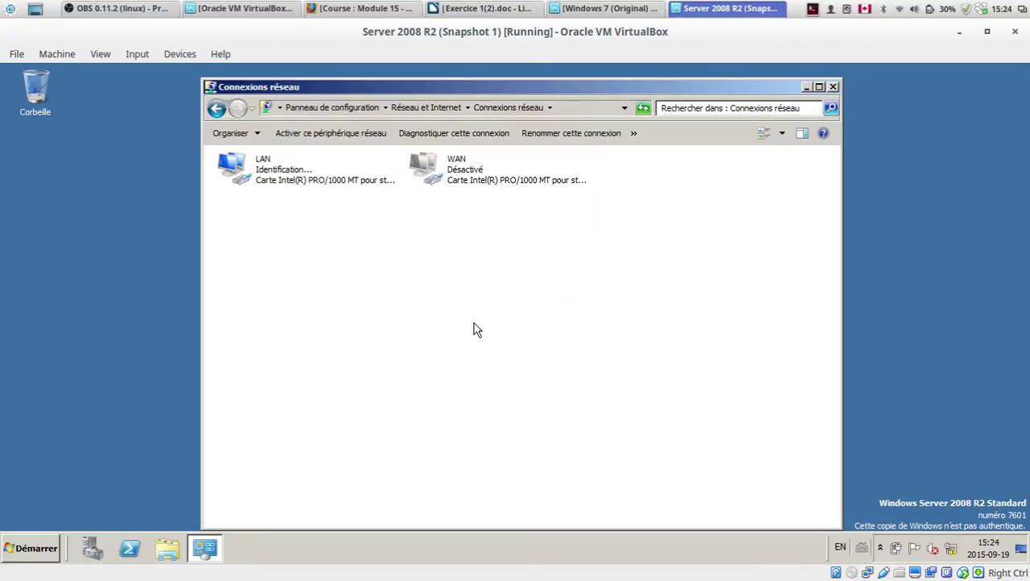
left_click(482, 167)
left_click(520, 399)
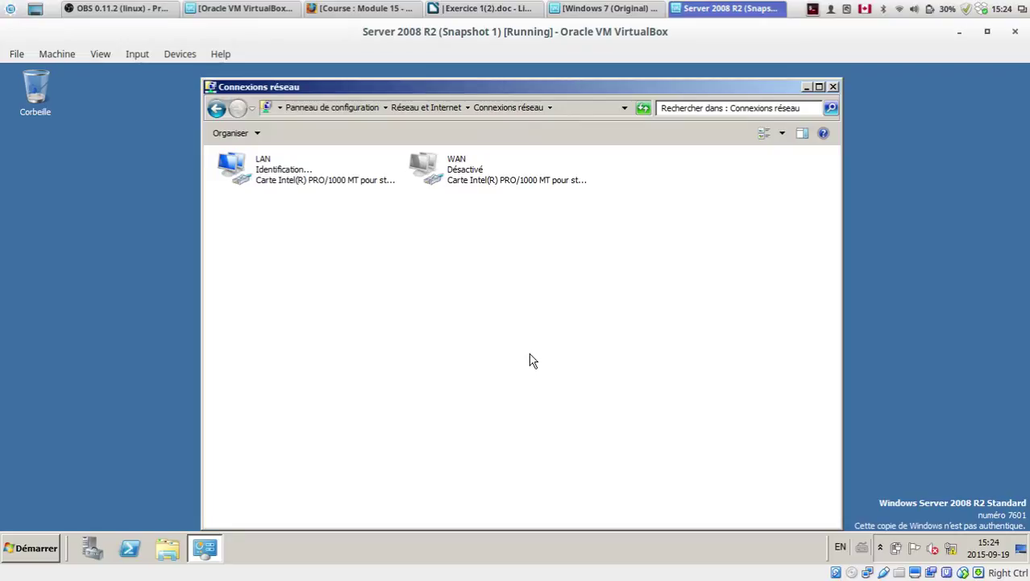
Step: Open the LAN's TCP/IPv4 properties and choose Utiliser l'adresse IP suivante
left_click(260, 181)
right_click(258, 173)
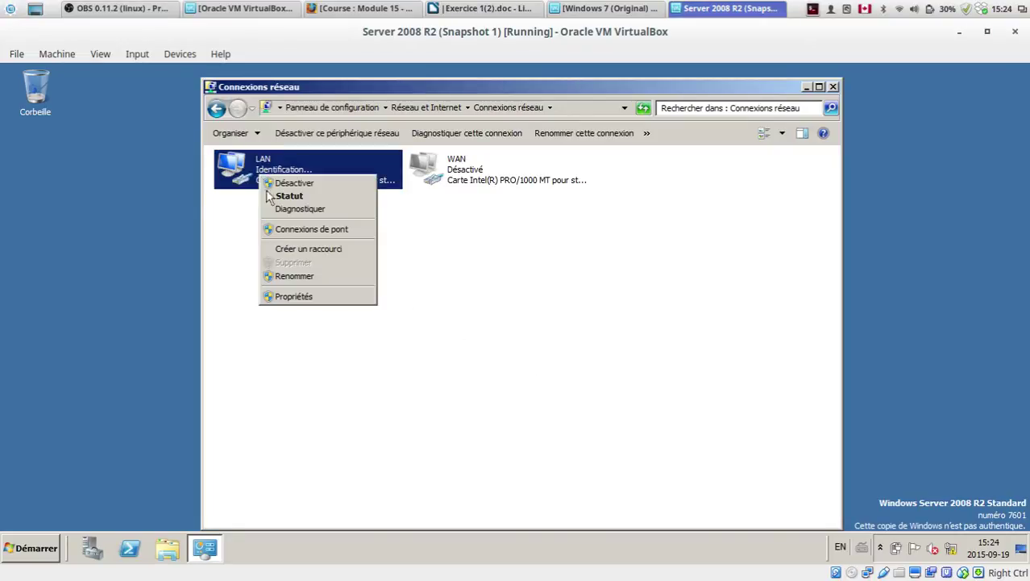
left_click(291, 300)
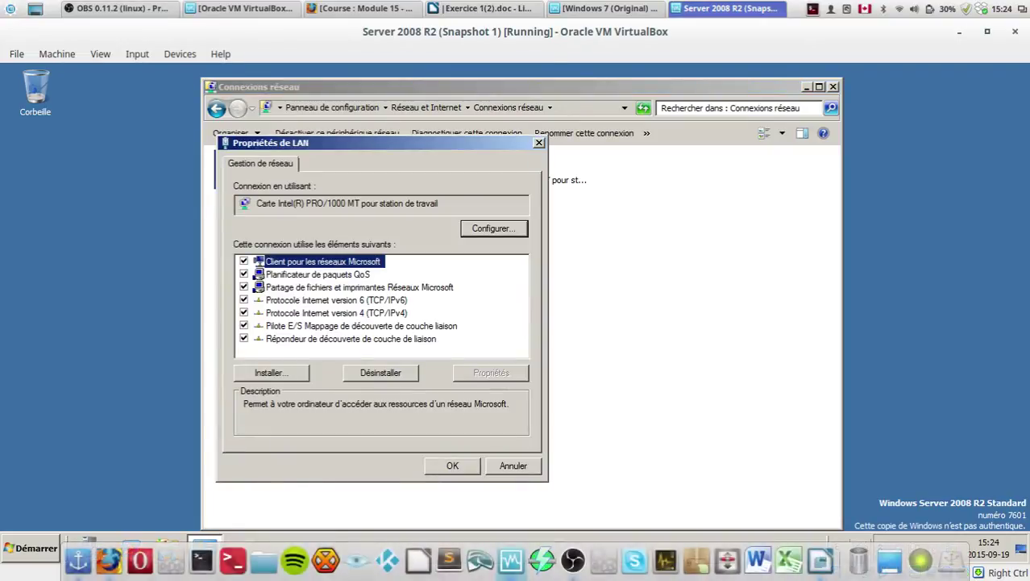
left_click(346, 313)
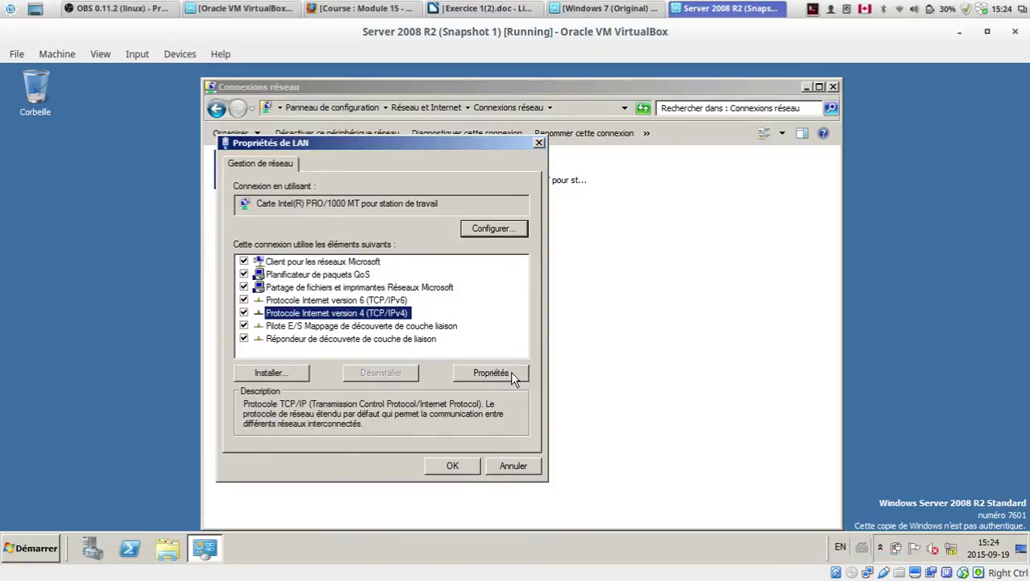
left_click_drag(338, 148, 644, 164)
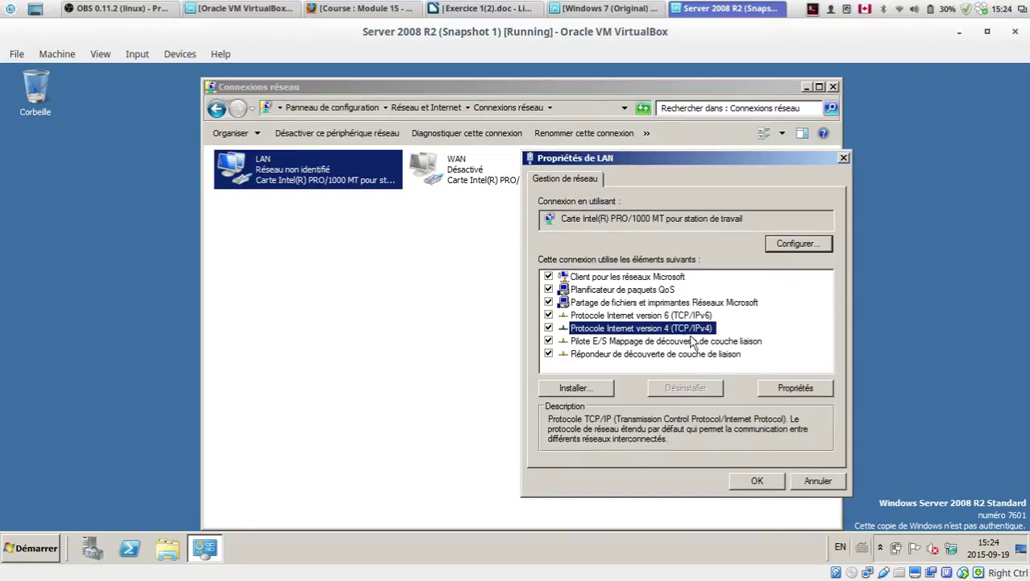
left_click(772, 395)
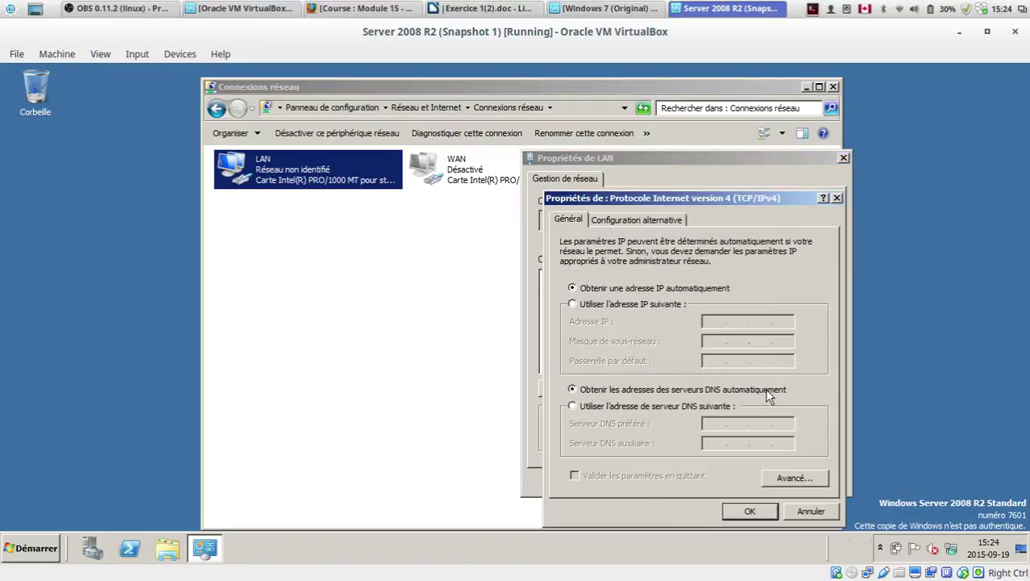
left_click(631, 307)
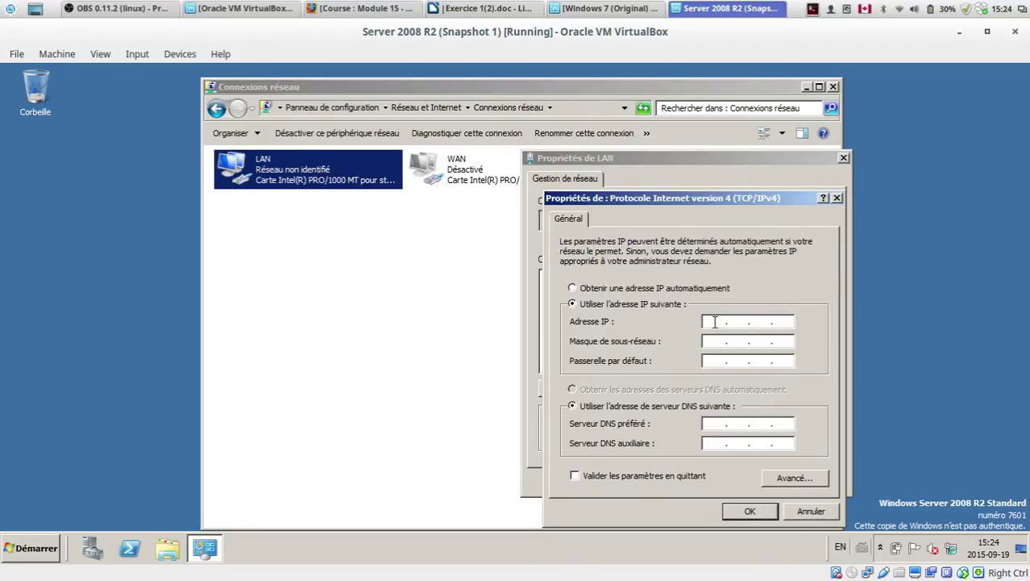
Step: Enter IP 10.0.0.10, mask 255.255.255.0 and preferred DNS 10.0.0.10, then accept
left_click(715, 321)
type("10 . 0 . 0 . 10")
key("Tab")
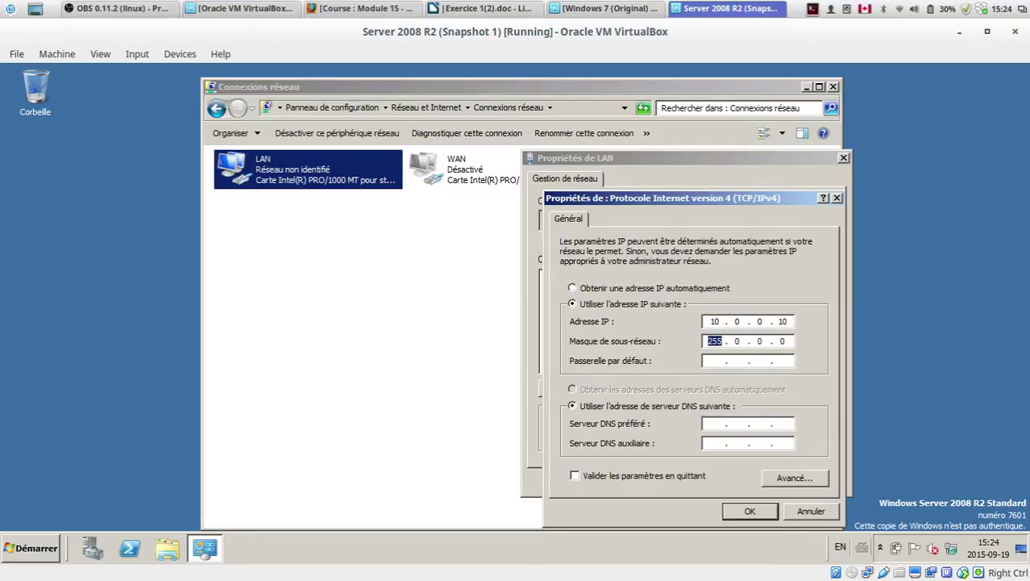
type("255 . 255 . 255")
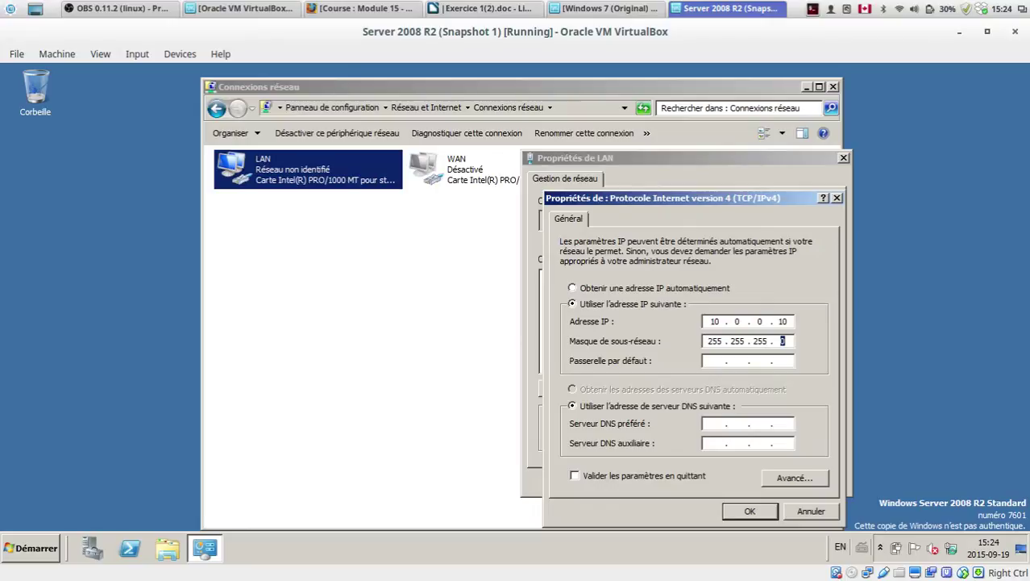
left_click(712, 360)
left_click(715, 424)
type("10.0.0.10")
left_click_drag(692, 194, 577, 150)
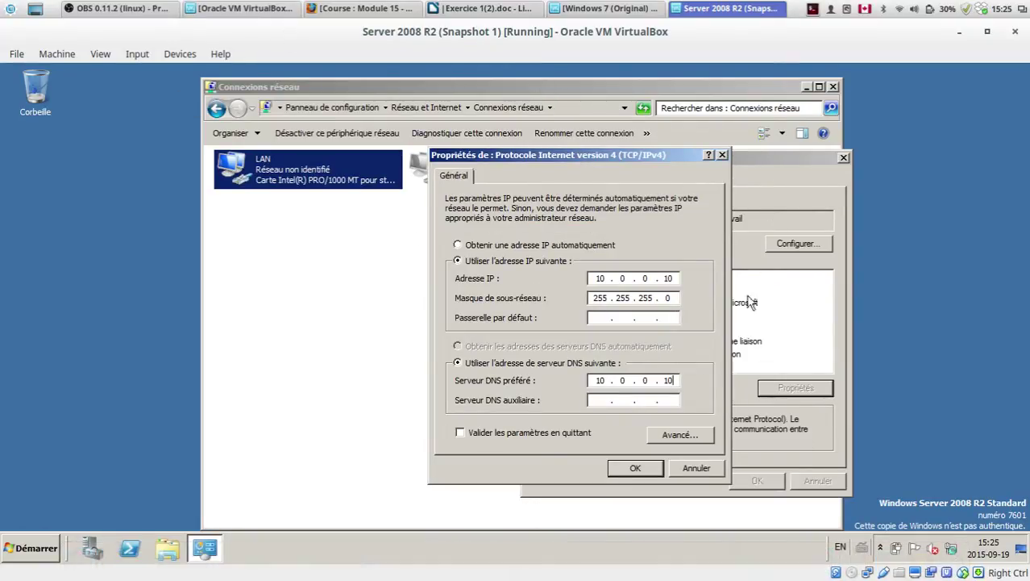
double_click(623, 380)
key("period")
left_click(639, 473)
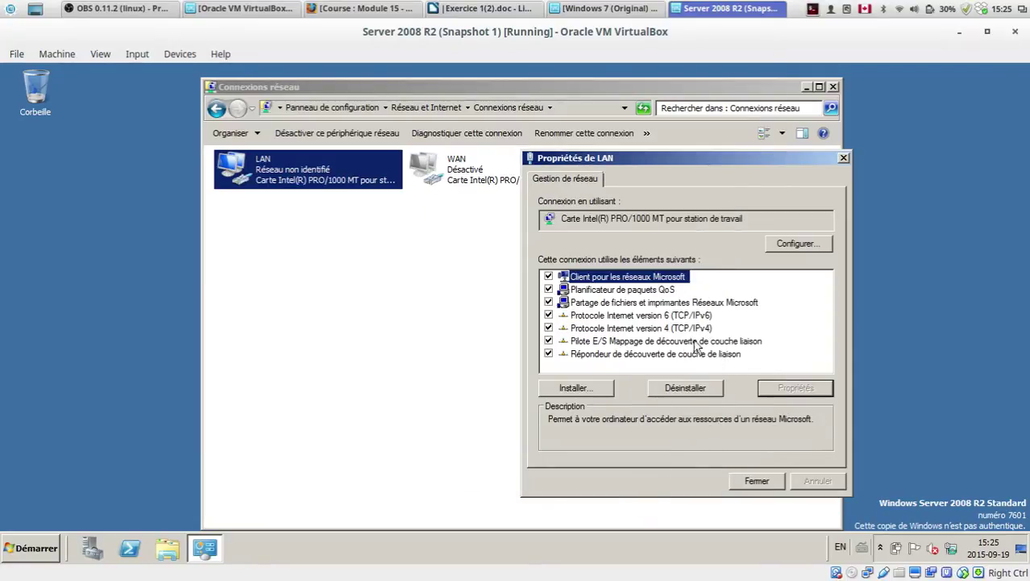
Step: Reopen the LAN's TCP/IPv4 properties to verify the static values, then launch Invite de commandes
left_click(666, 317)
left_click(684, 328)
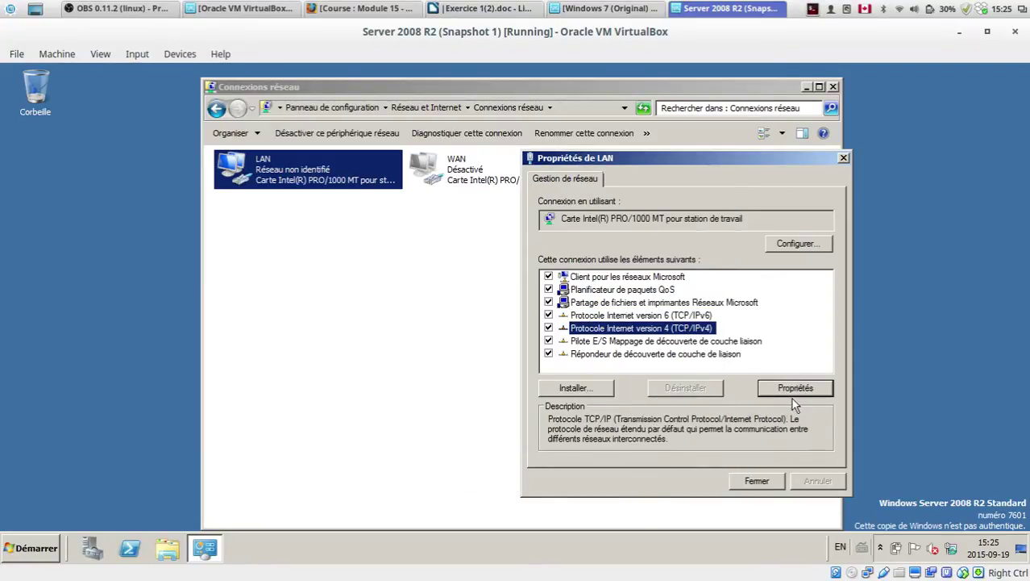
left_click(793, 394)
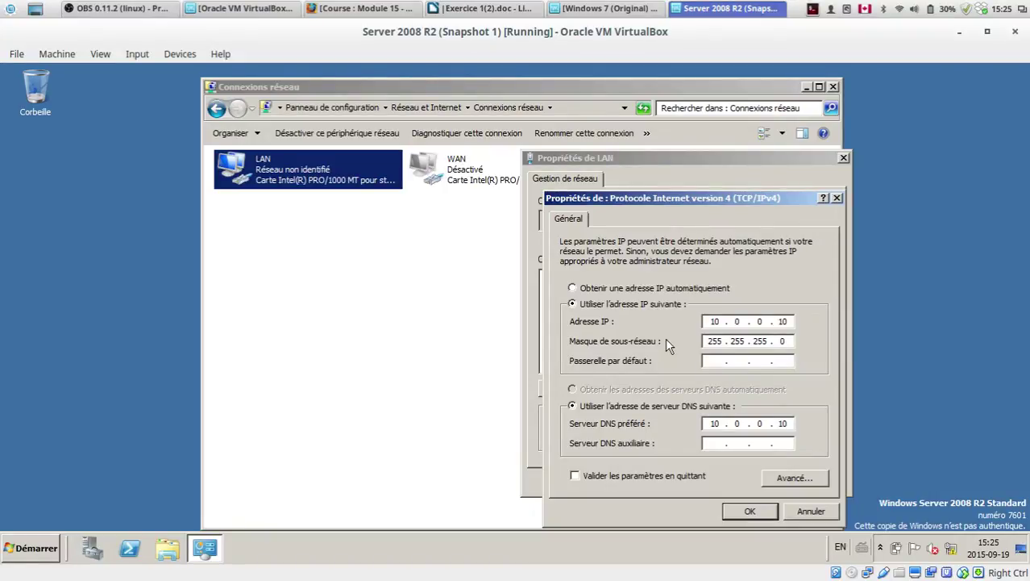
left_click(14, 557)
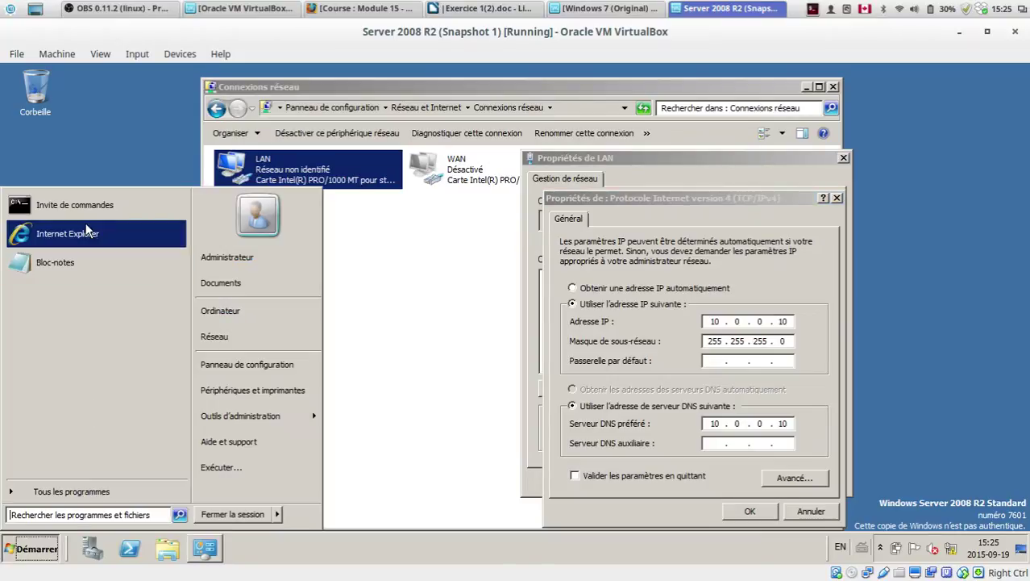
left_click(89, 216)
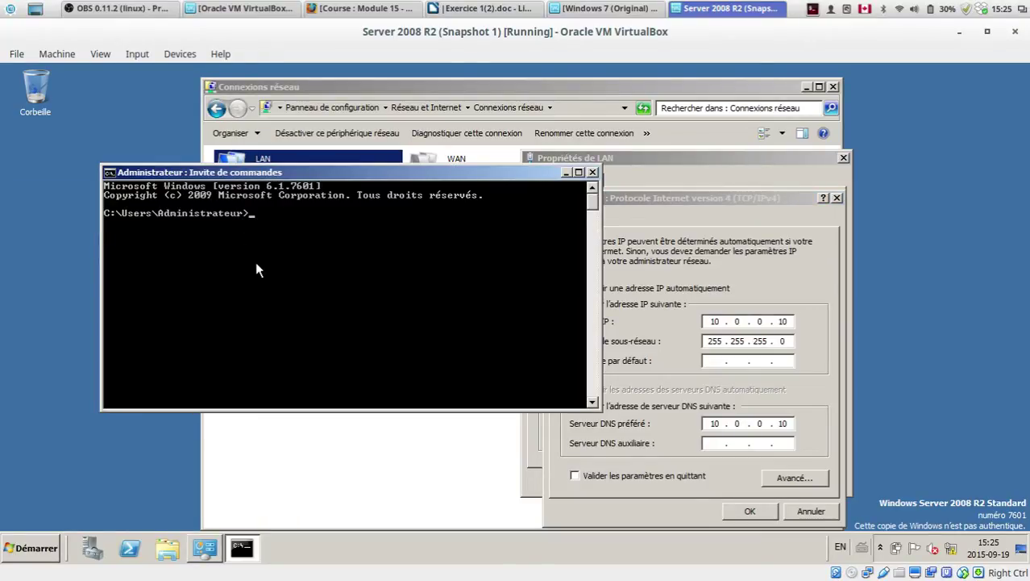
type("ping 127.0.0.1")
key("Return")
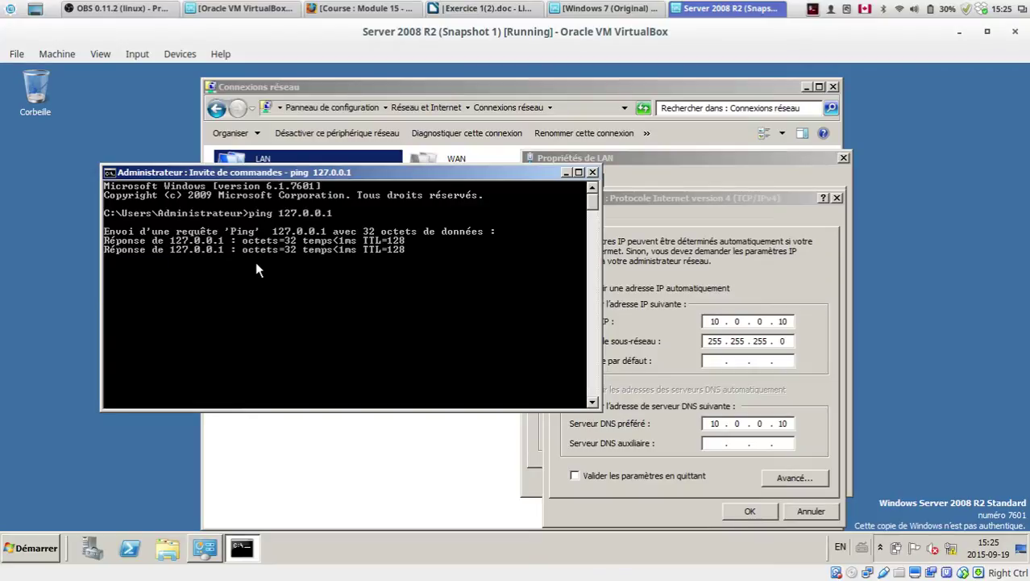
type("ipconfig")
key("Return")
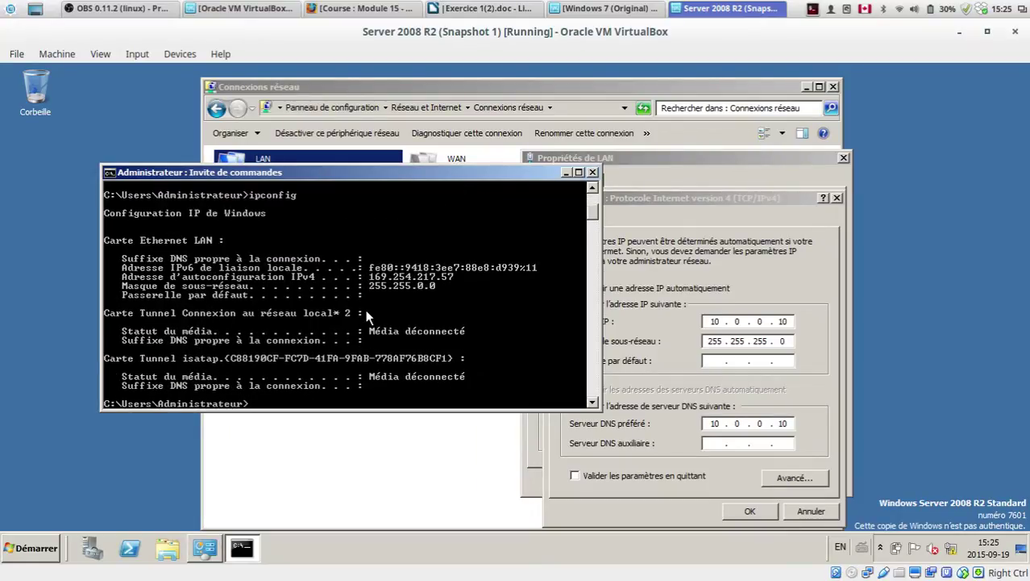
type("cls")
key("Return")
type("i")
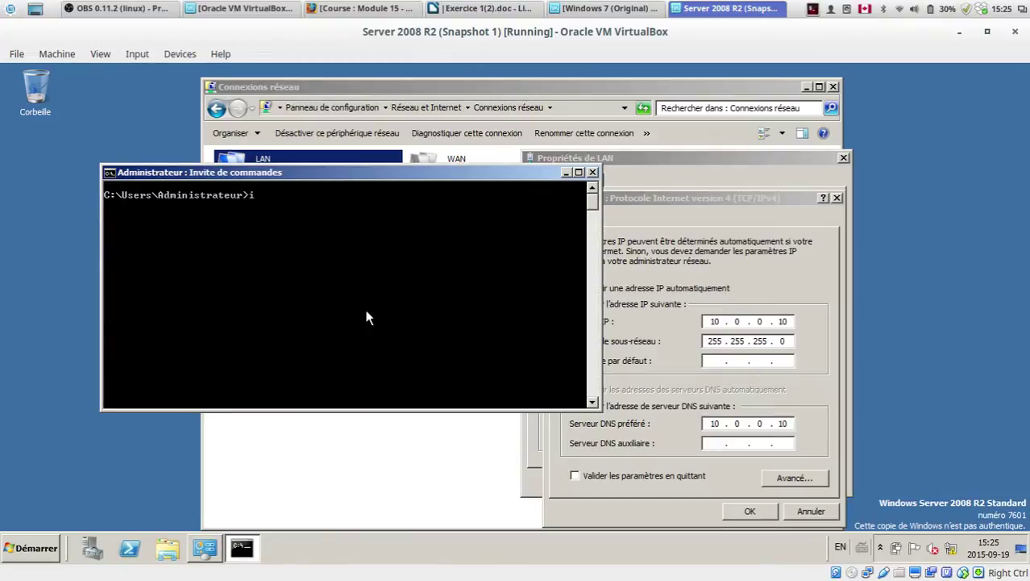
type("pconfig /all")
key("Return")
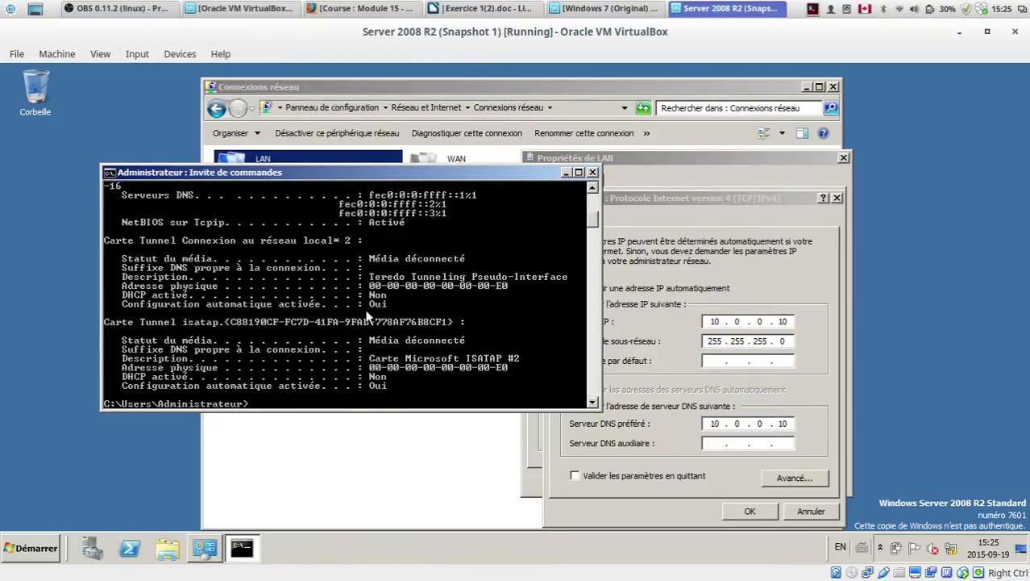
scroll(367, 316, "up", 8)
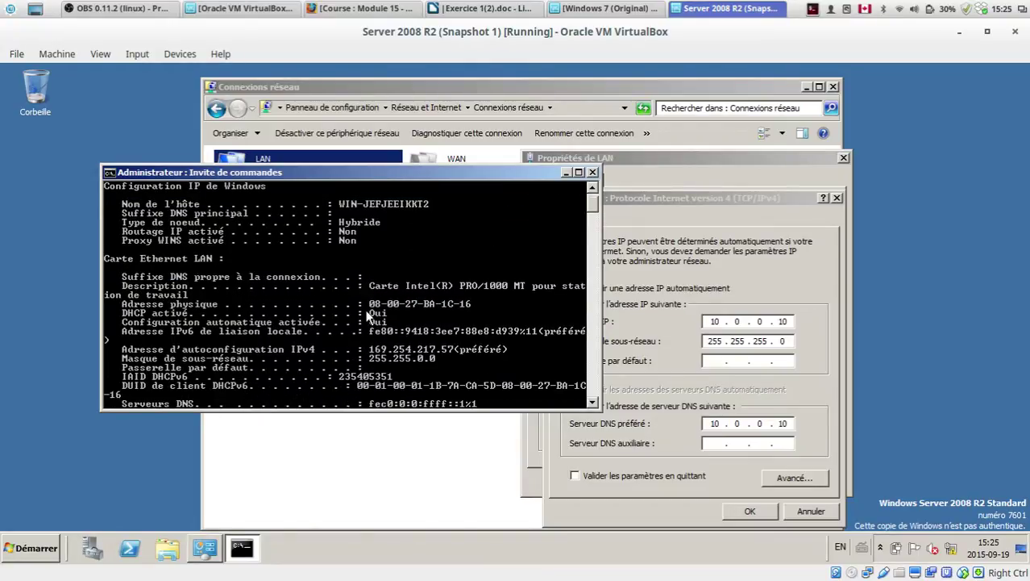
scroll(418, 346, "down", 7)
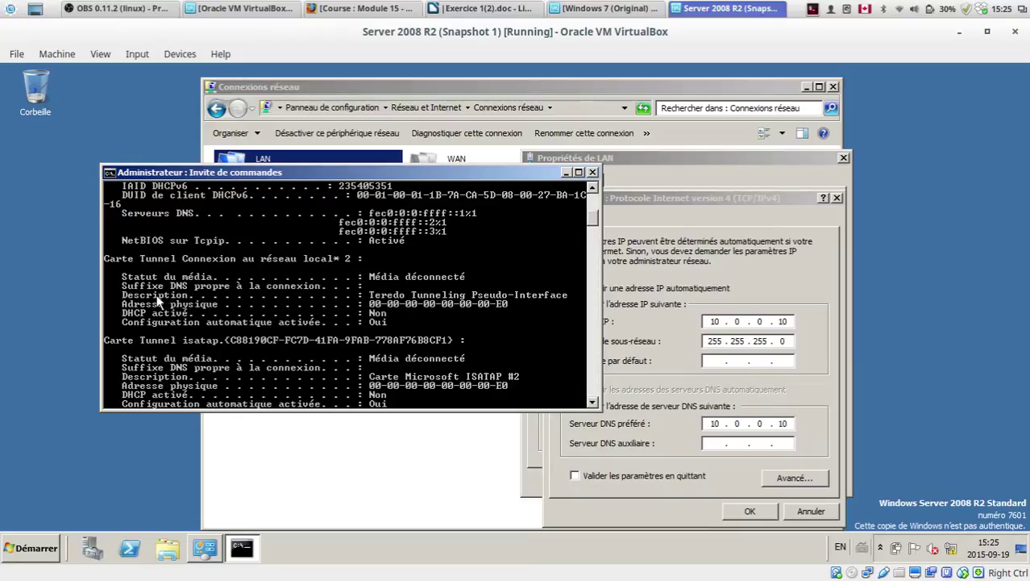
scroll(158, 300, "down", 3)
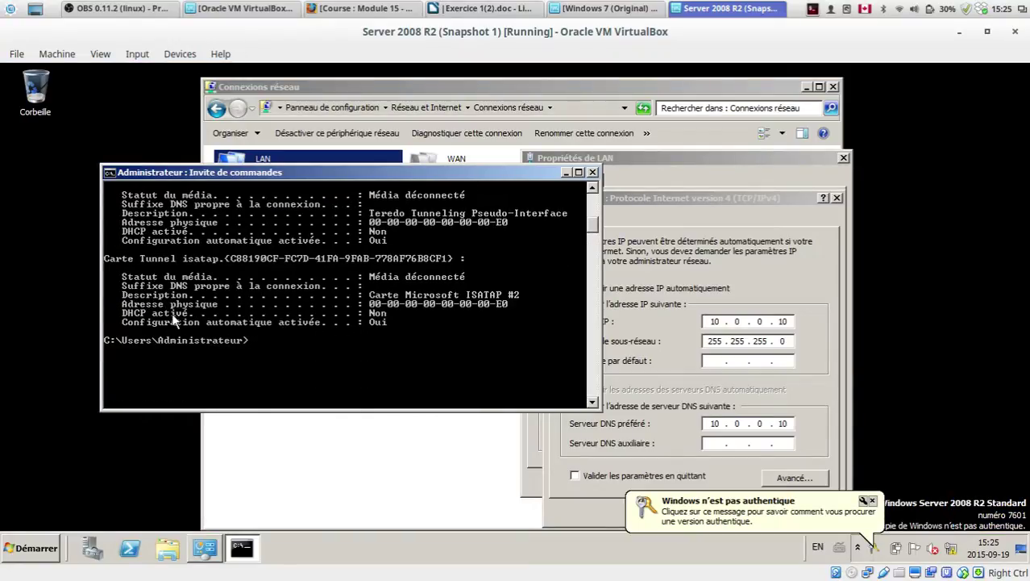
scroll(174, 320, "up", 3)
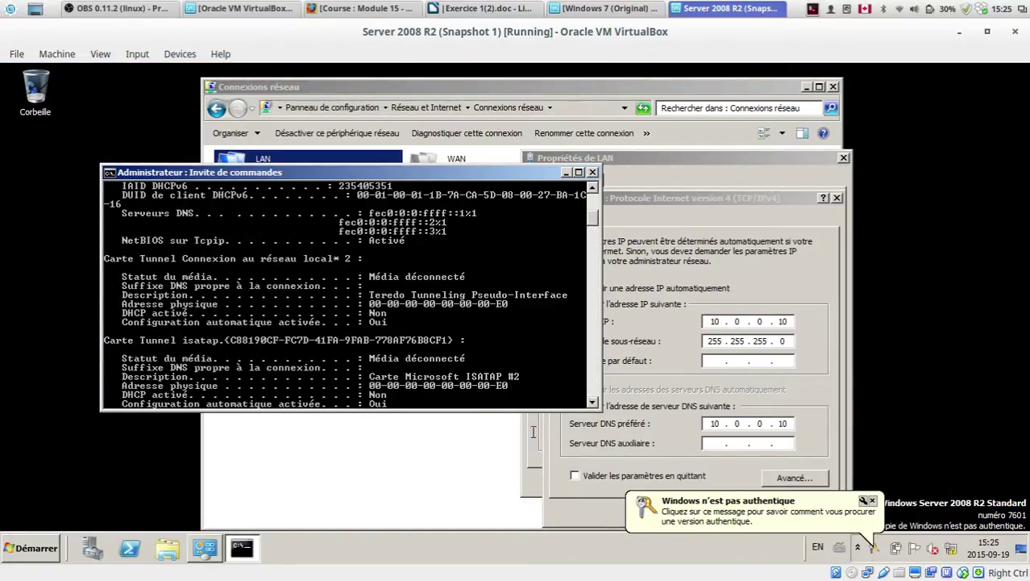
scroll(312, 358, "up", 7)
scroll(311, 357, "up", 1)
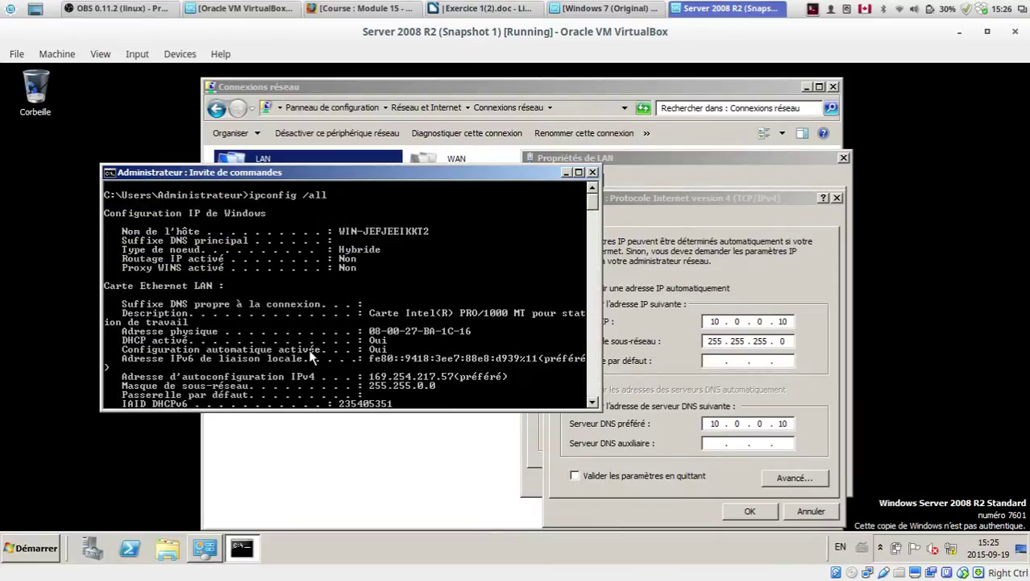
scroll(346, 268, "down", 2)
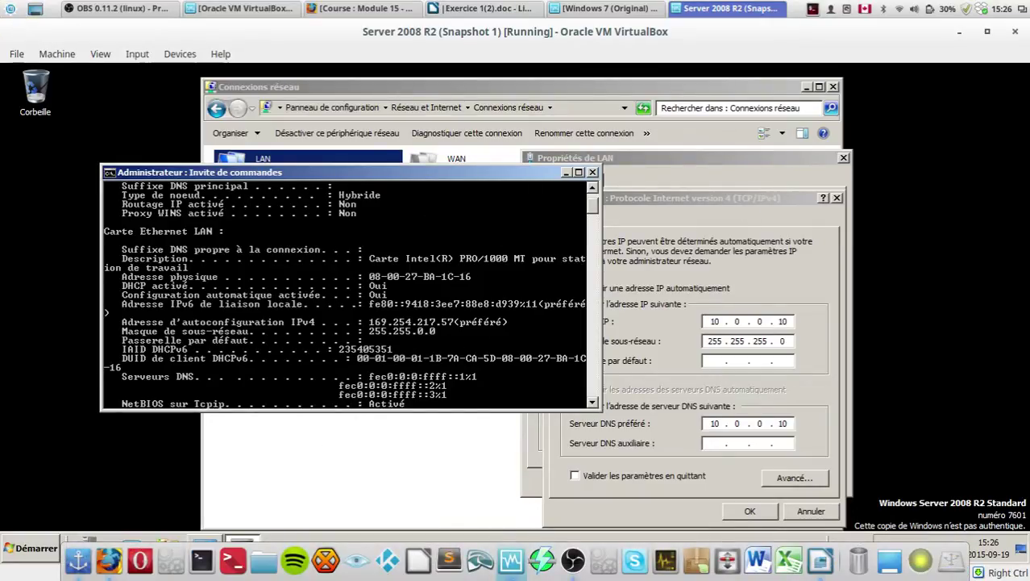
Step: Minimize the VM, open a host terminal and run ifconfig
left_click(959, 31)
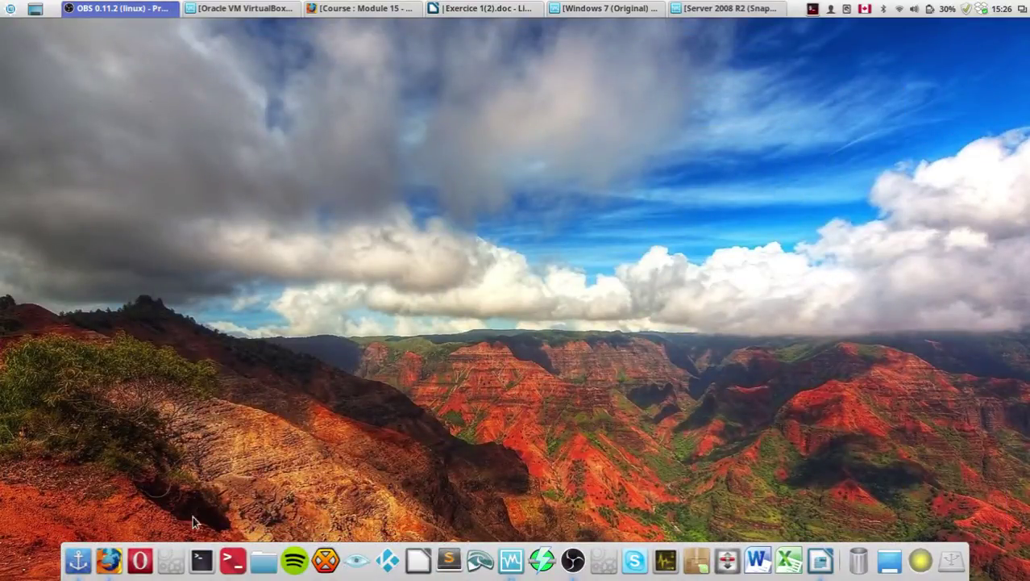
left_click(201, 570)
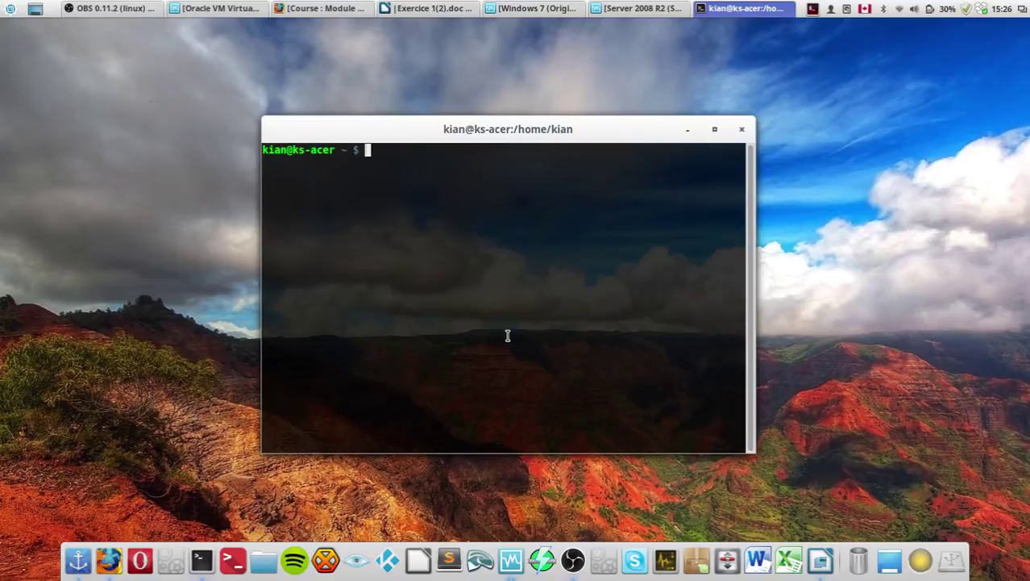
type("ifconfig")
key("Return")
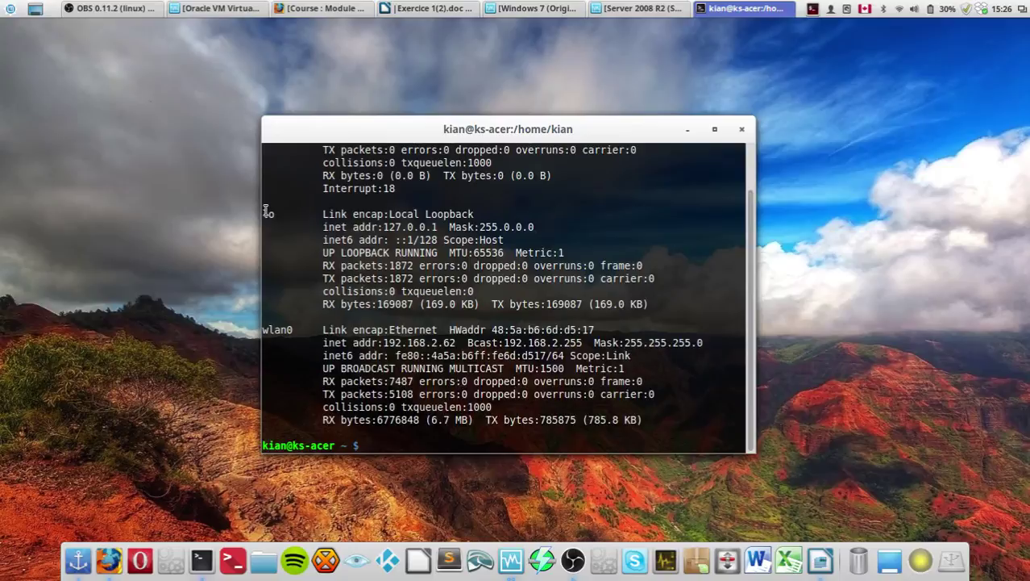
Step: Ping the loopback address 127.0.0.1, stop it, close the terminal and return to the server VM
double_click(268, 214)
left_click_drag(382, 226, 437, 226)
left_click(438, 227)
type("ping 127.0.0.1")
key("Return")
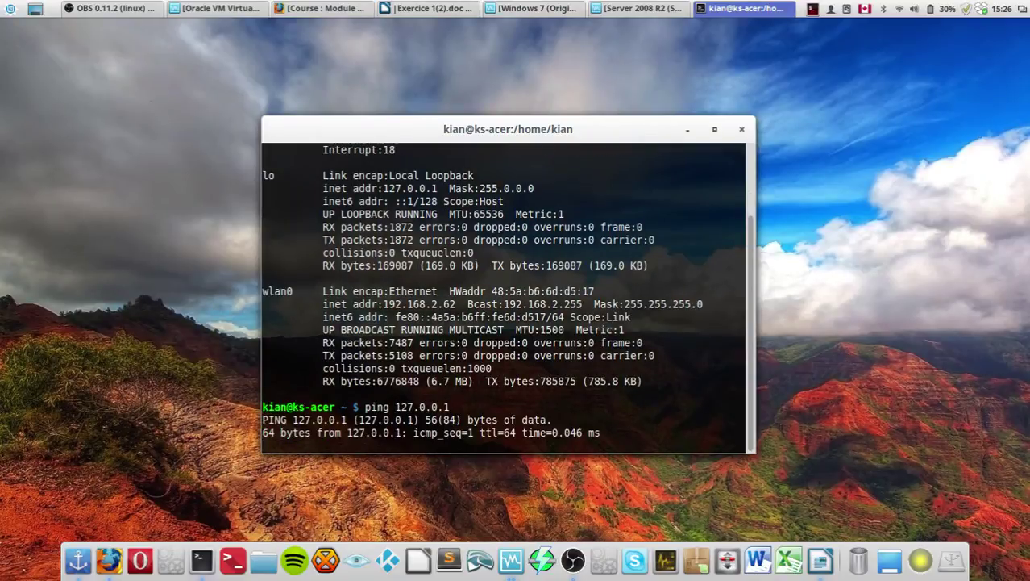
key("ctrl+c")
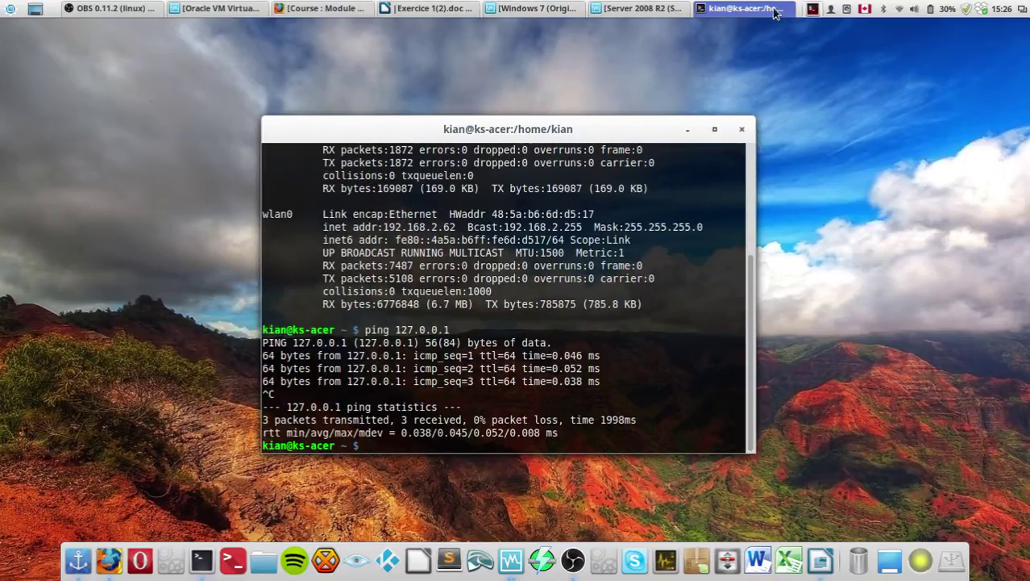
left_click(742, 129)
left_click(750, 8)
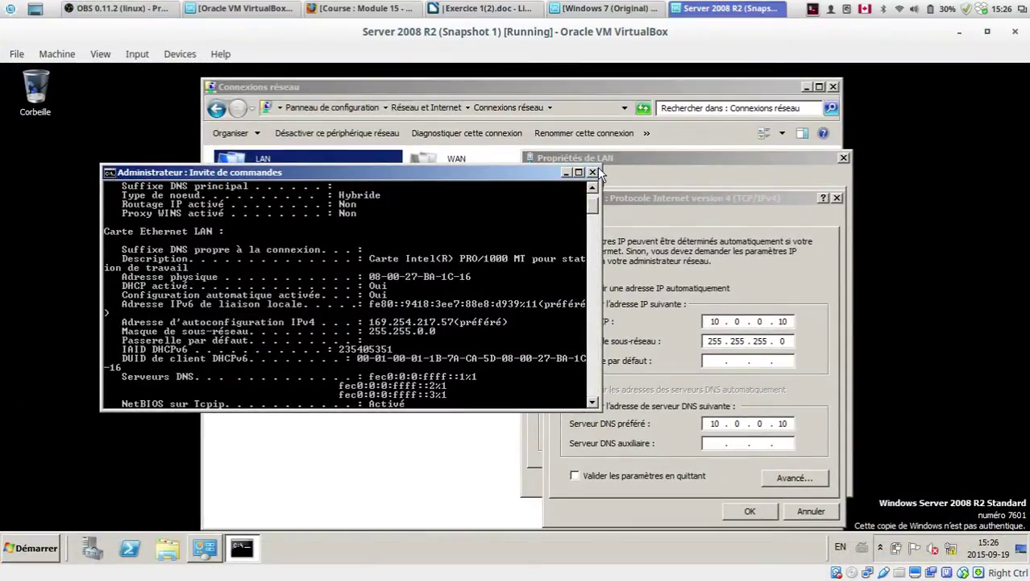
Step: Close the command prompt and confirm the IPv4 properties with OK
left_click(595, 172)
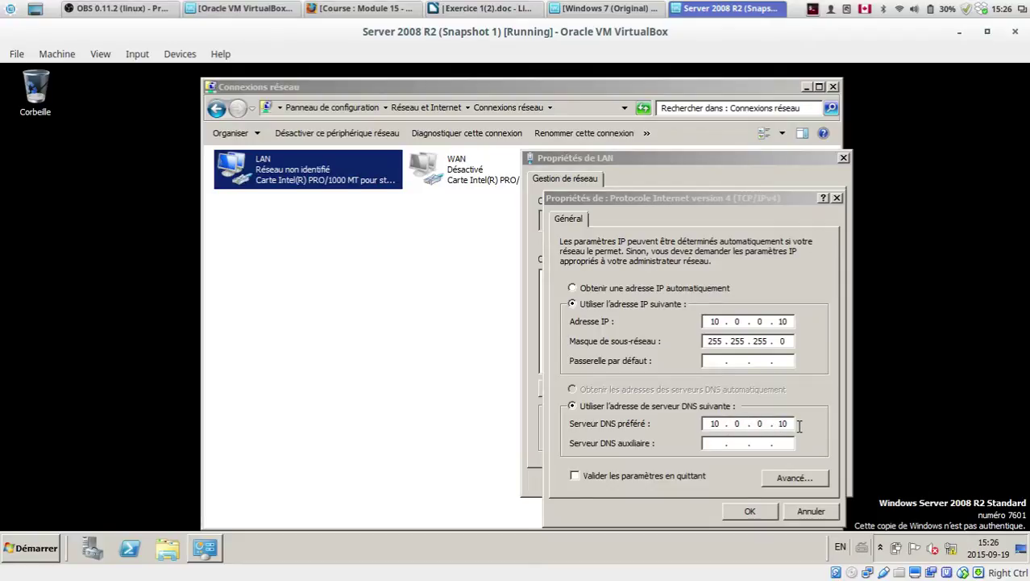
mouse_move(516, 576)
left_click(750, 510)
left_click(679, 329)
left_click(802, 389)
left_click(750, 513)
Step: Close the LAN properties and Connexions réseau, then open and dismiss the Start menu
left_click(756, 483)
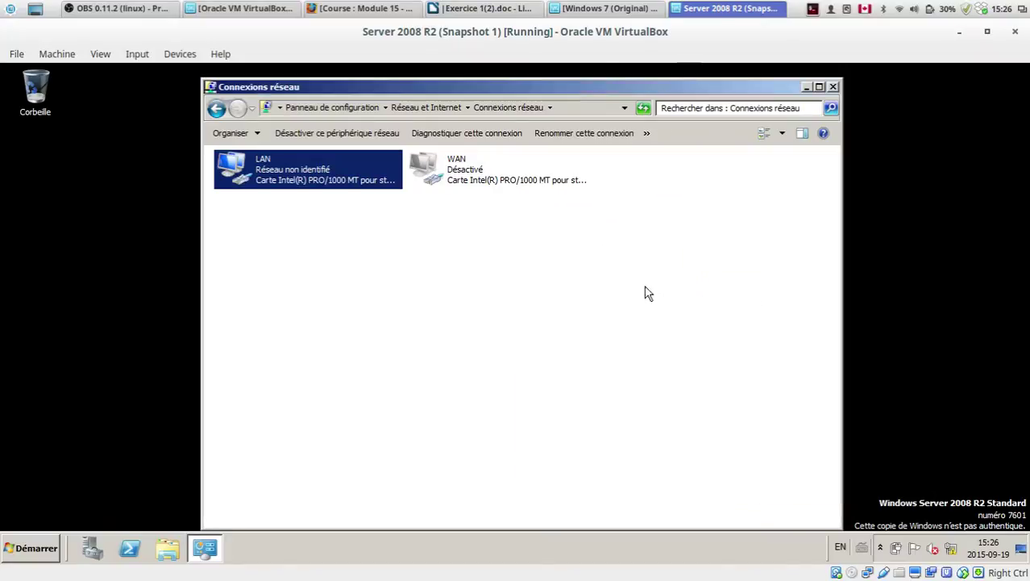
left_click(499, 288)
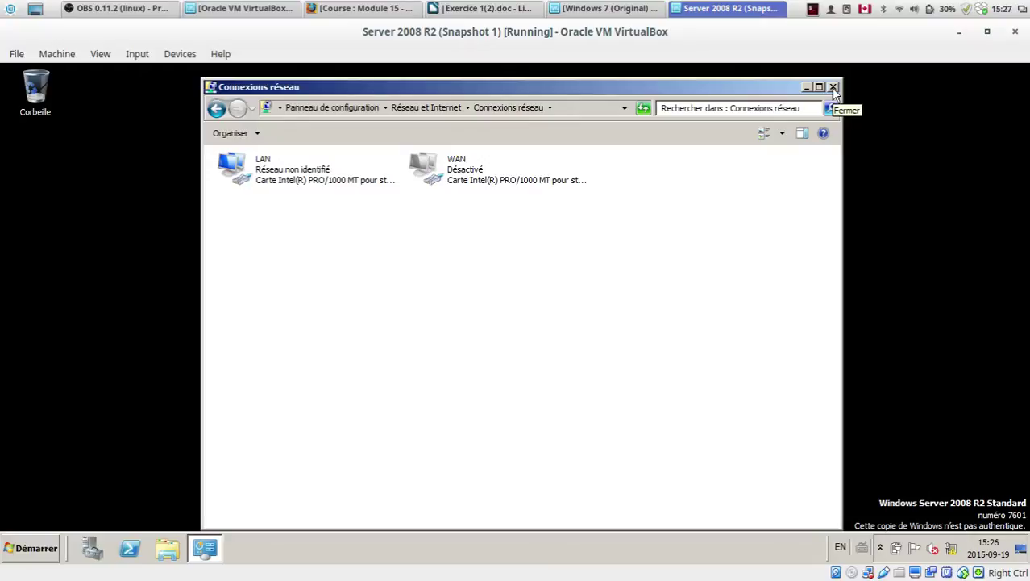
left_click(833, 87)
left_click(45, 551)
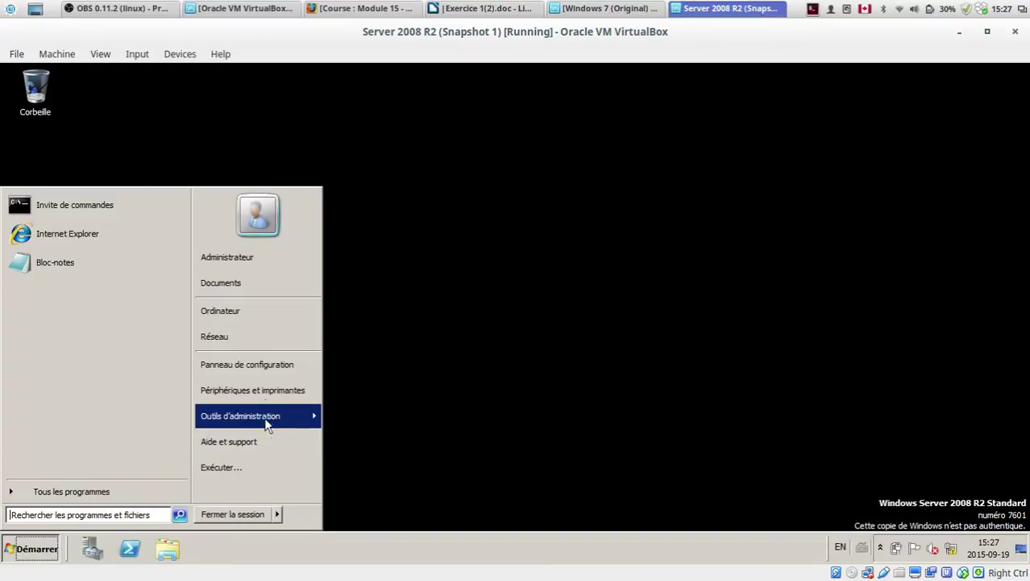
left_click(388, 382)
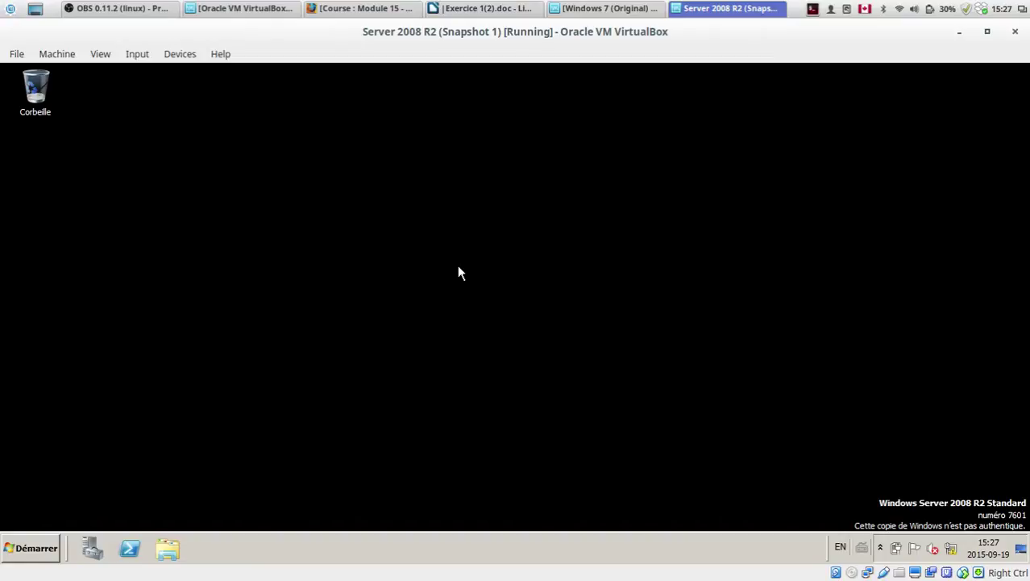
Step: Change the computer name from WIN-JEFJEEIKKT2 to SRV-DC-01 in the system properties
left_click(34, 547)
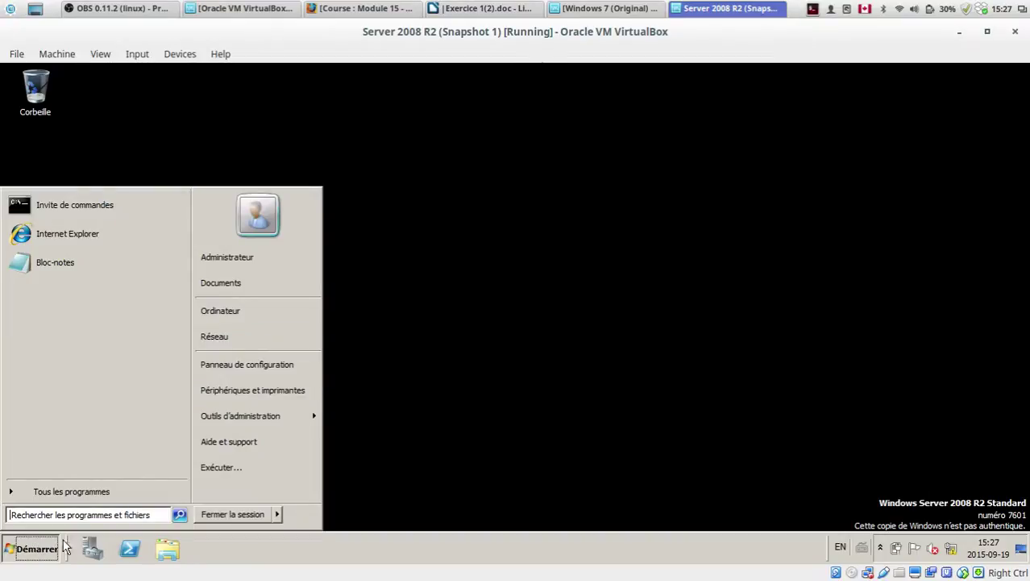
right_click(232, 315)
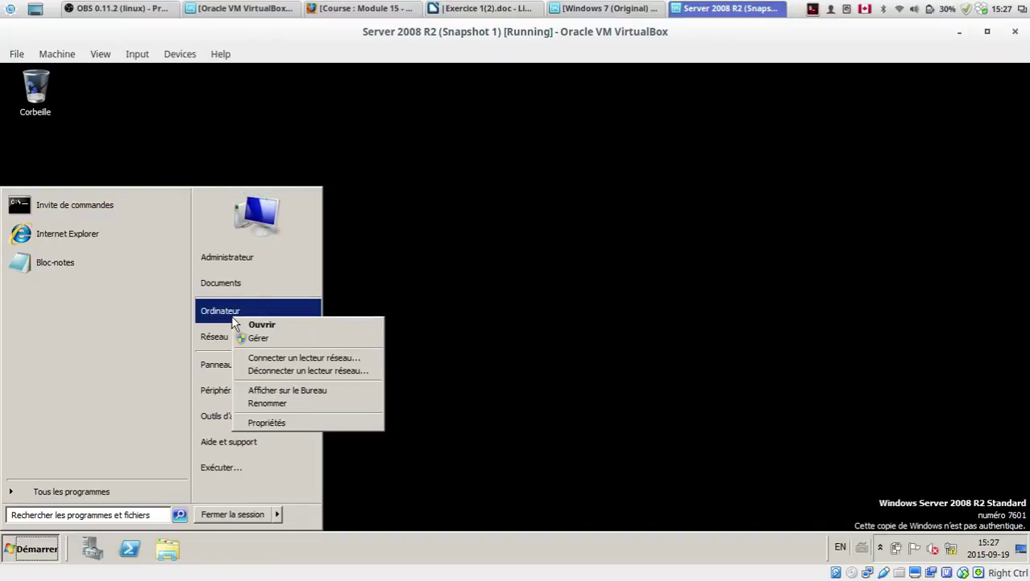
left_click(282, 420)
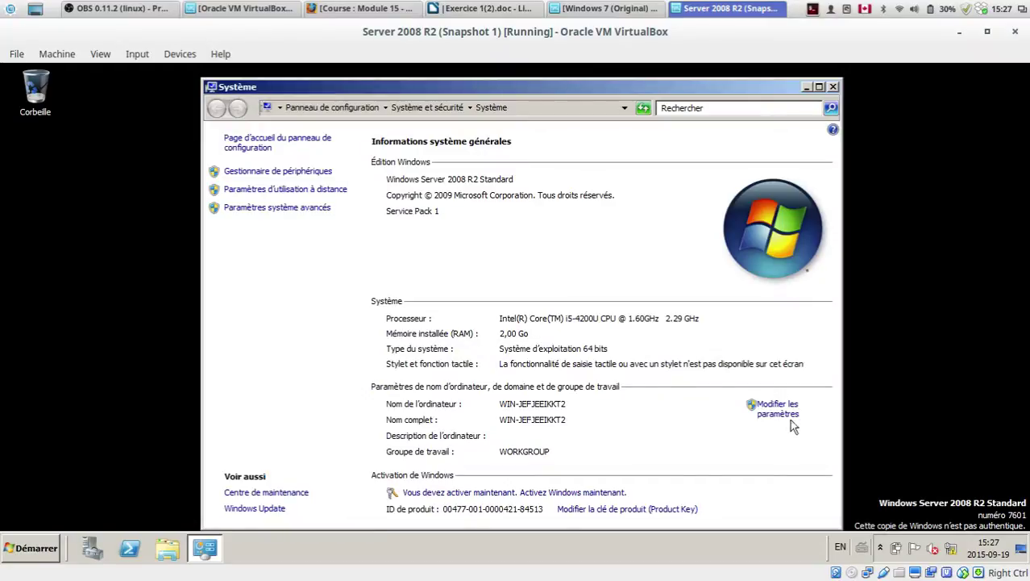
left_click(778, 412)
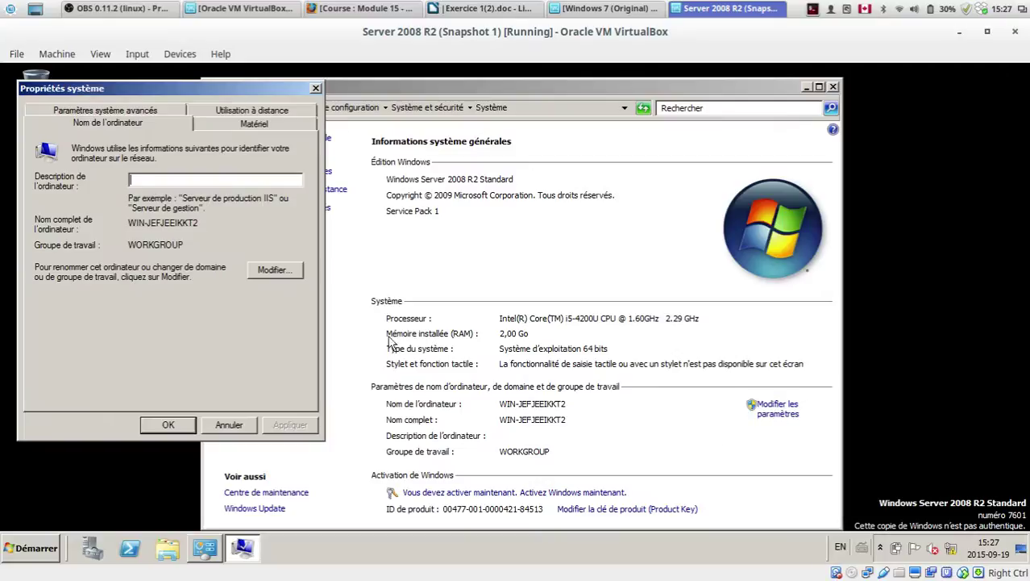
left_click(270, 273)
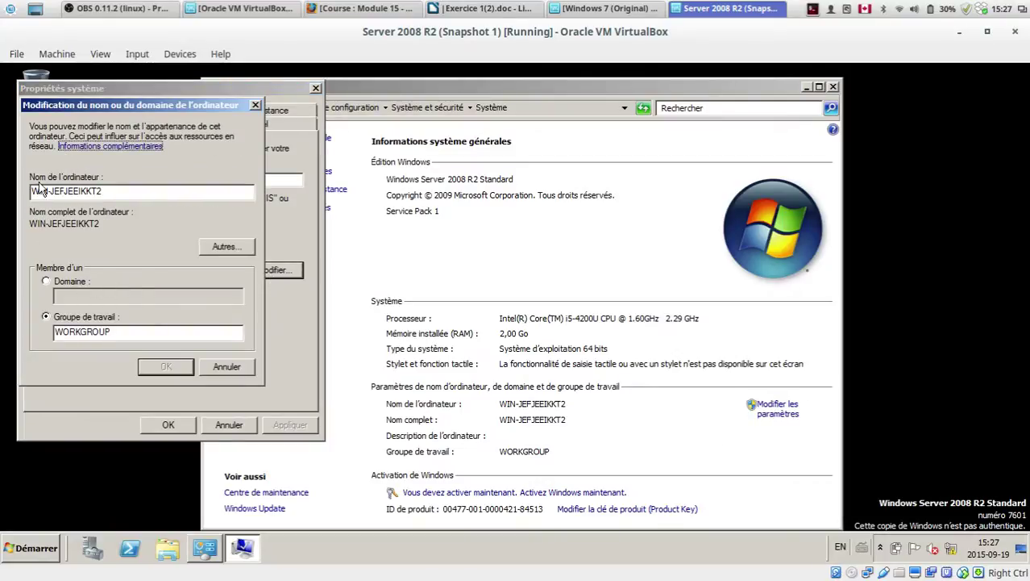
left_click_drag(100, 192, 2, 151)
type("SRV")
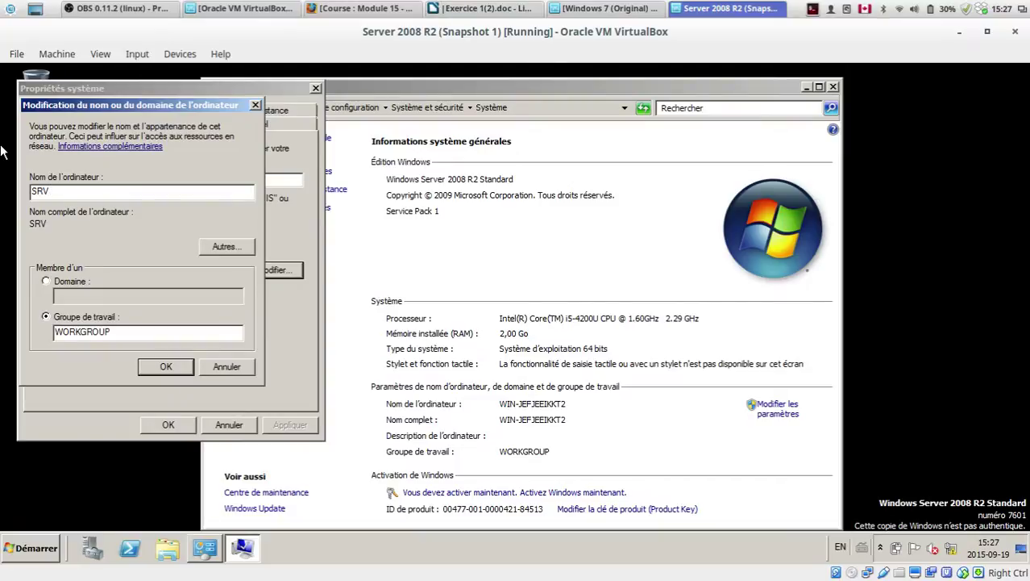
type("-DC-0")
left_click(166, 367)
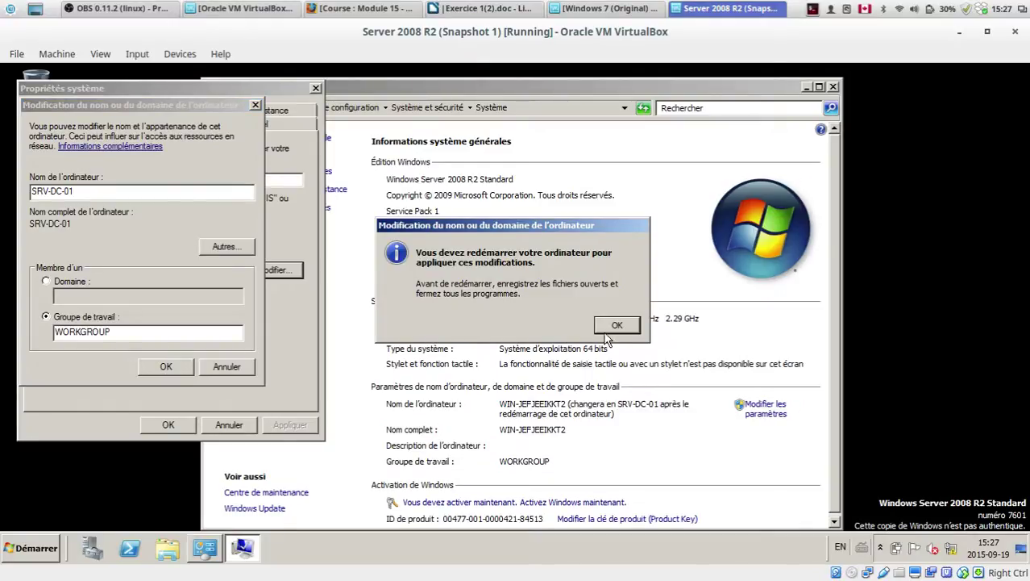
Step: Acknowledge the restart-required message, close System Properties and restart the server now
left_click(608, 326)
left_click(169, 425)
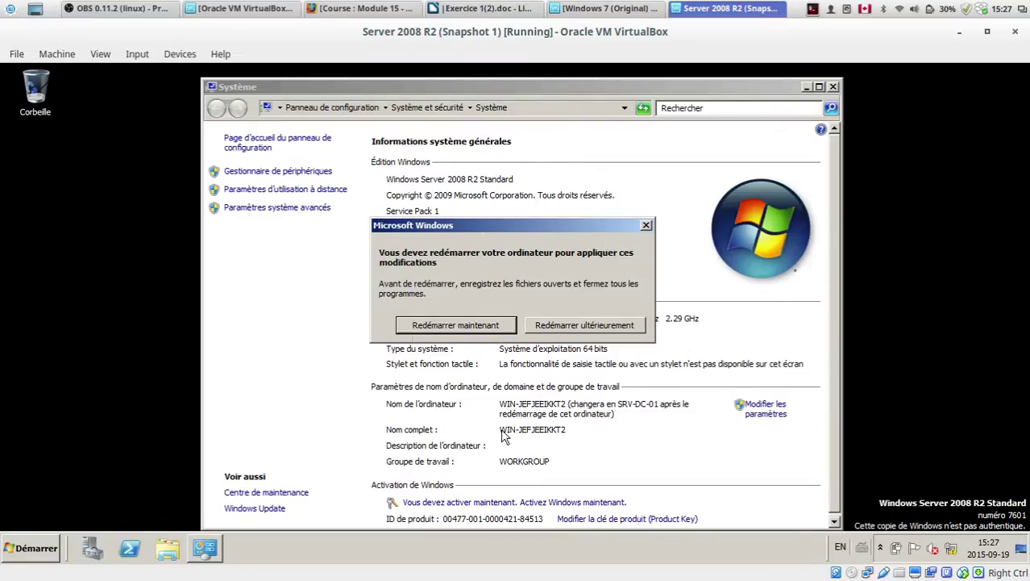
left_click(440, 326)
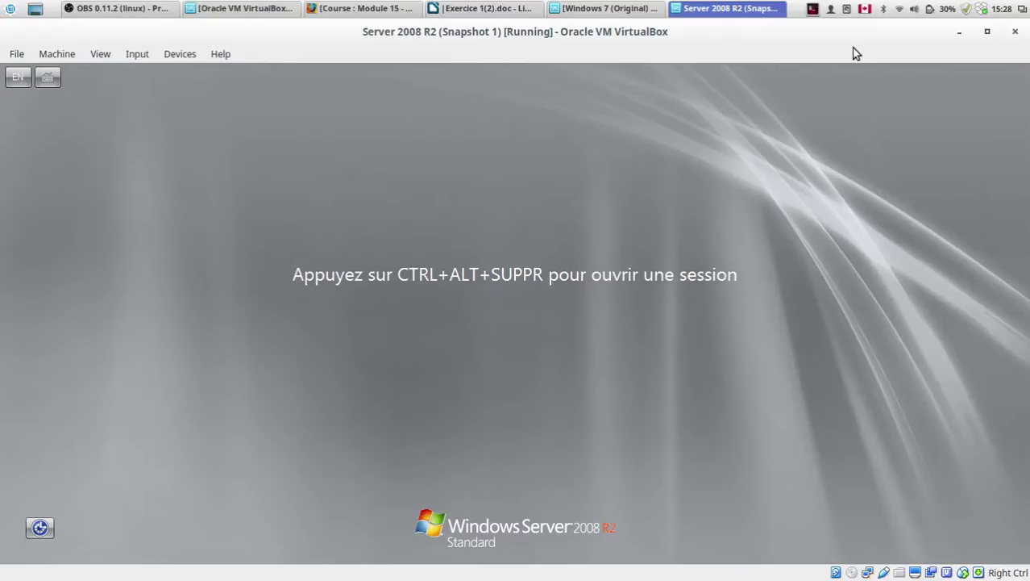
Step: Check the VM's internal-network and NAT adapters without saving, then select the logon password field
key("ctrl+alt+Delete")
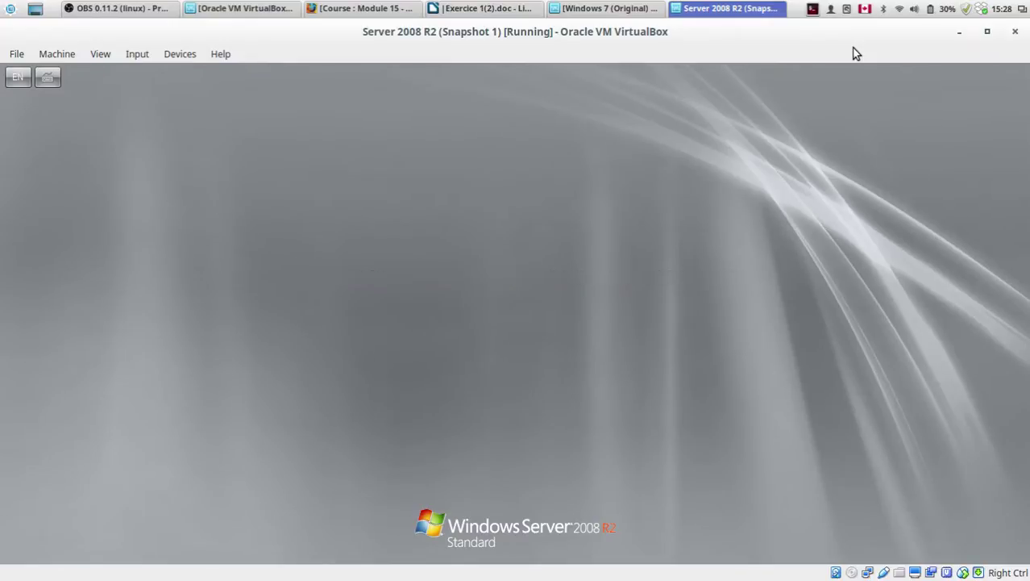
left_click(56, 54)
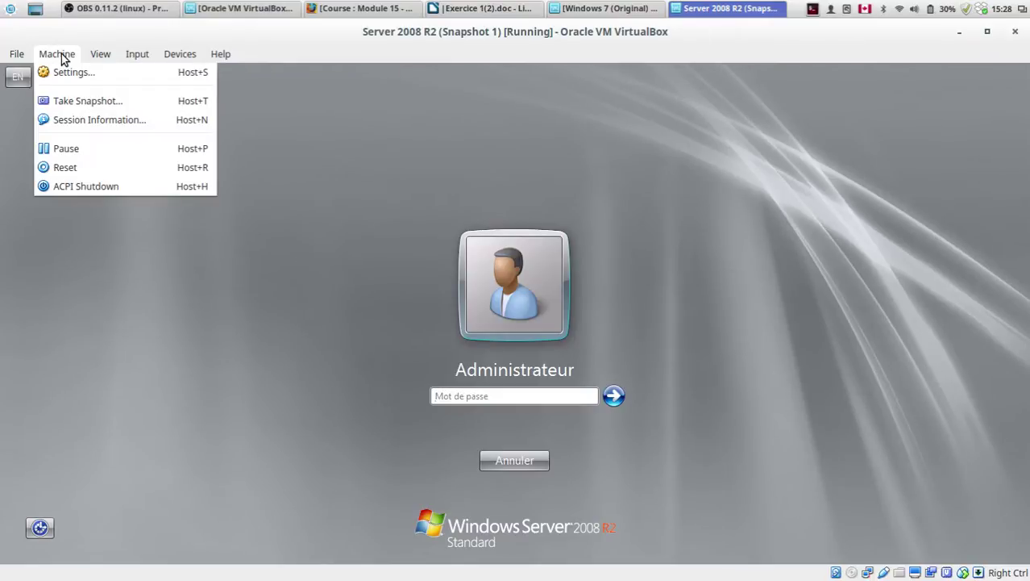
left_click(85, 69)
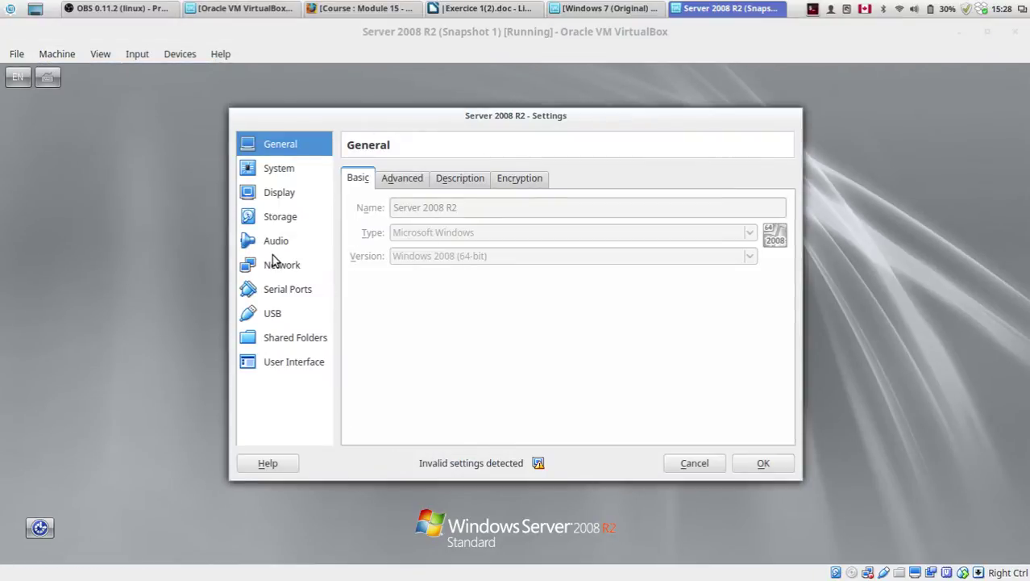
left_click(274, 259)
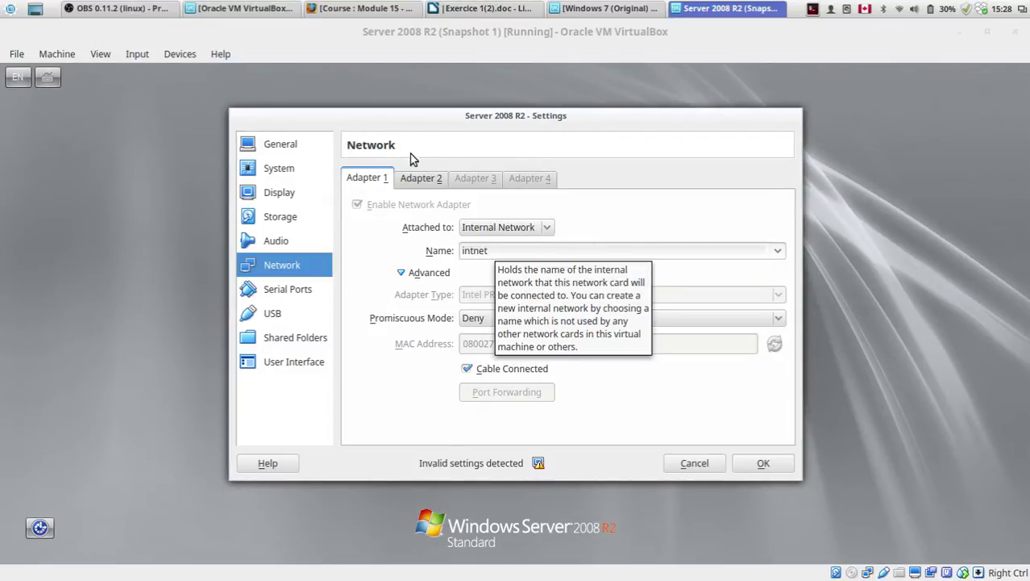
left_click(418, 178)
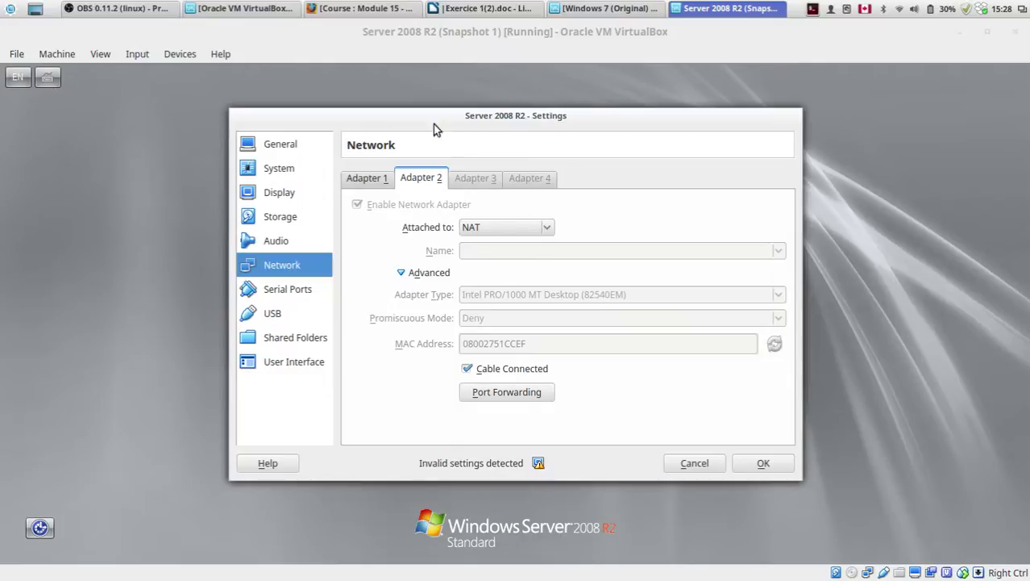
left_click(383, 178)
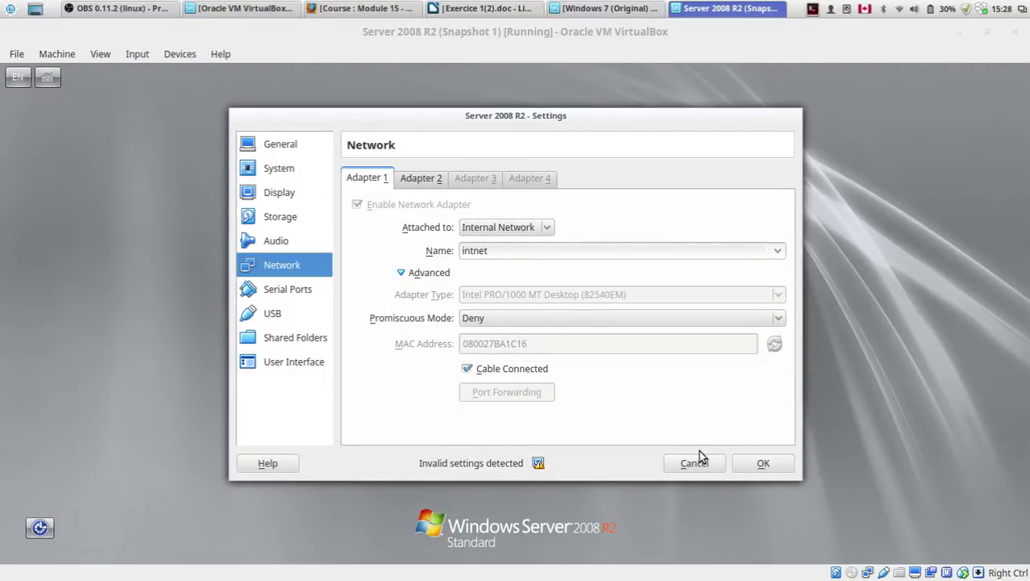
left_click(695, 461)
left_click(522, 395)
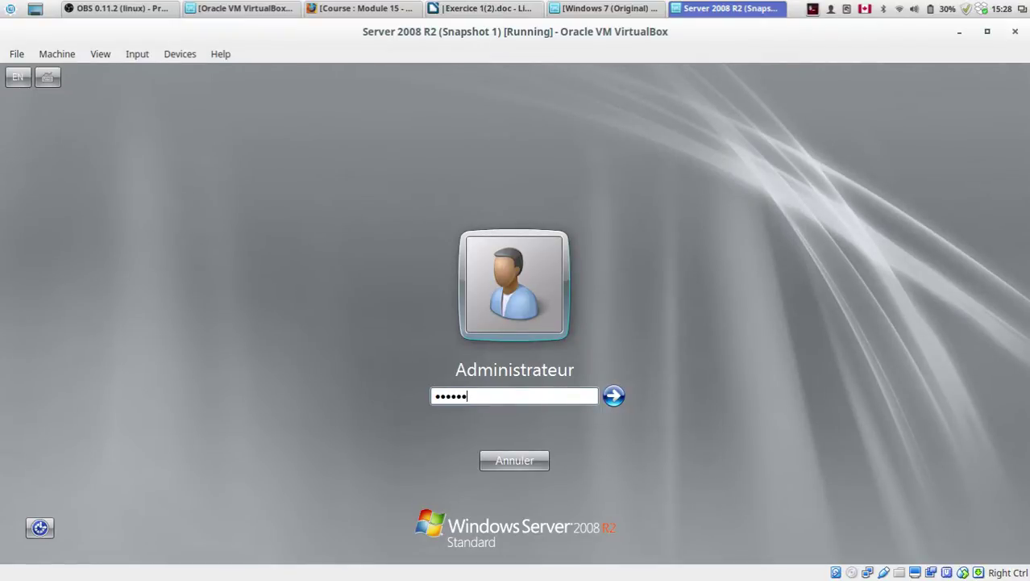
Step: Log on as administrator and dismiss the Windows activation prompt
key("Return")
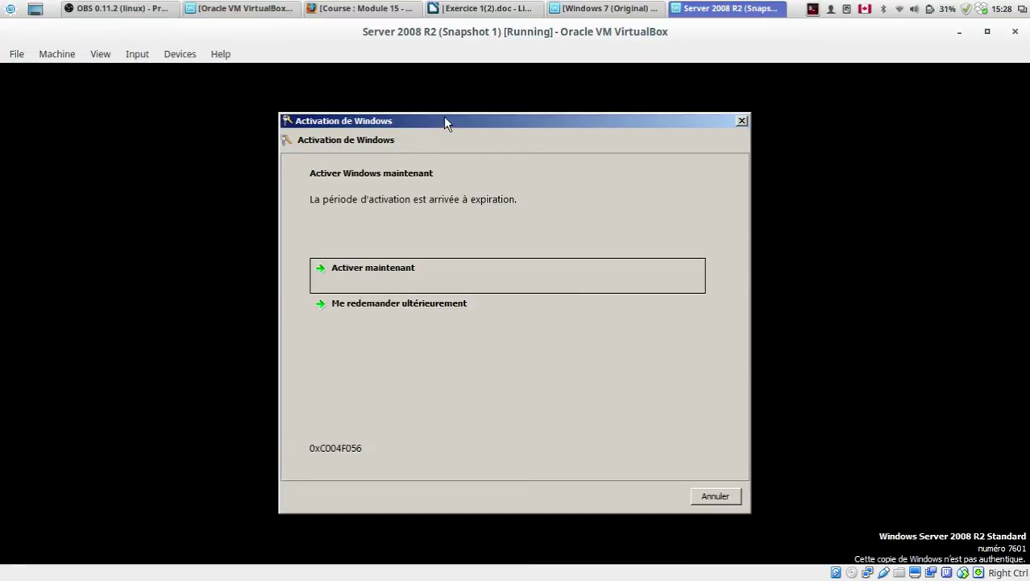
left_click_drag(449, 118, 428, 111)
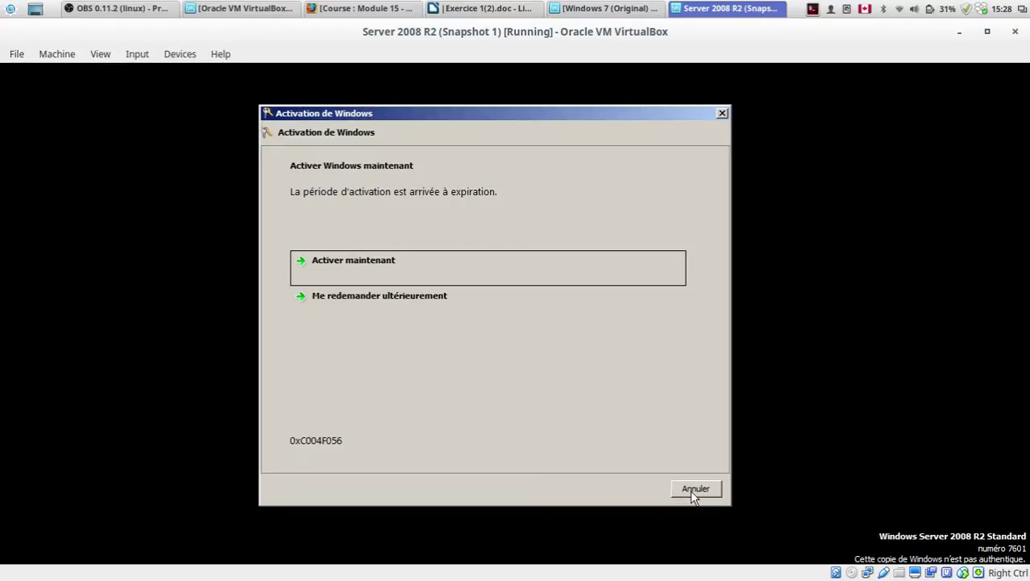
left_click(691, 490)
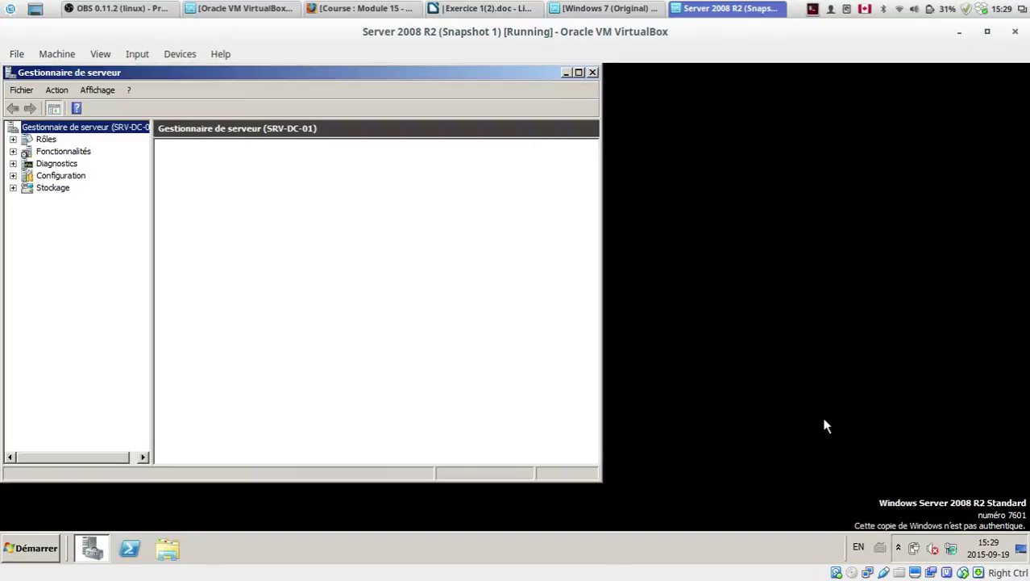
Step: Reposition and enlarge the Server Manager window, then close it
left_click_drag(508, 70, 696, 94)
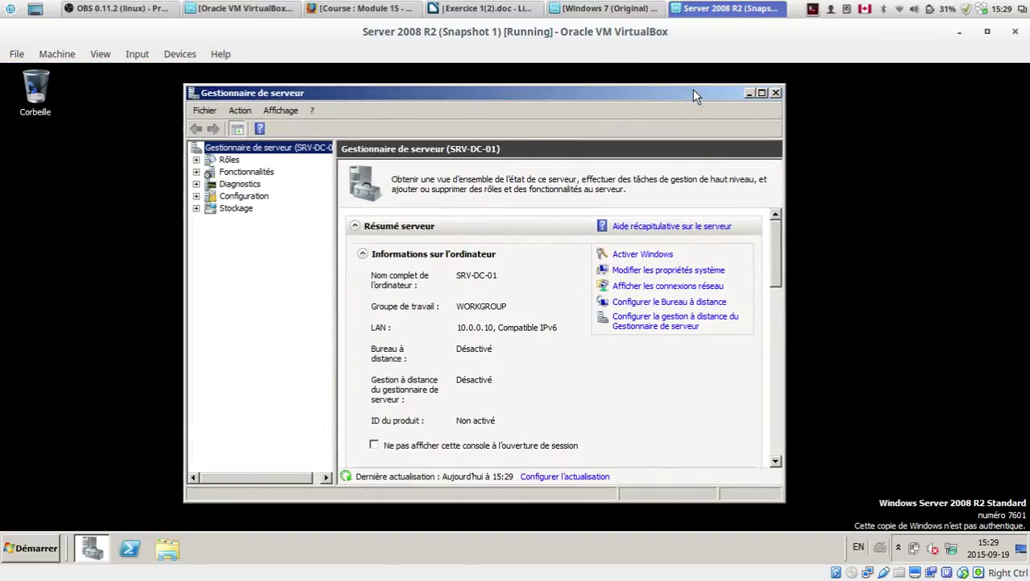
left_click_drag(693, 89, 744, 87)
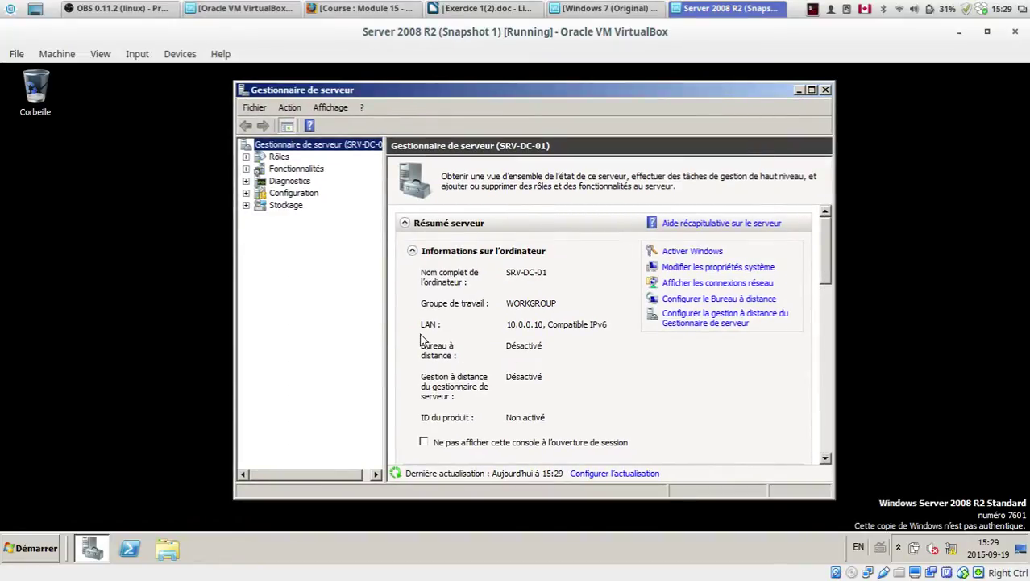
left_click_drag(833, 497, 847, 520)
left_click_drag(236, 83, 213, 71)
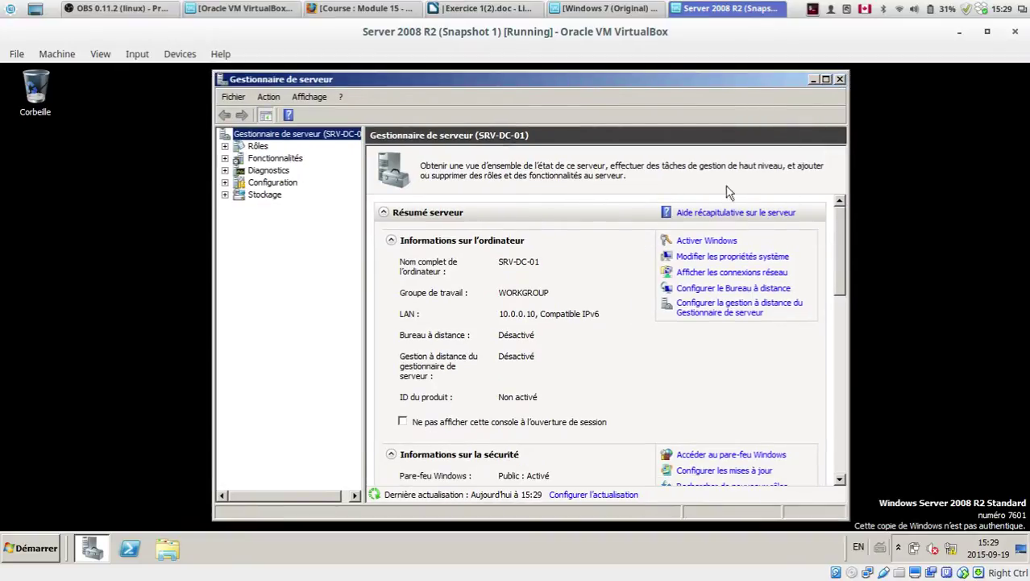
left_click(839, 79)
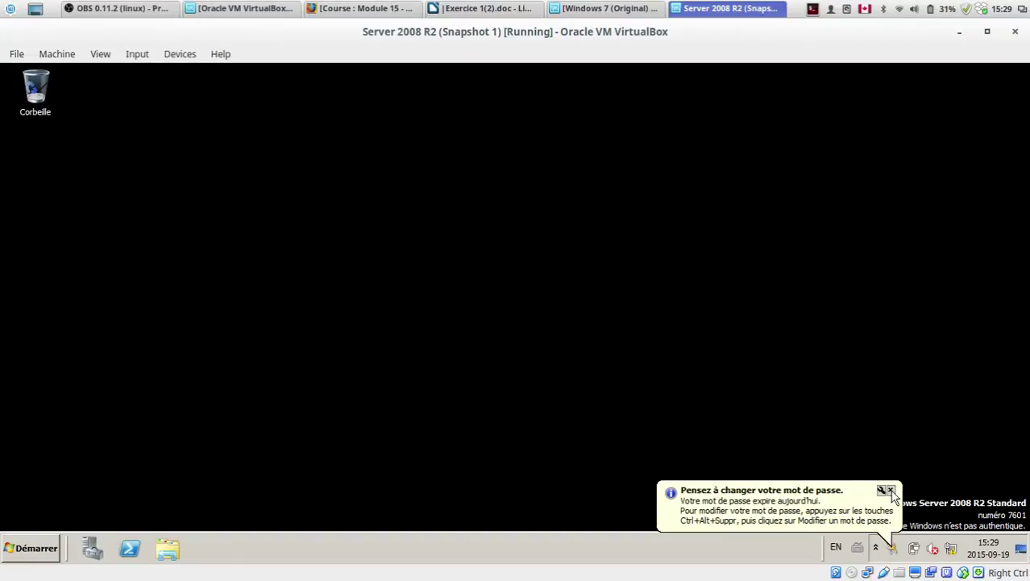
Step: Close the password-expiry notice and switch back to the Exercice 1(2).doc document
left_click(890, 490)
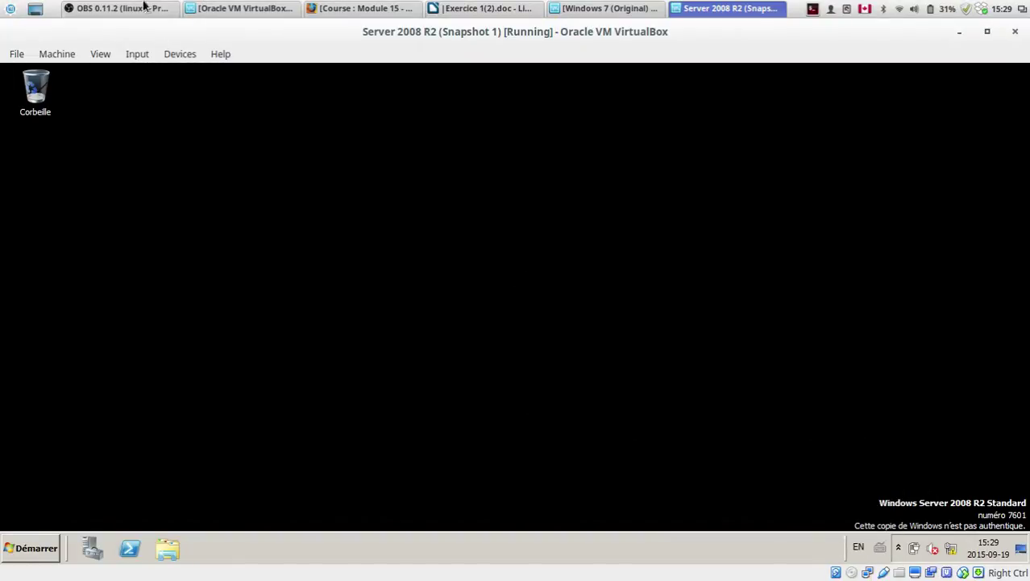
mouse_move(873, 577)
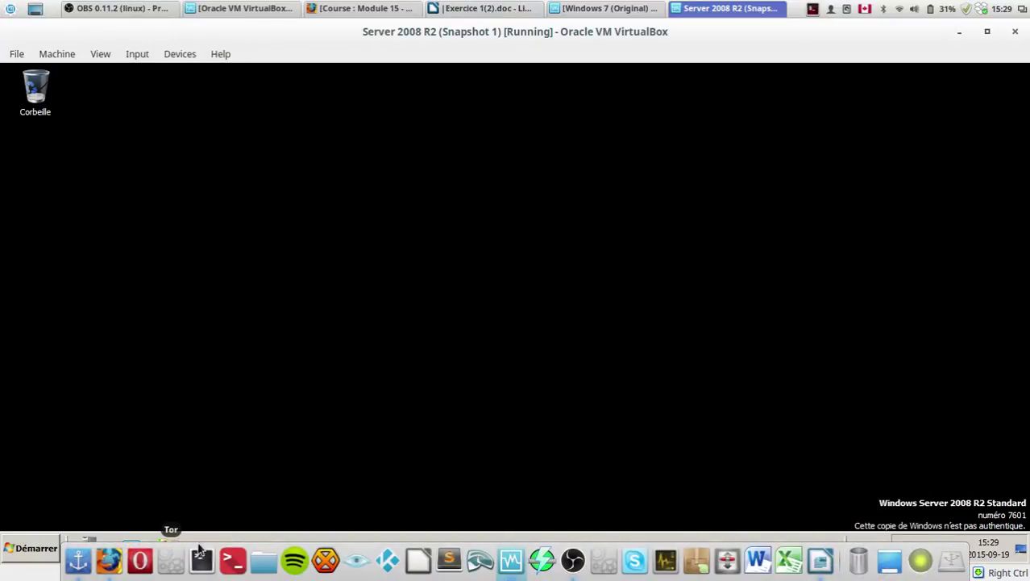
key("alt+Tab")
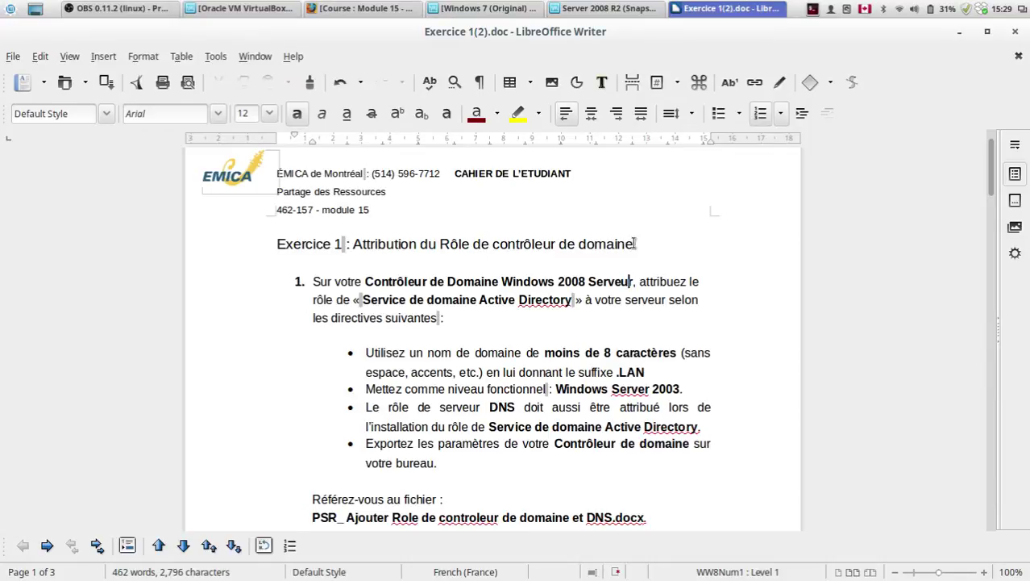
Step: Highlight the Active Directory phrase, the domain name and DNS bullets, and the Exportez bullet
left_click_drag(362, 300, 572, 301)
left_click(572, 301)
scroll(599, 374, "down", 1)
left_click_drag(428, 317, 690, 424)
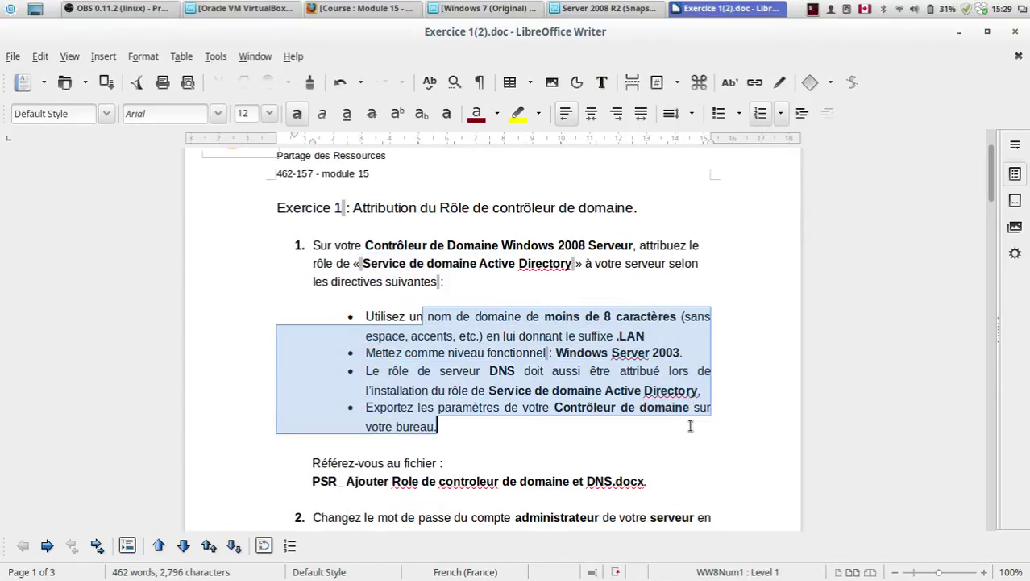
left_click(690, 424)
left_click_drag(489, 373, 524, 375)
left_click(524, 376)
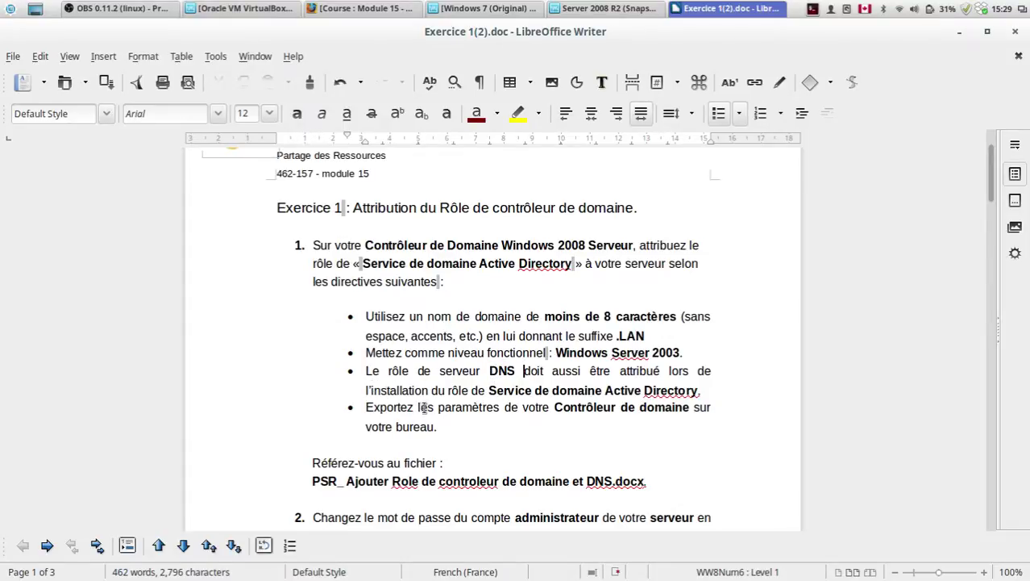
left_click_drag(452, 409, 590, 414)
left_click_drag(476, 428, 435, 433)
left_click(437, 438)
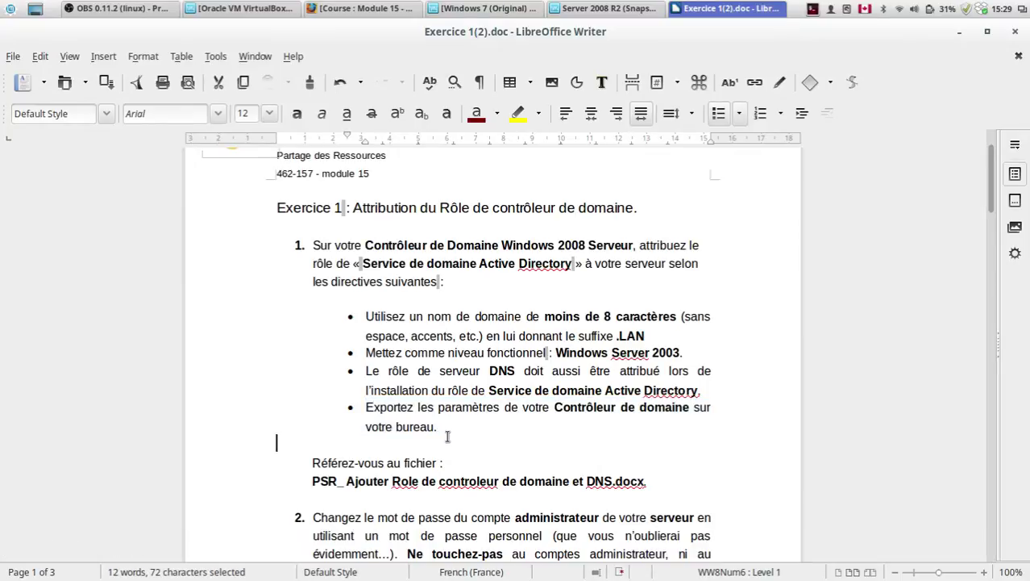
left_click_drag(448, 435, 364, 405)
Step: Scroll through the exercise and highlight question 2
scroll(371, 408, "down", 8)
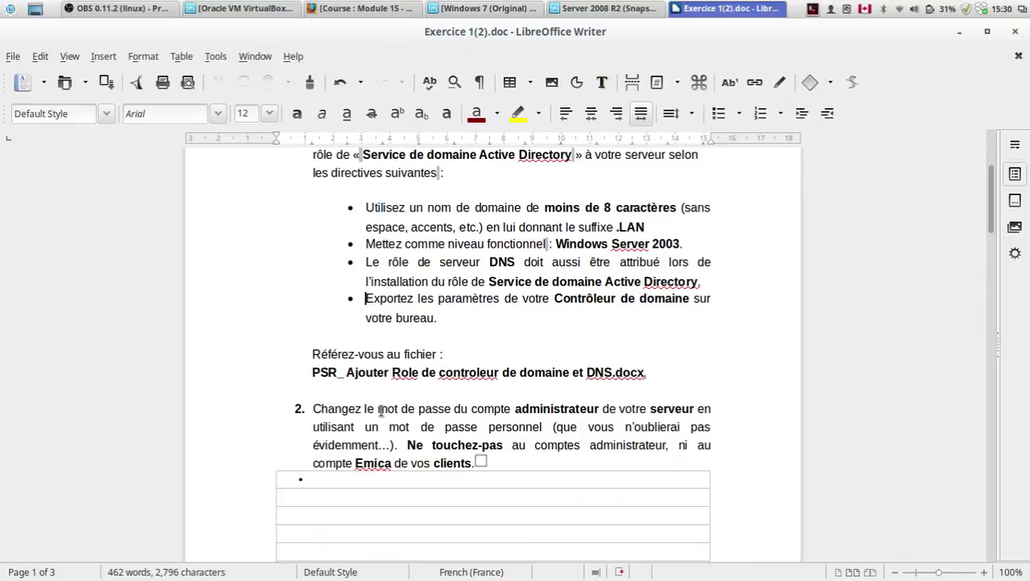
scroll(396, 437, "up", 2)
scroll(396, 436, "down", 4)
left_click(445, 349)
left_click(458, 313)
scroll(484, 355, "down", 5)
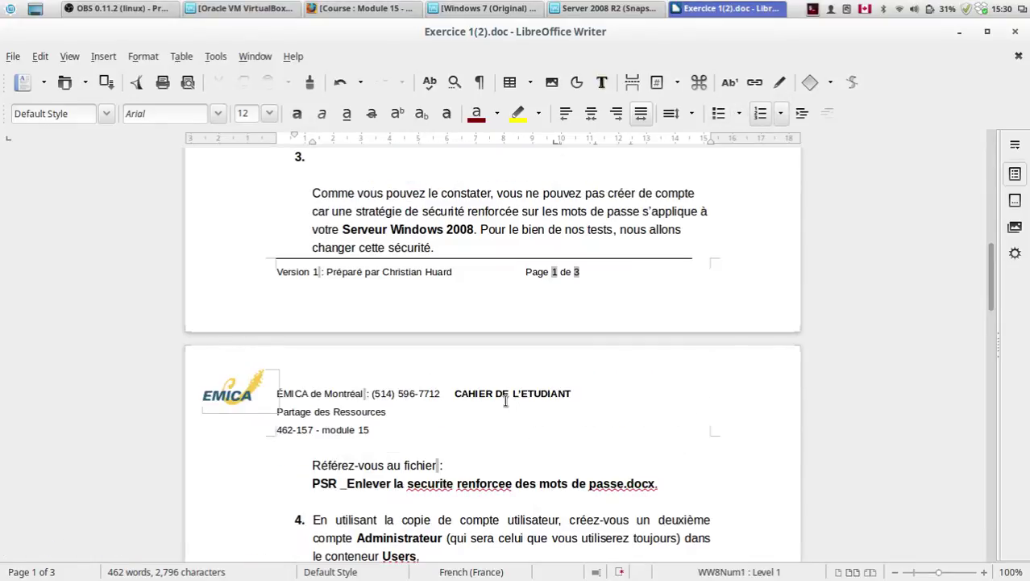
scroll(505, 396, "up", 9)
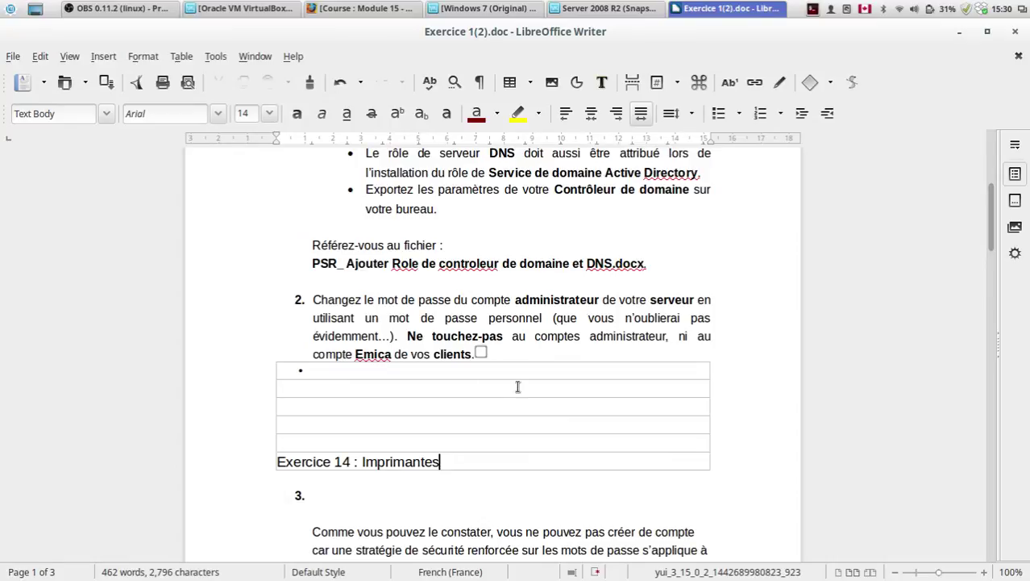
scroll(517, 387, "down", 9)
scroll(517, 387, "up", 10)
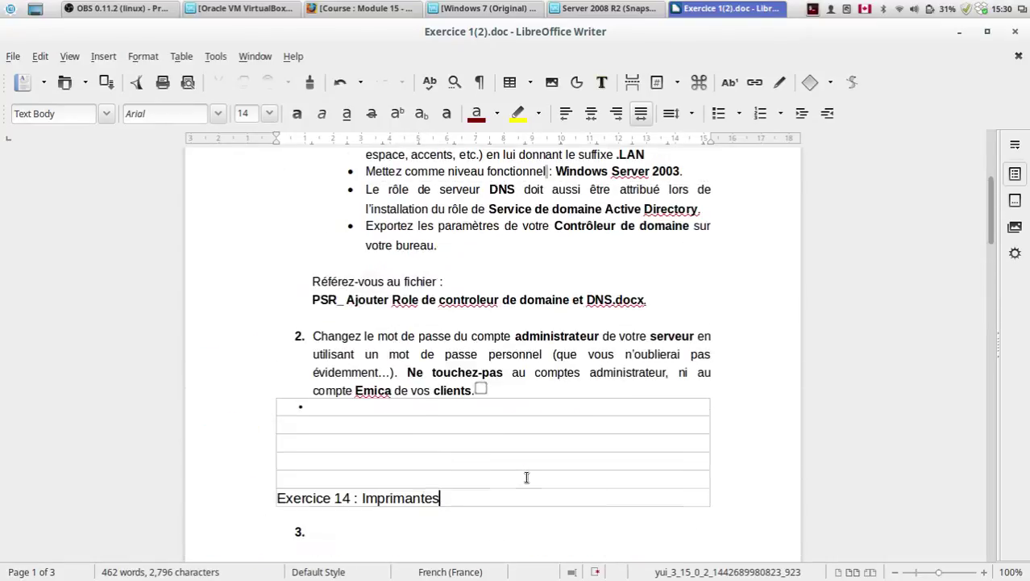
left_click_drag(481, 390, 315, 337)
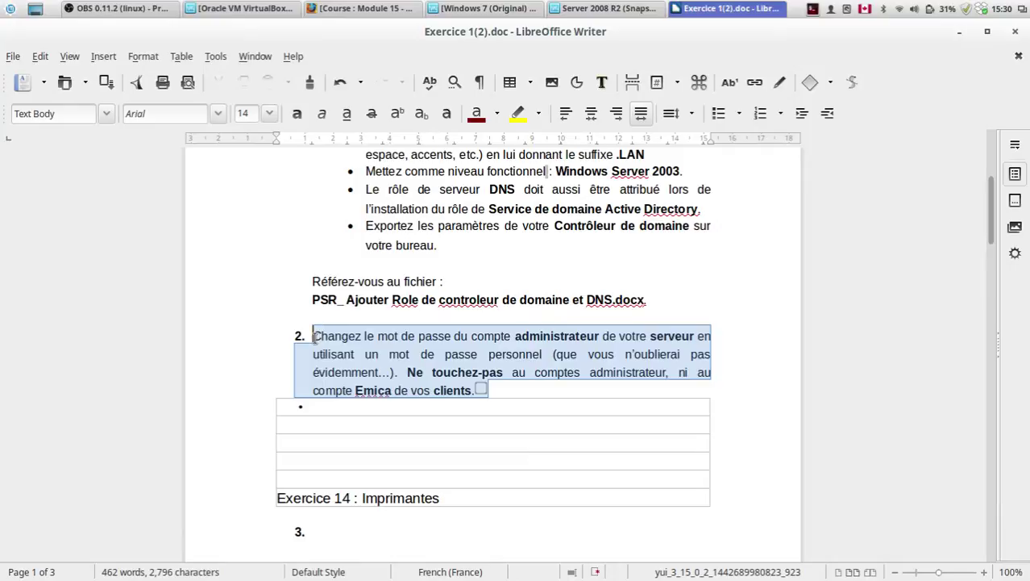
left_click(313, 337)
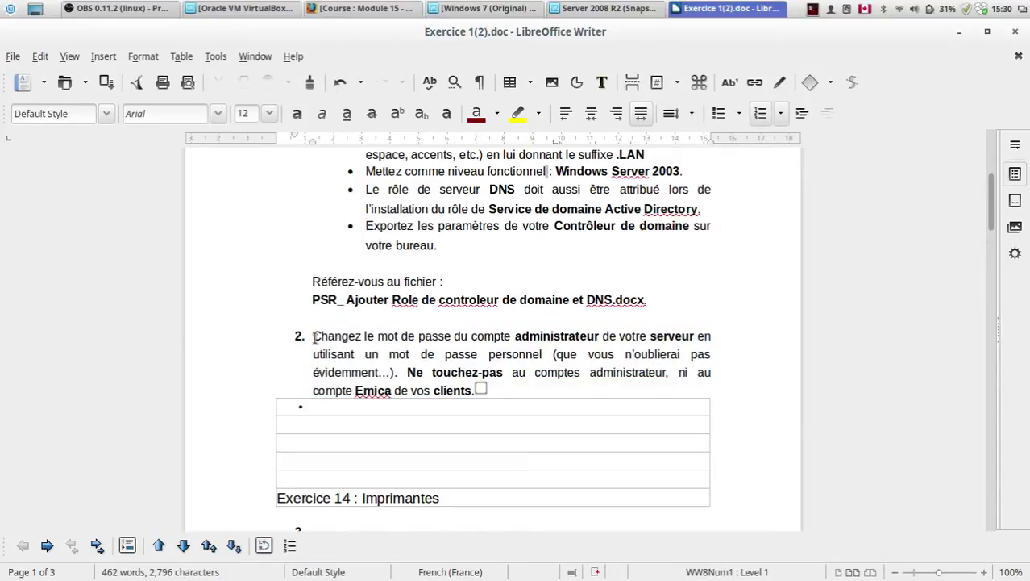
Step: Scroll further and highlight the Integration Client au domaine.docx file name
scroll(314, 339, "down", 12)
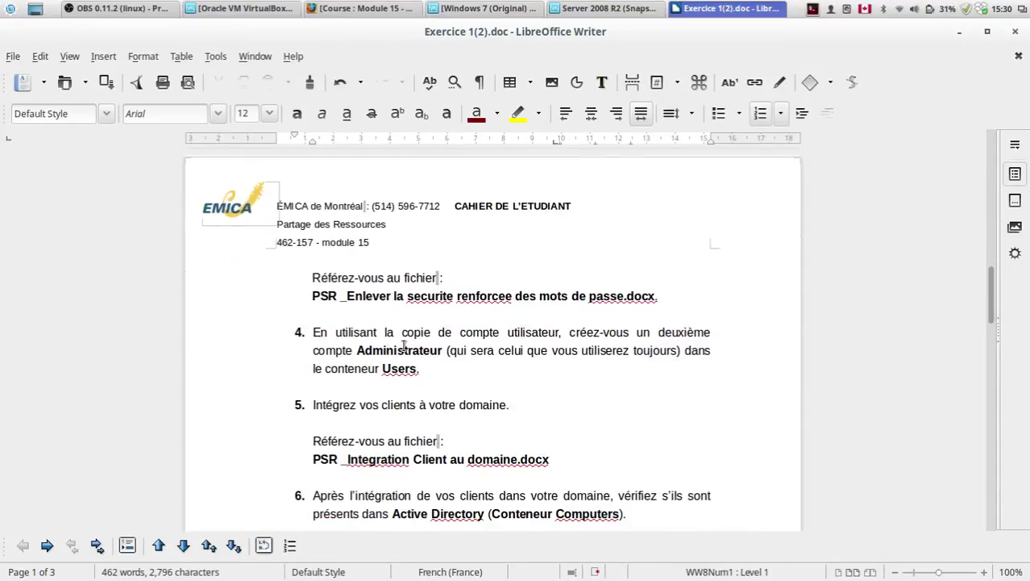
scroll(387, 353, "down", 1)
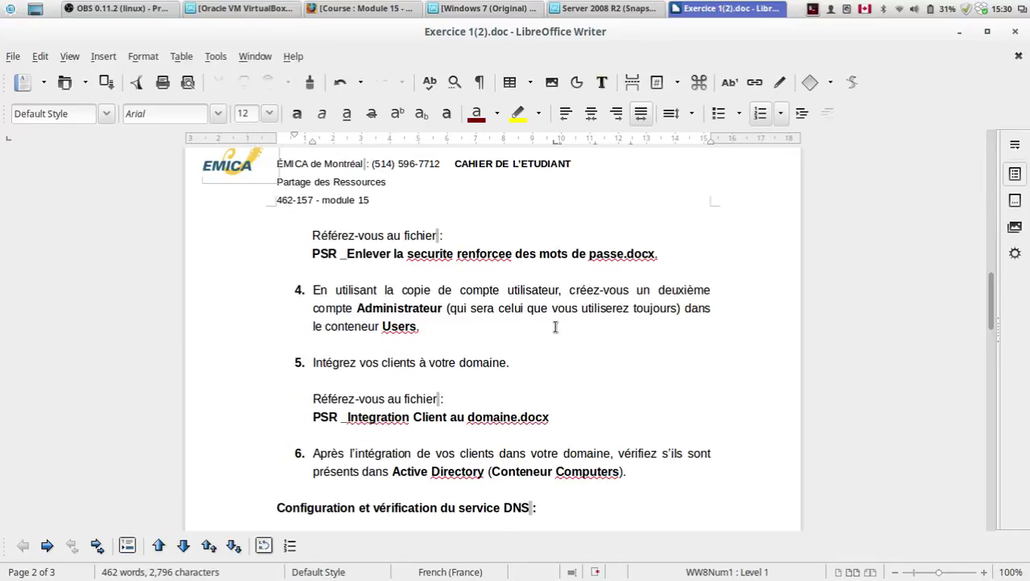
scroll(556, 326, "down", 4)
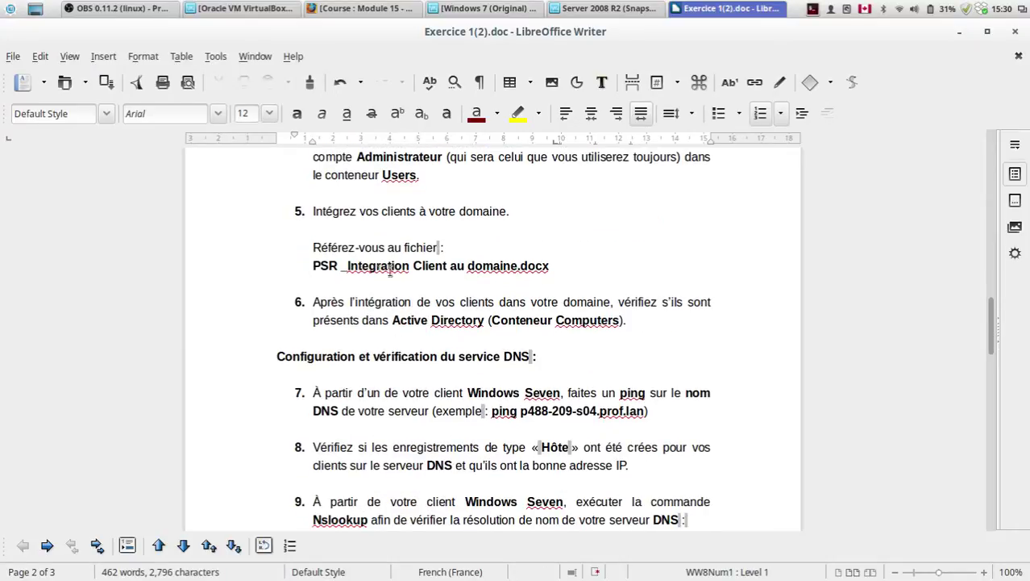
scroll(439, 294, "up", 2)
left_click_drag(351, 339, 552, 342)
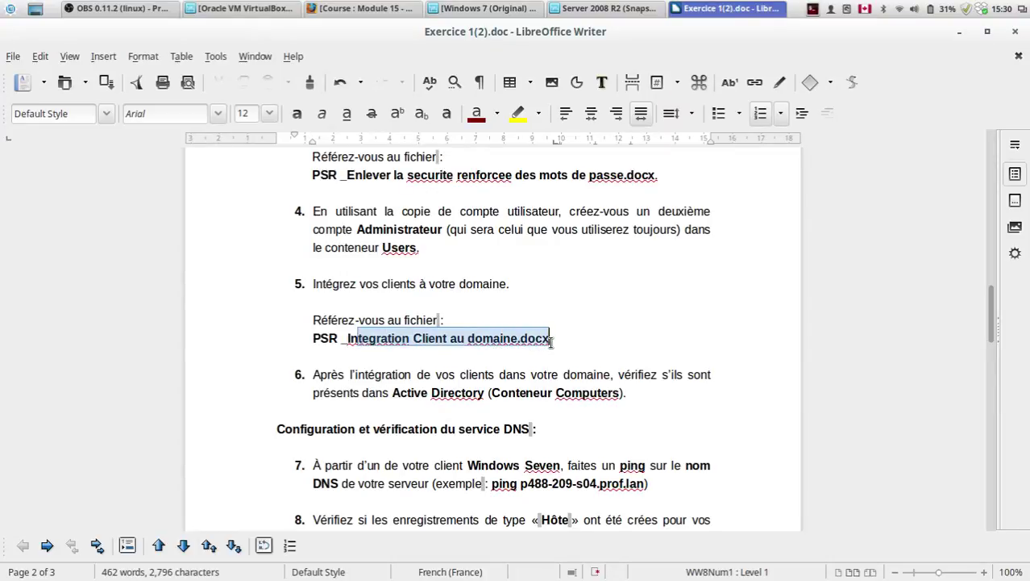
left_click(552, 342)
Step: Briefly switch to the Windows 7 virtual machine and back to the document
scroll(552, 343, "down", 2)
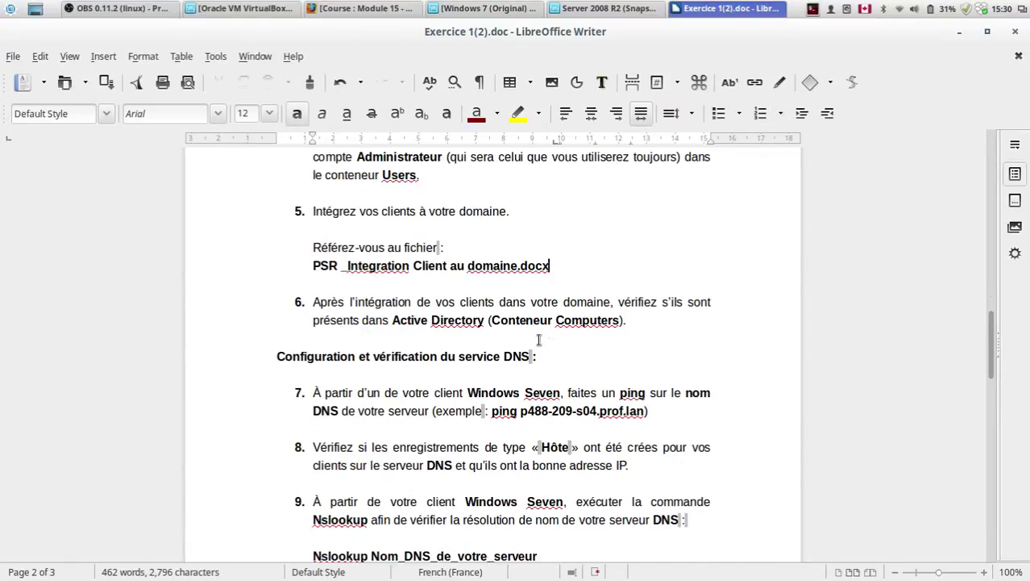
left_click(483, 8)
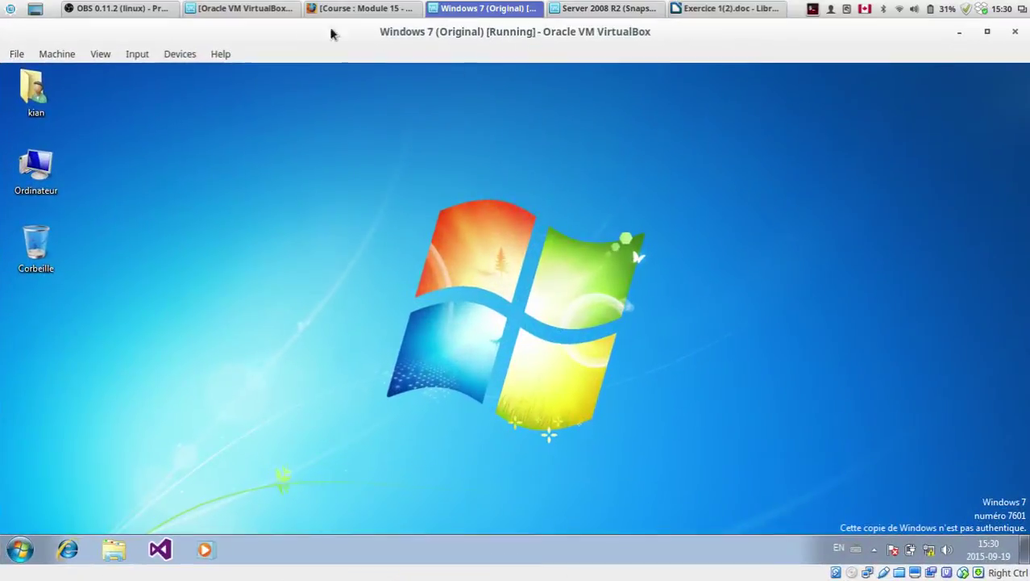
left_click(480, 8)
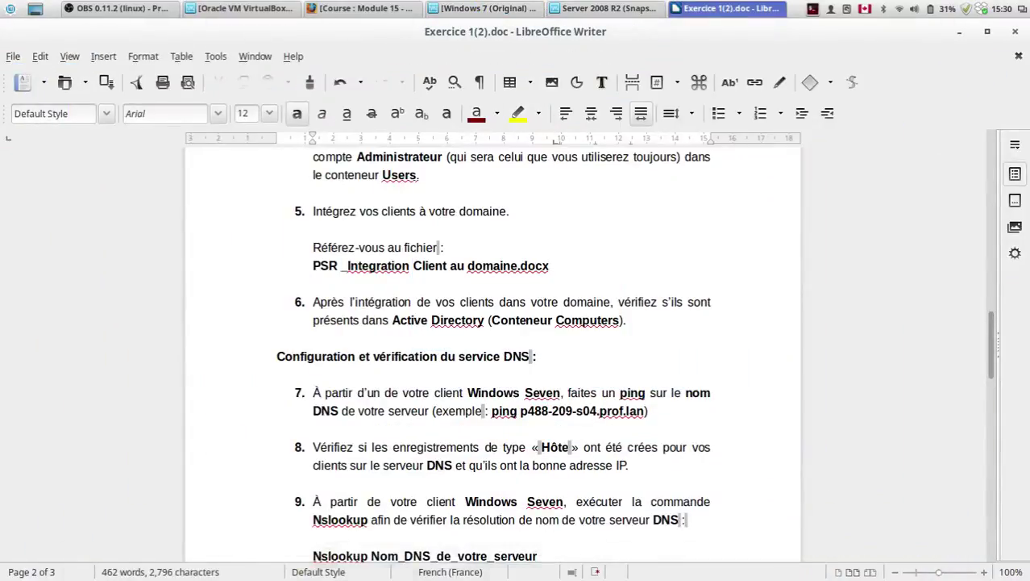
Step: Read the DNS configuration section, then minimise Writer to reveal the server VM
scroll(297, 254, "down", 3)
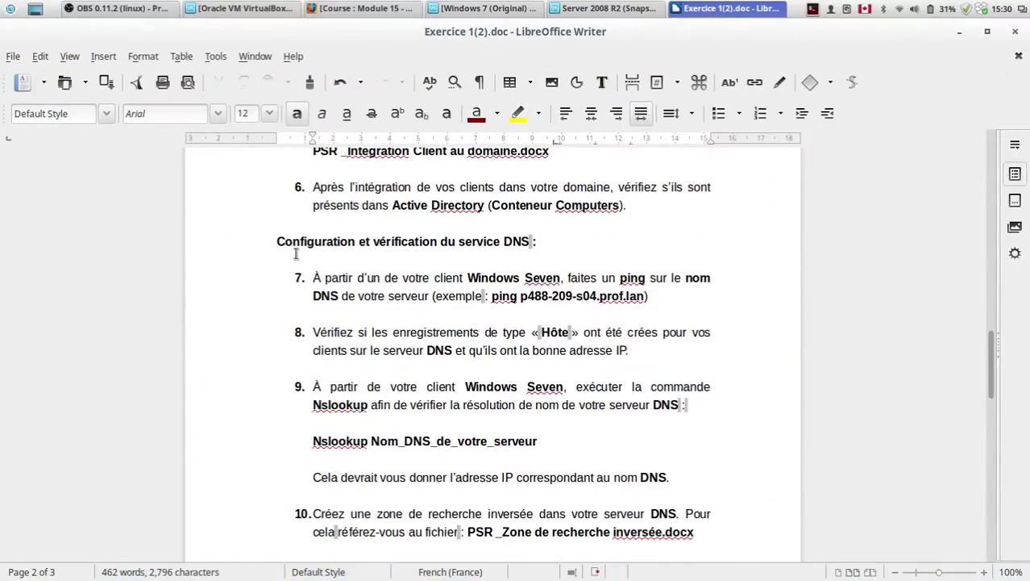
left_click_drag(276, 241, 532, 242)
left_click(532, 243)
scroll(605, 484, "down", 6)
scroll(605, 484, "down", 3)
scroll(605, 452, "up", 20)
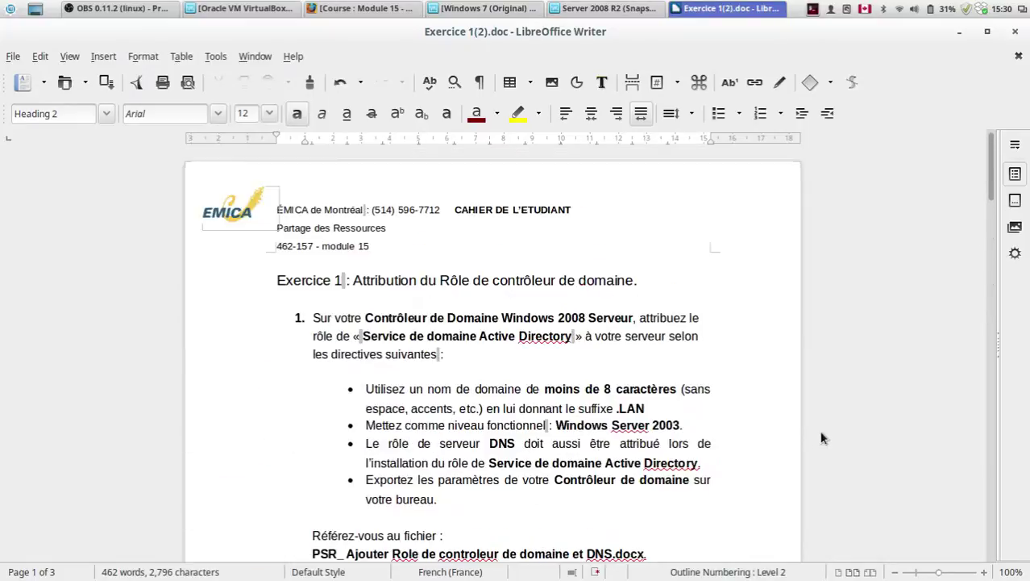
left_click(959, 31)
left_click_drag(784, 210, 658, 277)
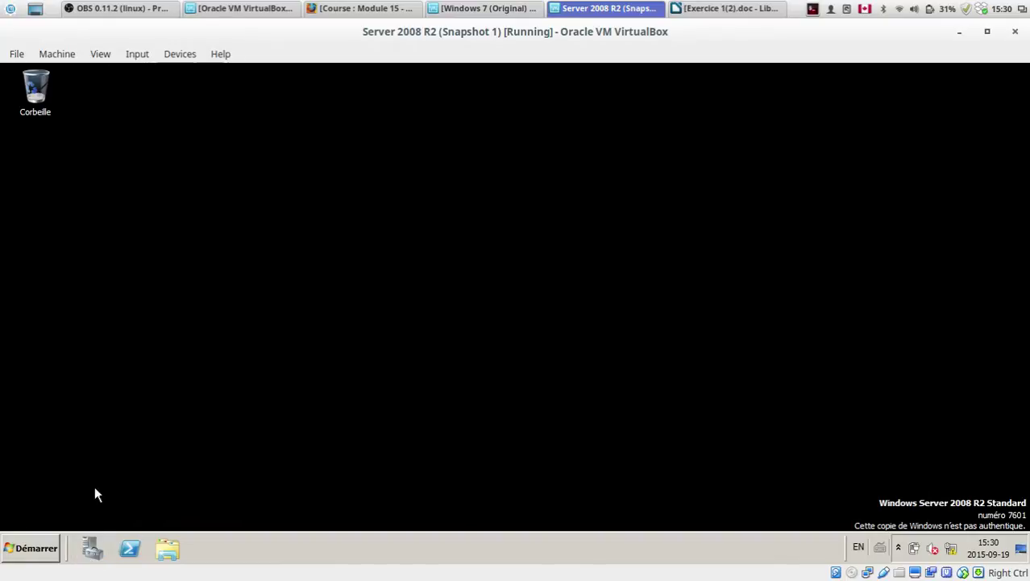
Step: Locate Outils d'administration in the Start menu and unpin the old Server Manager taskbar shortcut
left_click(35, 547)
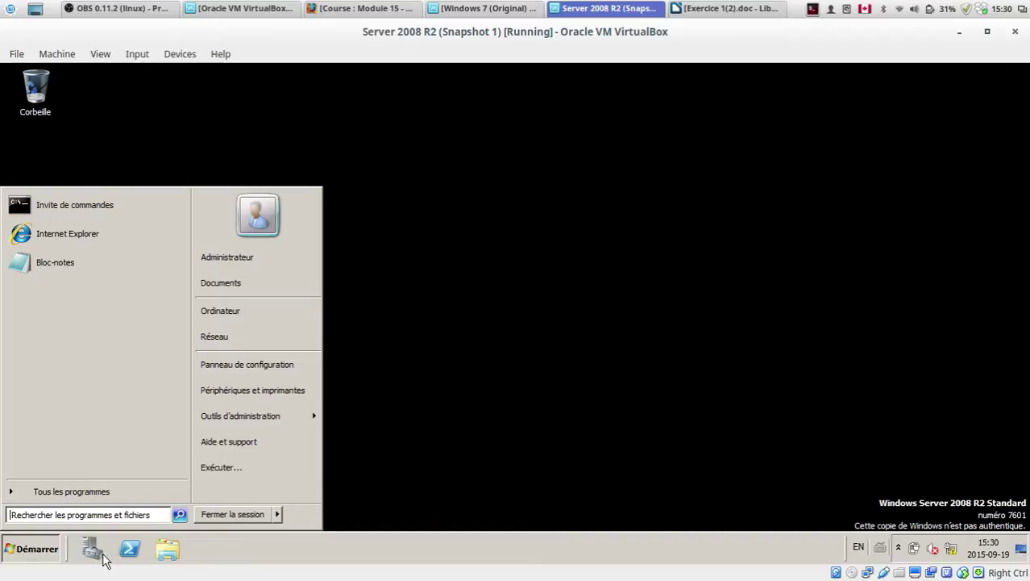
left_click(234, 548)
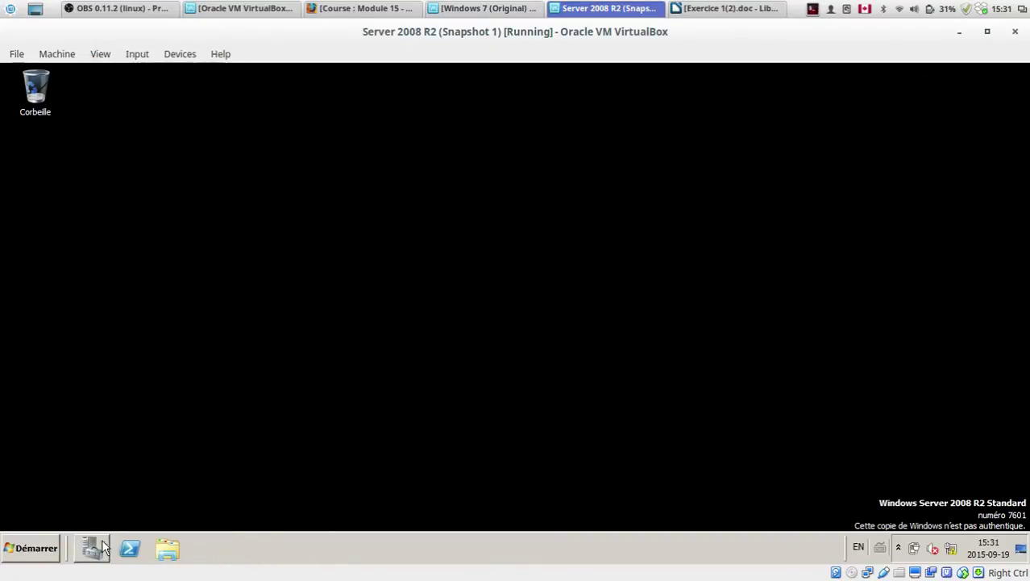
left_click(10, 555)
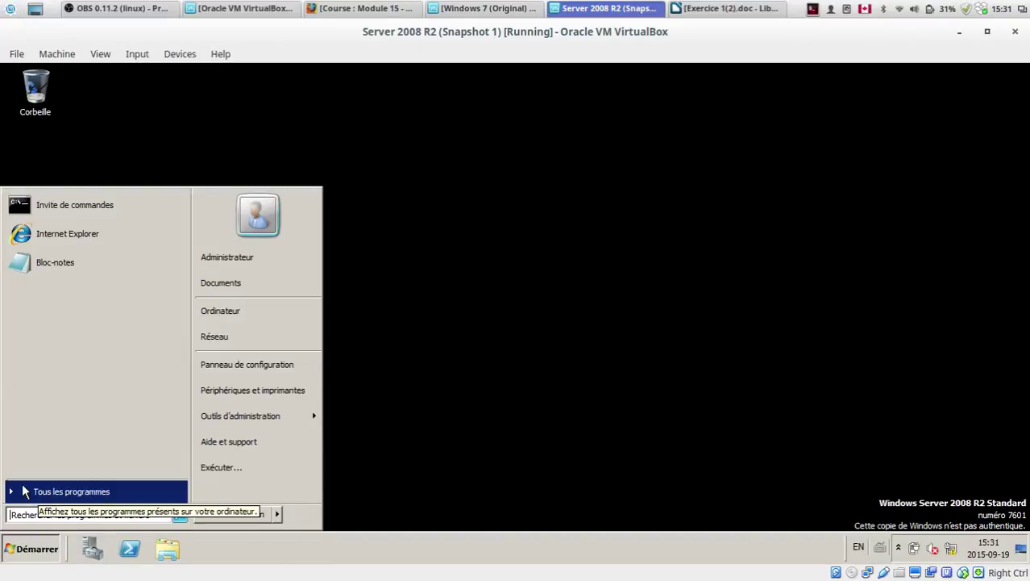
left_click(42, 494)
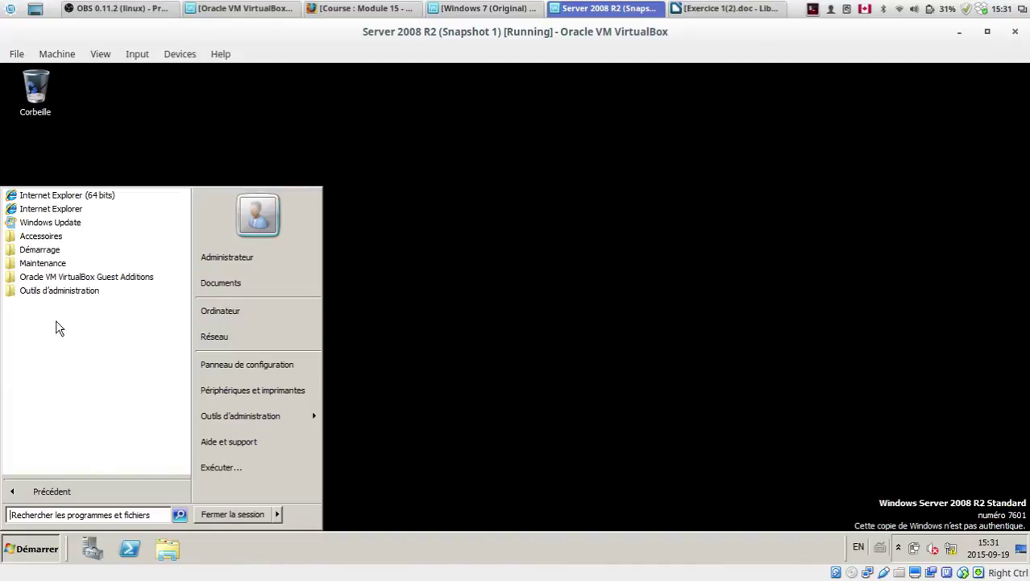
left_click(42, 294)
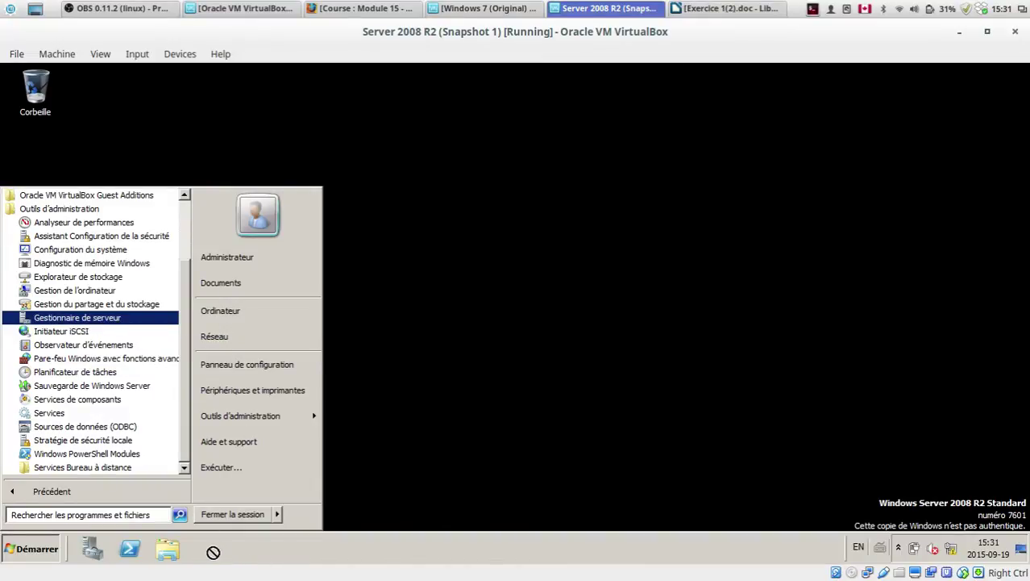
left_click(494, 367)
right_click(91, 548)
left_click(79, 521)
Step: Pin Gestionnaire de serveur from Outils d'administration to the taskbar and launch it
left_click(6, 554)
left_click(71, 488)
left_click(50, 292)
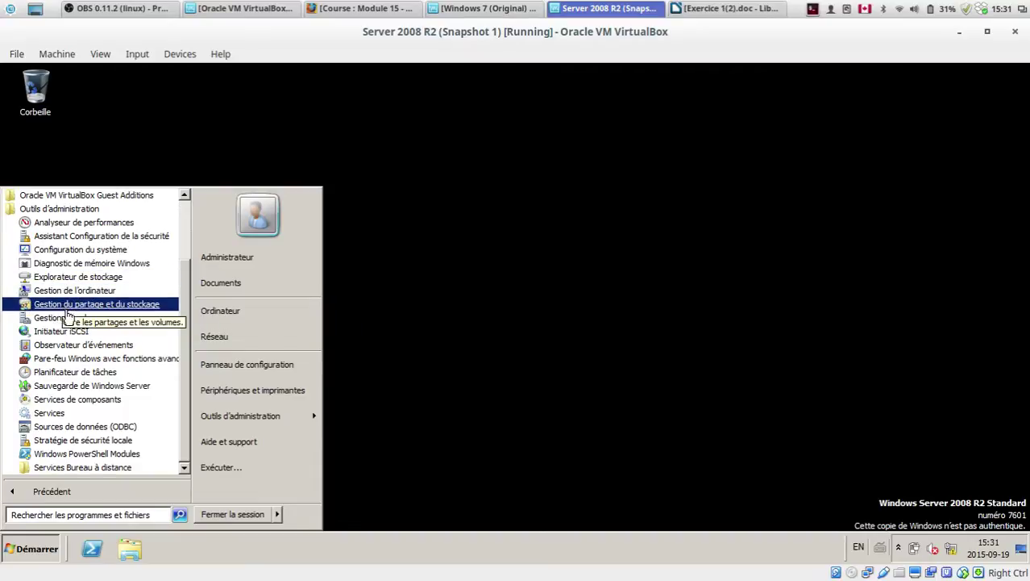
left_click_drag(69, 320, 81, 553)
left_click(12, 559)
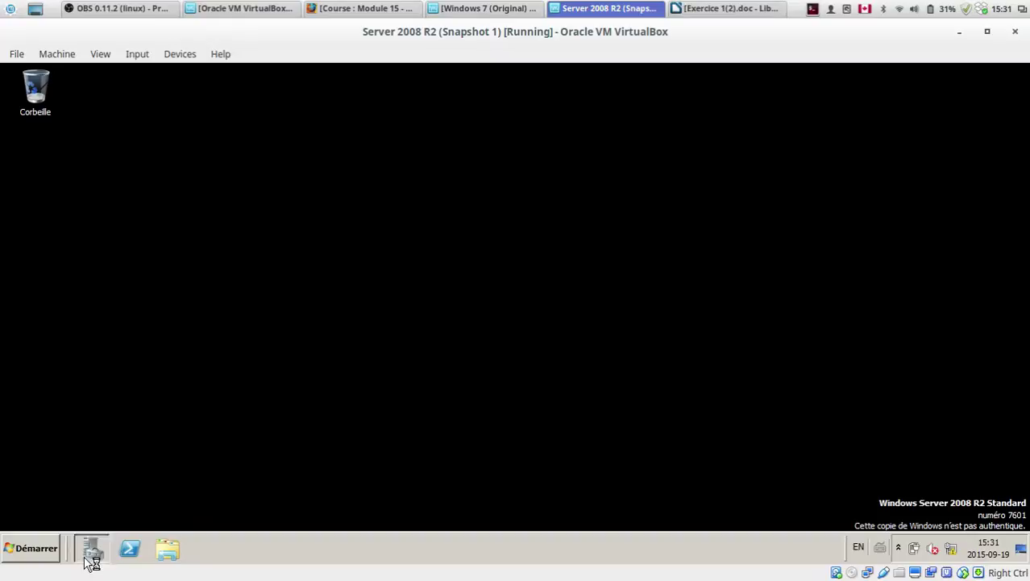
left_click(92, 550)
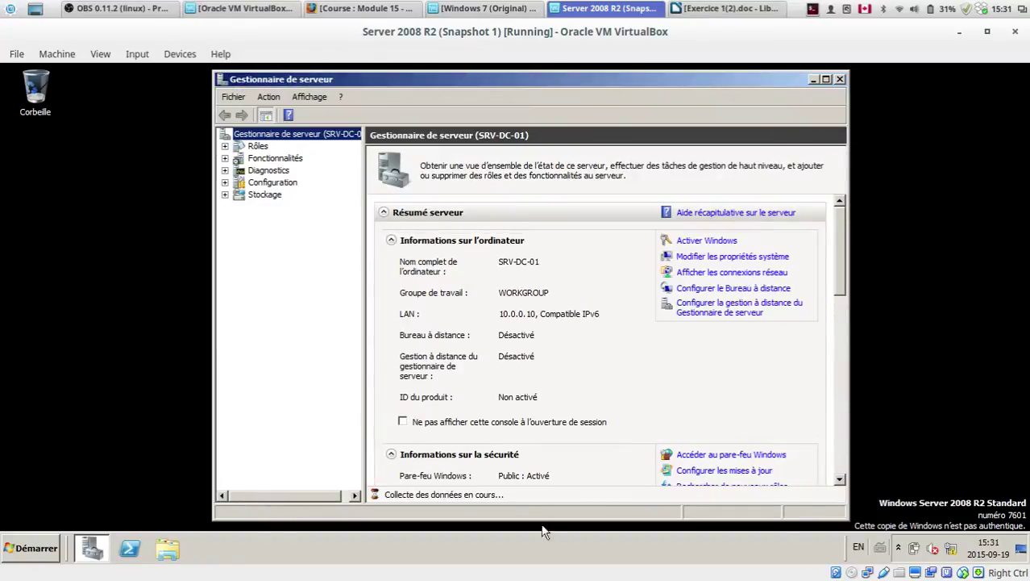
Step: Maximize Server Manager, show Rôles, and open then cancel the Add Roles wizard
double_click(479, 76)
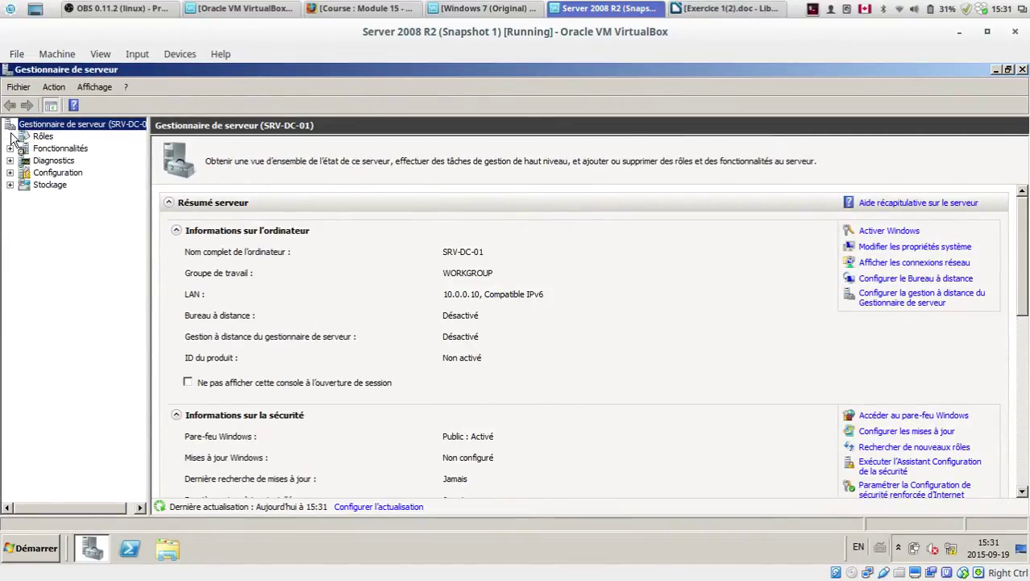
left_click(43, 138)
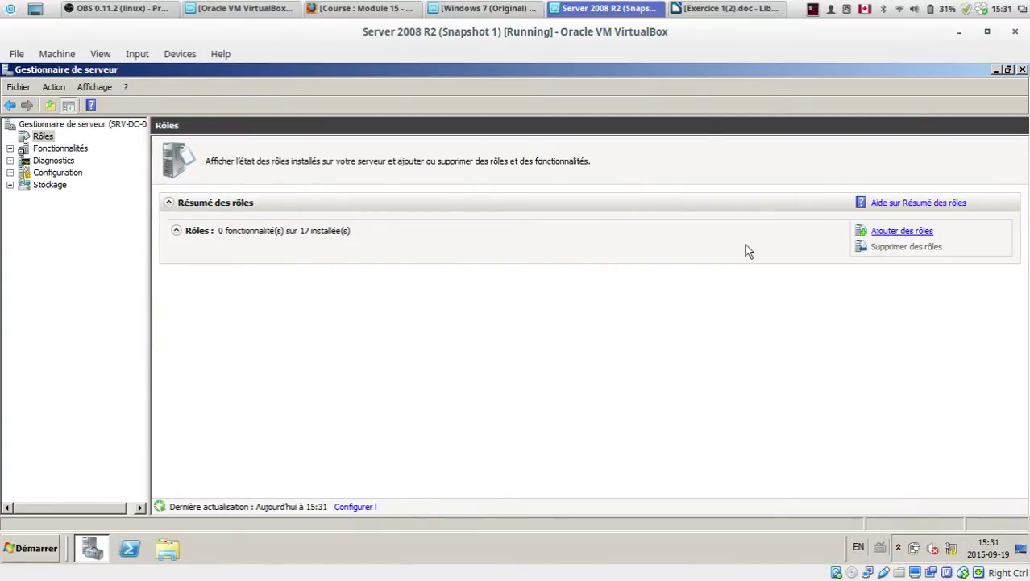
left_click(903, 231)
left_click(768, 498)
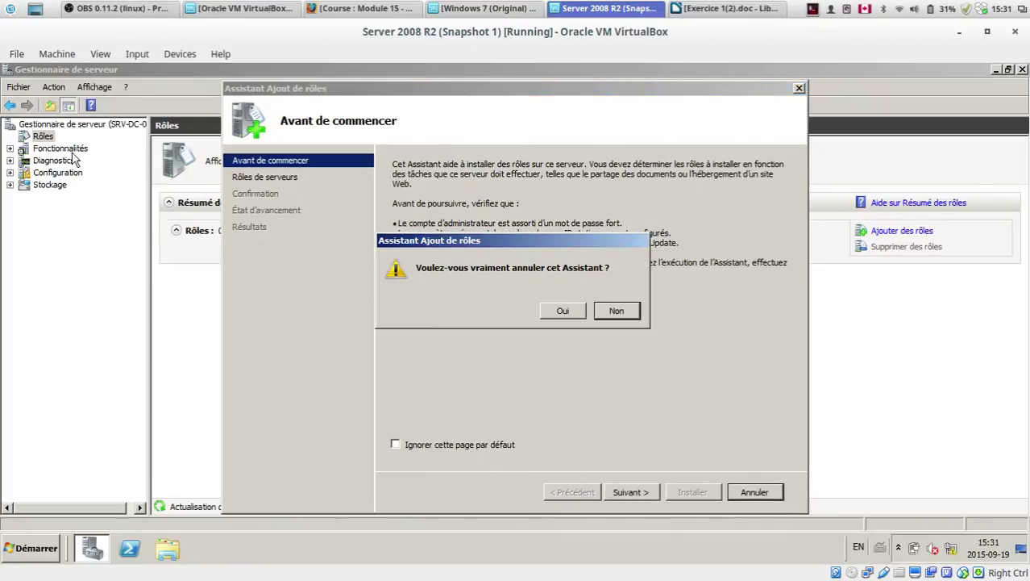
left_click(562, 311)
Step: Scroll through the server summary, then return to Rôles showing 0 of 17 roles installed
left_click(37, 125)
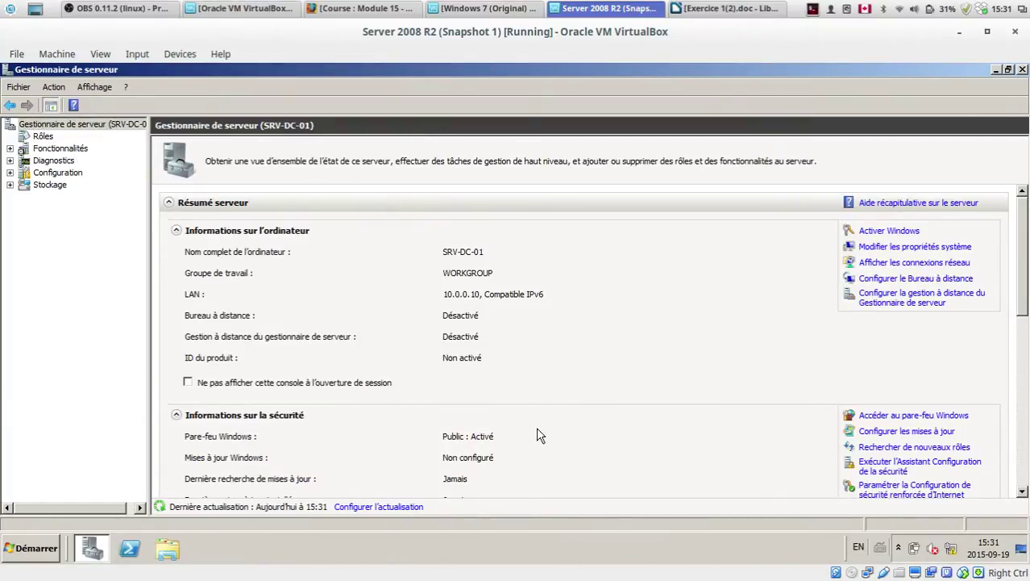
mouse_move(1027, 212)
left_mouse_down()
mouse_move(1028, 428)
mouse_move(1025, 208)
left_mouse_up()
left_click_drag(1026, 256, 1028, 389)
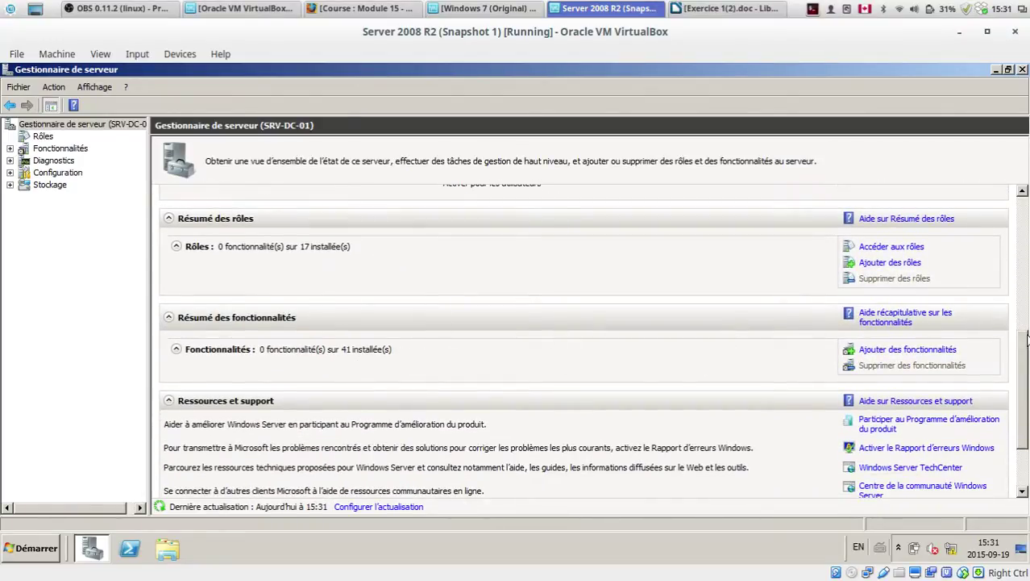
left_click_drag(1019, 330, 1021, 199)
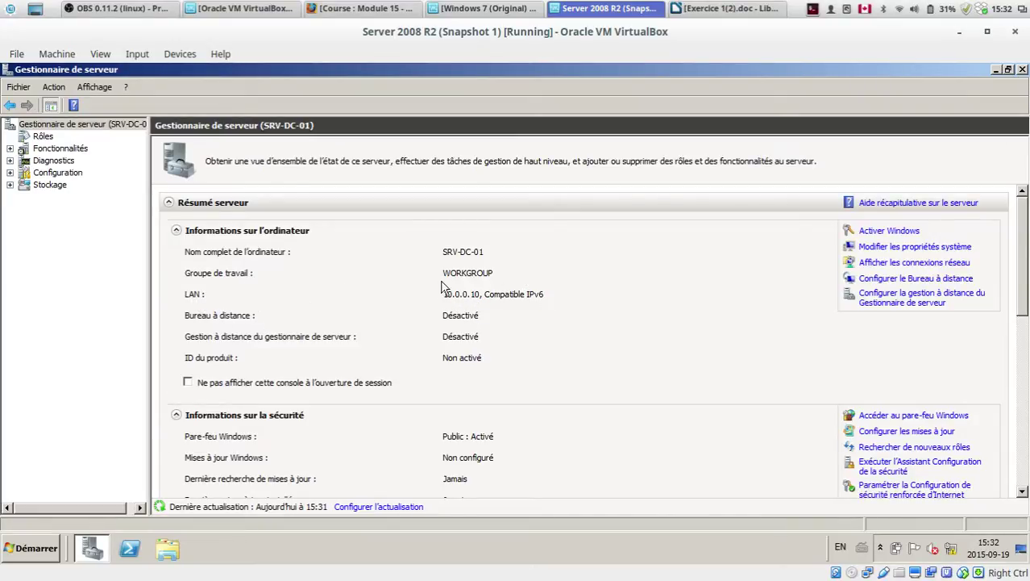
left_click_drag(1025, 262, 998, 187)
left_click(41, 136)
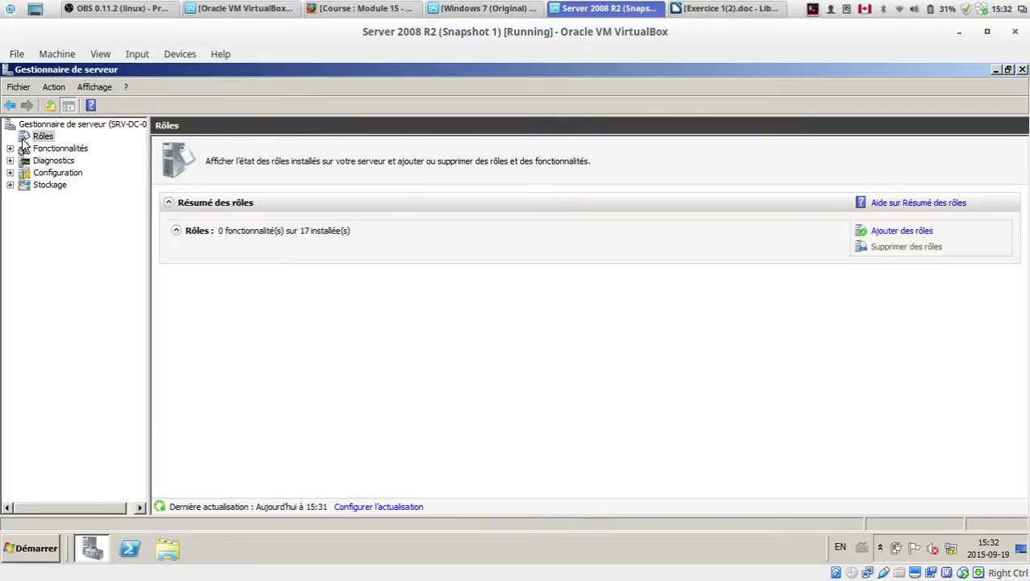
Step: Select Services de domaine Active Directory with its .NET Framework 3.5.1 features and reach confirmation
left_click(895, 232)
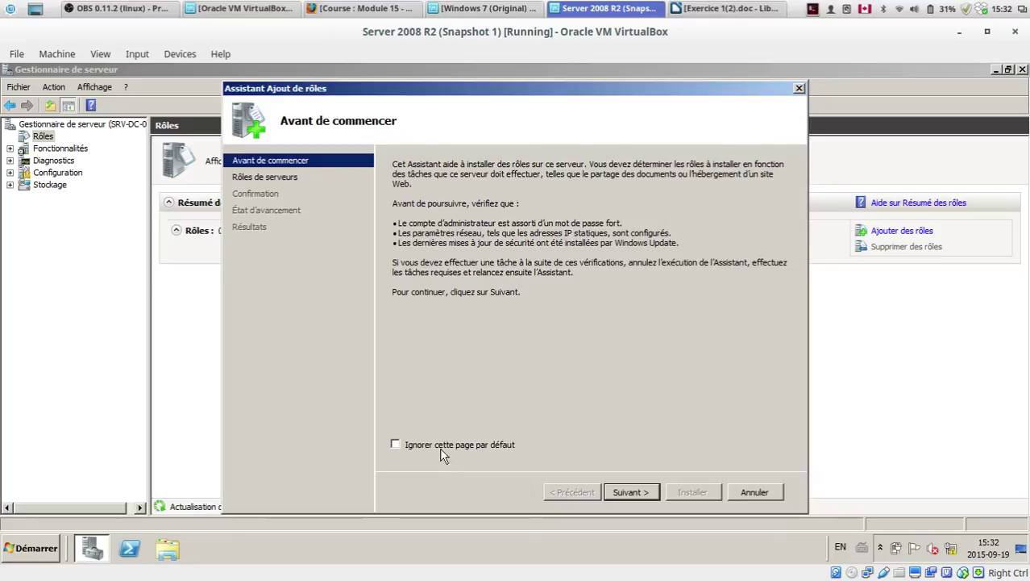
left_click(635, 491)
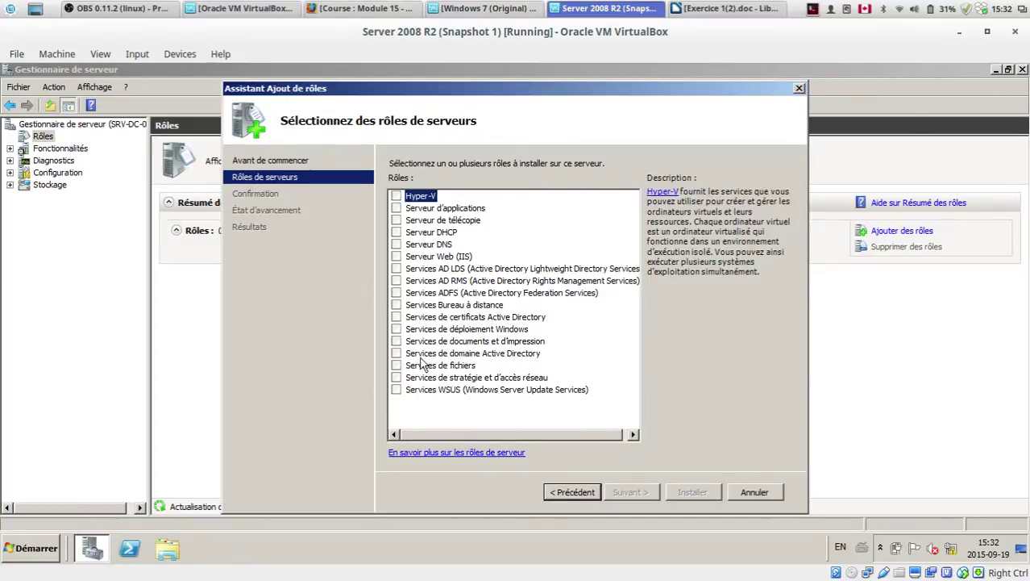
left_click(396, 353)
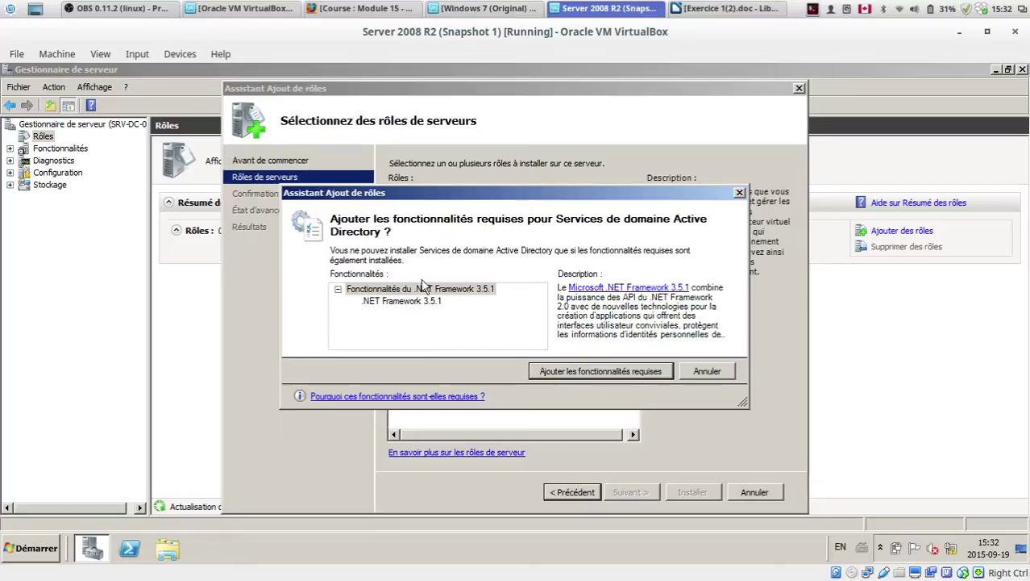
left_click_drag(484, 195, 472, 191)
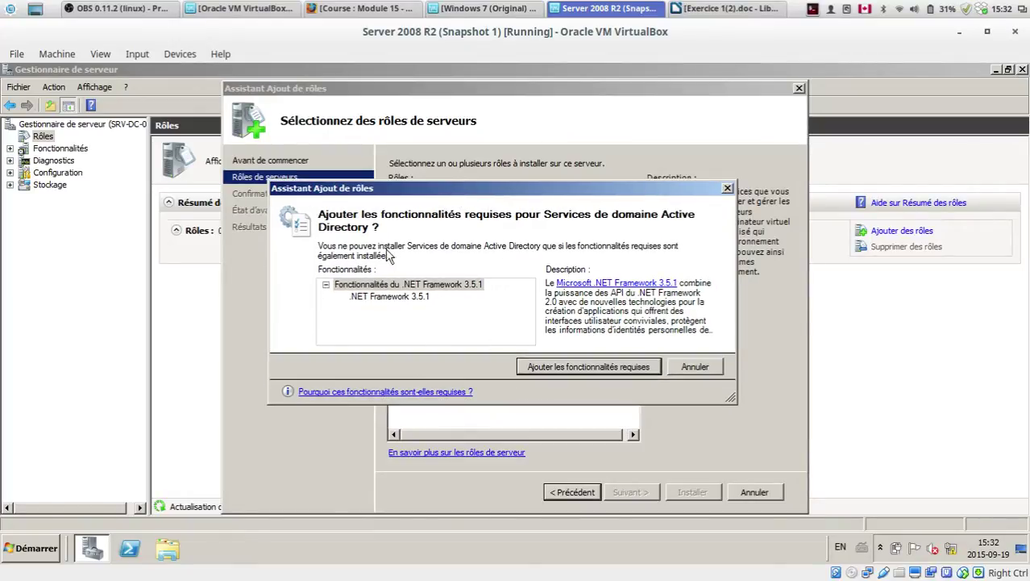
left_click(423, 298)
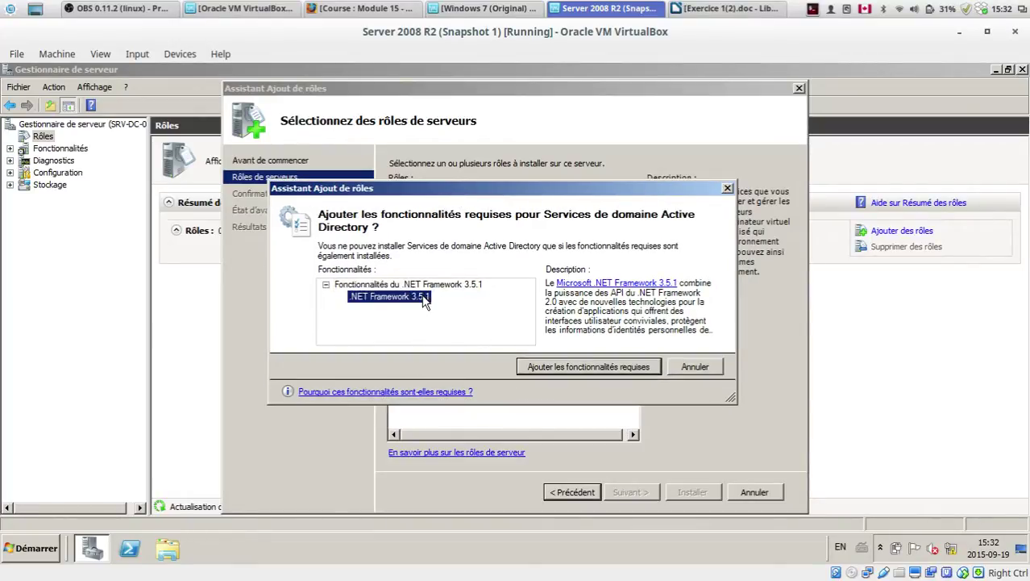
left_click_drag(667, 191, 709, 187)
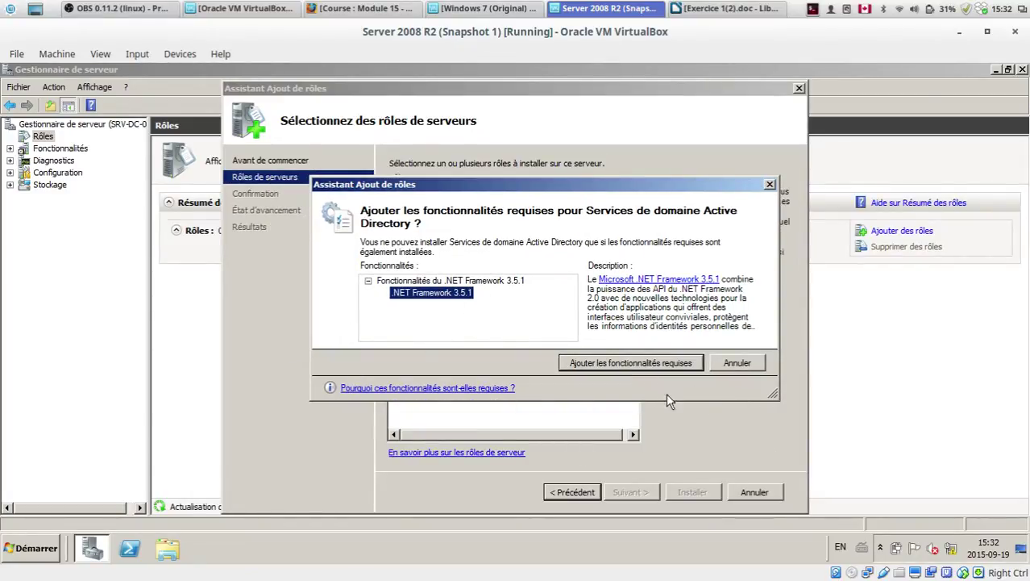
left_click(632, 370)
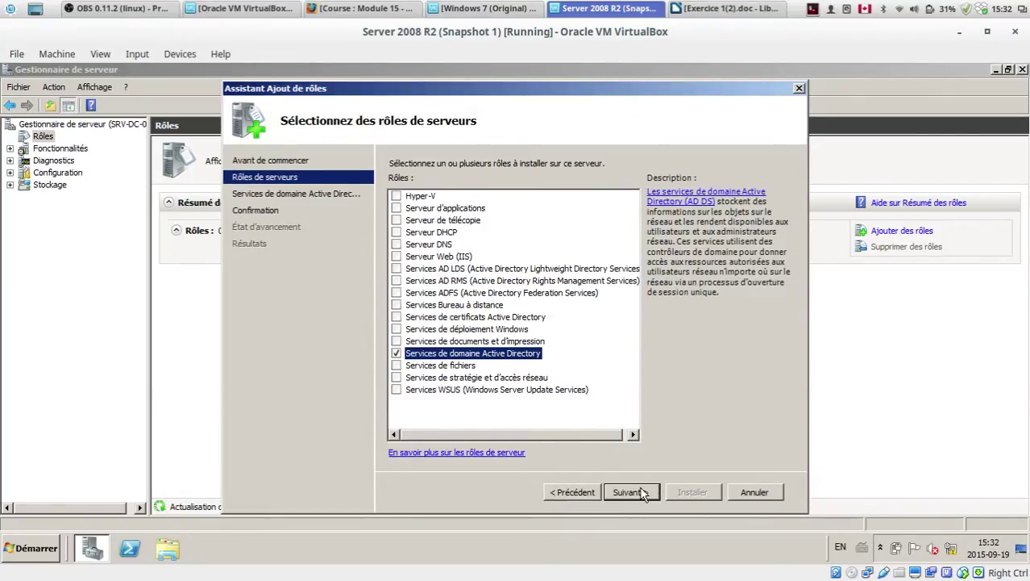
left_click(622, 493)
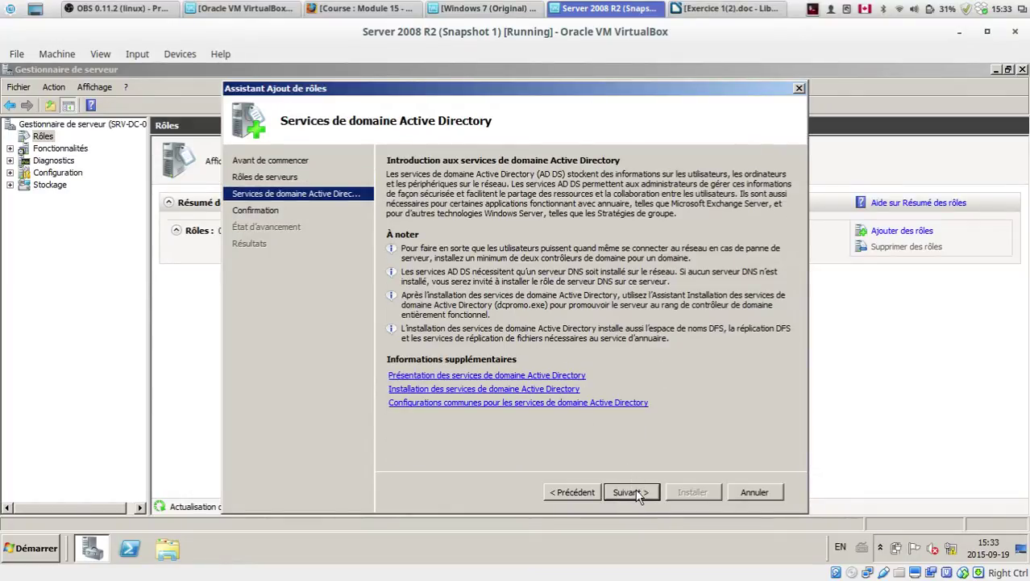
left_click(634, 493)
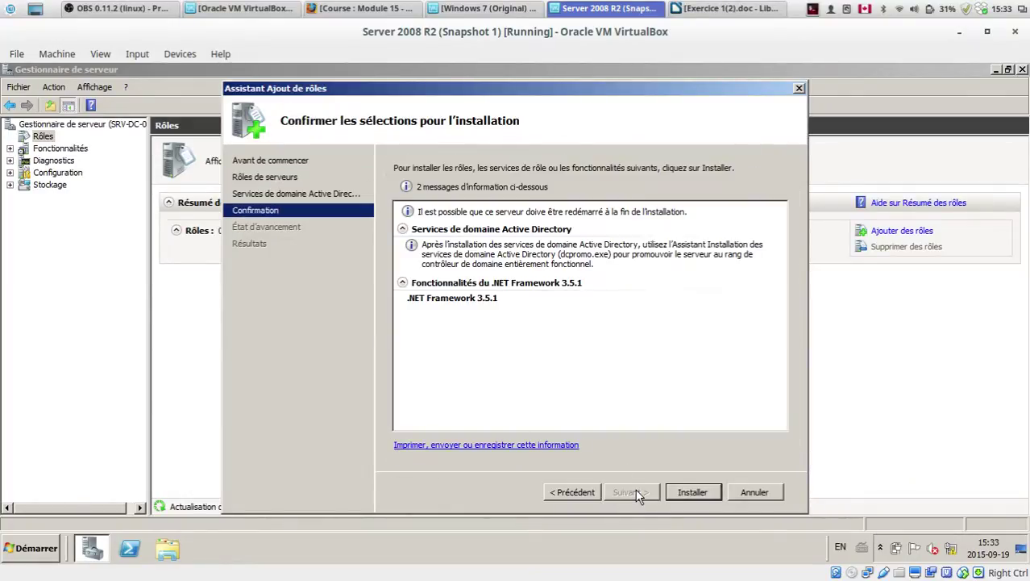
Step: Install AD DS and .NET Framework 3.5.1, then run the VM full-screen with Host+F
left_click(690, 491)
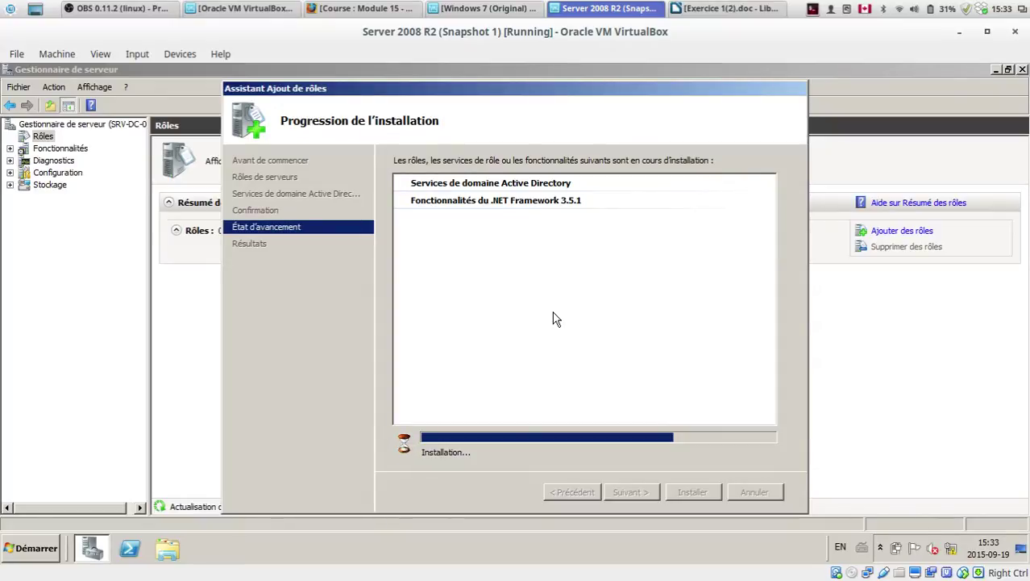
mouse_move(516, 578)
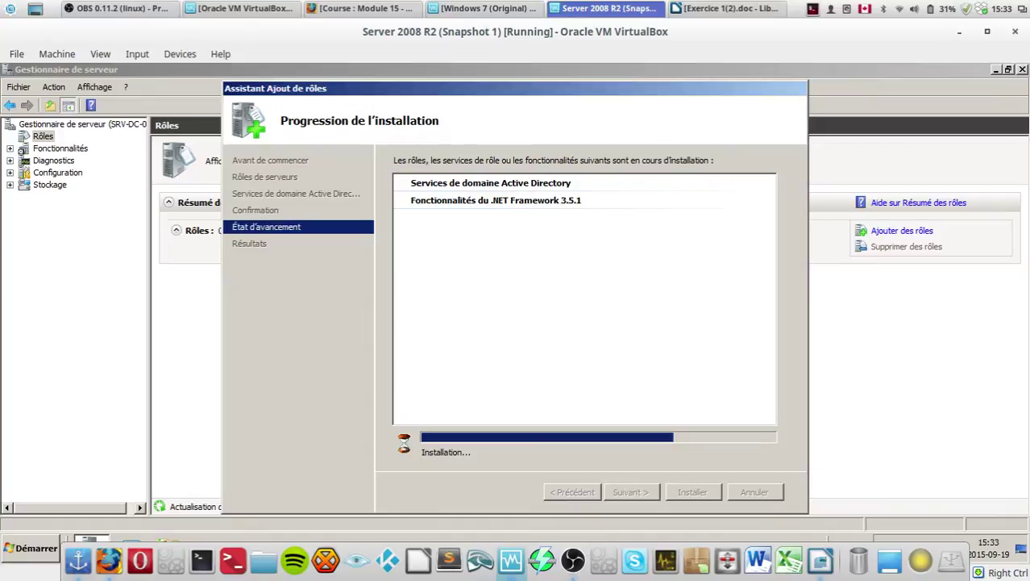
key("alt+Tab")
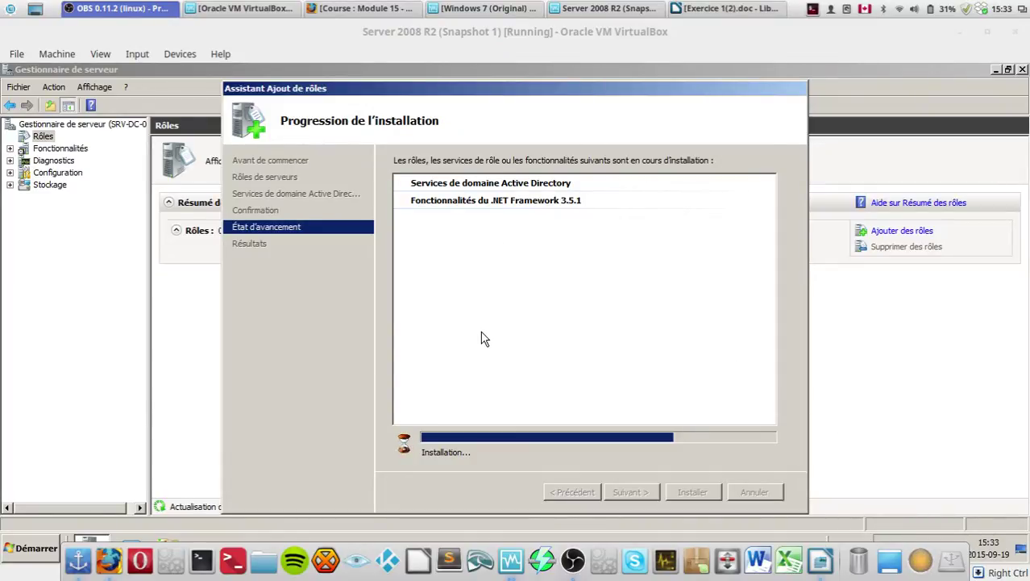
left_click_drag(491, 95, 472, 93)
key("Control_R+f")
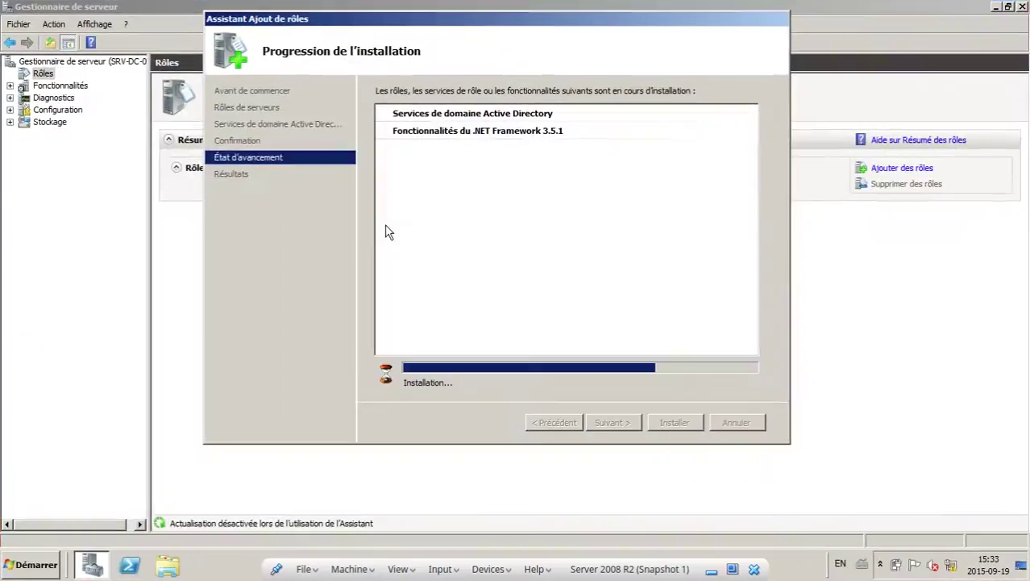
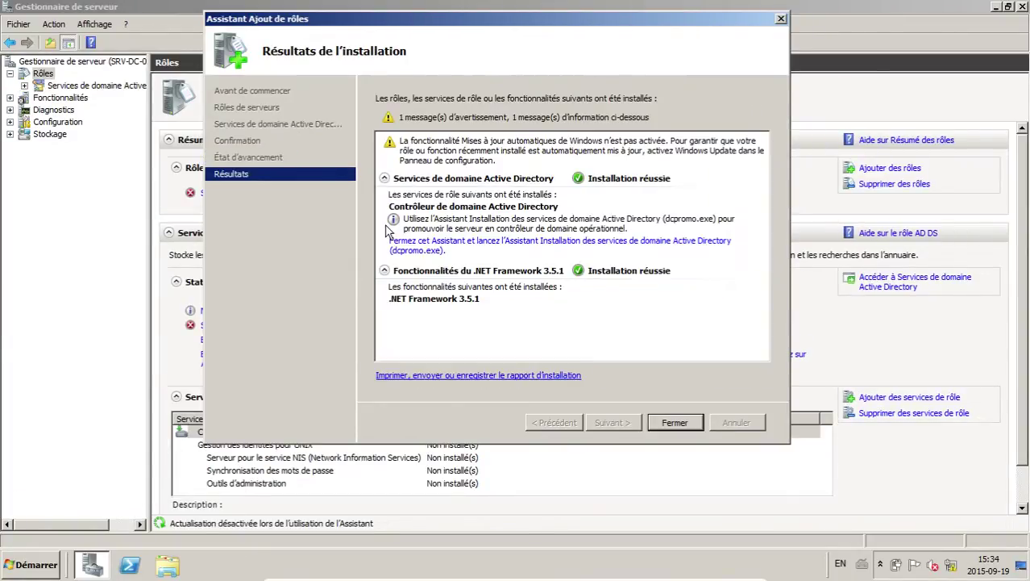
Step: Close the finished Add Roles wizard and open the Services de domaine Active Directory role page
left_click(674, 423)
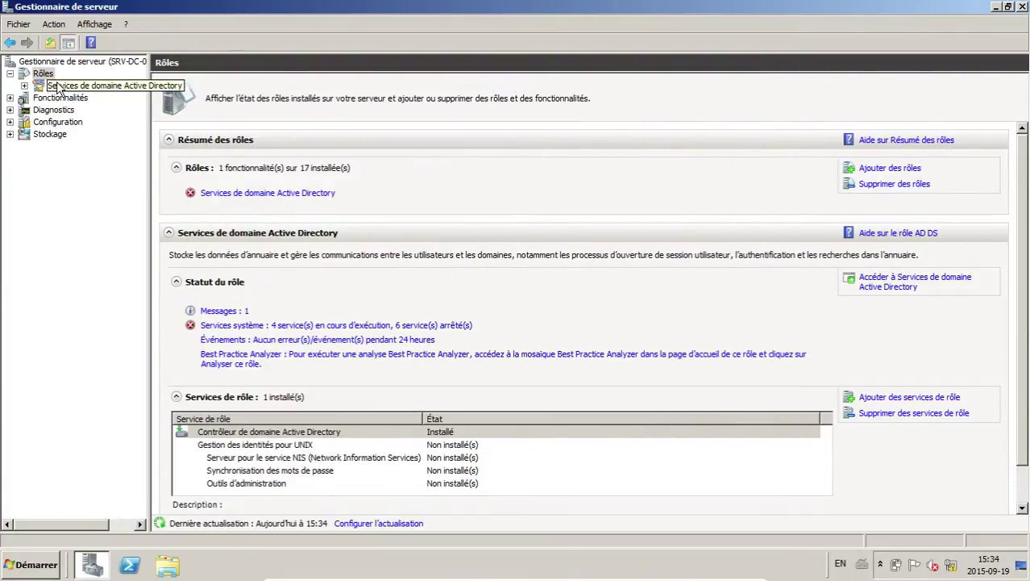
left_click_drag(508, 8, 642, 63)
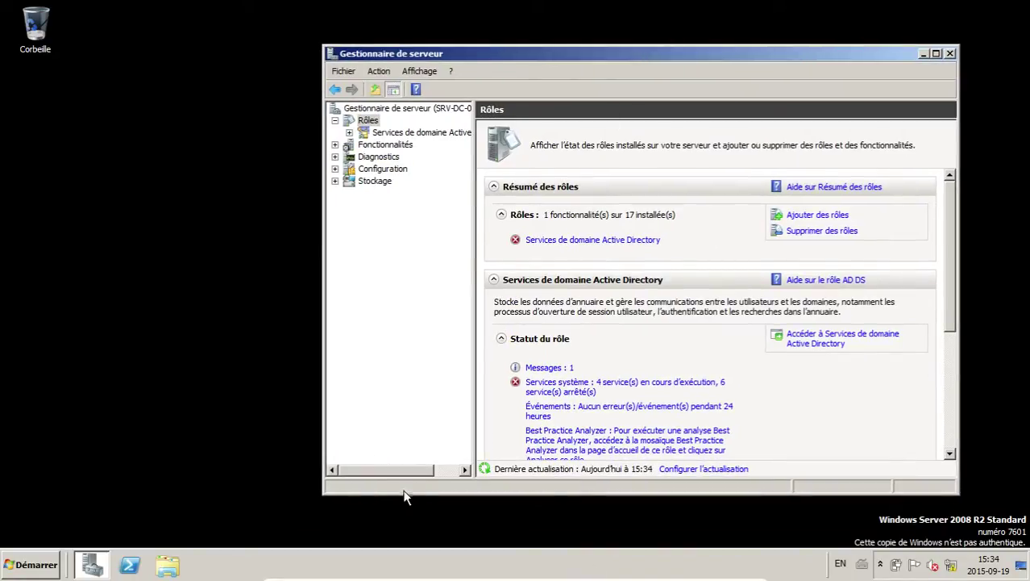
left_click(439, 136)
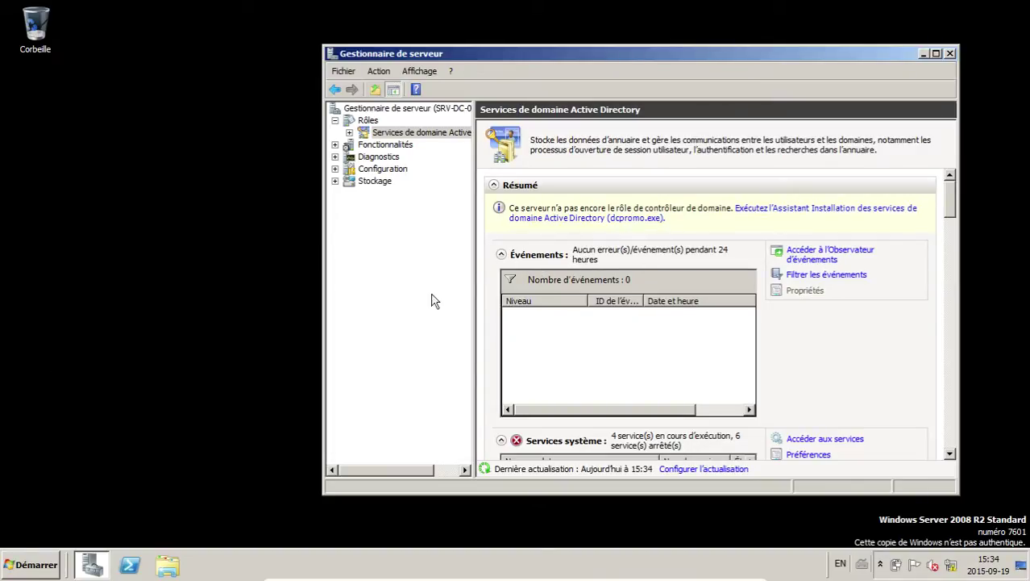
Step: Launch the dcpromo Active Directory installation wizard
left_click(35, 564)
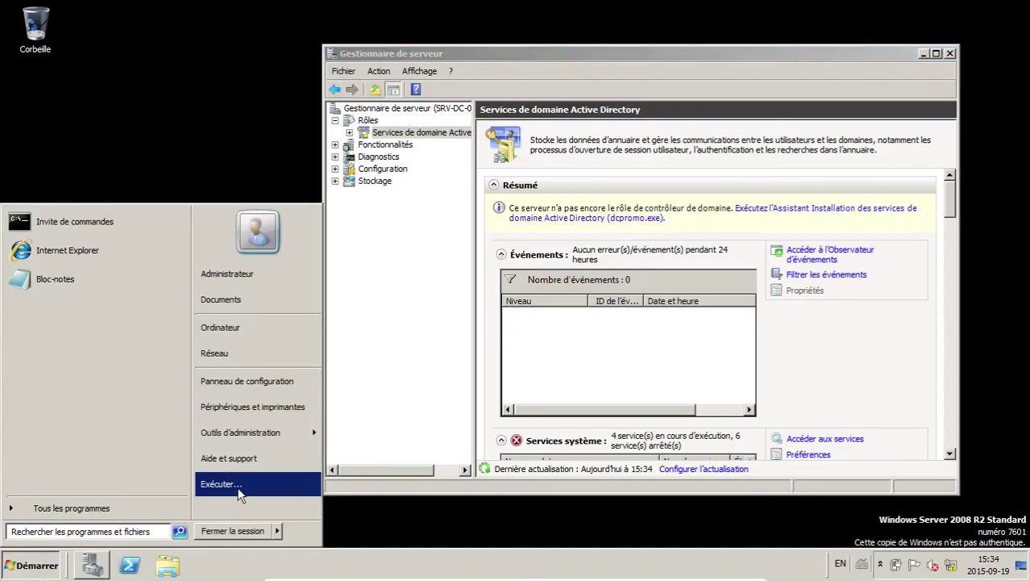
left_click(218, 481)
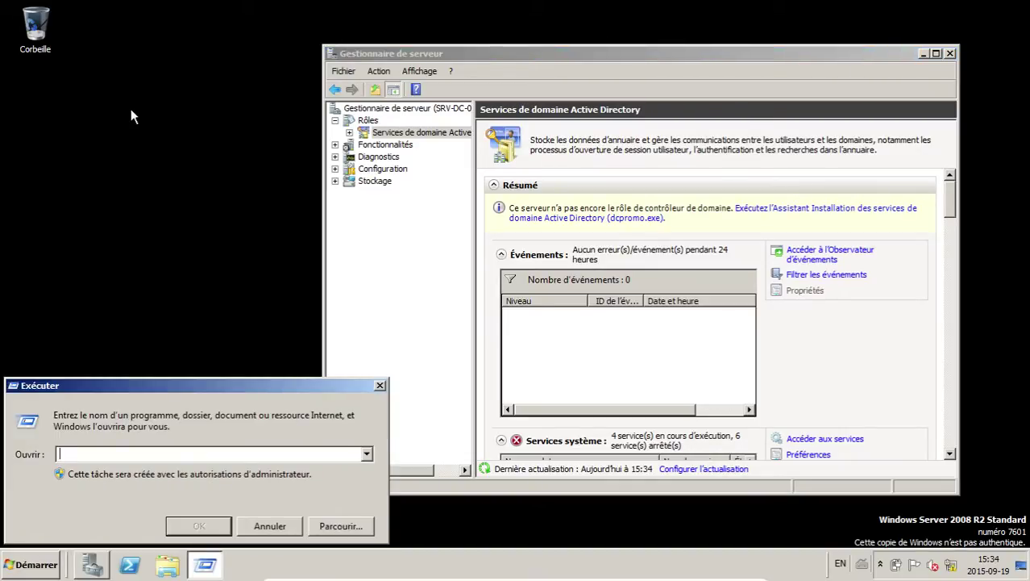
type("dcpromo.exe")
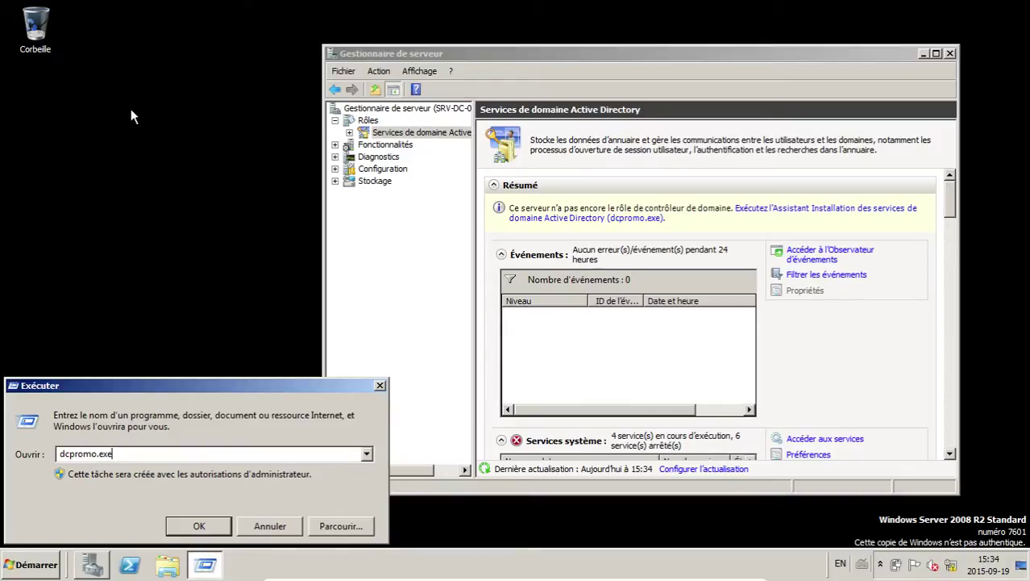
left_click(270, 525)
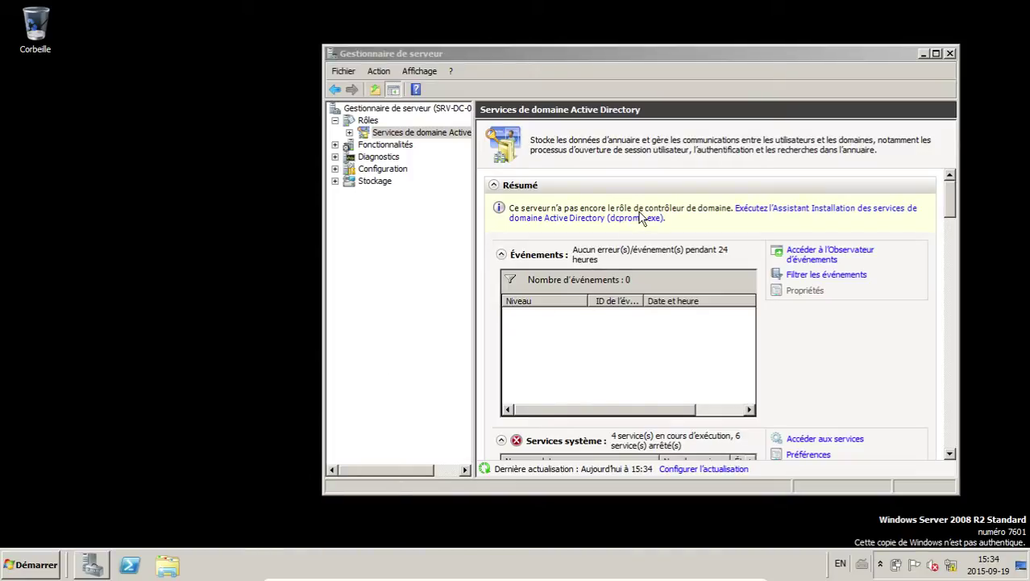
left_click(569, 230)
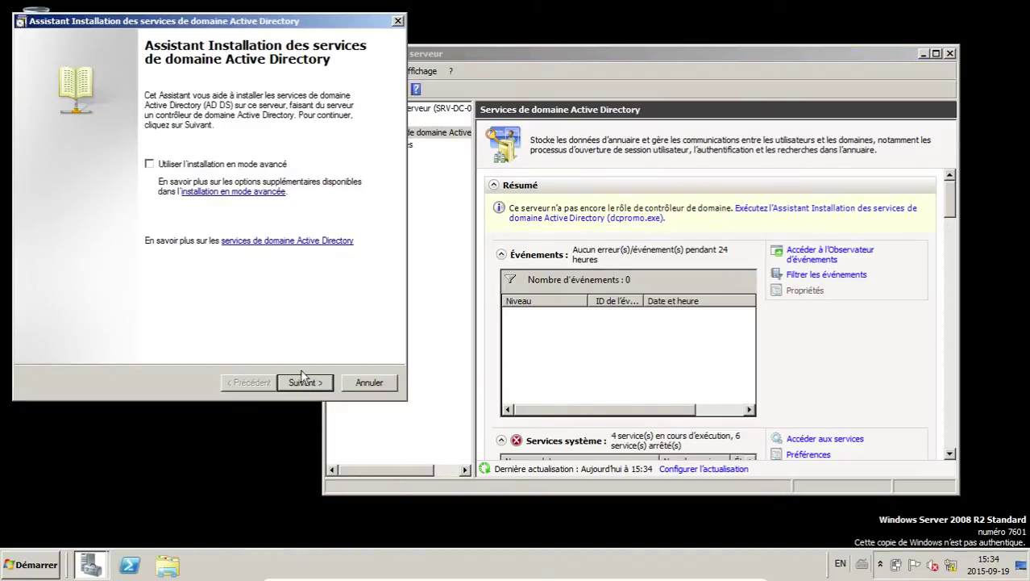
Step: Choose 'Créer un domaine dans une nouvelle forêt' and continue to the forest root naming page
left_click(303, 383)
left_click(312, 383)
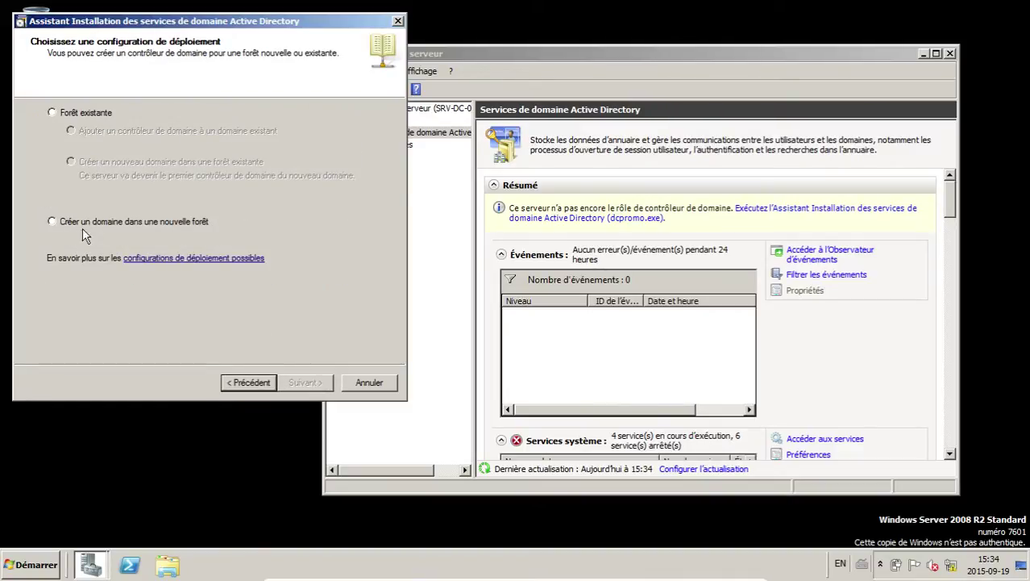
left_click(165, 223)
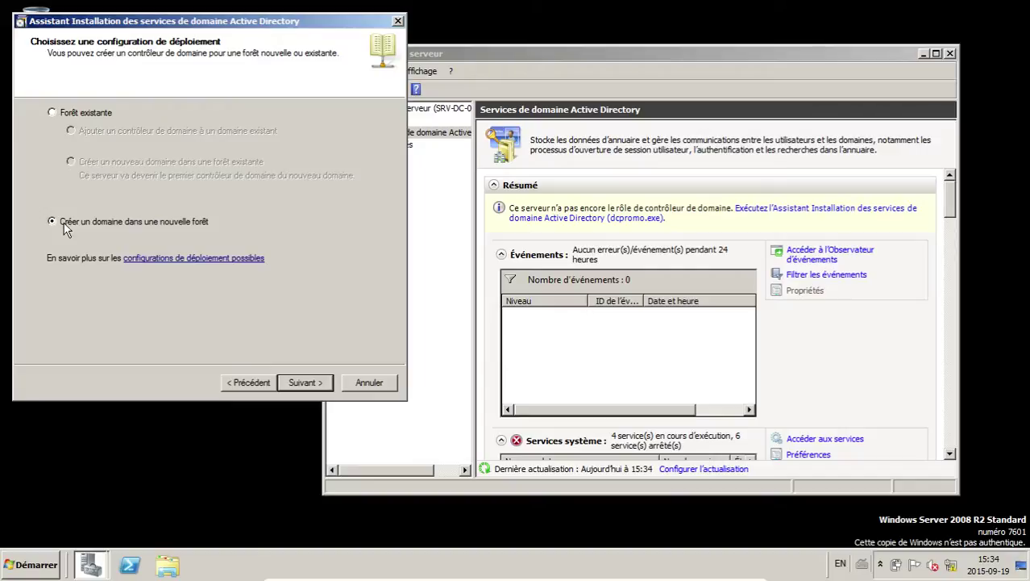
left_click(298, 384)
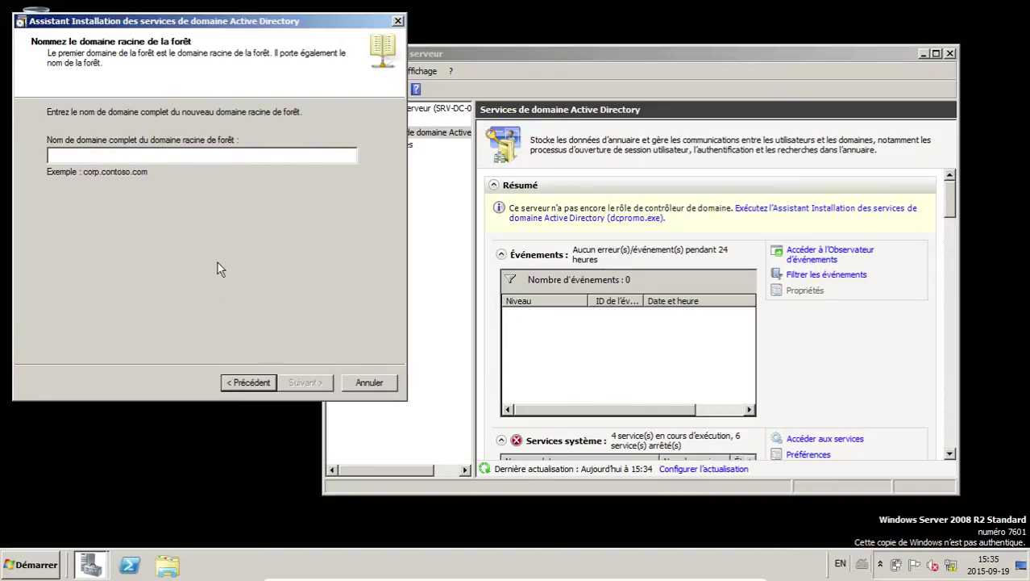
key("Control_R+f")
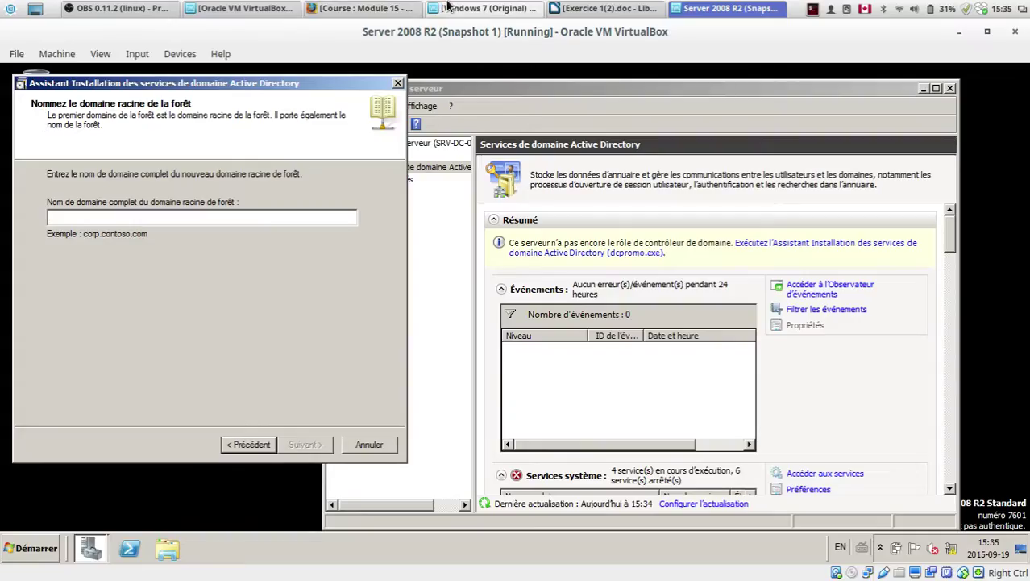
Step: Scroll through Exercice 1 and select the first bullet's domain-name requirement
key("alt+Tab")
key("alt+Tab")
key("alt+Tab")
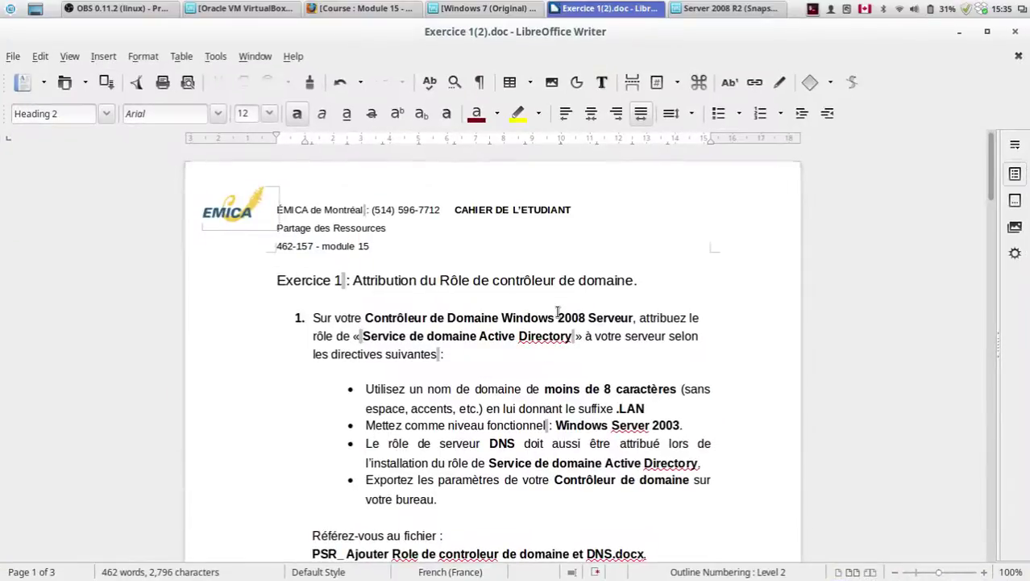
scroll(557, 312, "down", 15)
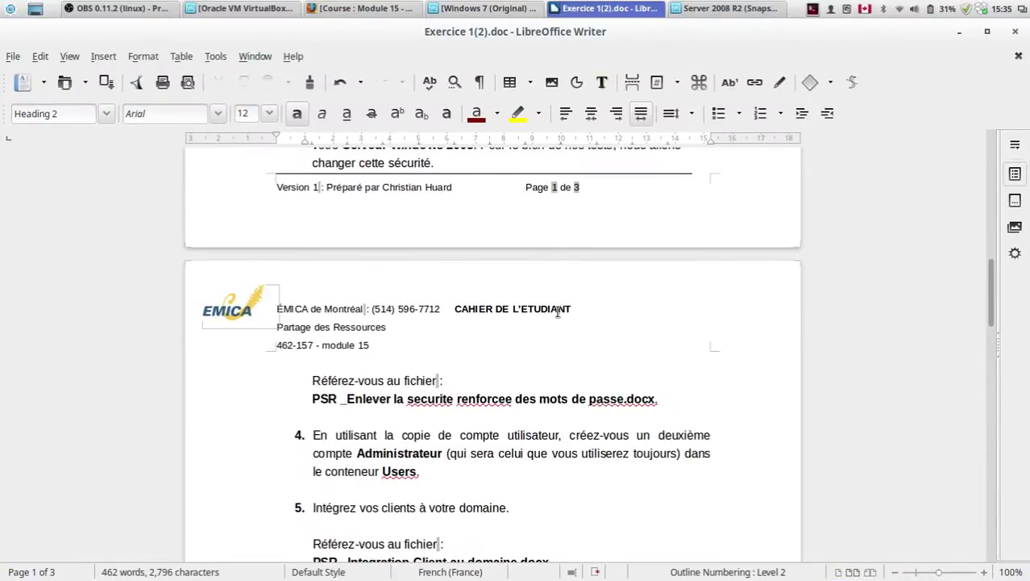
scroll(557, 312, "up", 15)
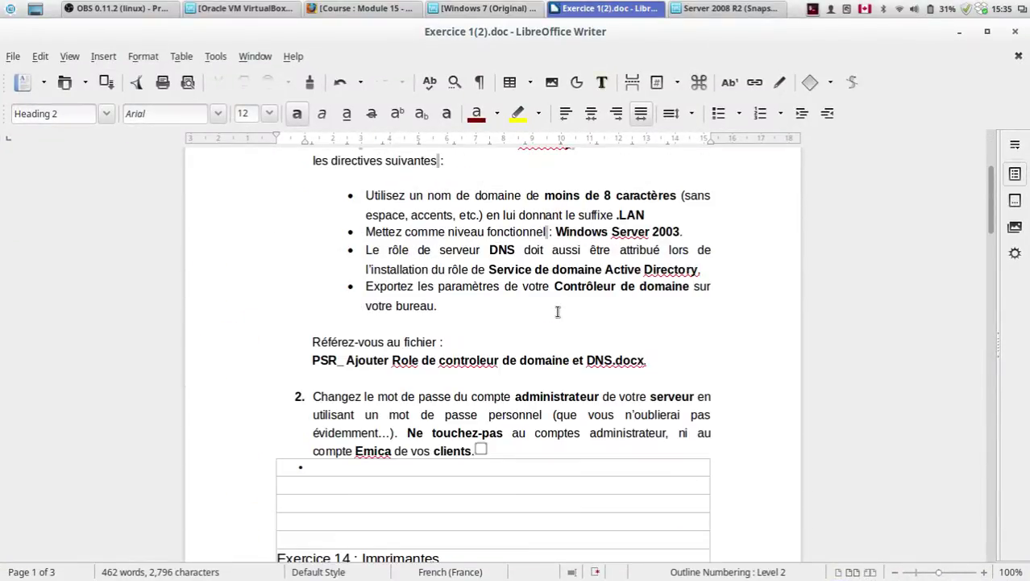
scroll(557, 312, "down", 1)
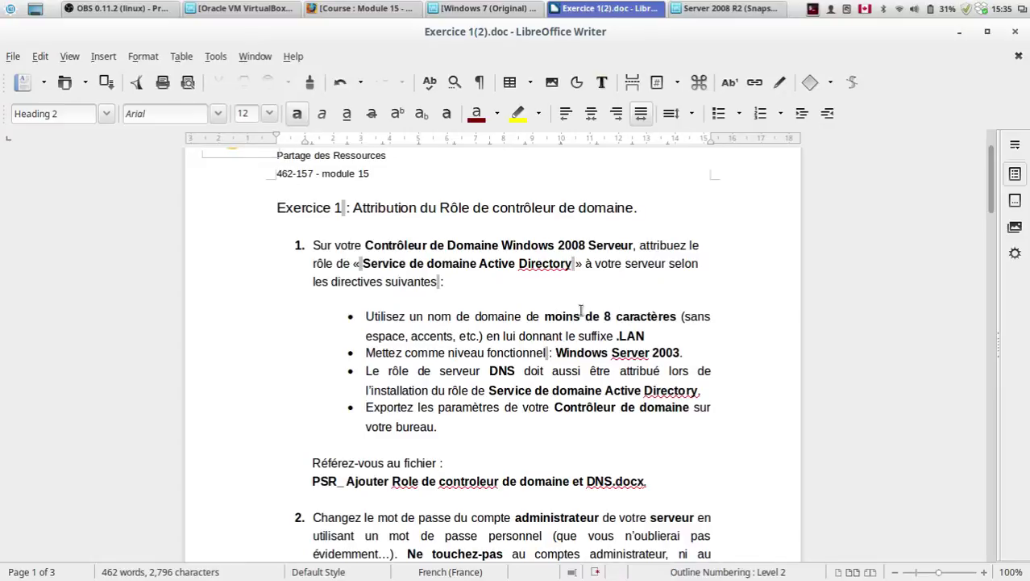
left_click_drag(401, 315, 614, 334)
left_click(643, 334)
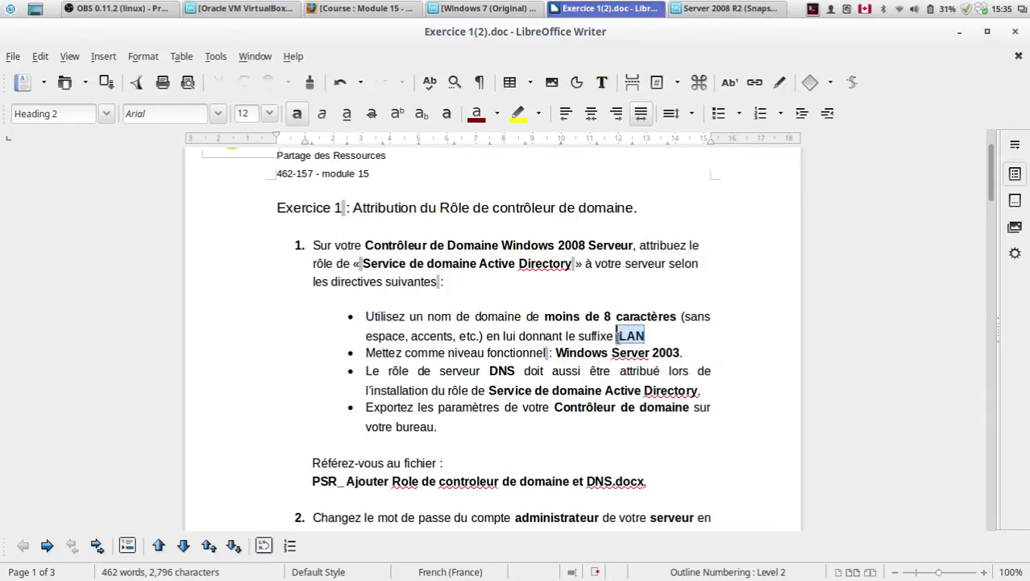
Step: Highlight the .LAN suffix requirement, then minimize the exercise document
mouse_move(617, 335)
left_mouse_down()
mouse_move(645, 337)
mouse_move(616, 334)
left_mouse_up()
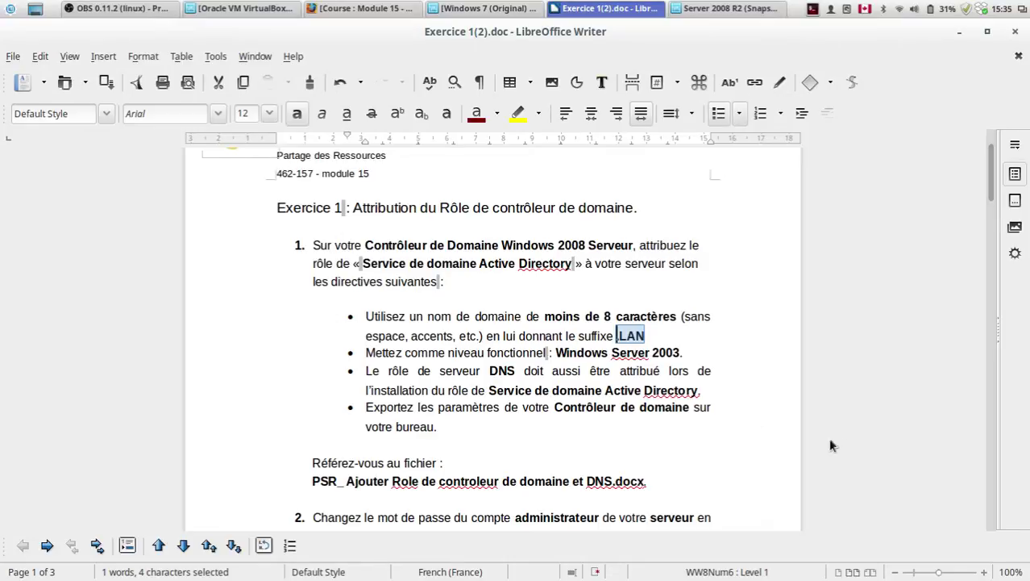
left_click_drag(646, 338, 619, 334)
left_click(617, 335)
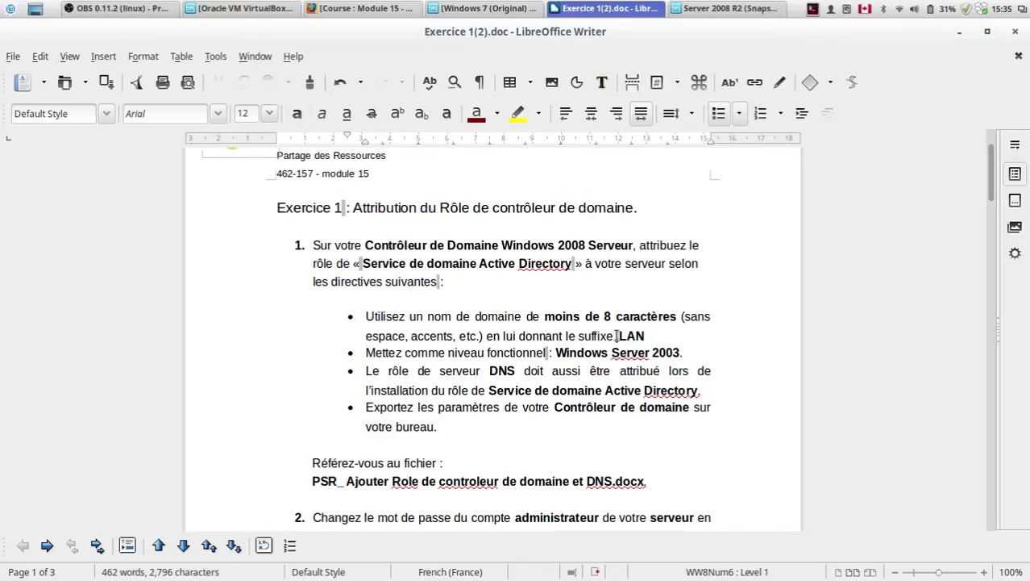
left_click_drag(617, 335, 649, 334)
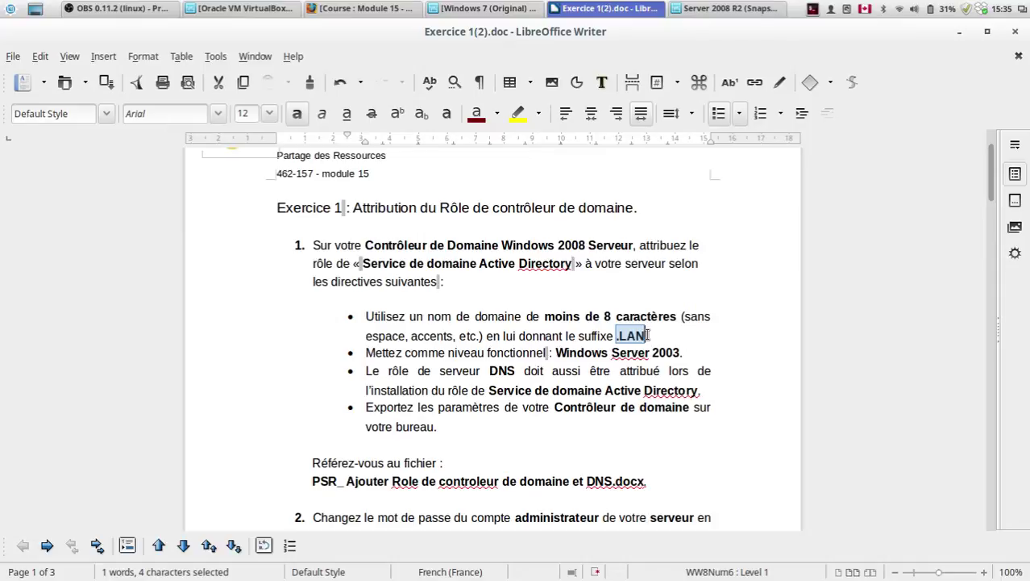
left_click(647, 334)
left_click_drag(645, 334, 619, 333)
left_click(654, 337)
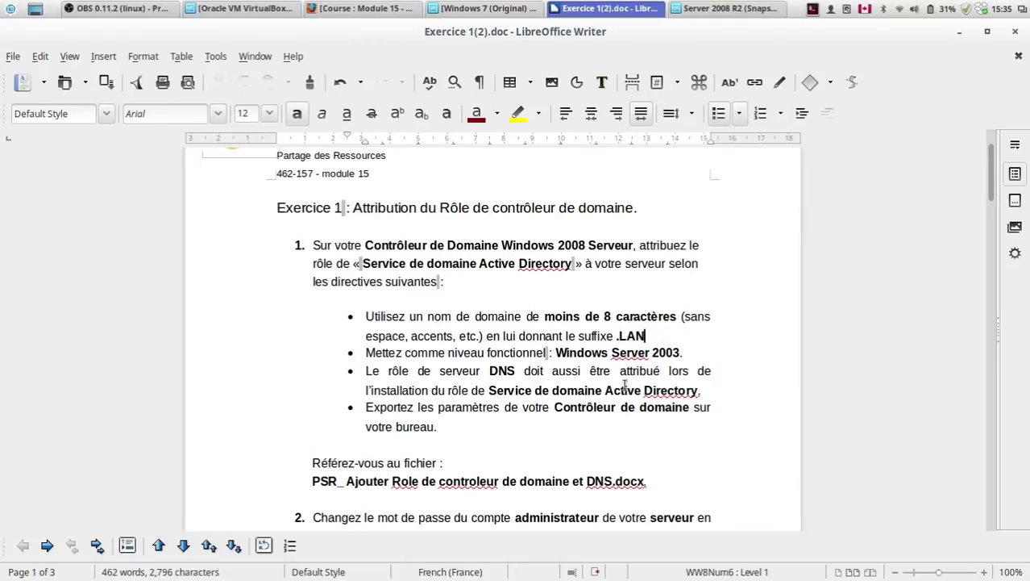
left_click_drag(646, 335, 617, 334)
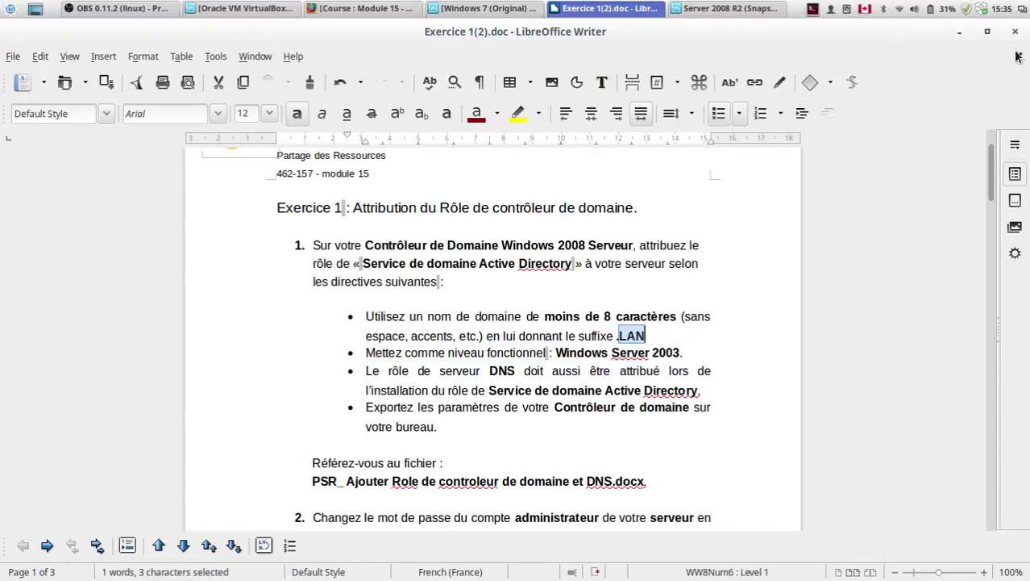
left_click(960, 32)
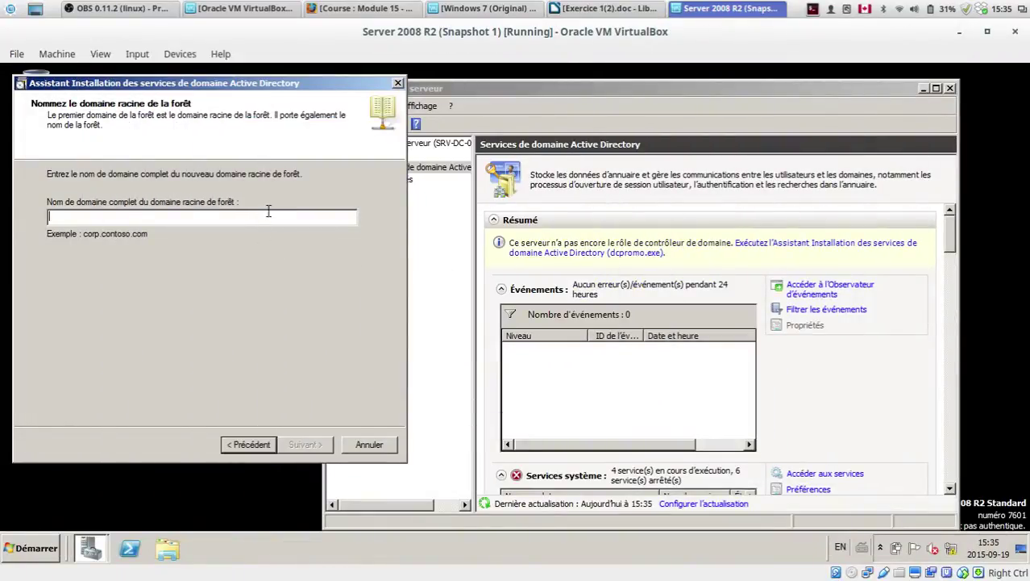
Step: Enter kian.lan as the forest root domain name and submit it
left_click_drag(300, 82, 529, 99)
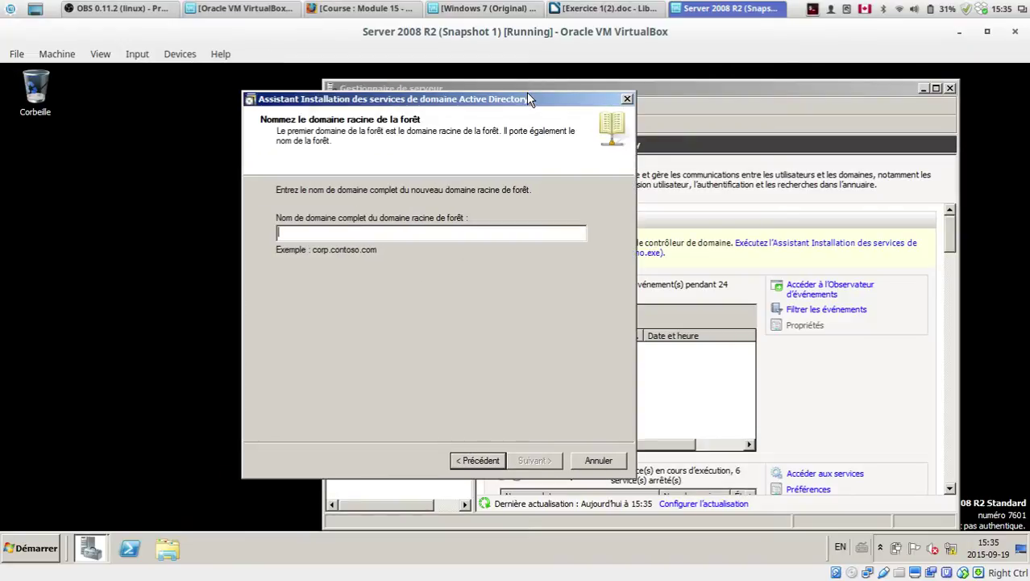
type("kian.lan")
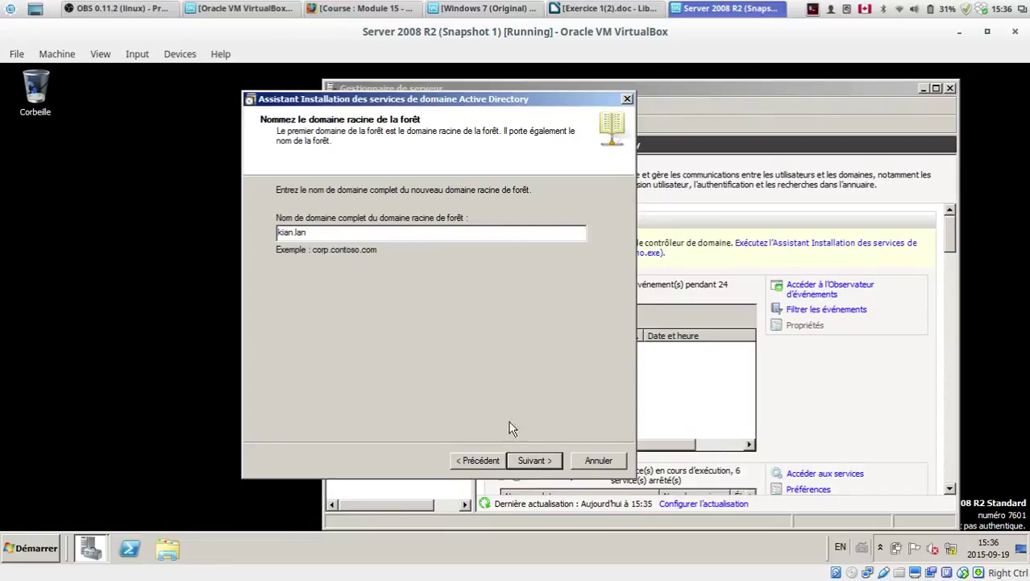
left_click(534, 463)
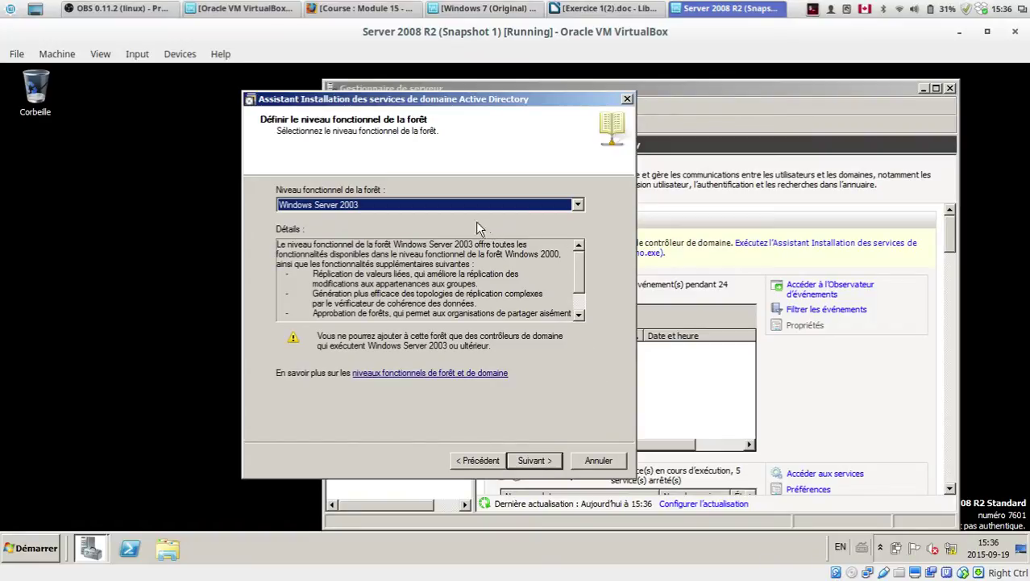
Step: Keep Windows Server 2003 as the forest and domain functional levels
left_click(420, 205)
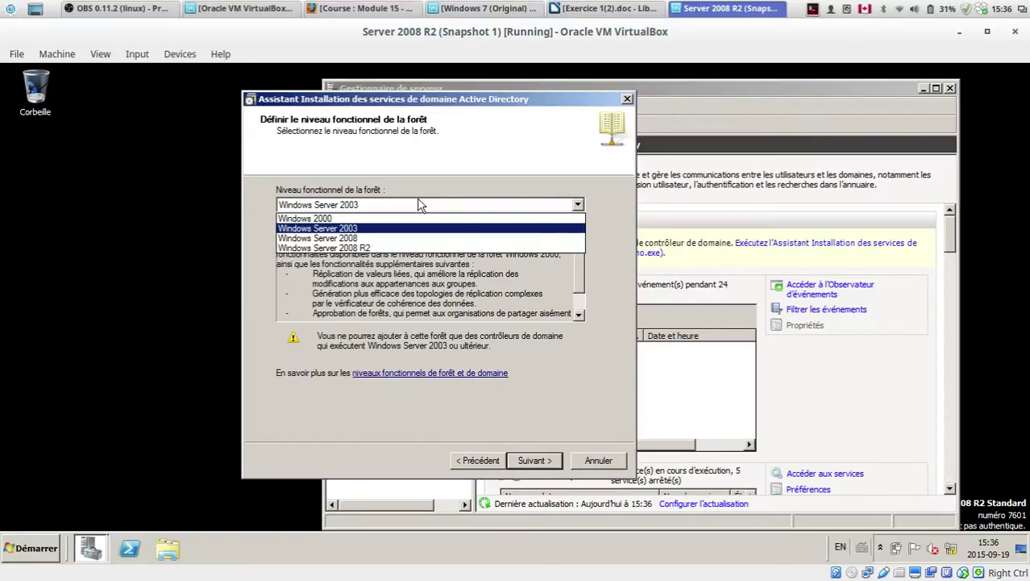
left_click(337, 230)
left_click(362, 206)
left_click(310, 229)
left_click_drag(583, 289, 532, 478)
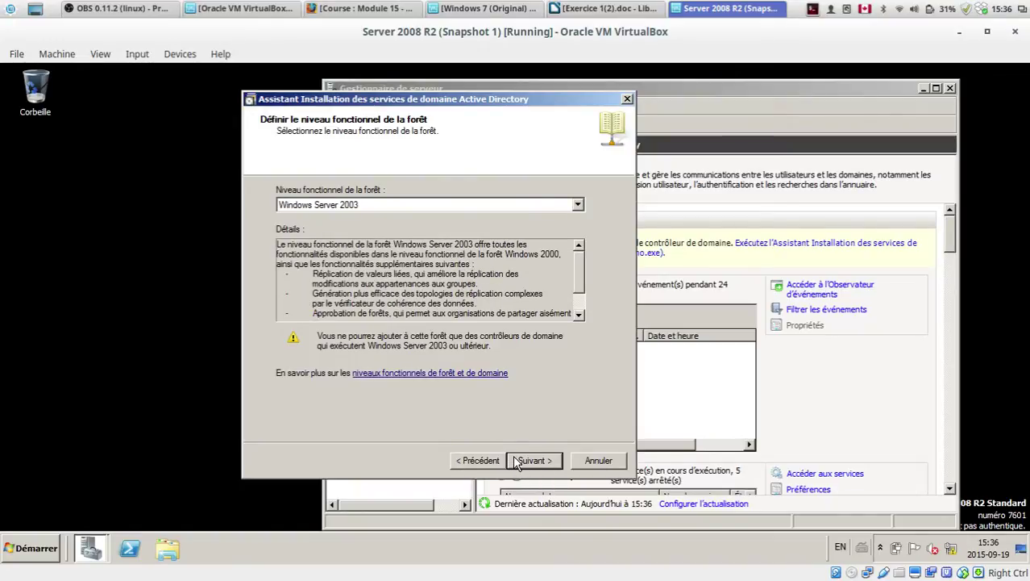
left_click(533, 460)
left_click(517, 462)
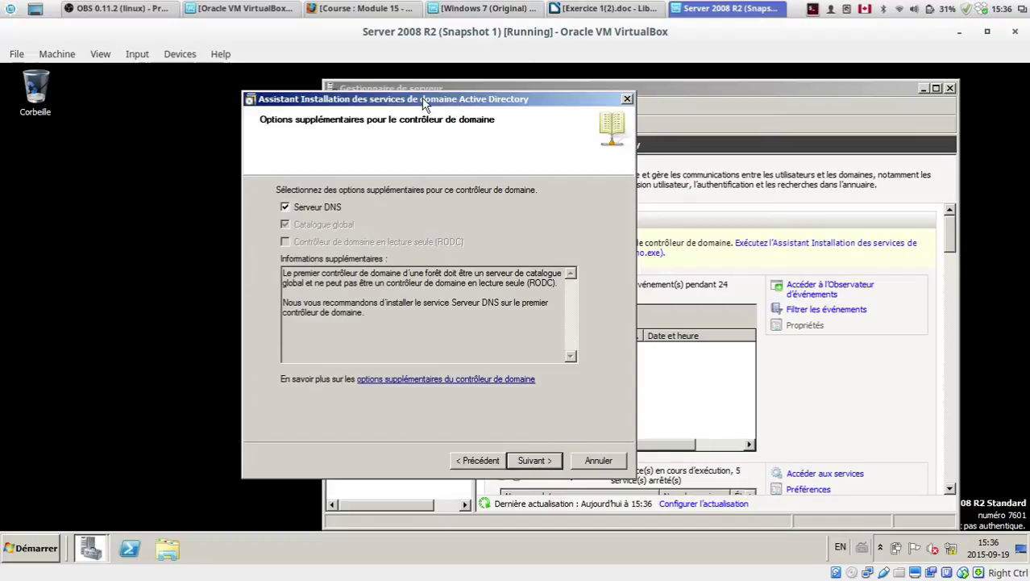
Step: Keep DNS Server checked, accept the delegation warning, and keep the default C:\Windows folders
left_click_drag(426, 101, 500, 95)
left_click(613, 454)
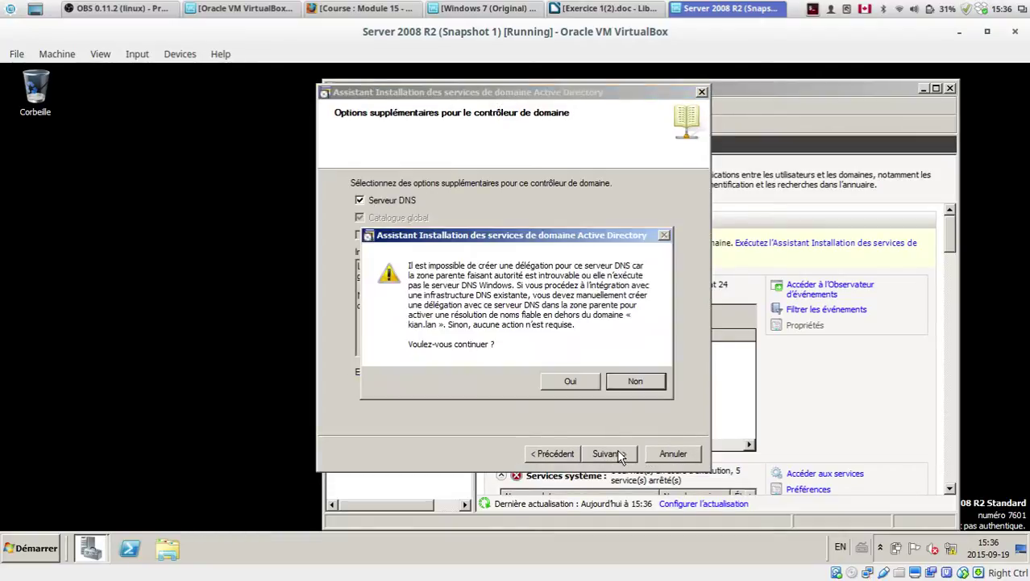
left_click(553, 380)
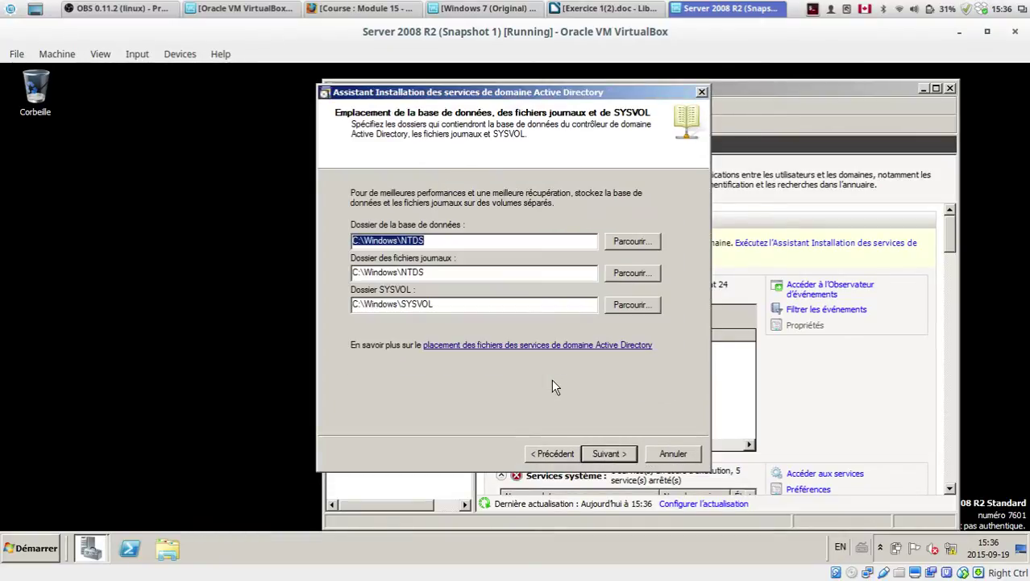
left_click(434, 241)
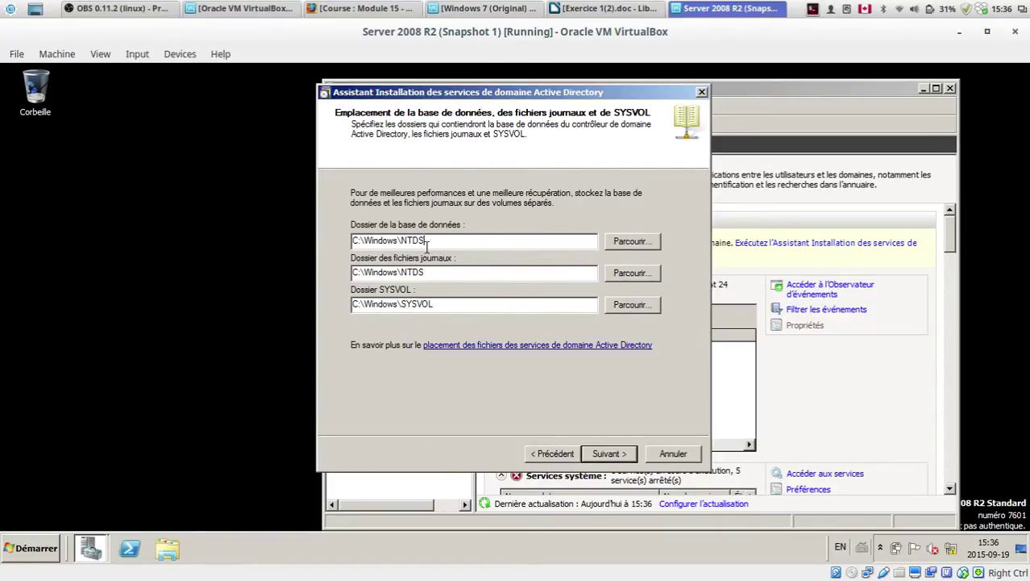
left_click(609, 454)
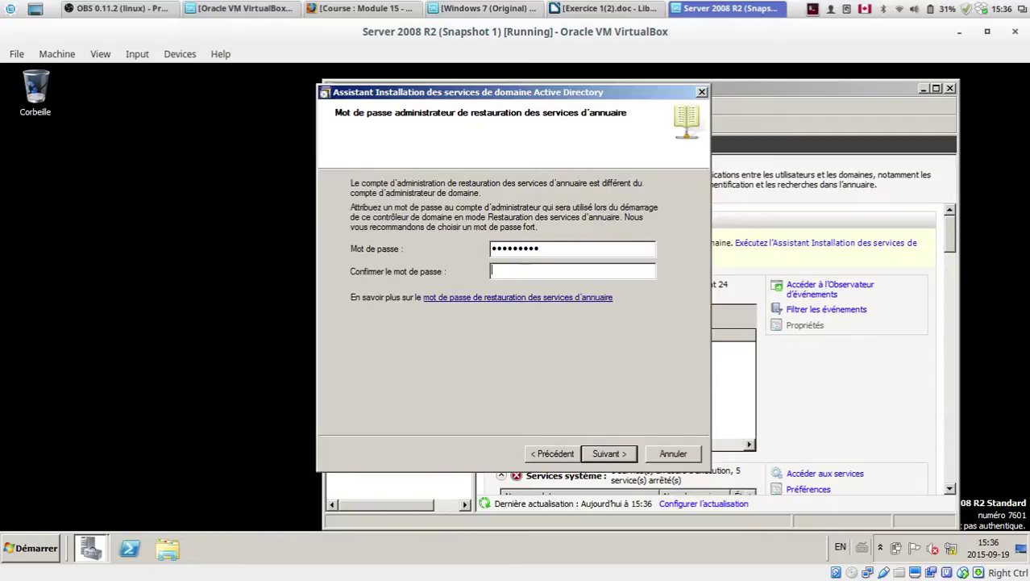
Step: Re-enter the restore-mode password in 'Confirmer le mot de passe' and nudge the wizard right
key("Tab")
type("P")
left_click_drag(537, 95, 544, 99)
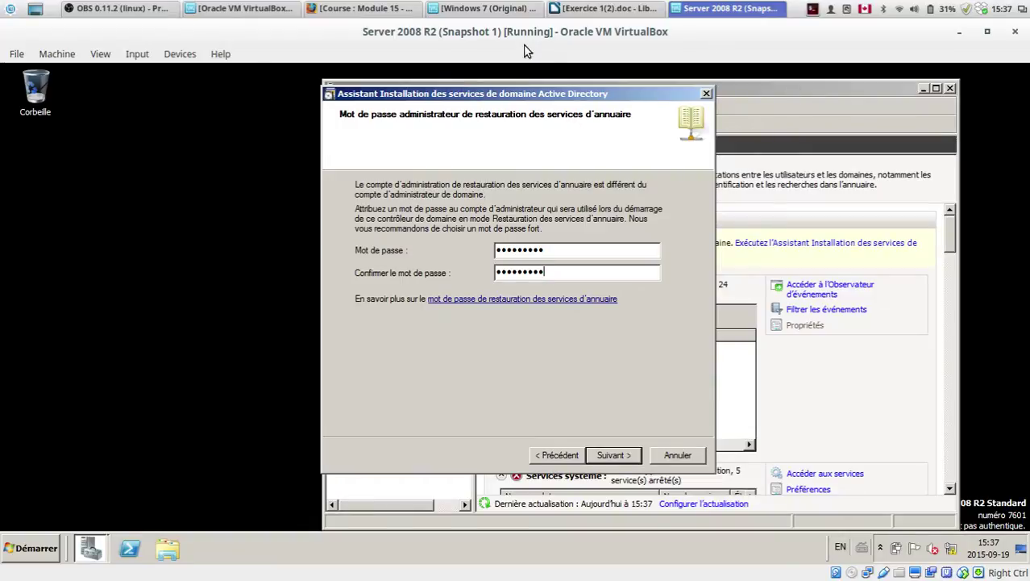
left_click_drag(543, 100, 561, 107)
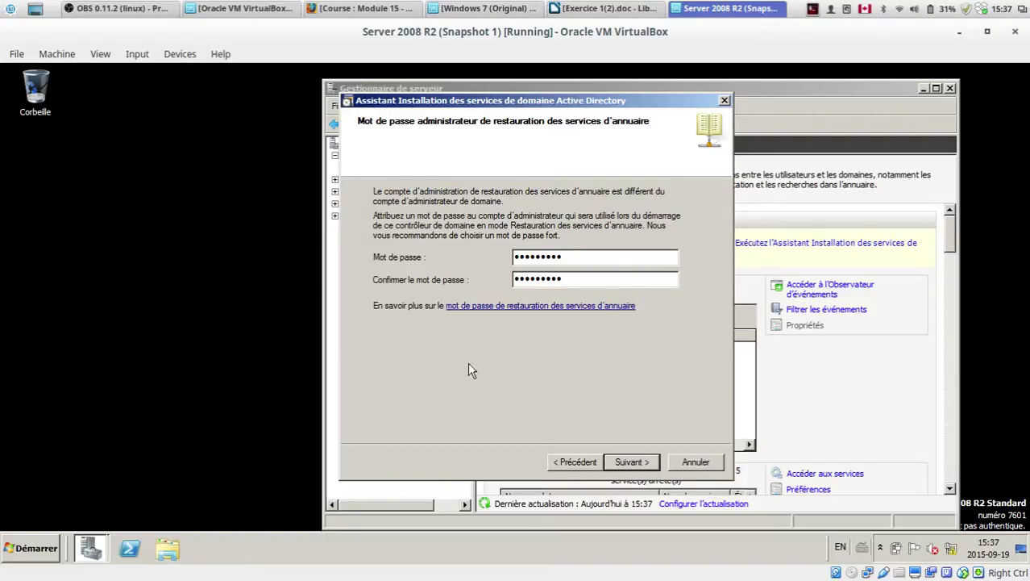
left_click_drag(568, 279, 425, 273)
left_click(567, 277)
left_click_drag(594, 284, 459, 282)
left_click(578, 279)
Step: Search the web for 'mot de passe de restauration des services d'annuaire' in a new Firefox tab
left_click(374, 7)
double_click(417, 42)
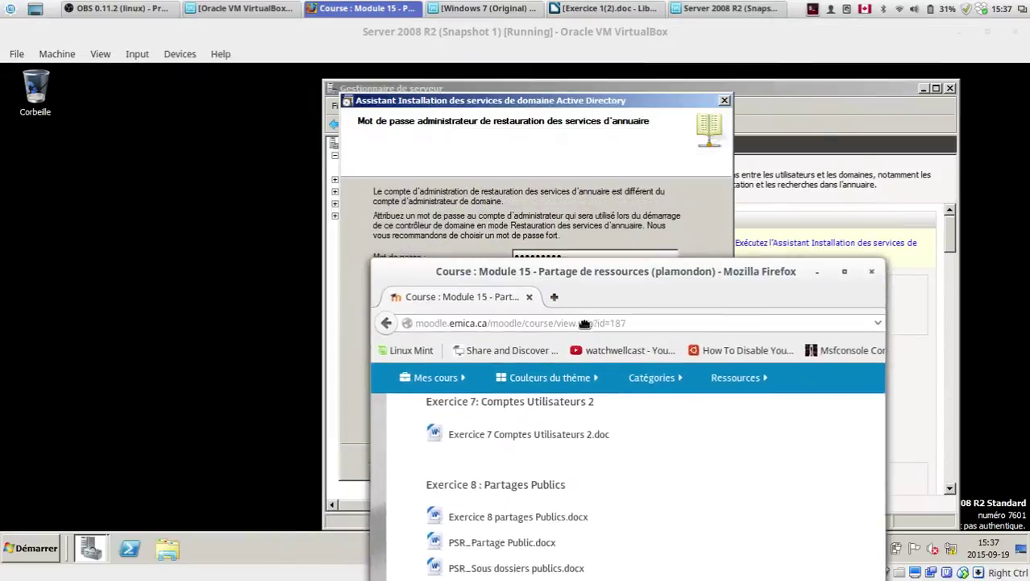
left_click(634, 403)
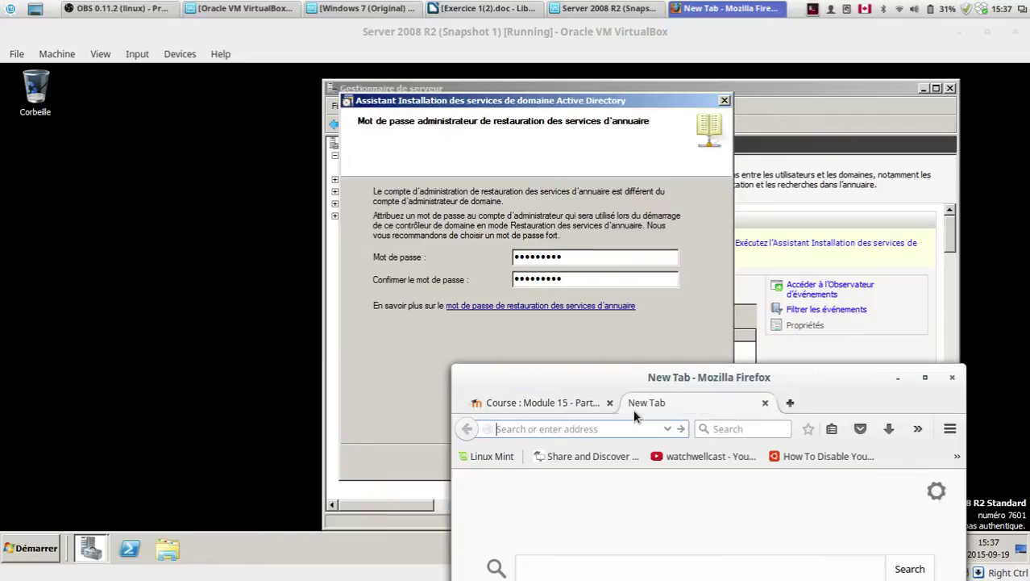
type("mot")
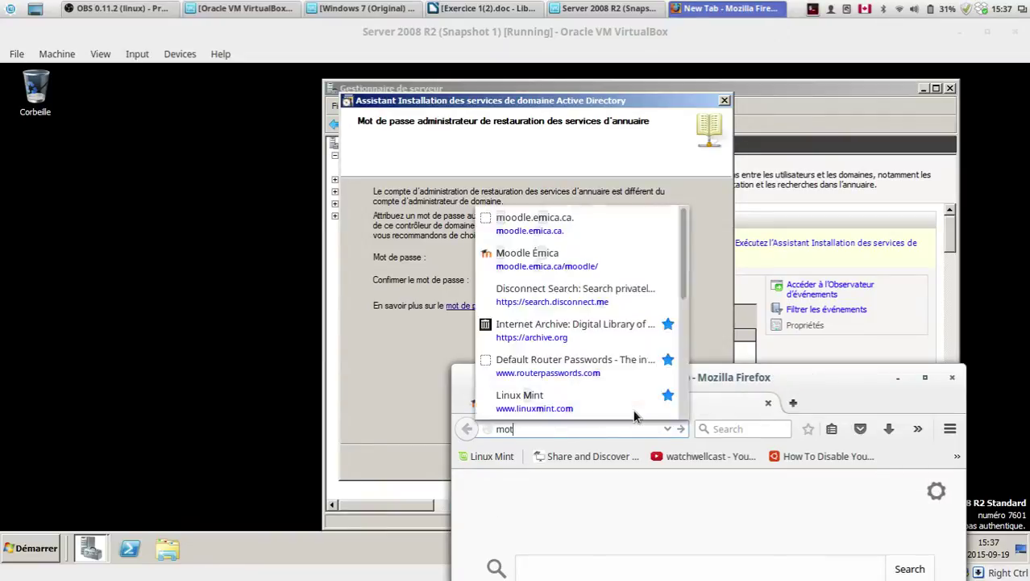
type(" de passe ")
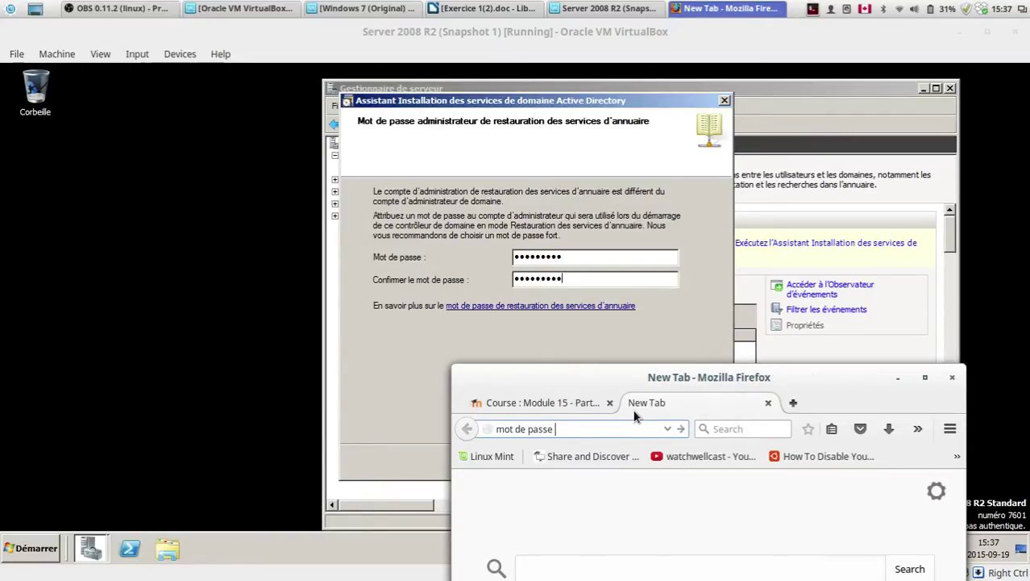
type("de restauration des services de")
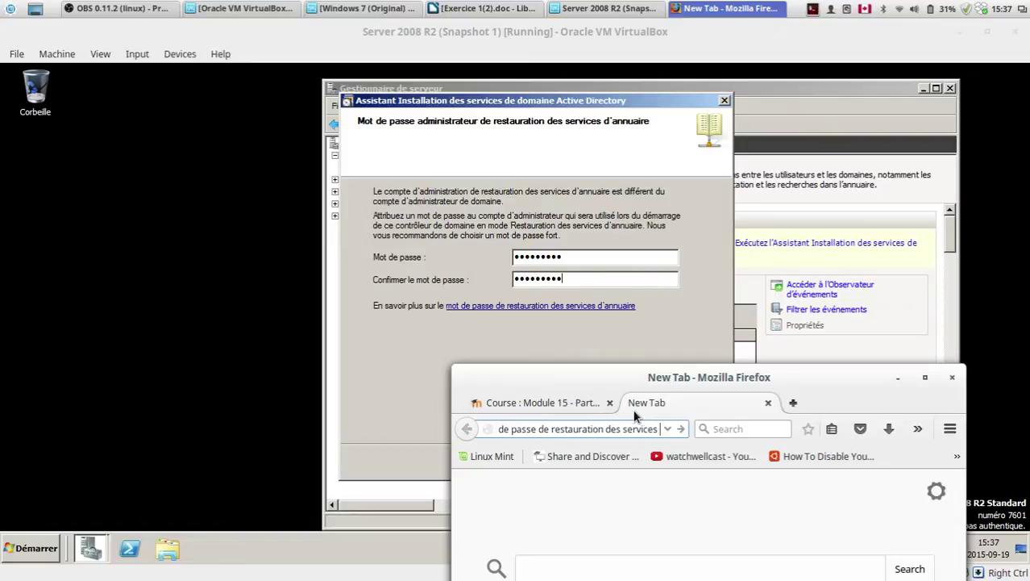
key("BackSpace")
type("'annuaire")
key("Return")
Step: Open the Microsoft TechNet result from the search results
key("alt+Tab")
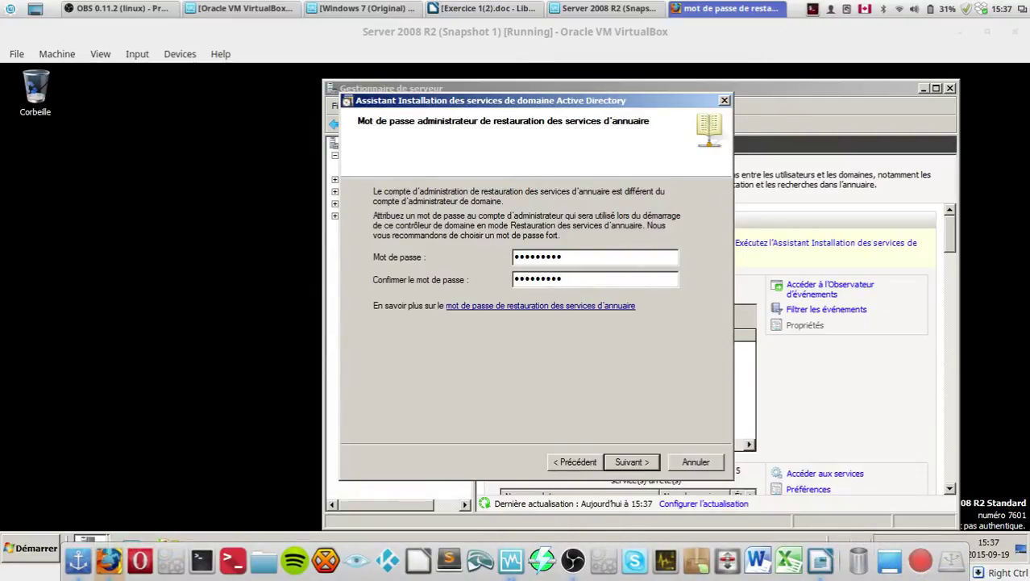
left_click(744, 8)
double_click(726, 32)
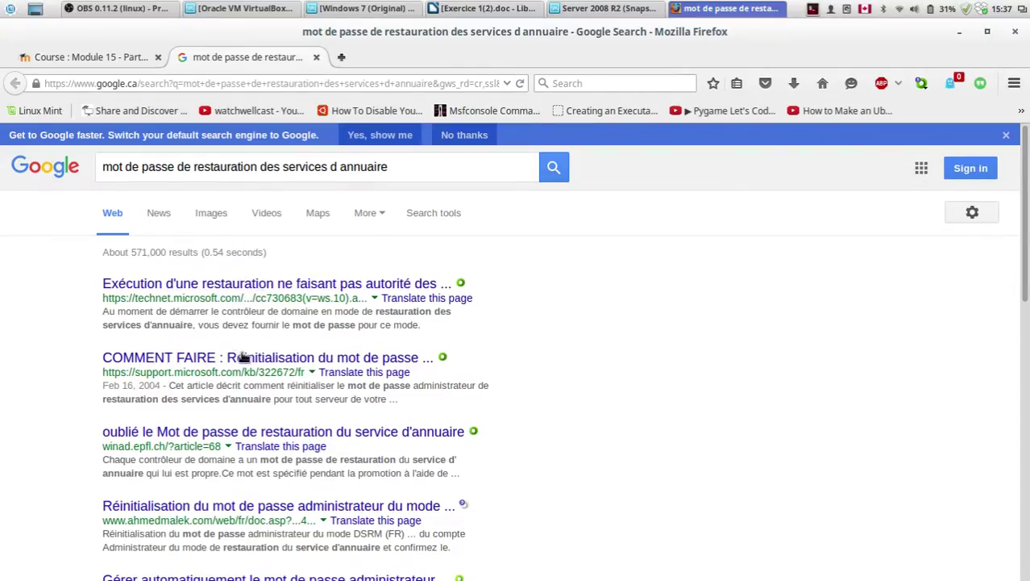
scroll(290, 480, "down", 2)
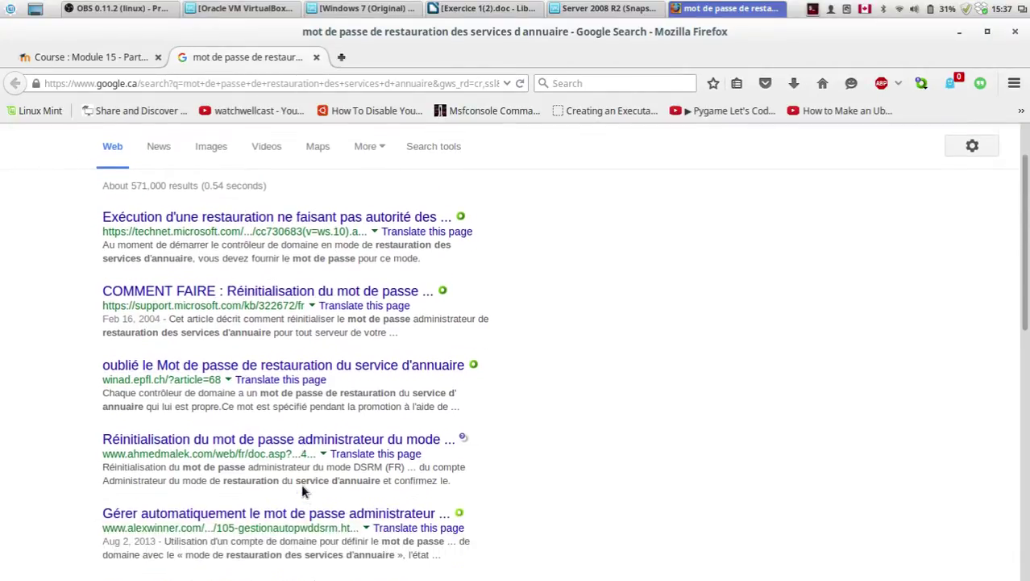
scroll(303, 490, "down", 1)
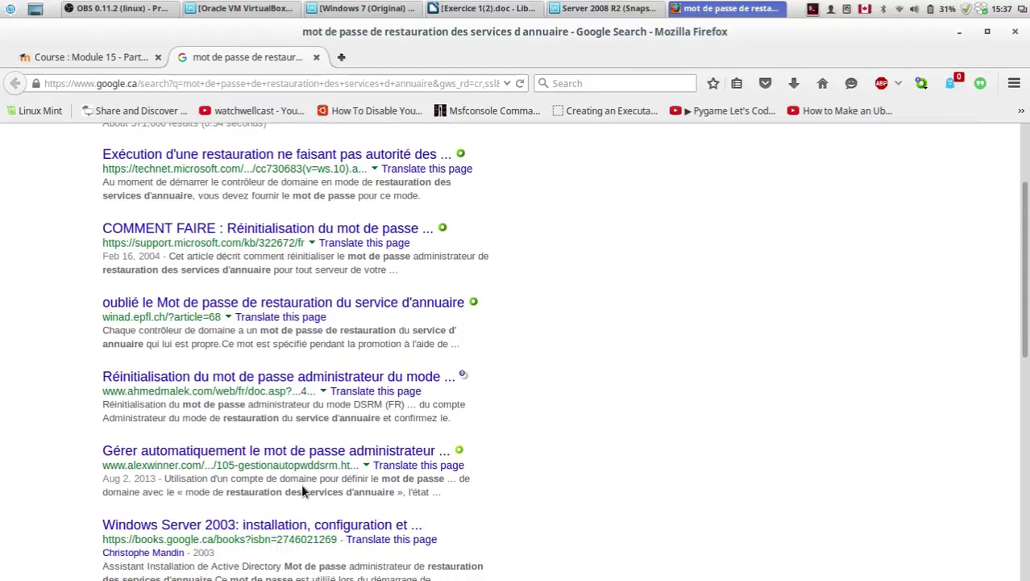
scroll(282, 484, "up", 3)
left_click(321, 284)
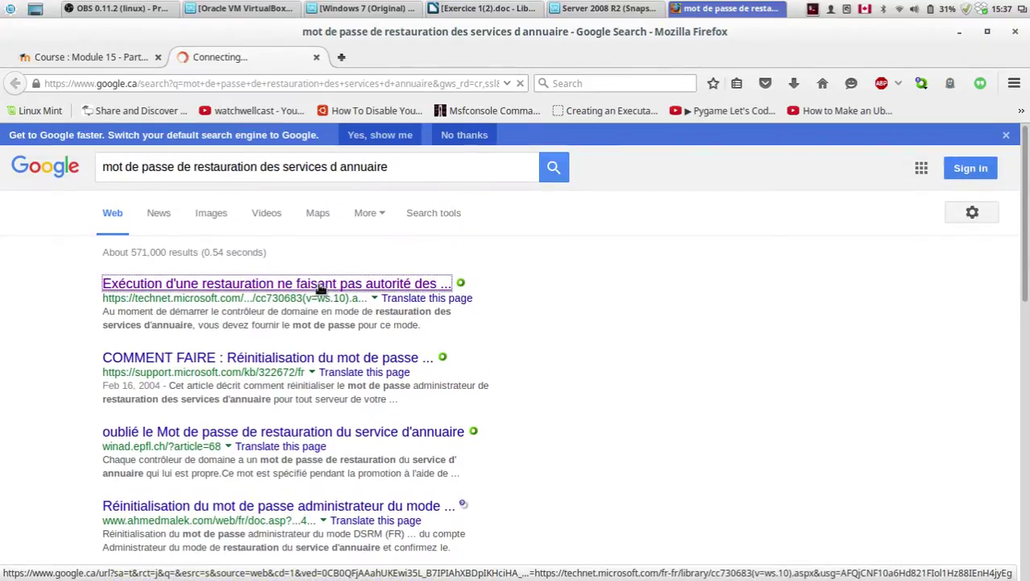
Step: Read the TechNet article on AD DS restore, then close its tab and hide Firefox
scroll(495, 343, "down", 5)
scroll(495, 342, "down", 4)
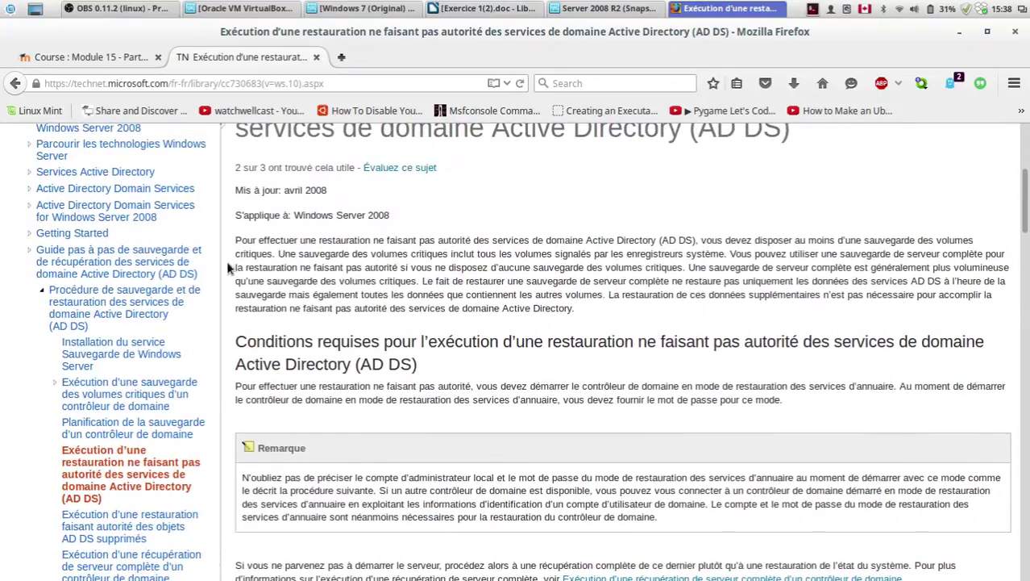
left_click_drag(402, 241, 634, 242)
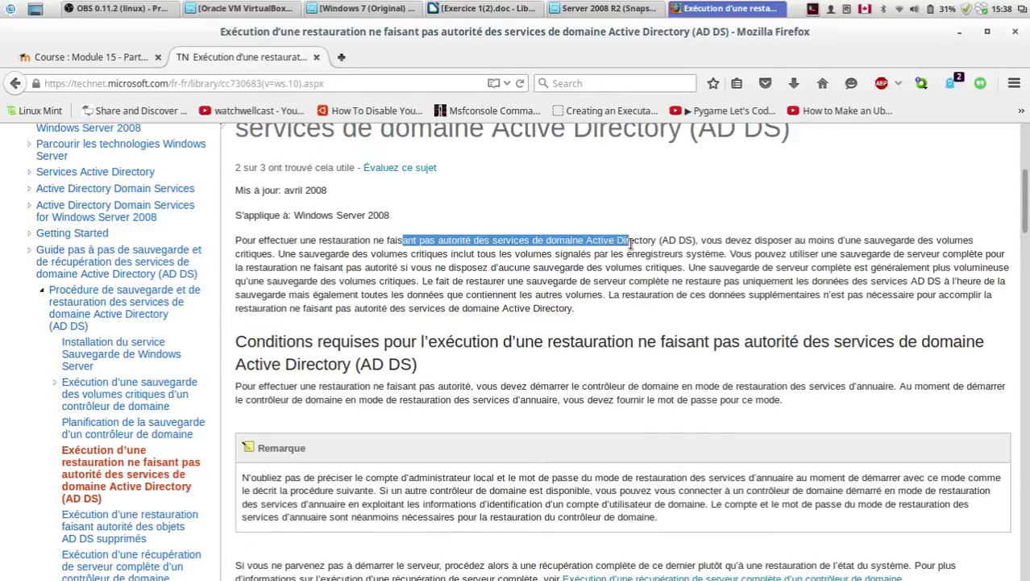
left_click(539, 242)
left_click_drag(495, 241, 645, 241)
left_click(646, 241)
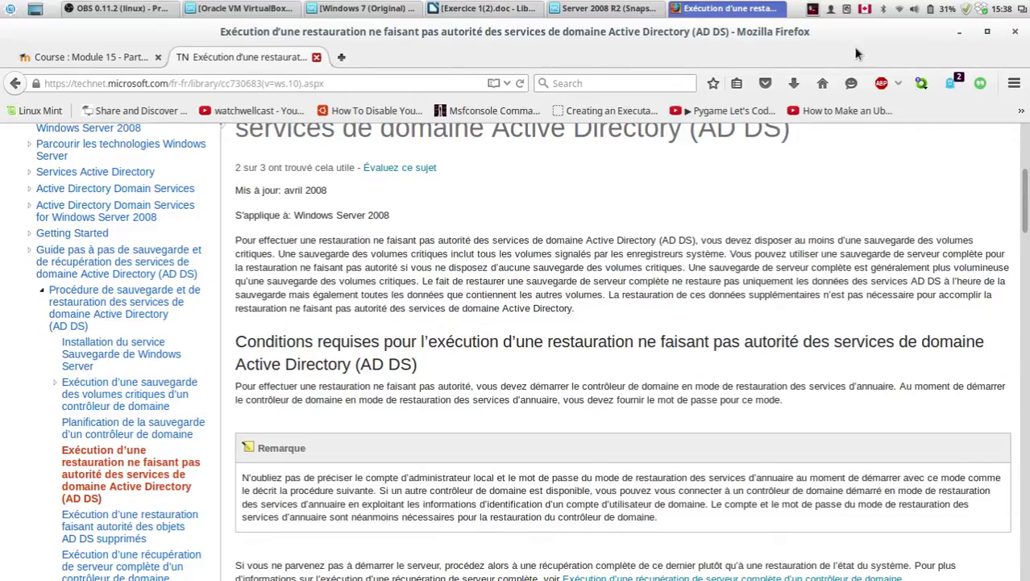
key("ctrl+w")
left_click(962, 33)
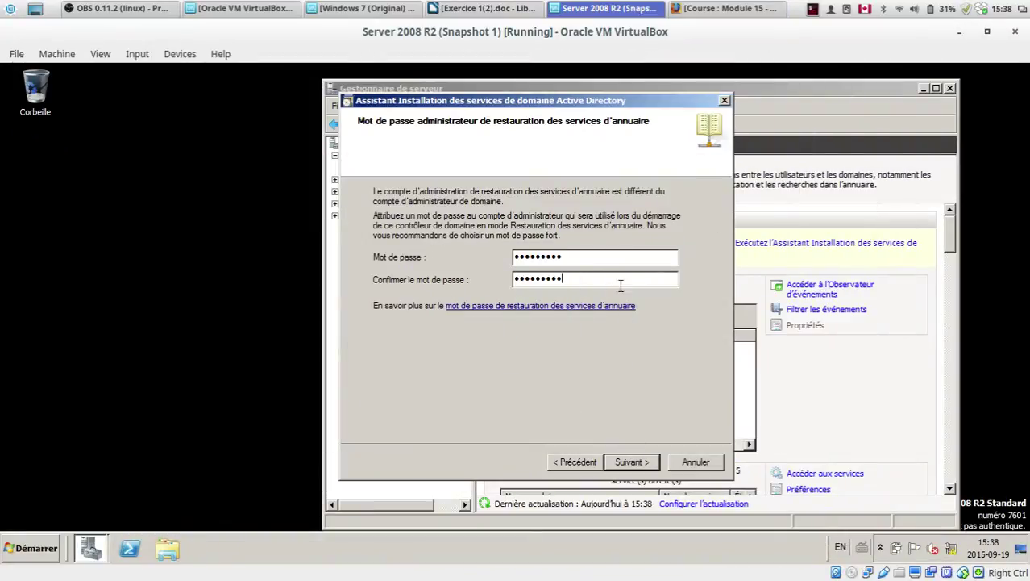
Step: Export the wizard settings as an answer file named Config on the Bureau
left_click(625, 463)
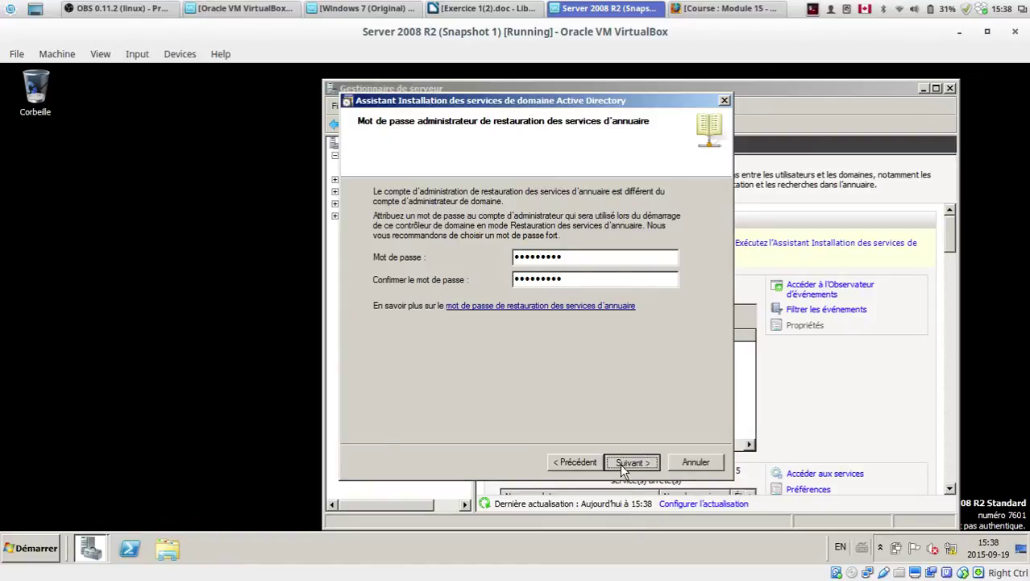
left_click(607, 383)
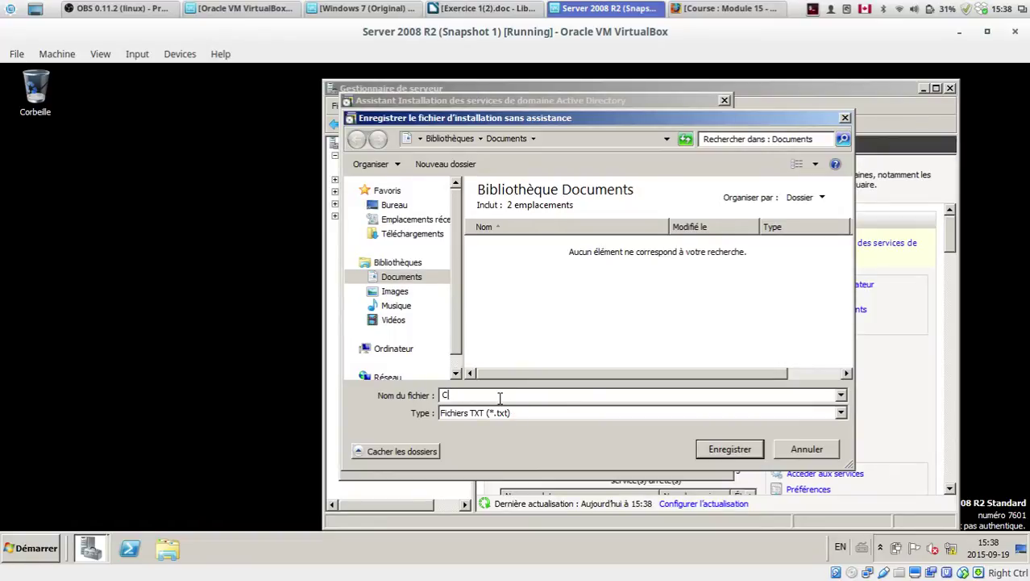
type("Config")
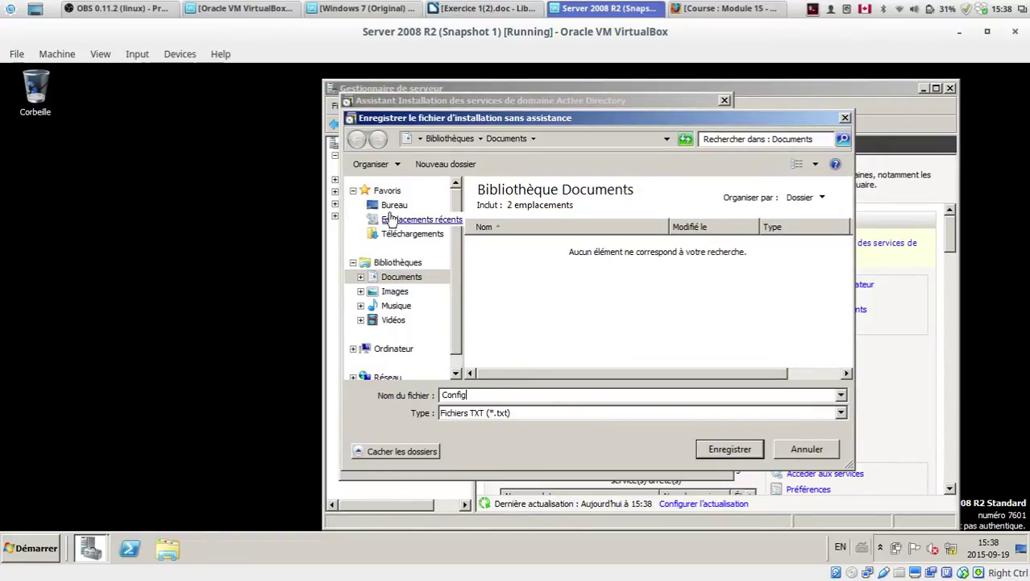
left_click(391, 205)
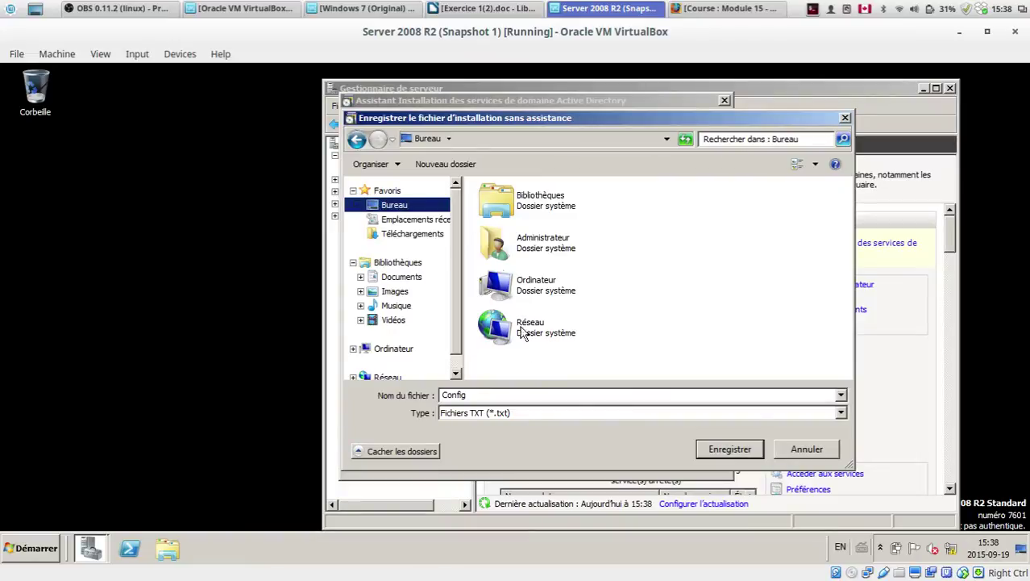
left_click(729, 452)
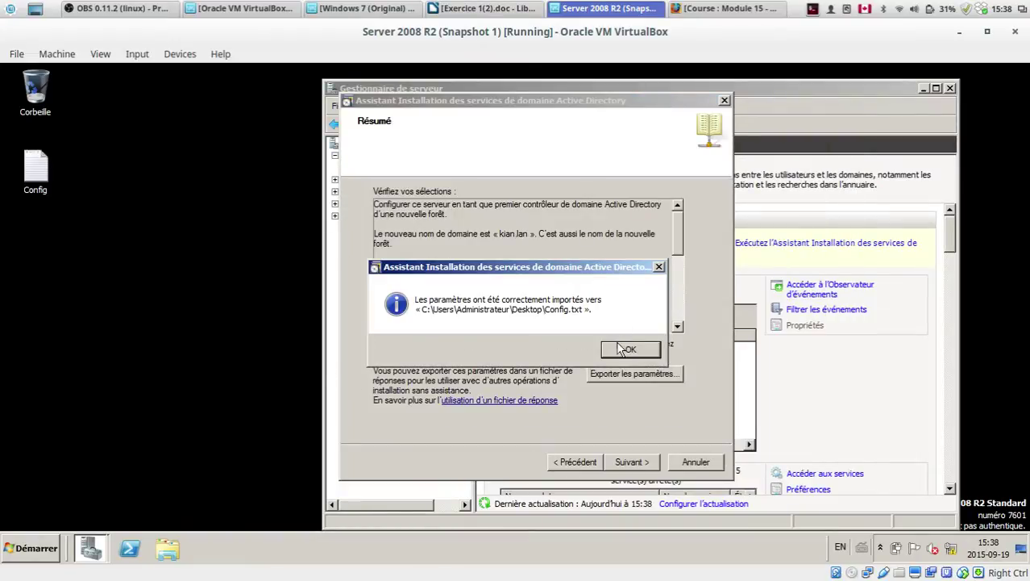
left_click(617, 354)
Step: Open Config.txt and review the New forest promotion comment and the kian.lan domain line
double_click(35, 168)
left_click(200, 224)
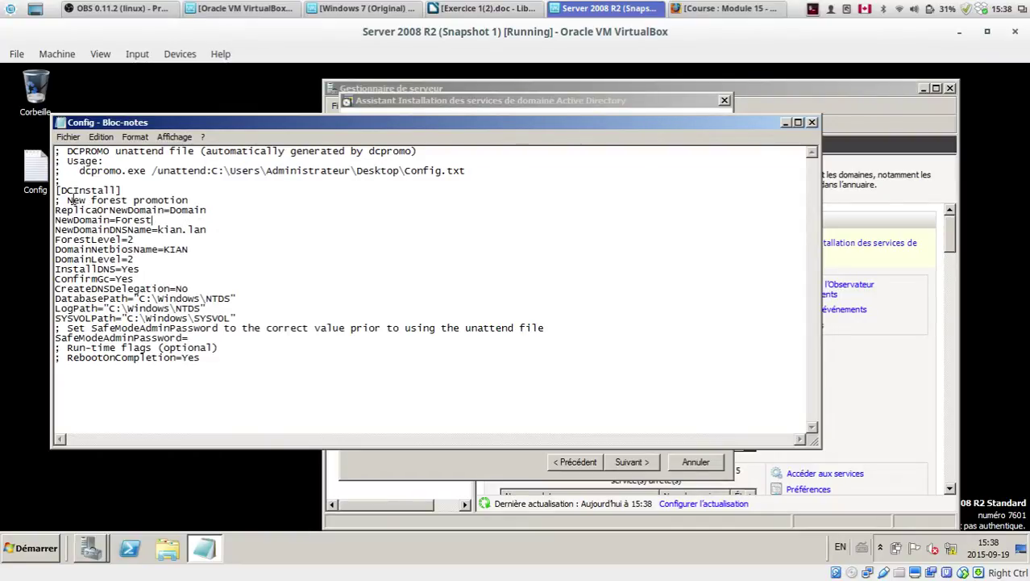
left_click_drag(68, 200, 147, 173)
left_click(192, 203)
left_click(67, 200)
left_click(146, 178)
left_click_drag(161, 230, 208, 230)
left_click(208, 230)
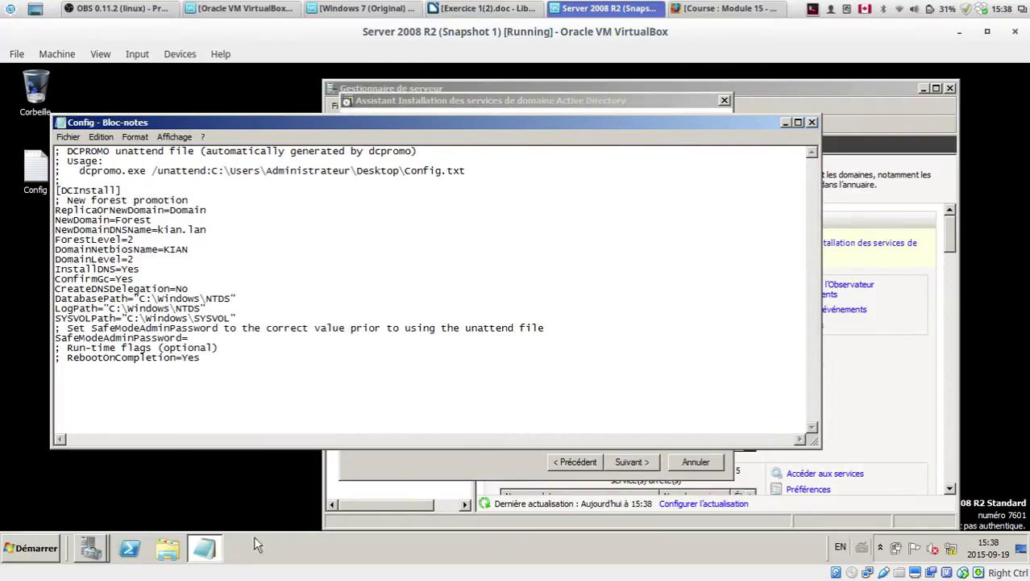
Step: Review the database and SYSVOL path lines in Config.txt, then close it
left_click_drag(134, 298, 242, 298)
left_click(242, 298)
left_click_drag(131, 318, 233, 317)
left_click_drag(55, 318, 98, 319)
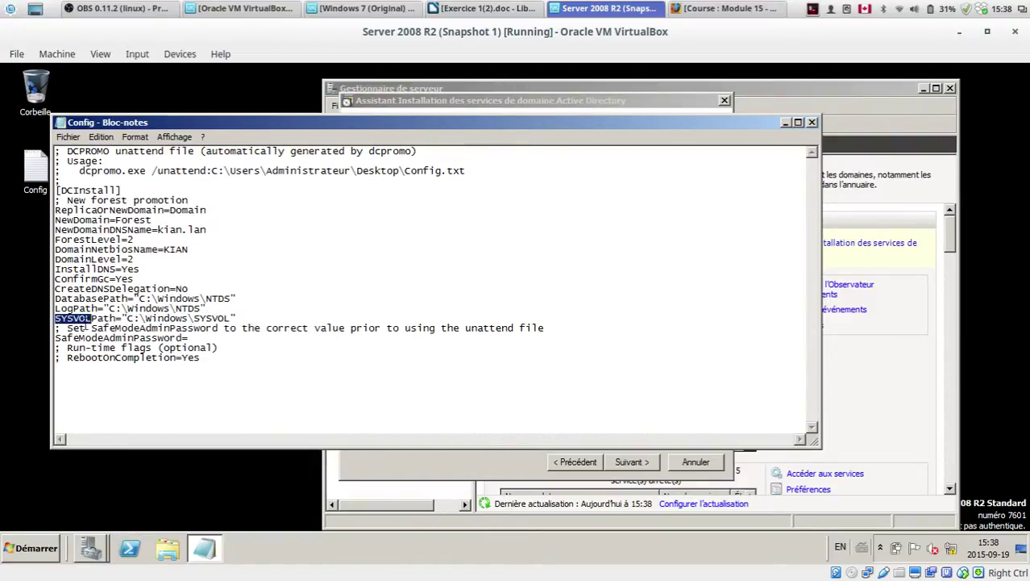
left_click(127, 328)
left_click_drag(261, 126, 298, 106)
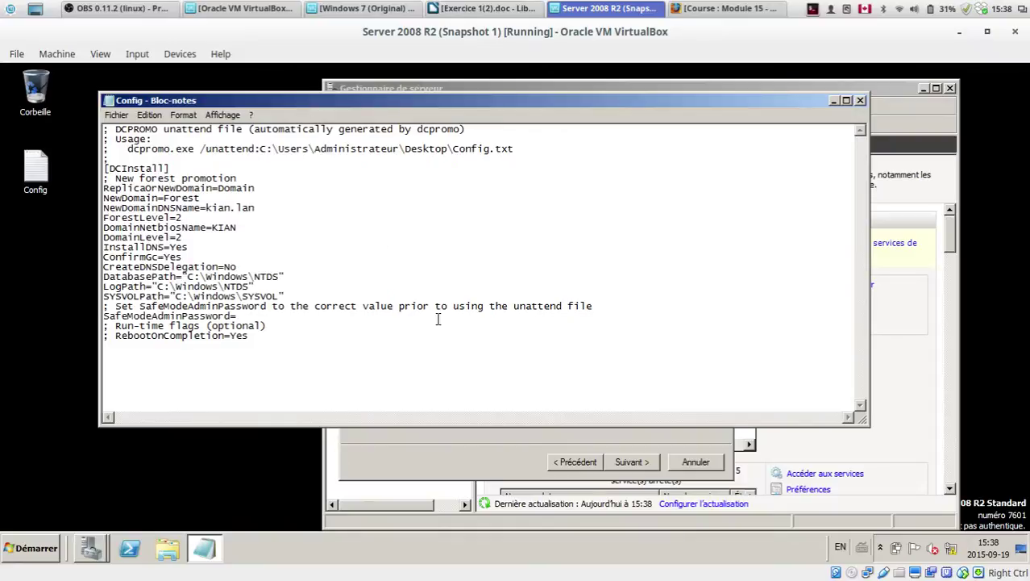
left_click_drag(411, 426, 413, 478)
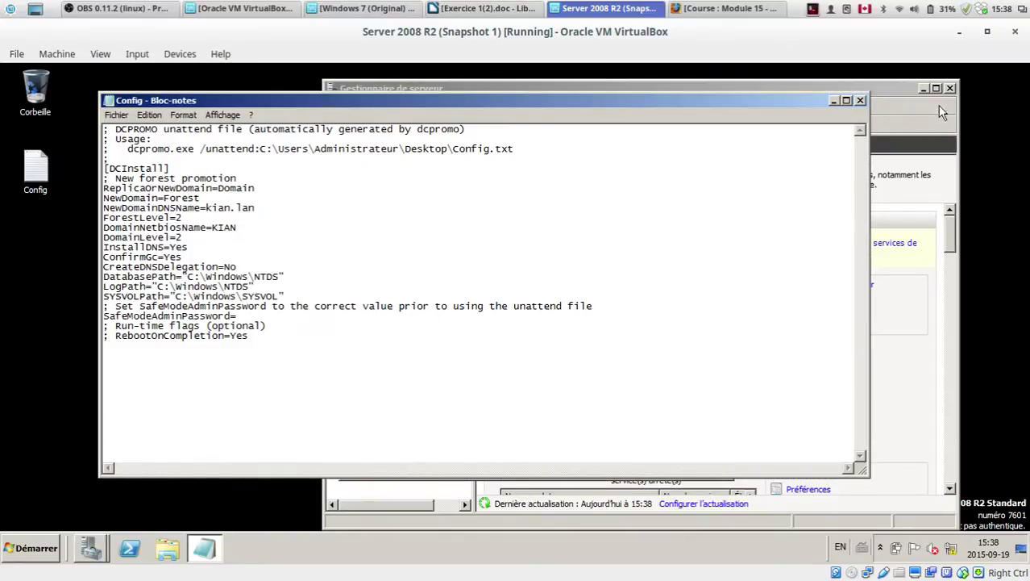
left_click(860, 100)
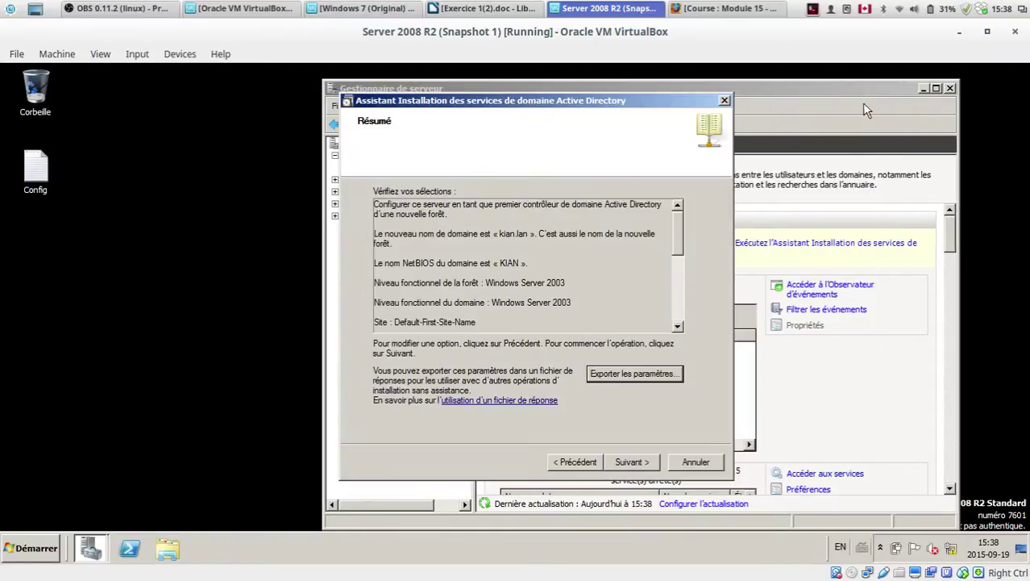
Step: Start the AD DS installation with 'Redémarrer à la fin de l'opération' ticked and let it finish
left_click(631, 458)
left_click(365, 387)
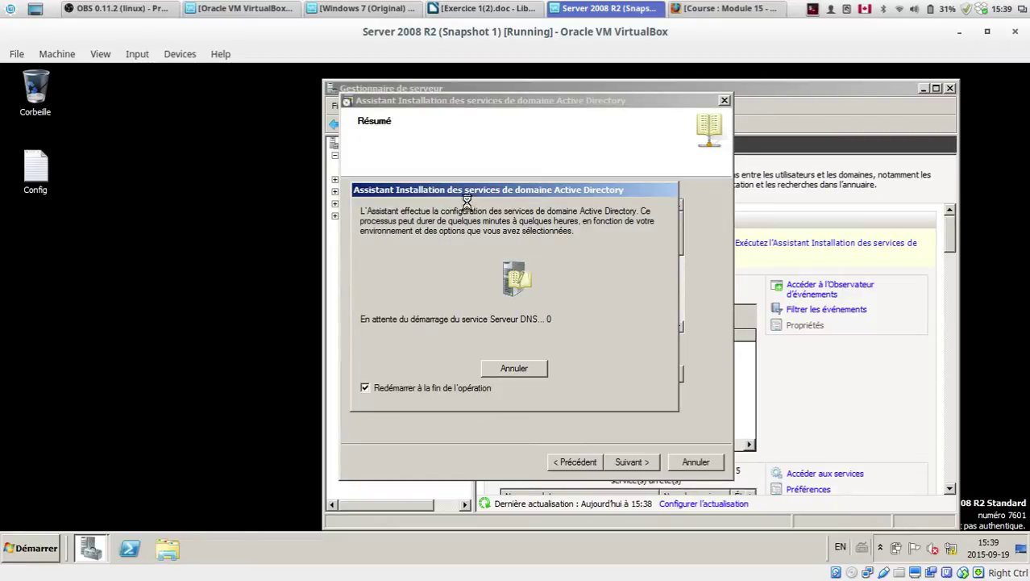
left_click_drag(467, 193, 485, 192)
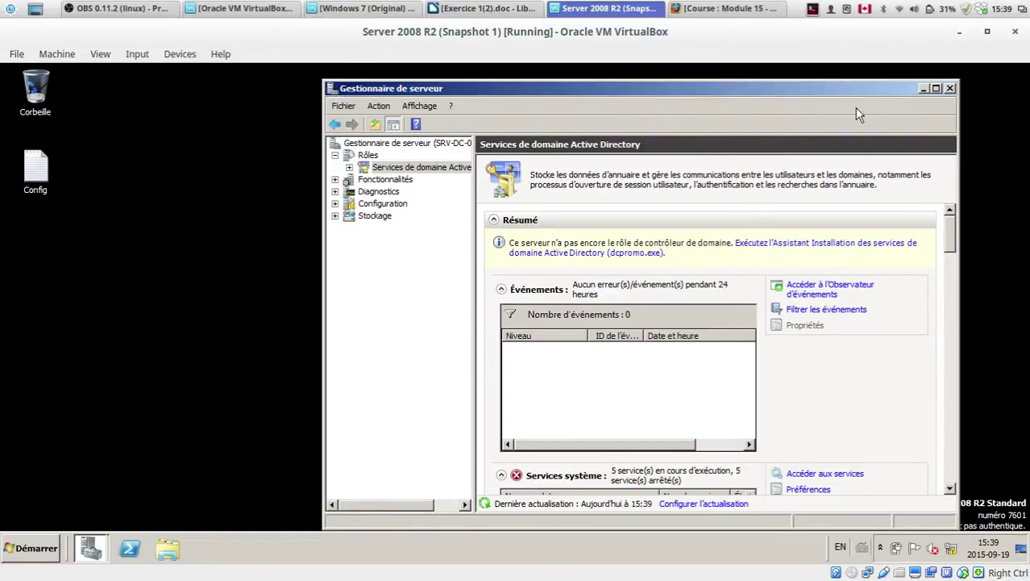
left_click_drag(817, 97, 786, 87)
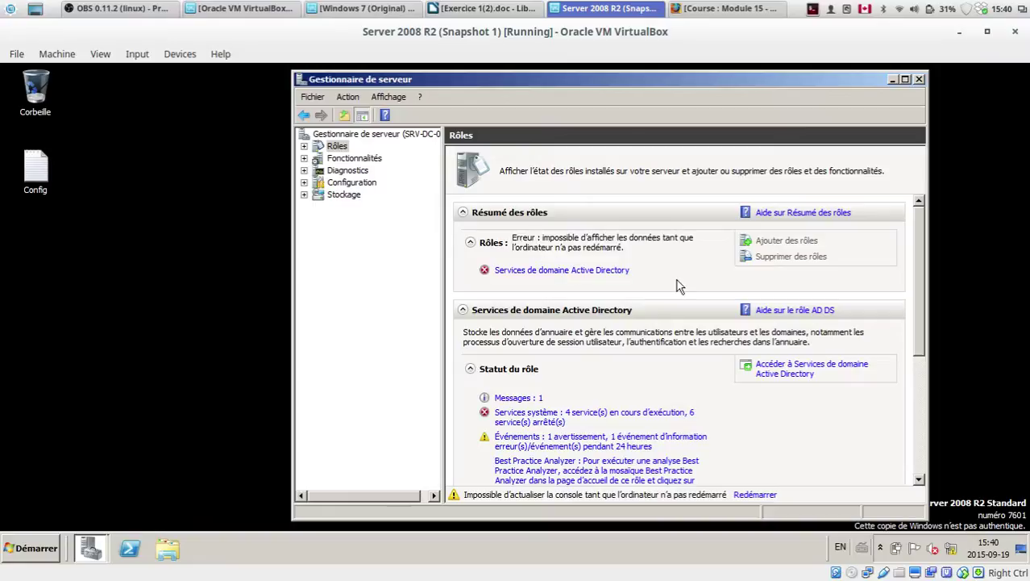
left_click(470, 242)
left_click(470, 242)
left_click_drag(455, 86, 390, 81)
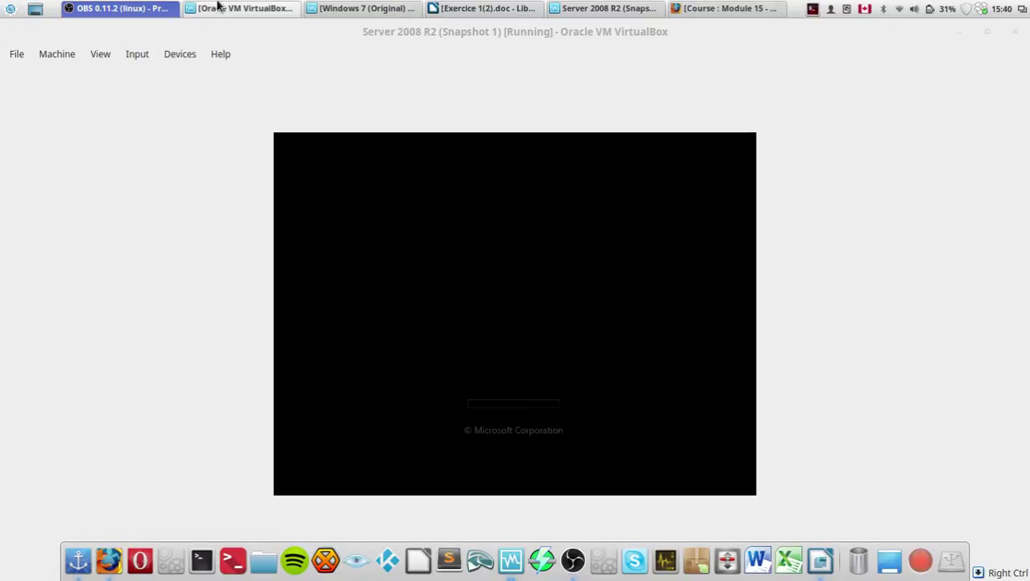
Step: Scroll the exercise sheet through the DNS section to the PSR _Integration Client au domaine.docx step, then minimize Writer
left_click(477, 9)
left_click(548, 292)
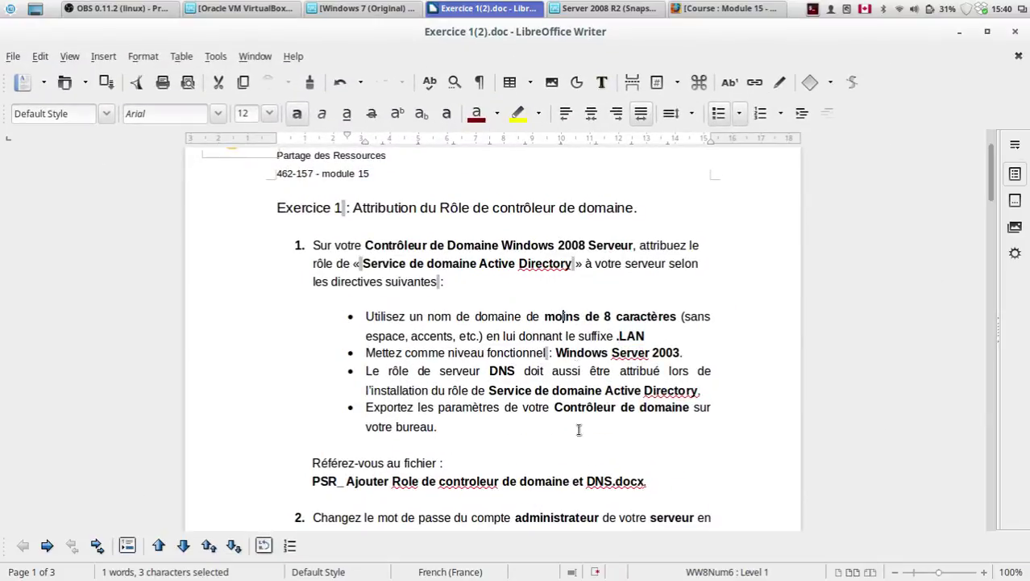
scroll(577, 458, "down", 13)
scroll(577, 458, "down", 6)
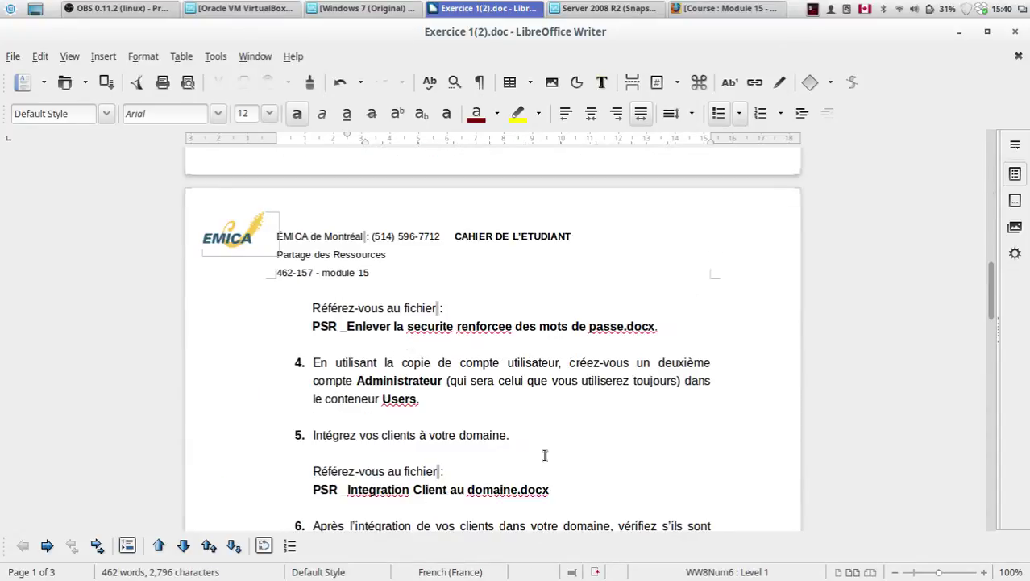
left_click_drag(313, 375, 383, 387)
left_click(566, 374)
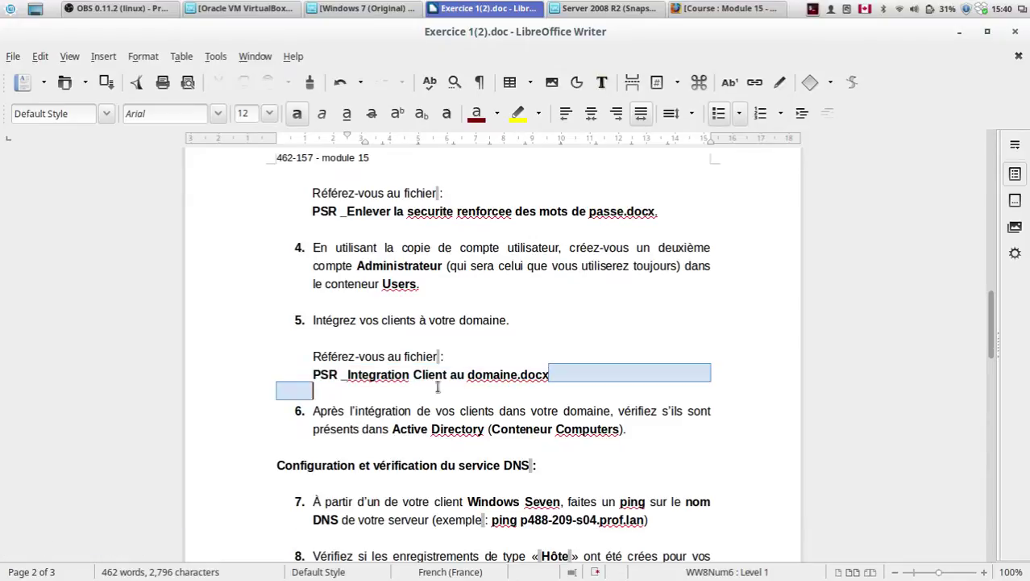
left_click(383, 387)
scroll(322, 374, "down", 3)
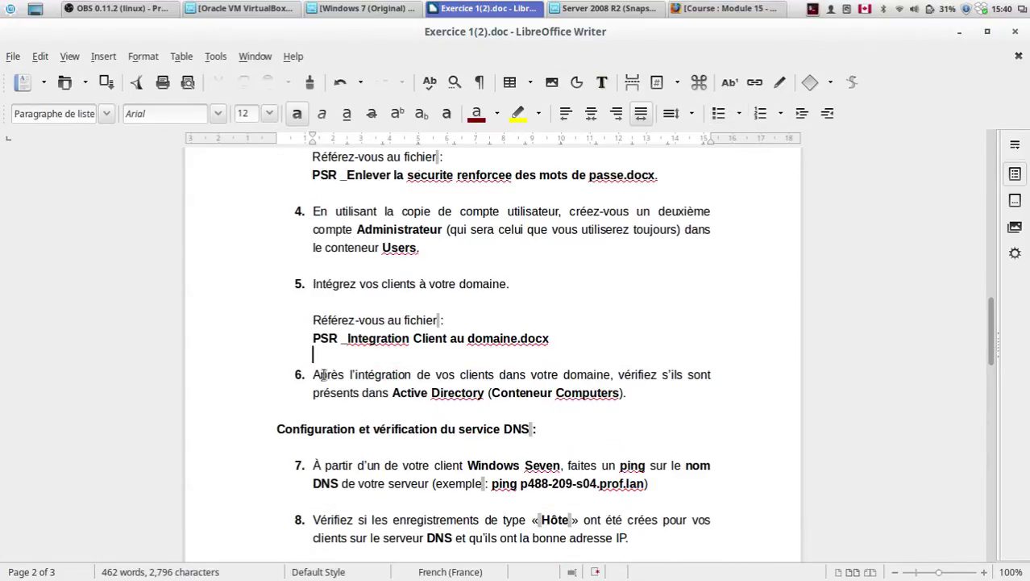
left_click_drag(319, 270, 548, 272)
left_click(377, 266)
left_click(548, 269)
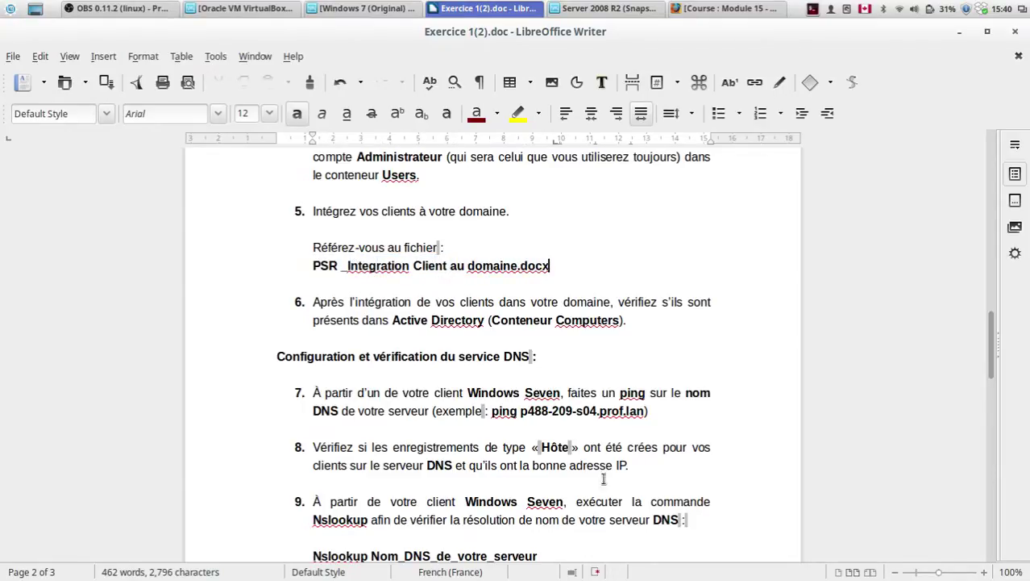
left_click(960, 30)
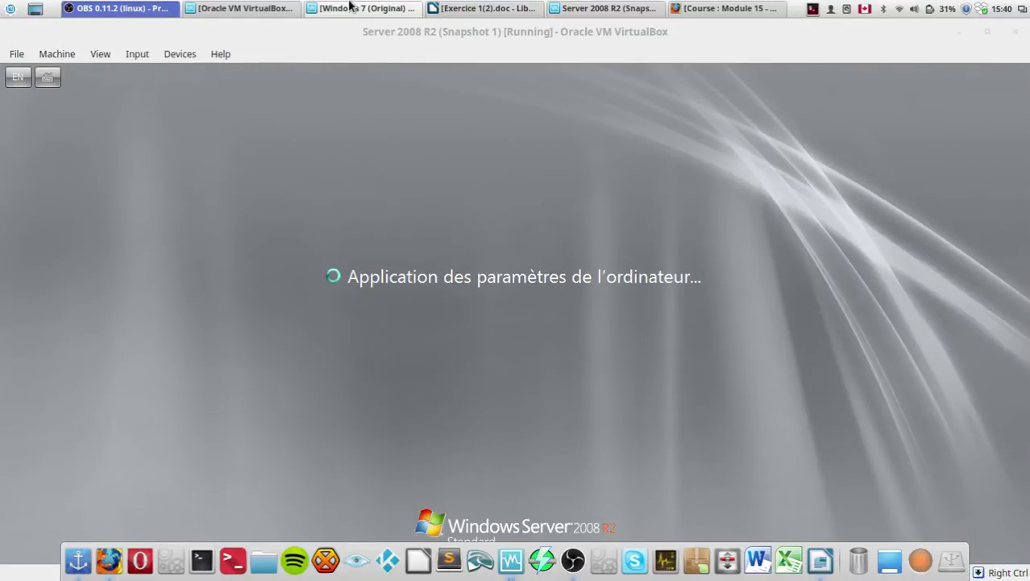
Step: Switch from the Windows 7 VM to the Server 2008 R2 VM showing its sign-in prompt
left_click(355, 8)
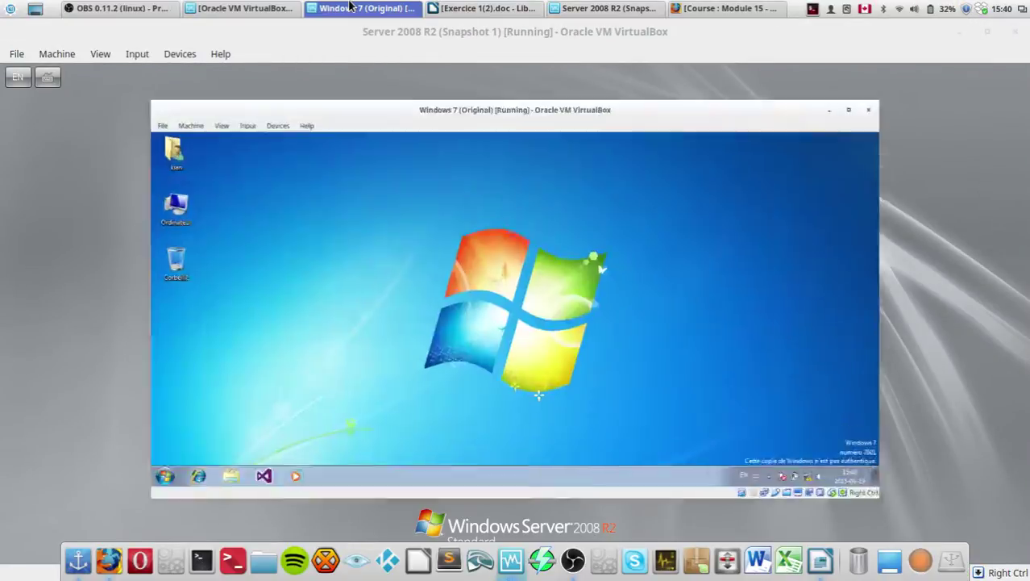
left_click(636, 6)
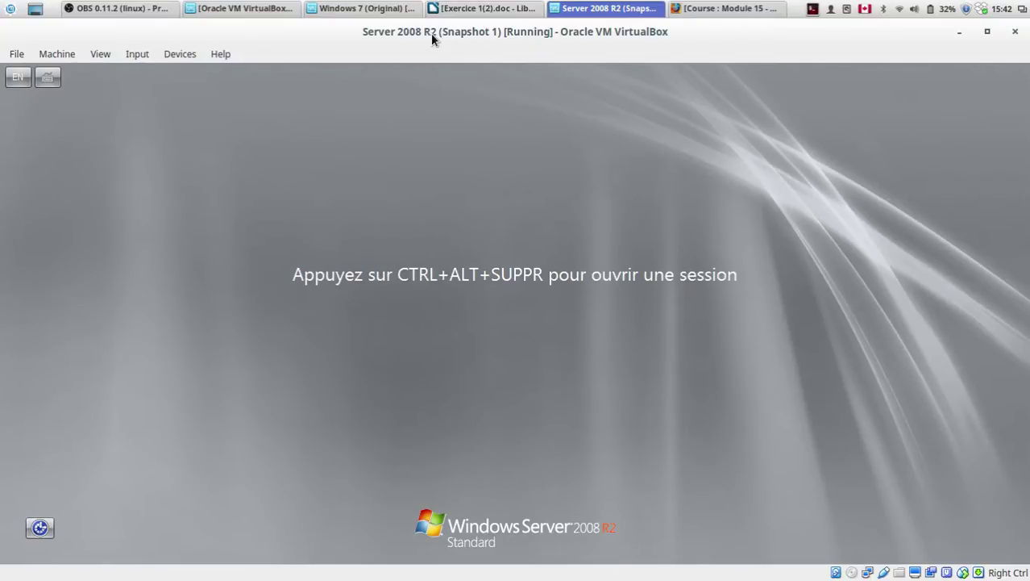
Step: Sign in to SRV-DC-01 as administrator, replace the expired password, cancel activation, and minimize the server window
key("ctrl+alt+Delete")
type("*********")
key("Return")
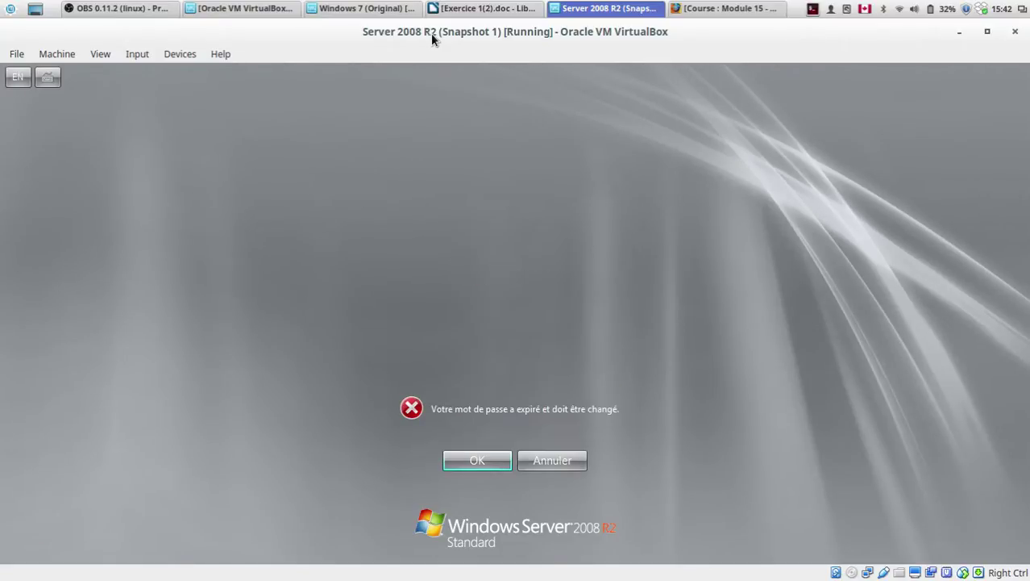
key("Return")
type("*********")
key("Tab")
type("*********")
key("Return")
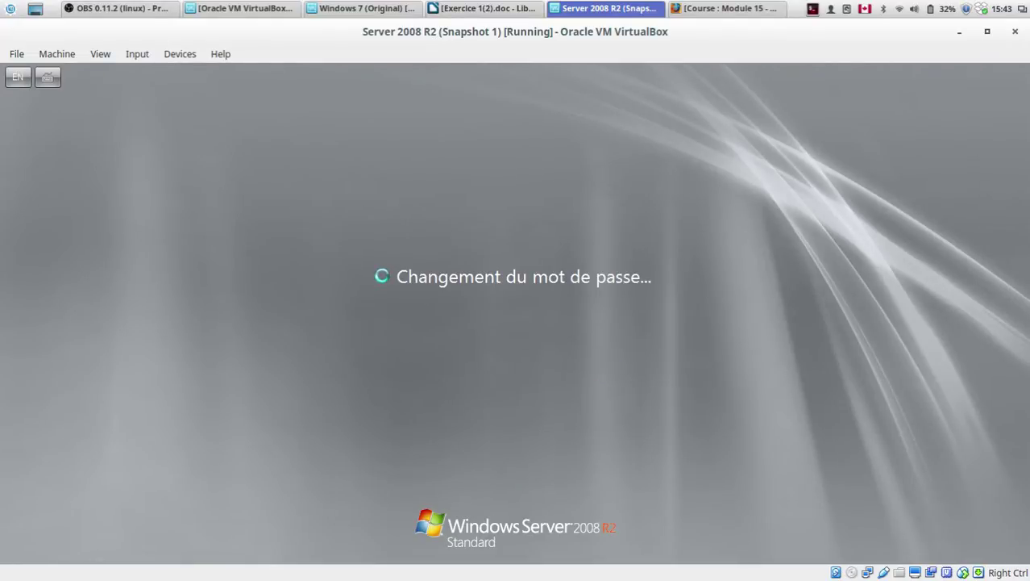
key("Return")
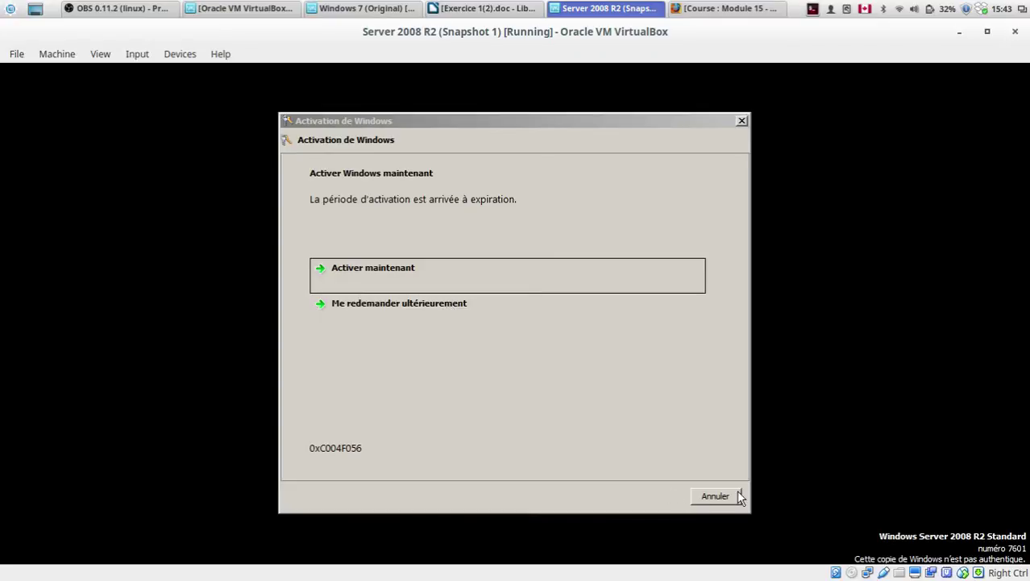
left_click(711, 495)
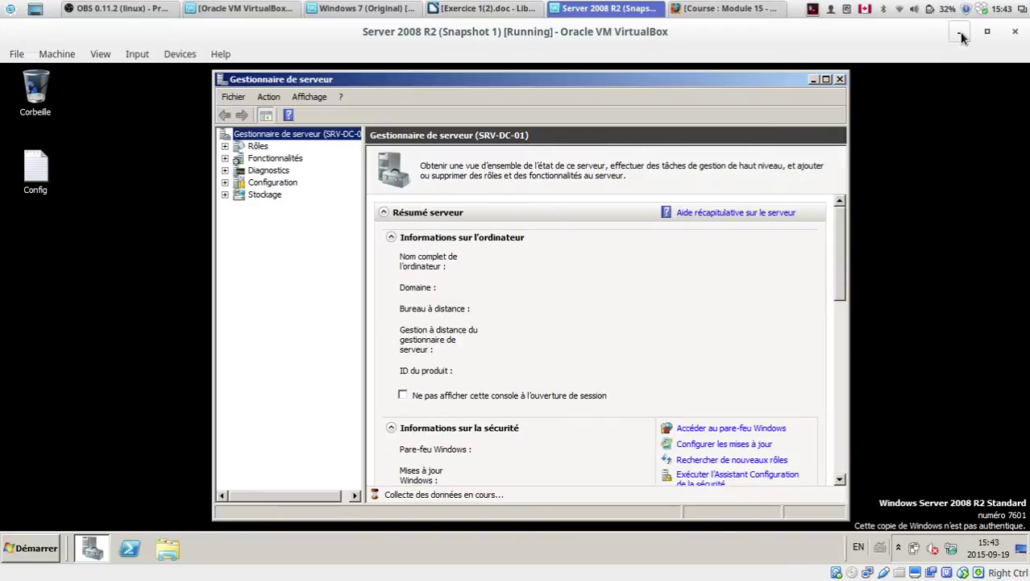
left_click(959, 33)
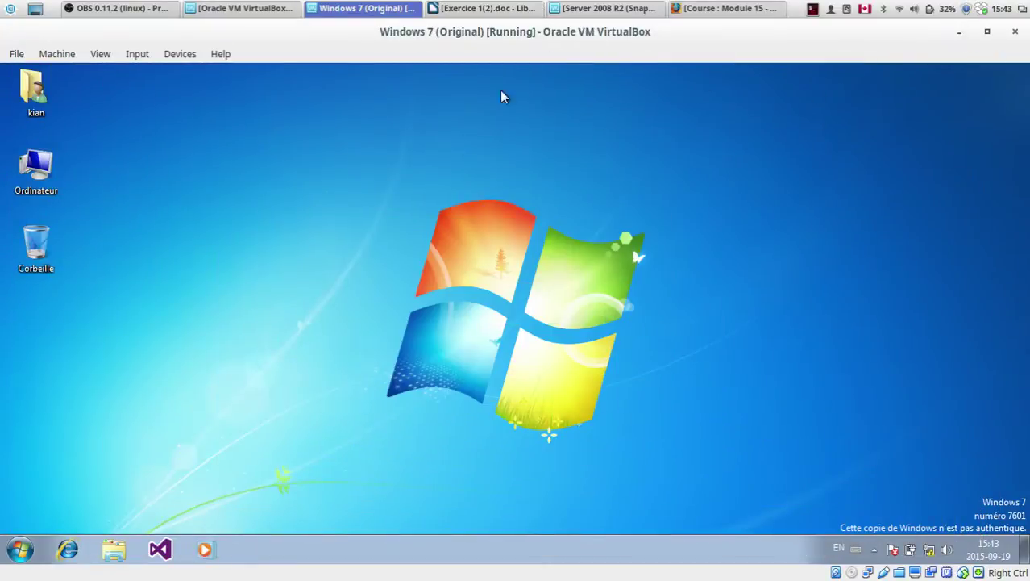
left_click_drag(392, 214, 714, 418)
left_click_drag(787, 215, 609, 304)
Step: Open Panneau de configuration from the Windows 7 Start menu
mouse_move(633, 577)
left_click(17, 542)
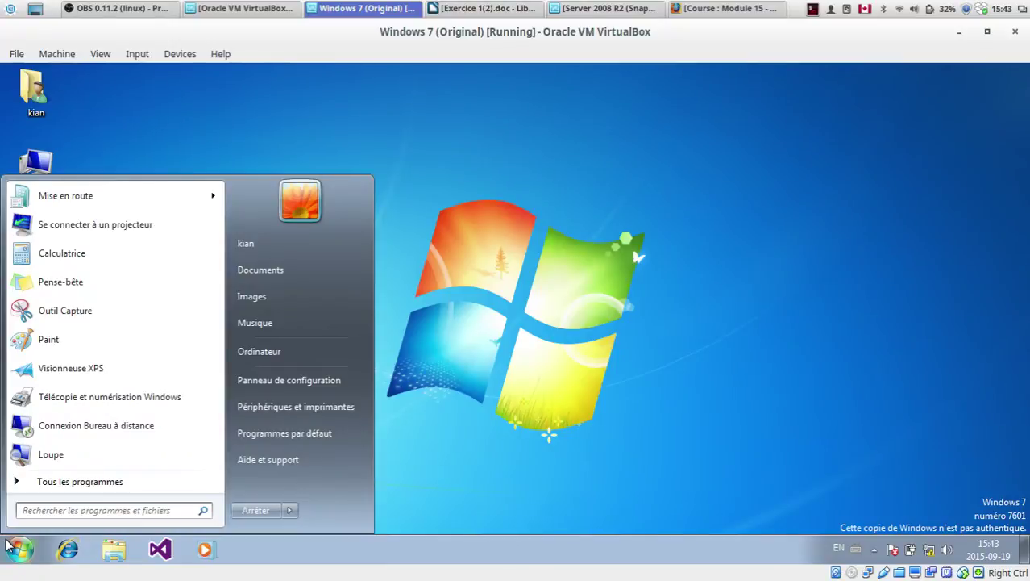
left_click(317, 395)
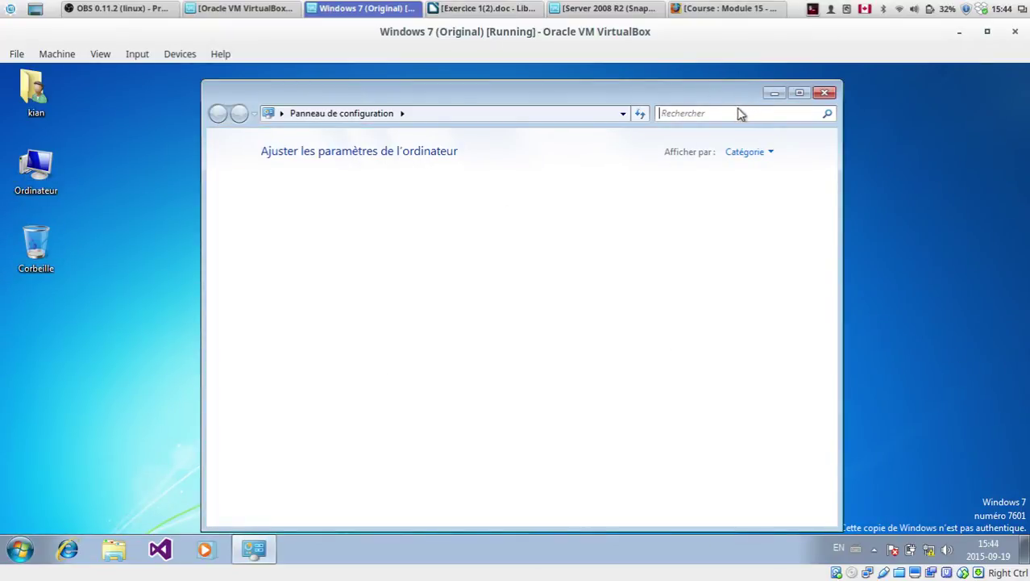
left_click(716, 114)
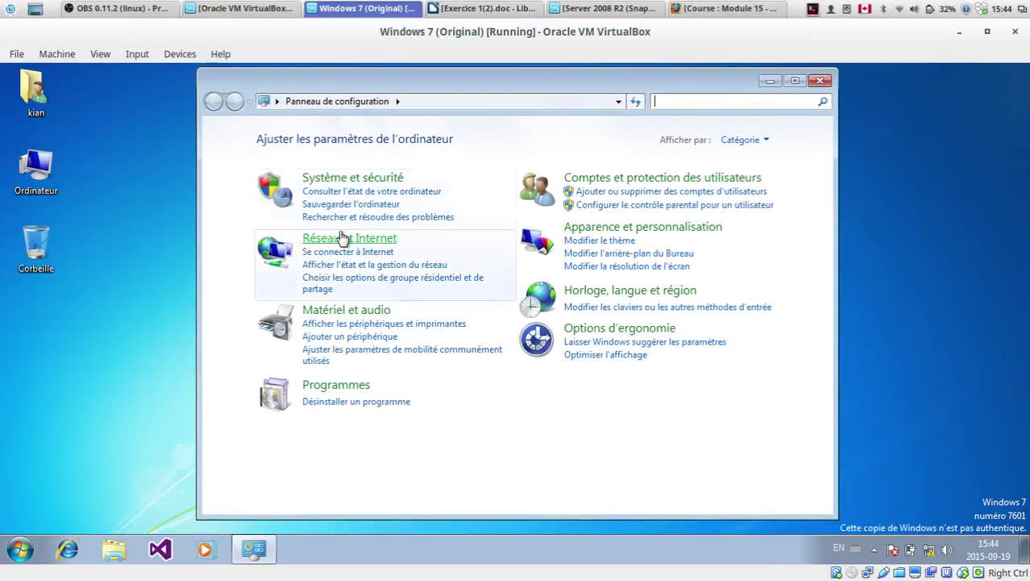
Step: Launch cmd from Start search and run ipconfig, showing only the 169.254.110.86 address
left_click(22, 546)
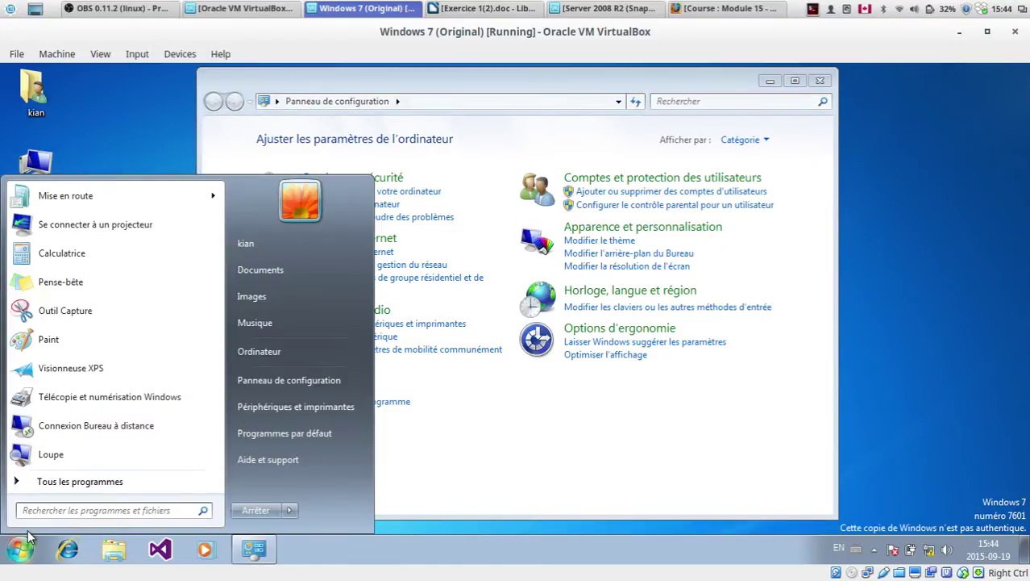
type("gpconfig")
key("BackSpace")
key("BackSpace")
key("BackSpace")
key("BackSpace")
key("BackSpace")
key("BackSpace")
key("BackSpace")
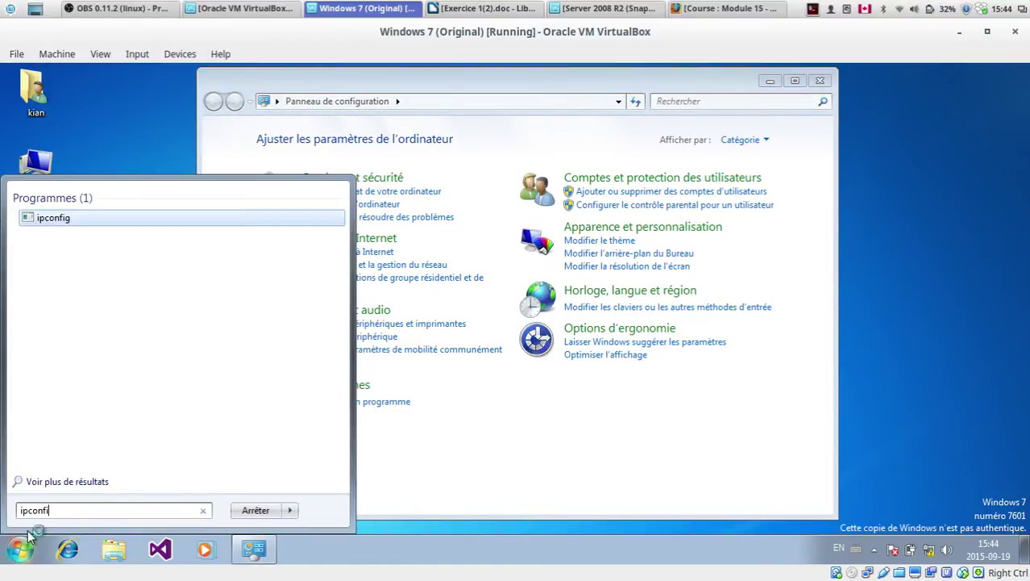
type("cmd")
key("Return")
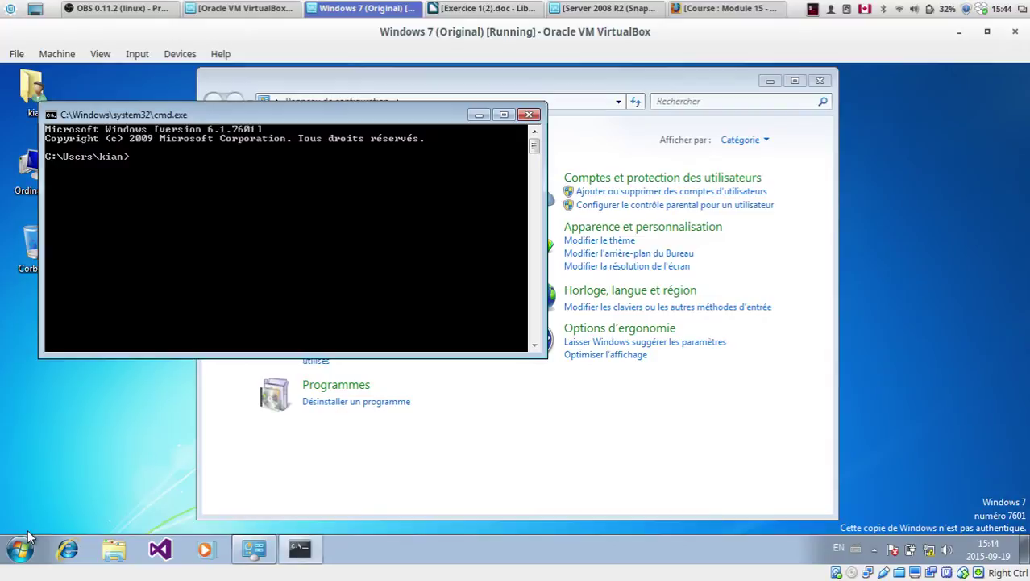
type("ipconfig")
key("Return")
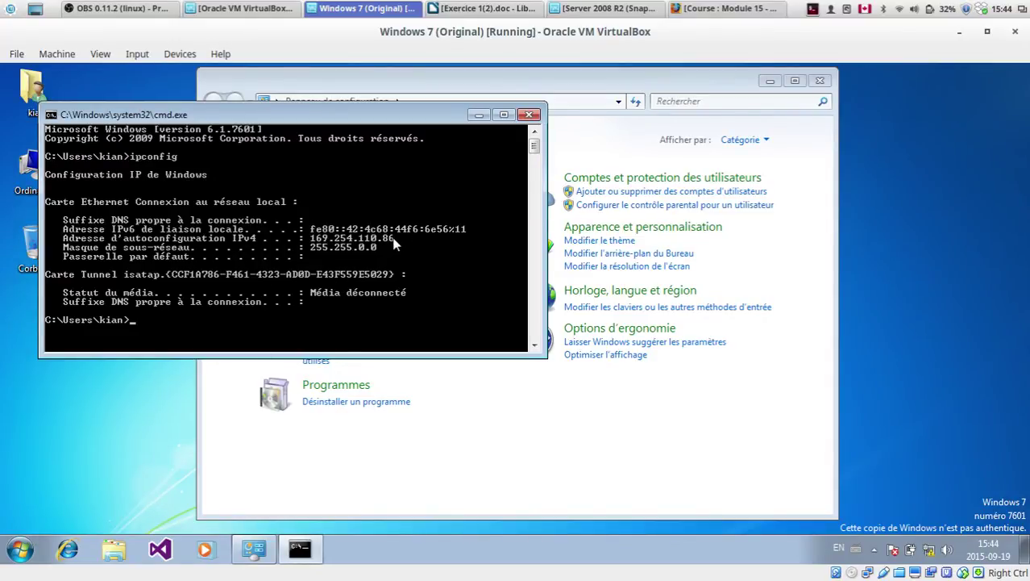
left_click_drag(341, 116, 372, 105)
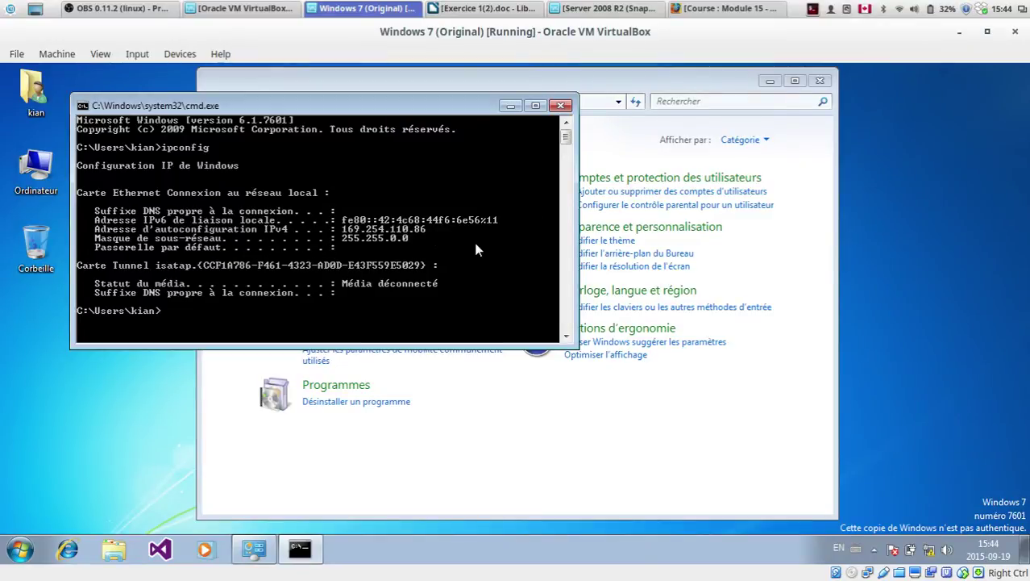
Step: Go through Réseau et Internet and Centre Réseau et partage to the adapter connections list
left_click(345, 477)
left_click(345, 242)
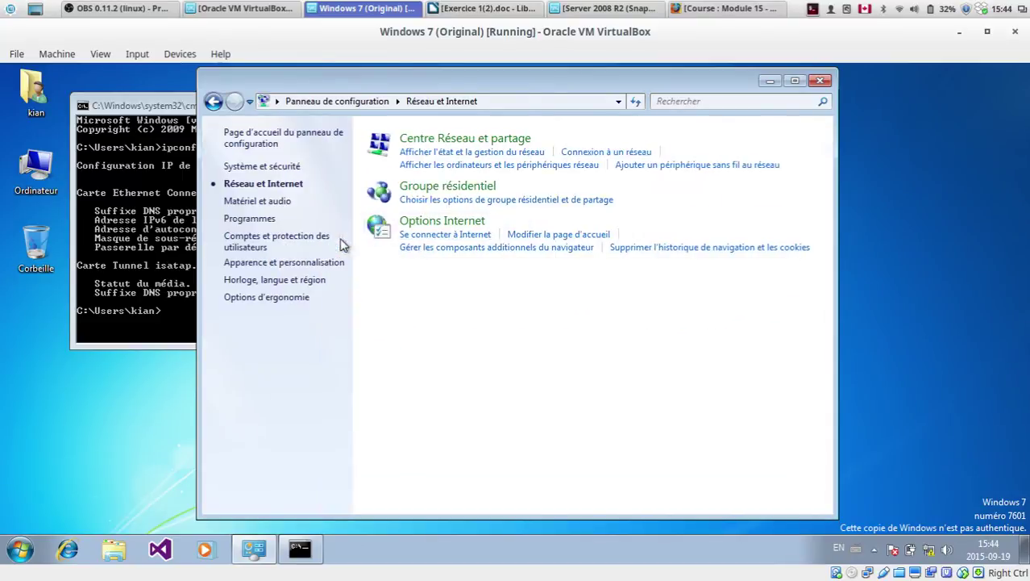
left_click(442, 140)
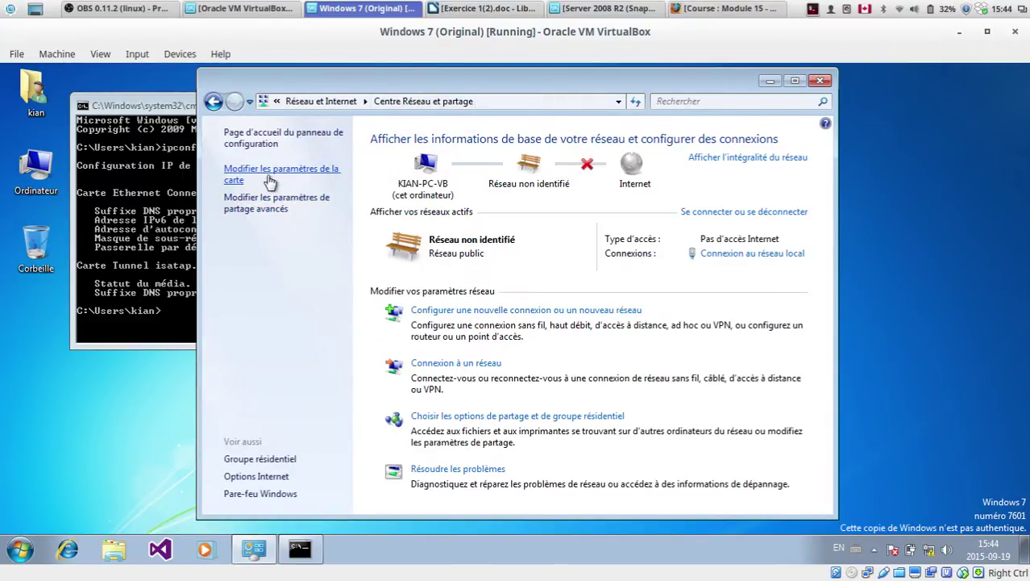
left_click(273, 177)
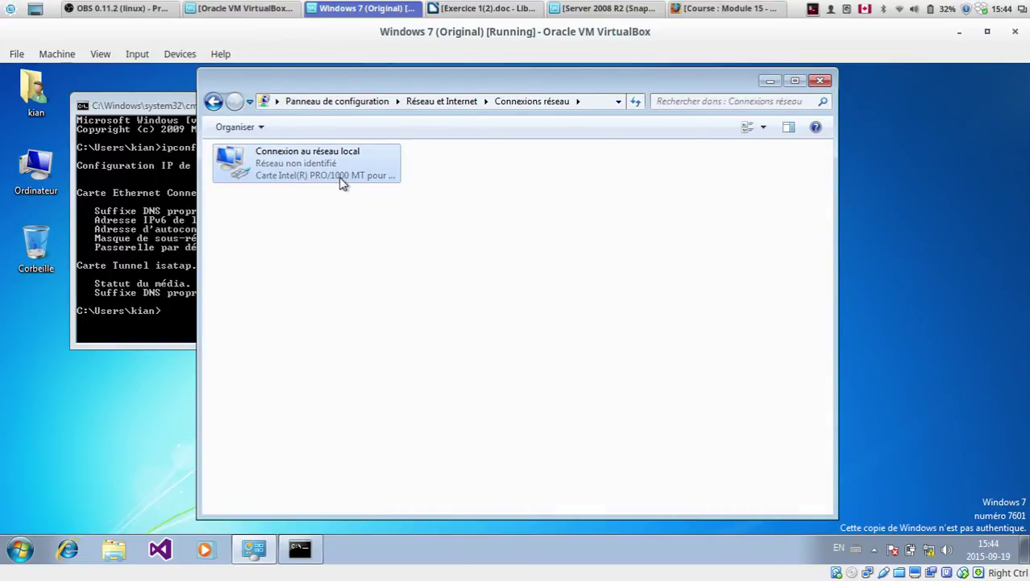
Step: Open the TCP/IPv4 properties of Connexion au réseau local
right_click(340, 178)
left_click(418, 323)
left_click(142, 287)
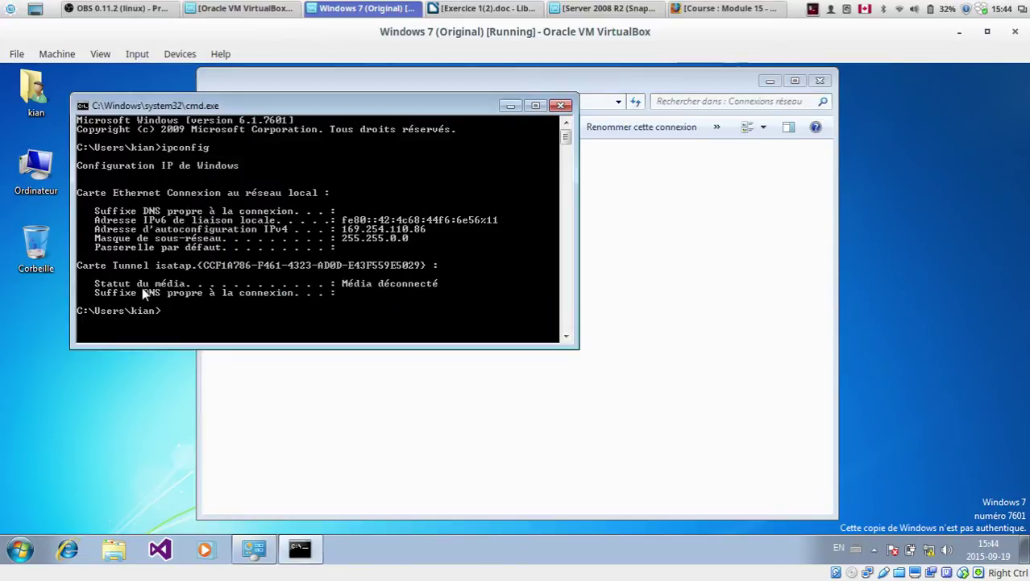
left_click(674, 428)
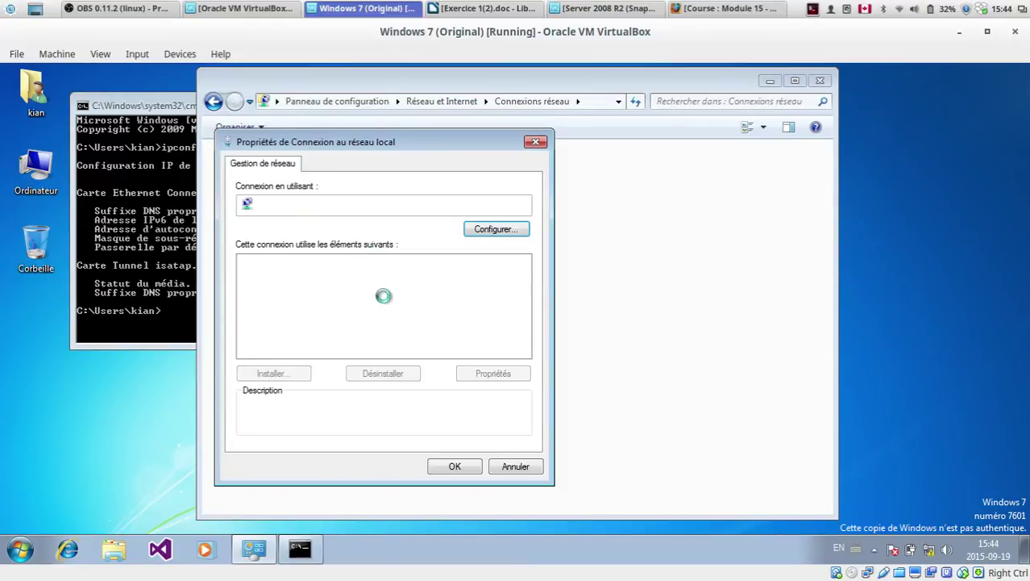
left_click(363, 313)
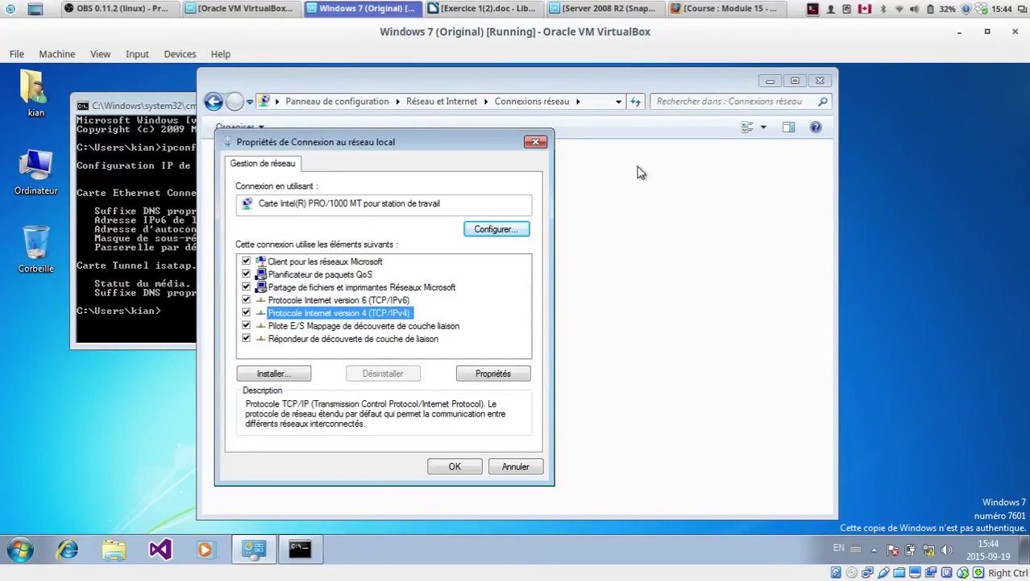
left_click(494, 373)
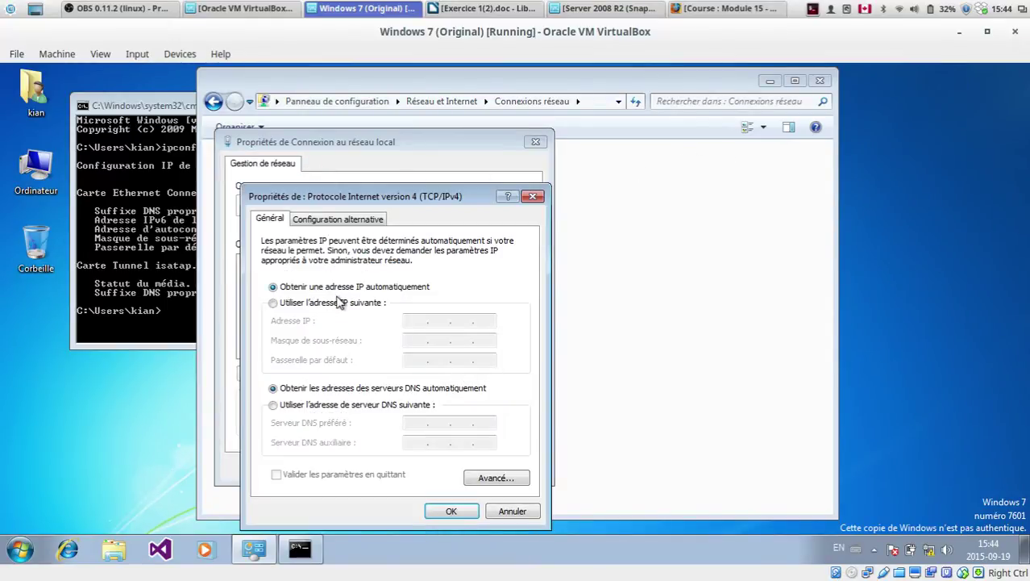
Step: Switch to a manual IP address and enter 10.0.0.11, checking the server VM's address
left_click(364, 304)
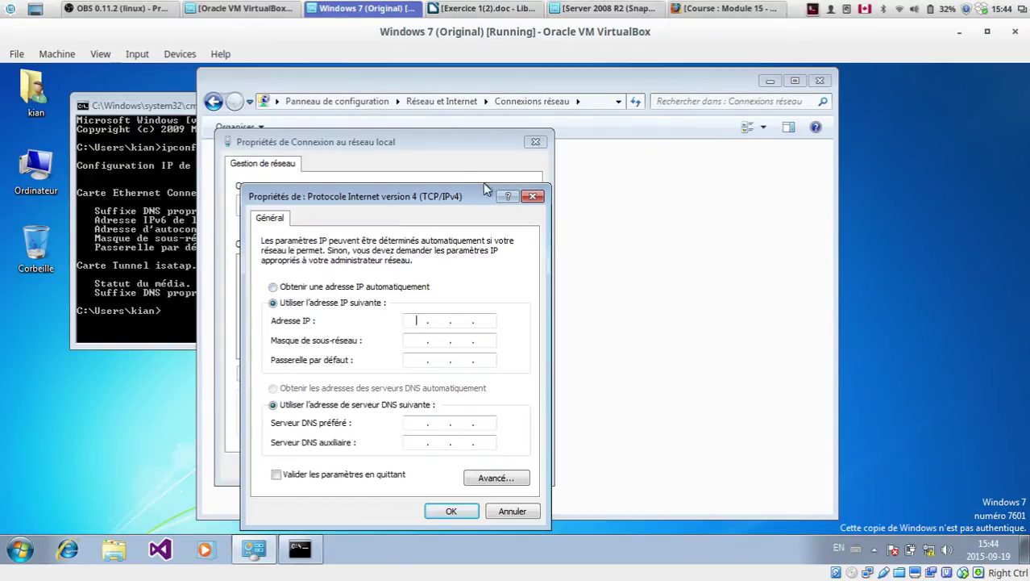
left_click_drag(456, 197, 456, 130)
type("10.0.0.11")
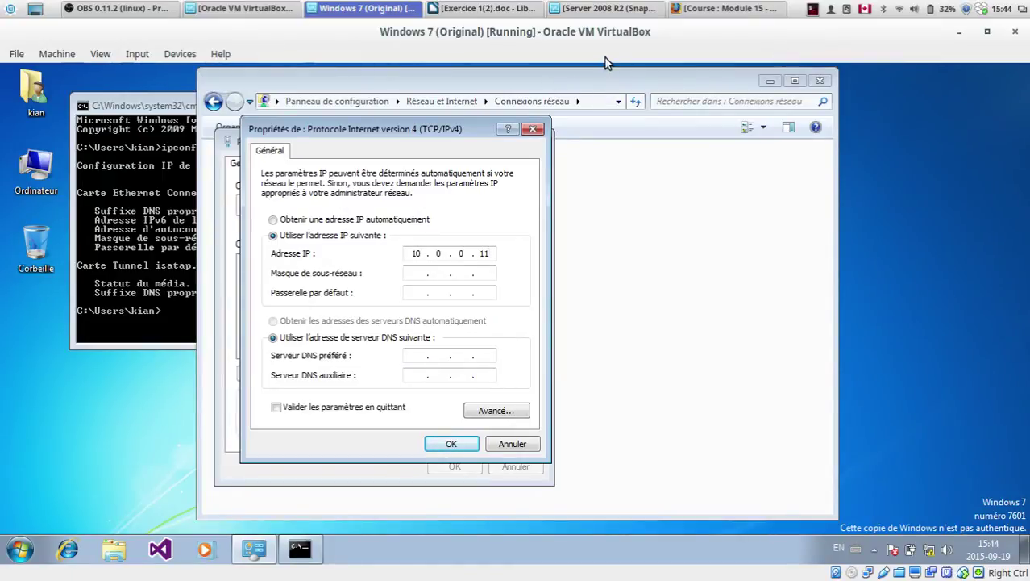
left_click(606, 8)
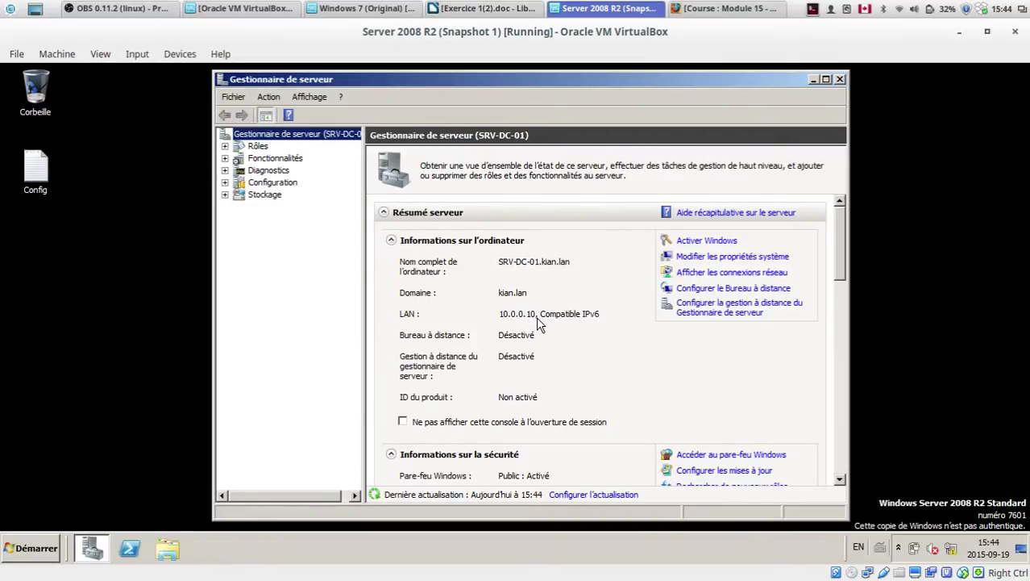
left_click(390, 8)
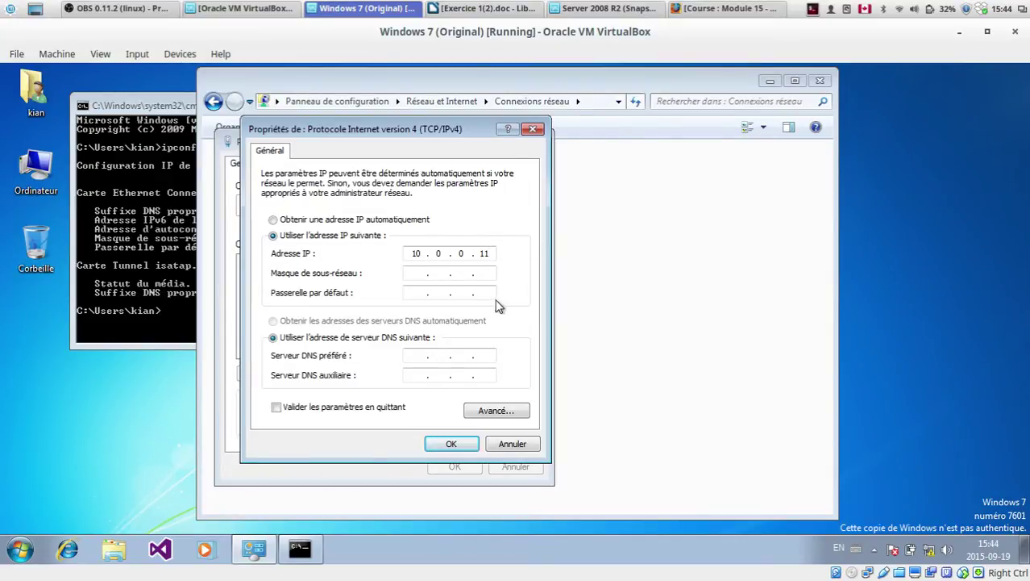
double_click(493, 255)
double_click(416, 253)
Step: Enter subnet mask 255.255.255.0, leaving the default gateway empty
left_click(411, 274)
type("255 . 255 . 255 . 0")
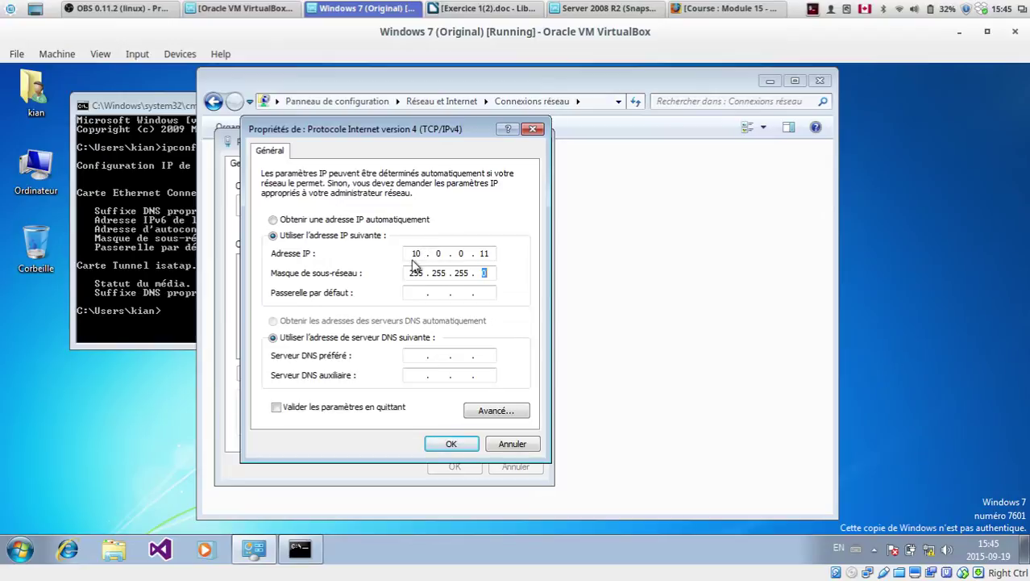
left_click(487, 273)
left_click_drag(480, 273, 491, 272)
left_click(420, 292)
left_click(604, 8)
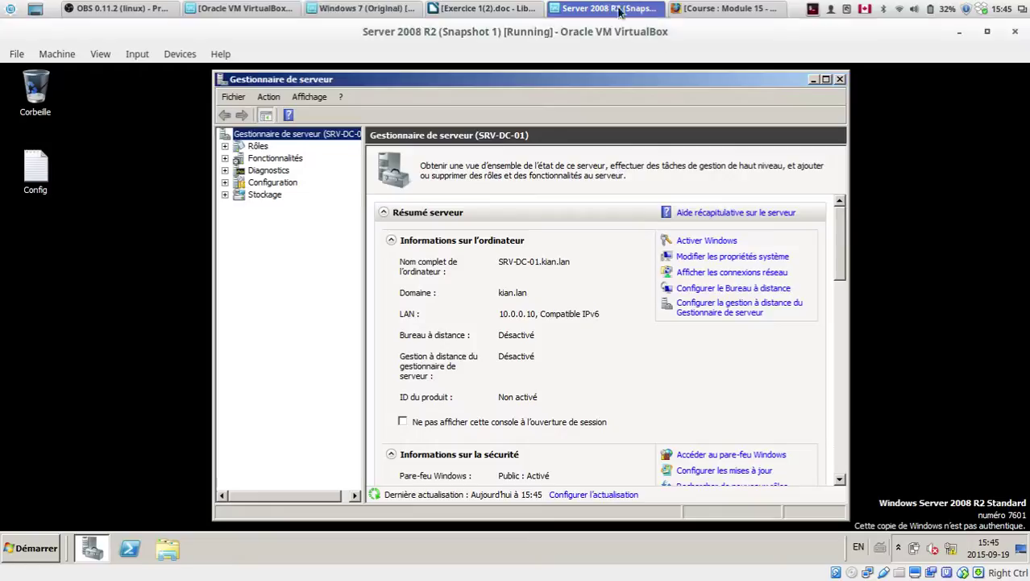
left_click(367, 8)
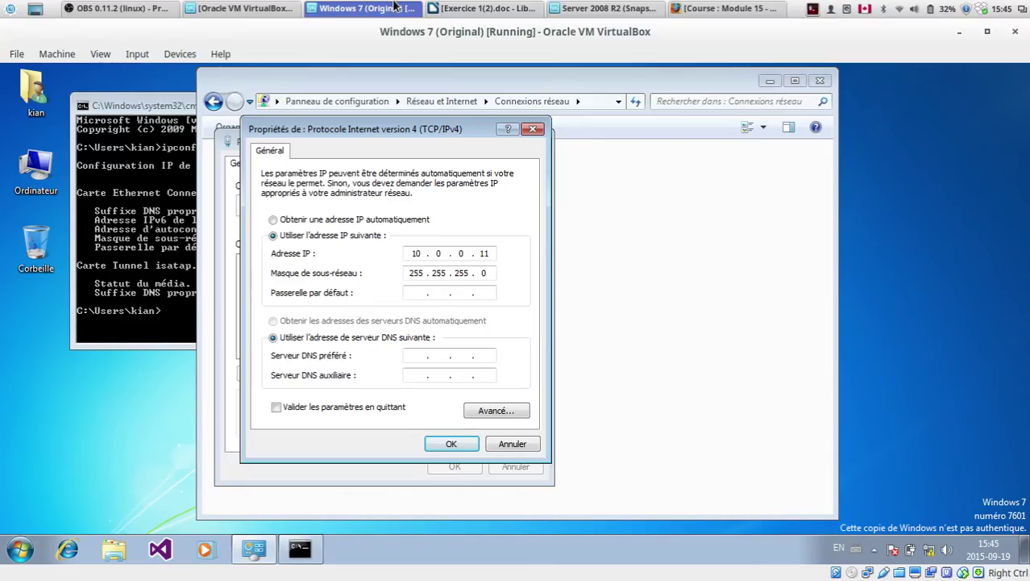
Step: Start entering the preferred DNS server while checking the server VM's LAN address
left_click(463, 360)
type("10 . 0 . 0 . 10")
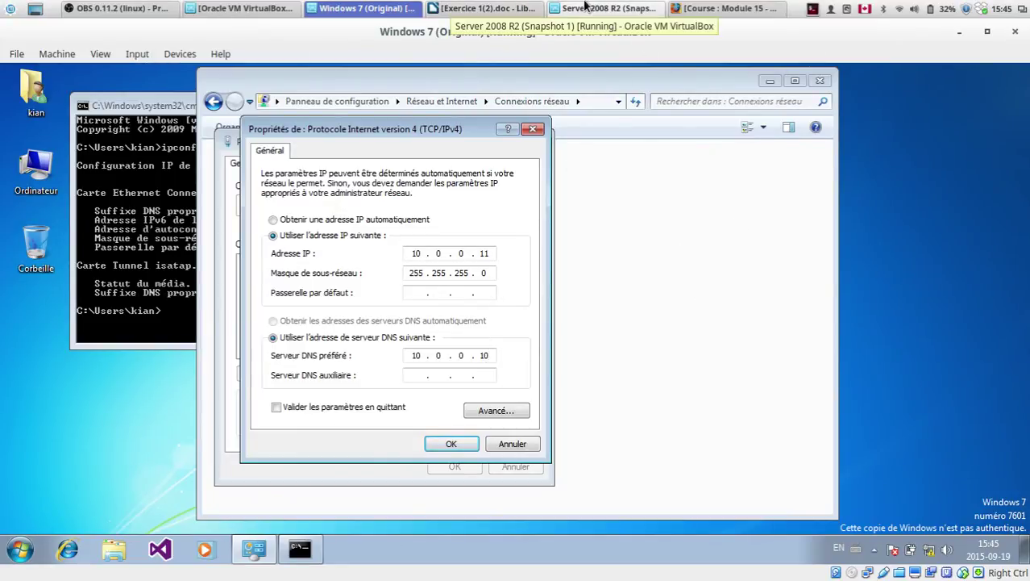
left_click(586, 8)
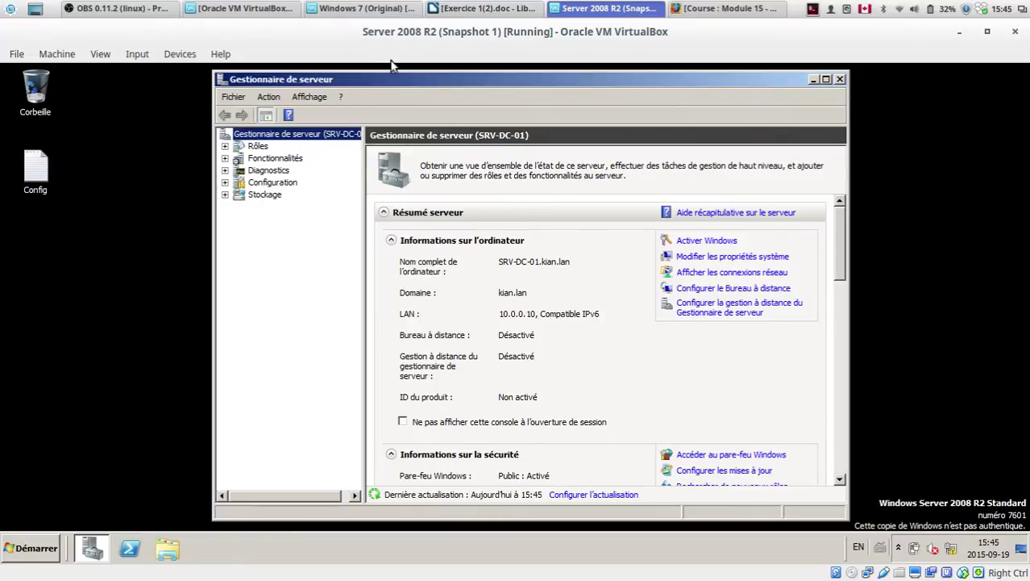
left_click(363, 8)
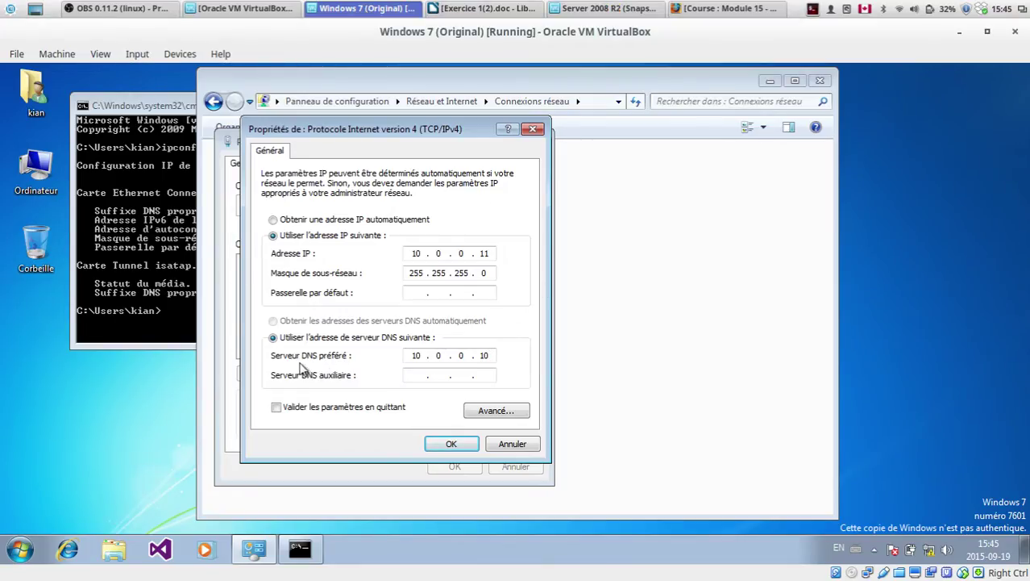
left_click(586, 8)
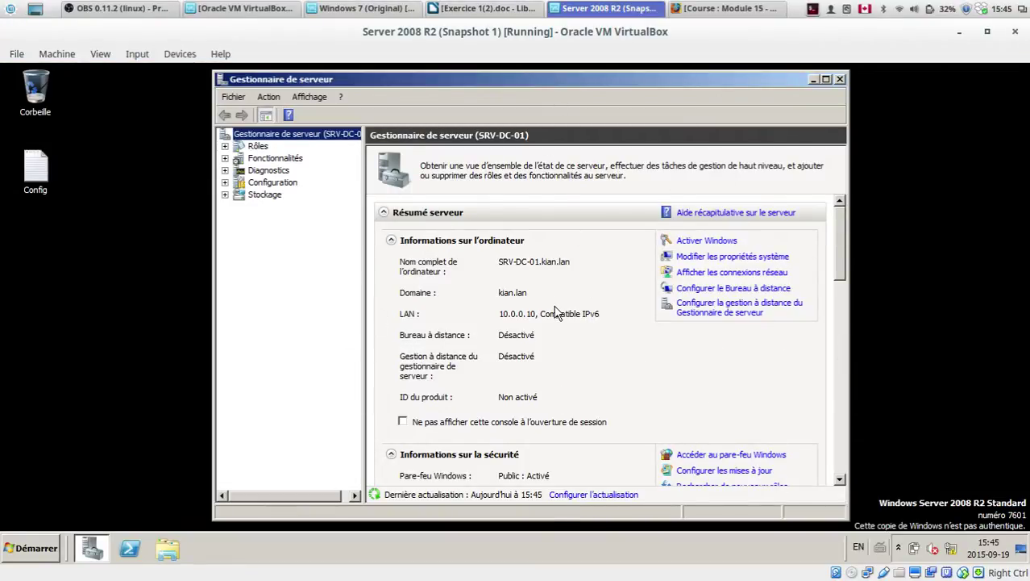
left_click(313, 7)
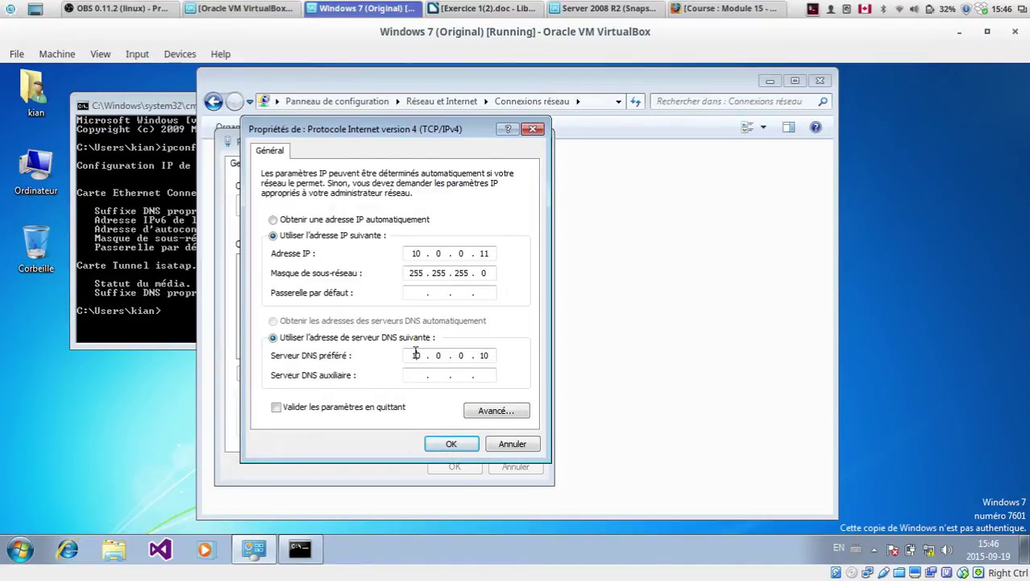
Step: Correct the preferred DNS server octets so it reads 10.0.0.10
double_click(439, 354)
double_click(416, 356)
type("127.0")
left_click_drag(371, 128, 319, 120)
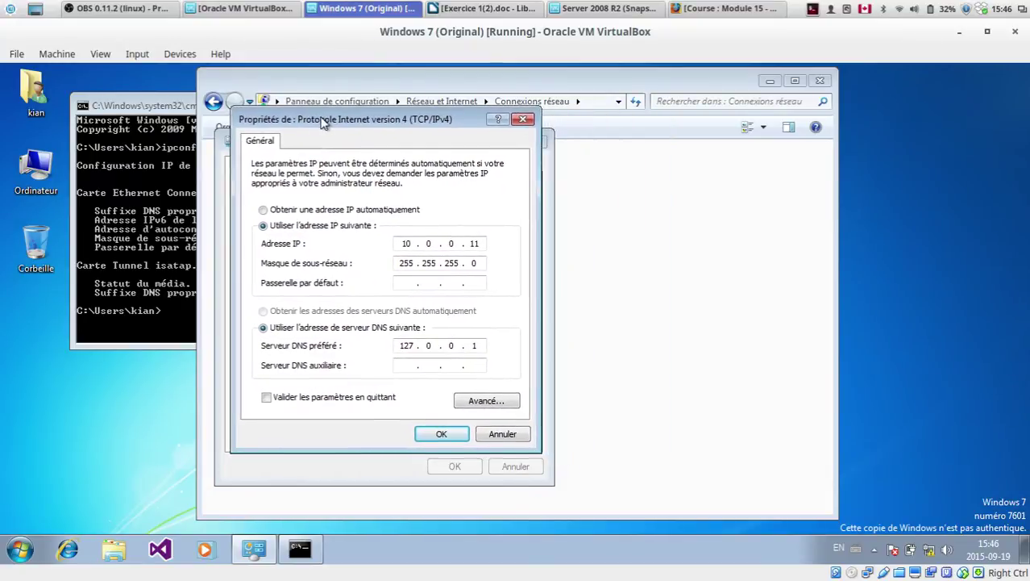
double_click(406, 346)
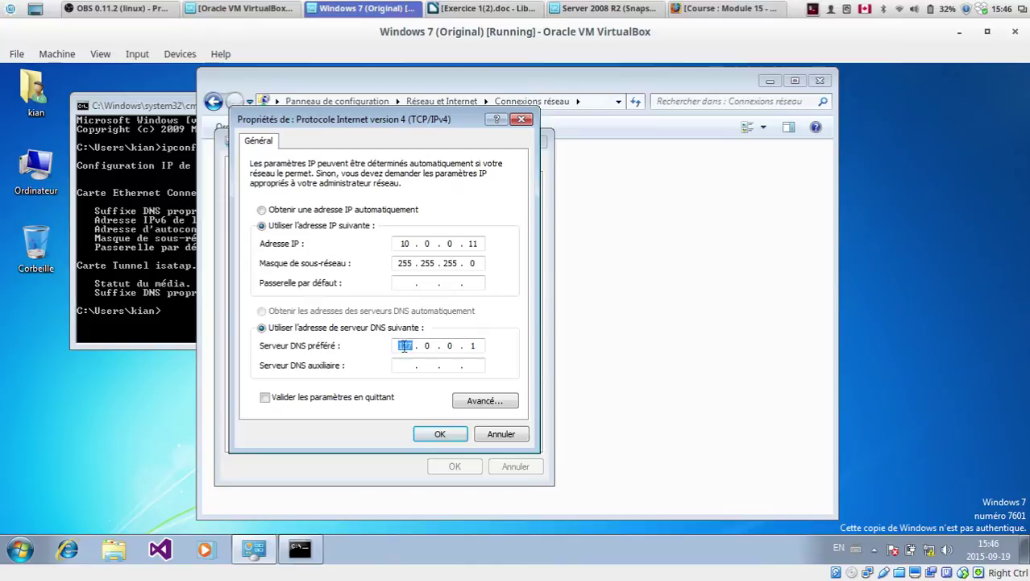
left_click(581, 8)
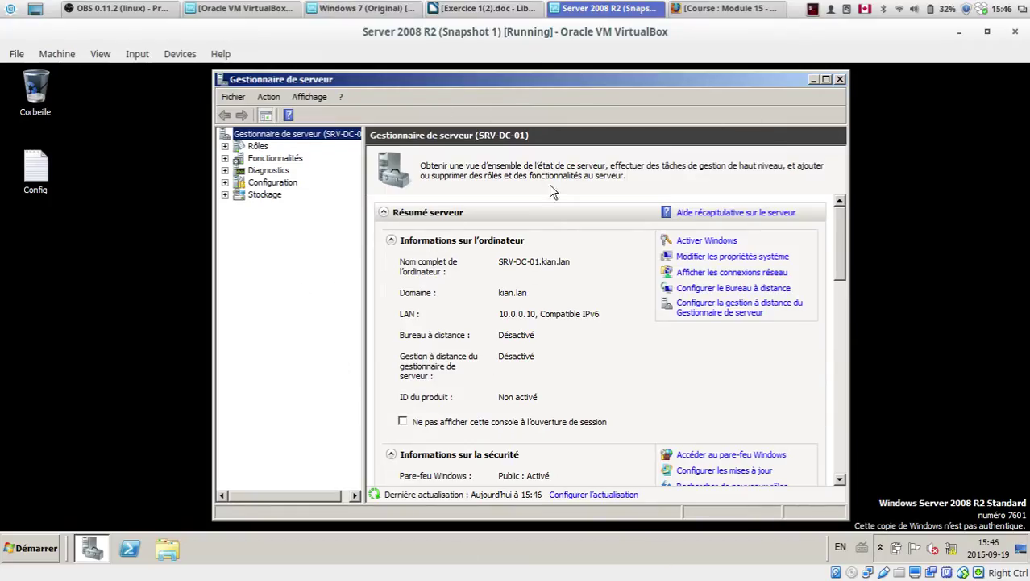
left_click(367, 8)
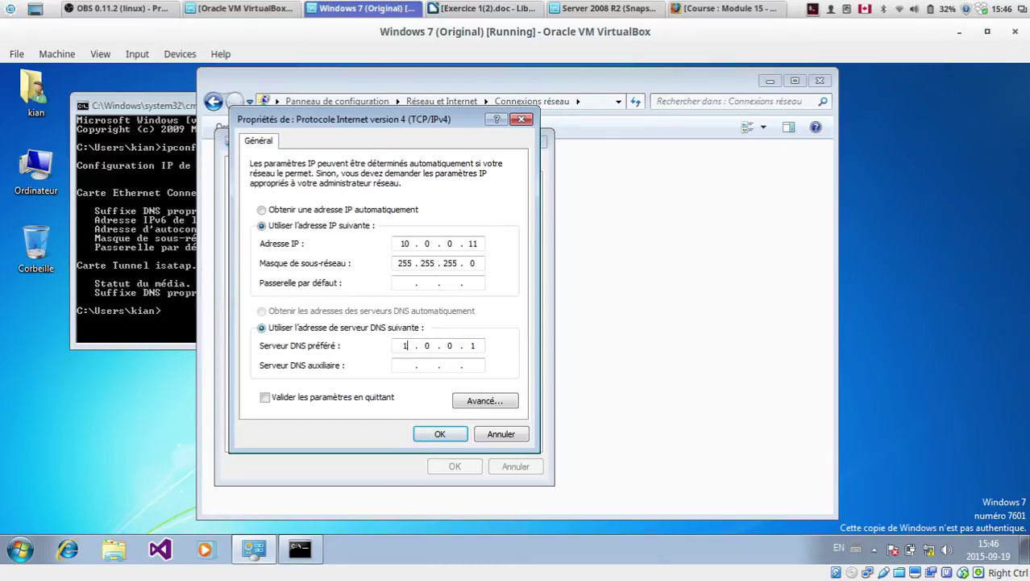
type("0.0.1")
Step: Apply the IPv4 settings, re-check them, and close the connection properties
left_click(456, 433)
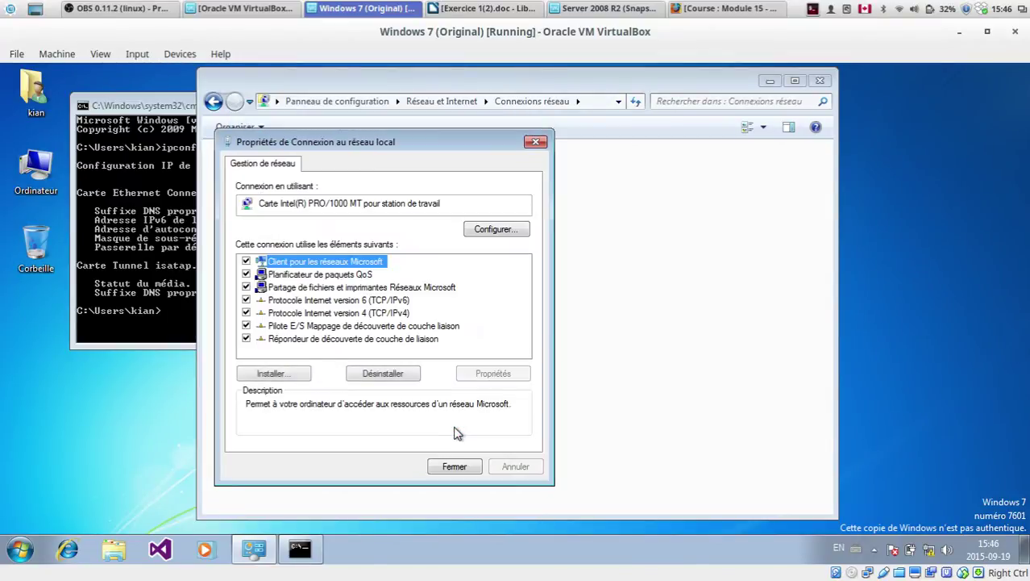
left_click(359, 314)
left_click(493, 372)
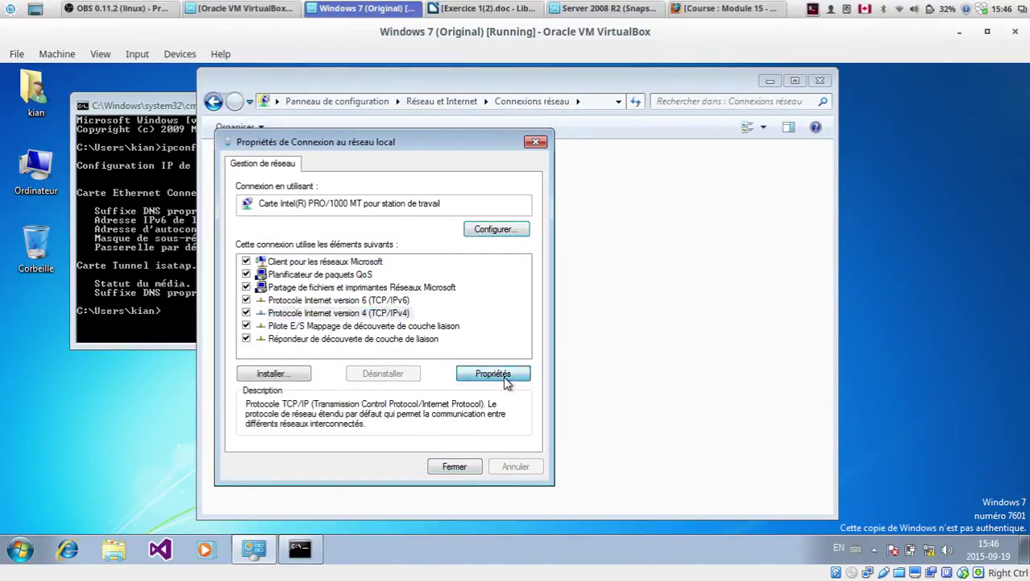
left_click(436, 511)
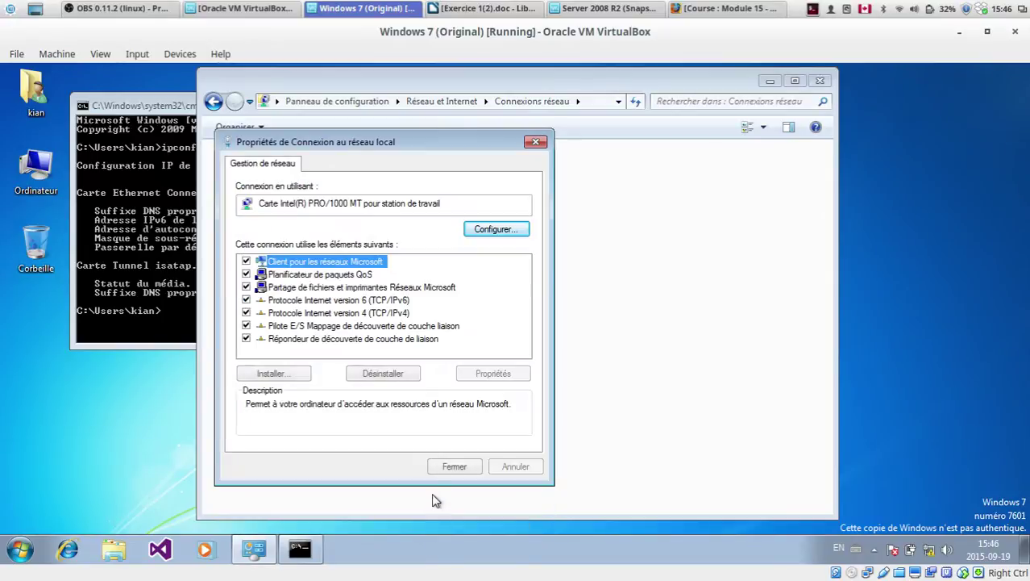
left_click(436, 470)
Step: Clear the console and rerun ipconfig showing 10.0.0.11 / 255.255.255.0, then close network windows
left_click(116, 256)
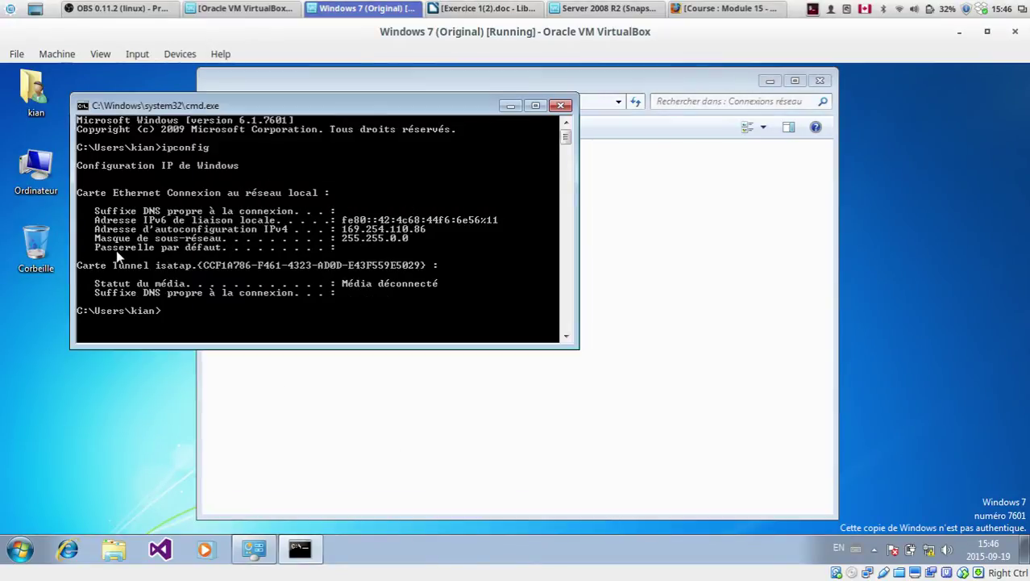
type("cls")
key("Return")
type("ipconfig")
key("Return")
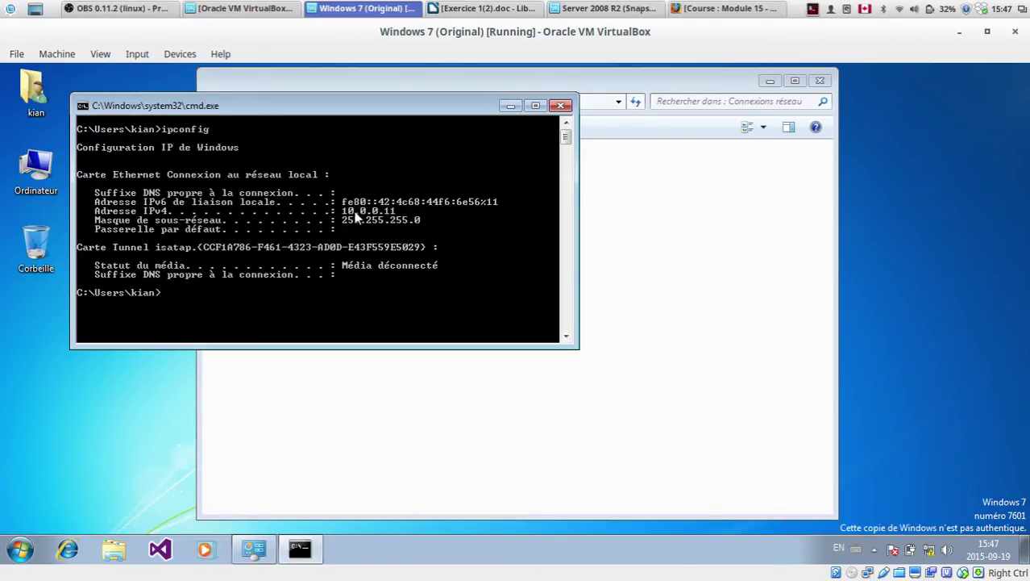
left_click(509, 107)
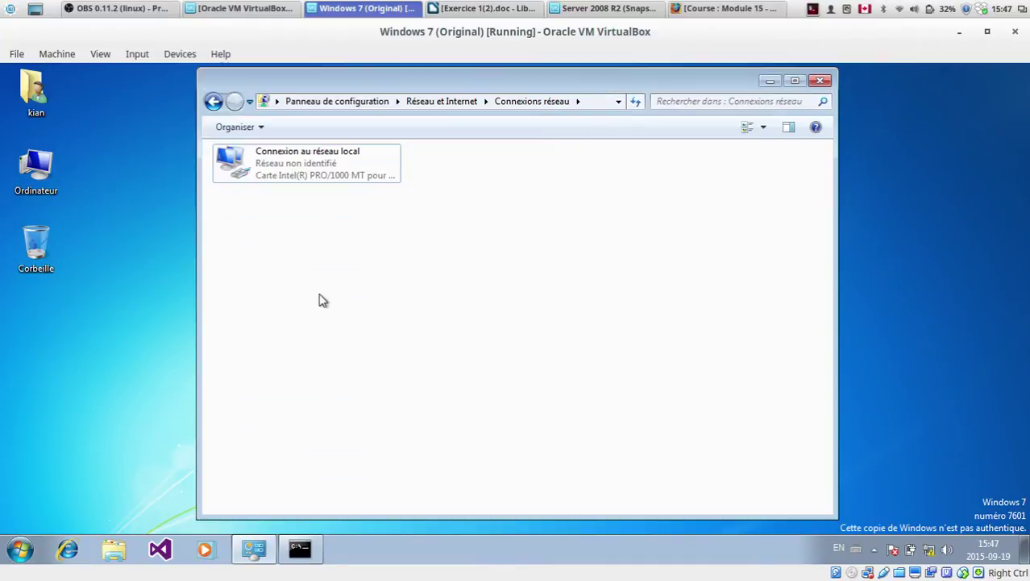
left_click(820, 81)
Step: Open the computer name and domain change dialog from the Ordinateur icon's properties
left_click(41, 184)
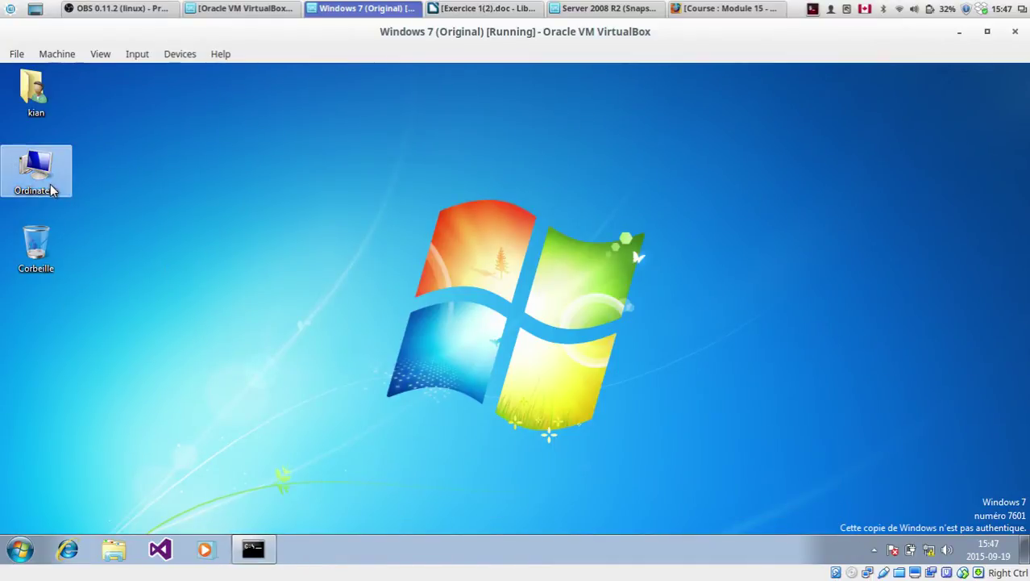
right_click(37, 172)
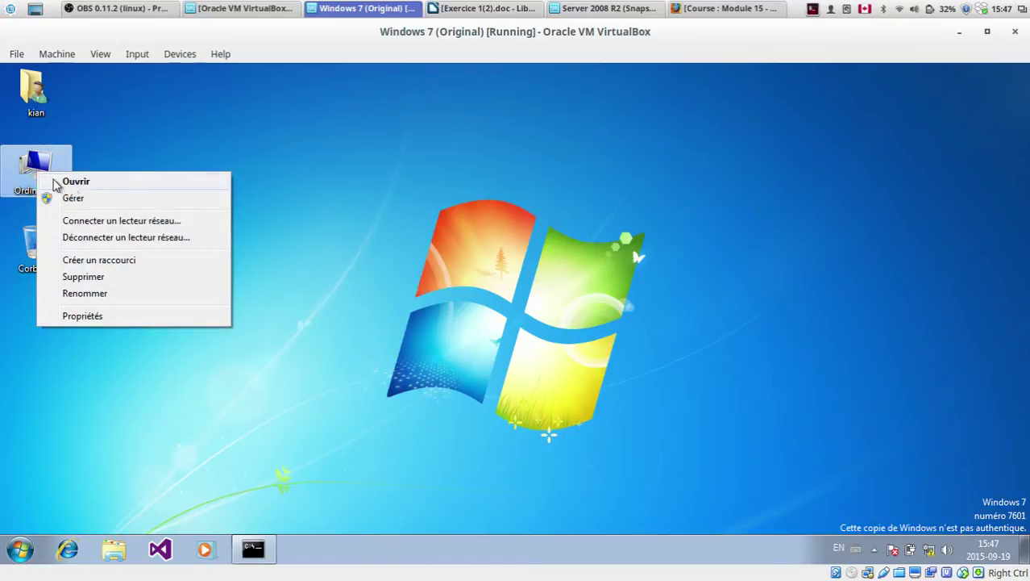
left_click(109, 316)
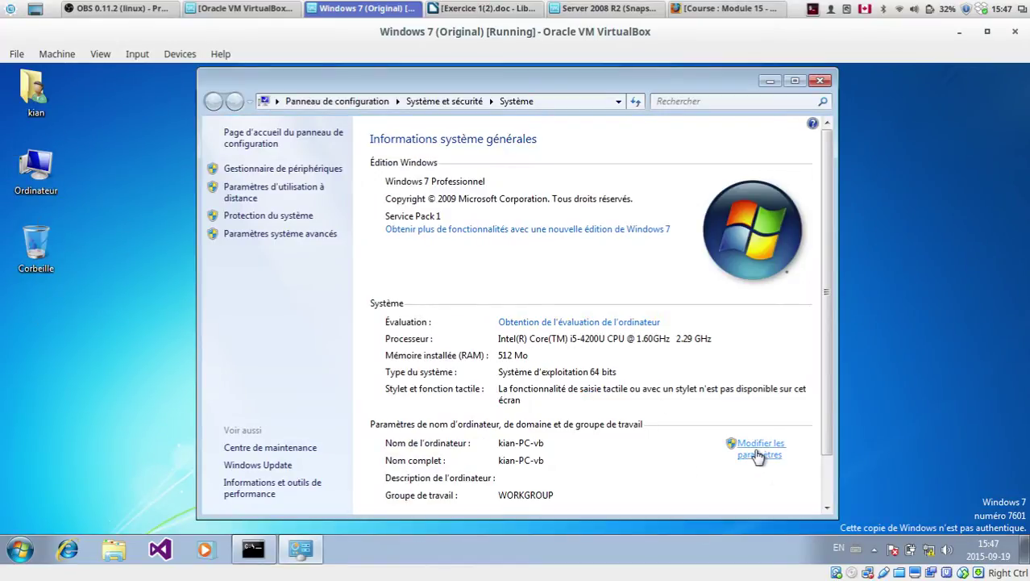
left_click(754, 450)
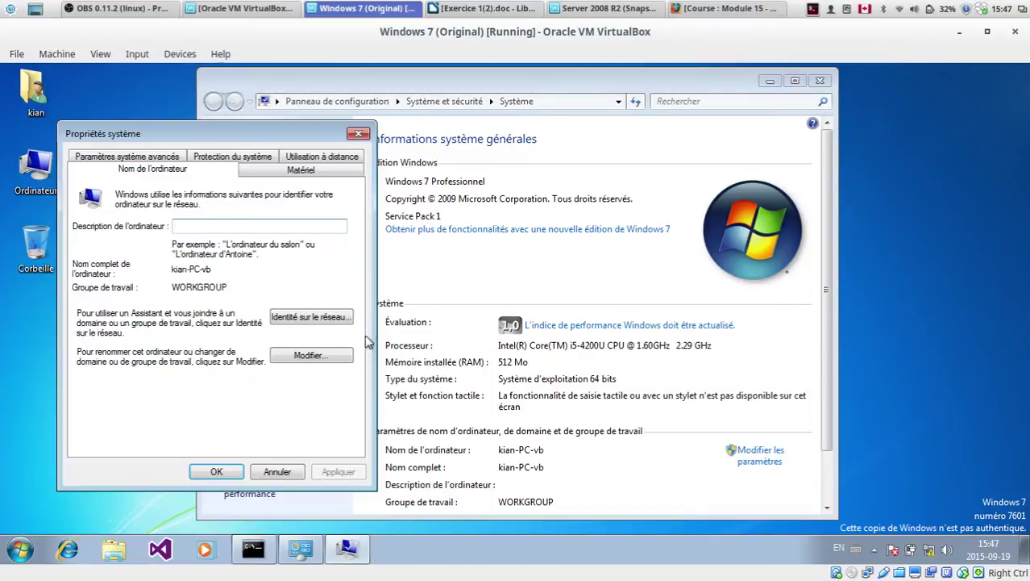
left_click(336, 357)
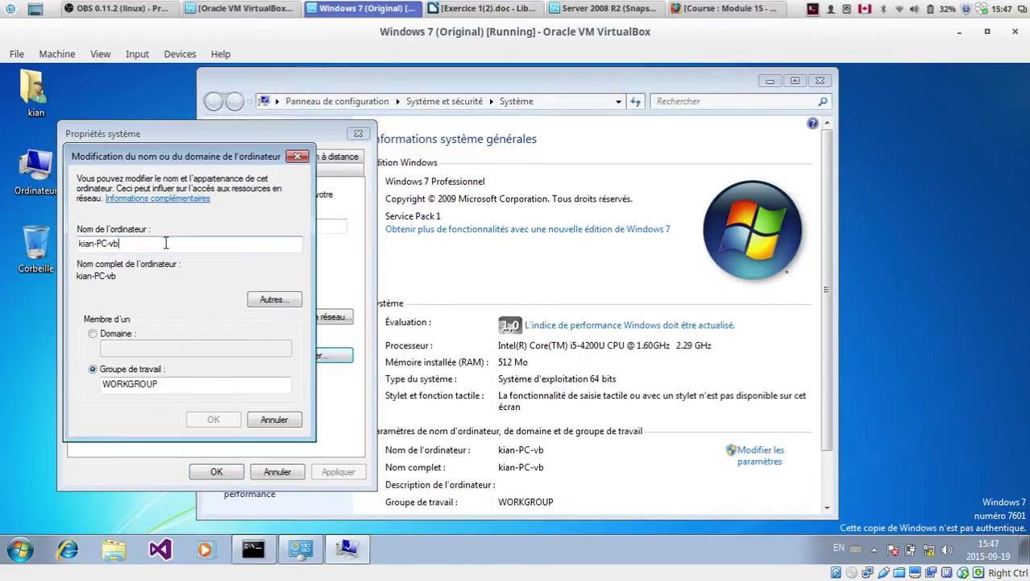
Step: Rename the computer to WRK-Static-01 and set it as a member of domain kian.lan
key("Tab")
key("BackSpace")
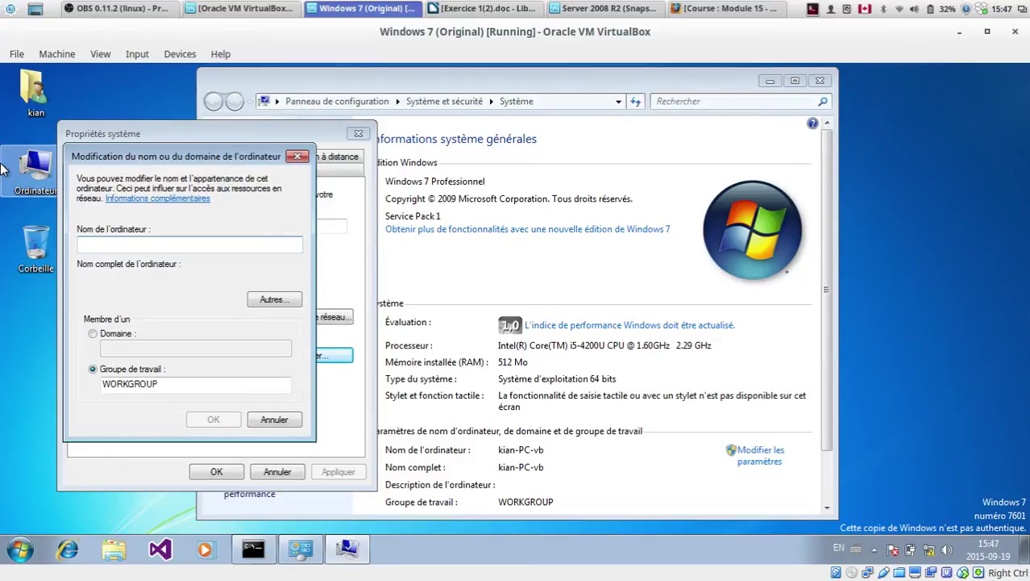
type("WRK")
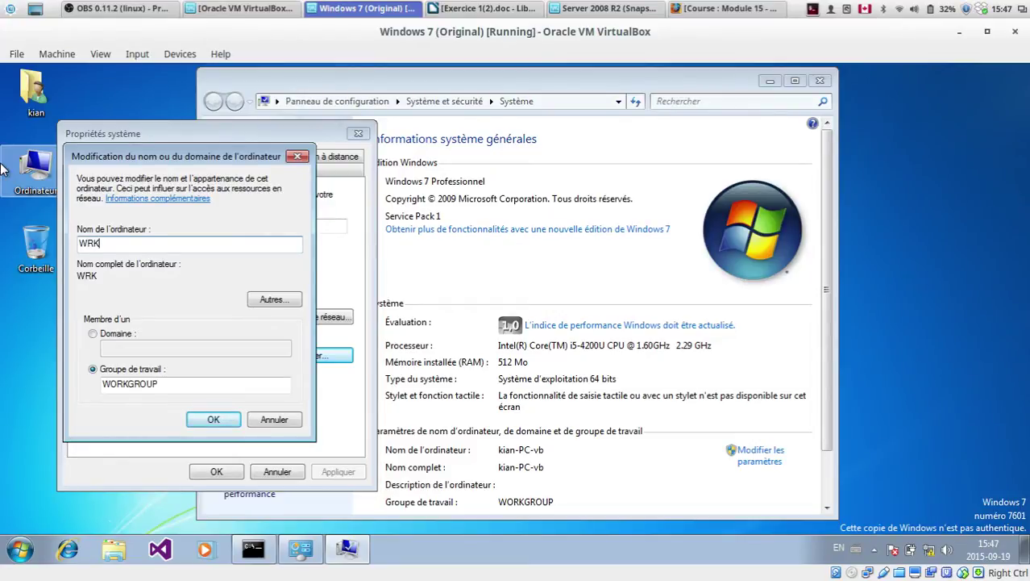
type("-01")
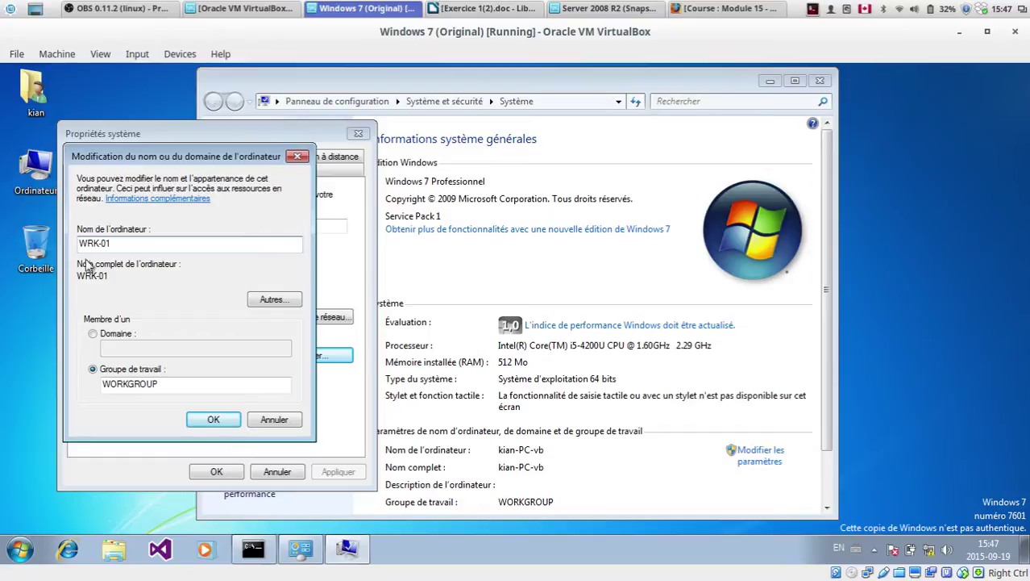
key("BackSpace")
key("BackSpace")
type("Static-01")
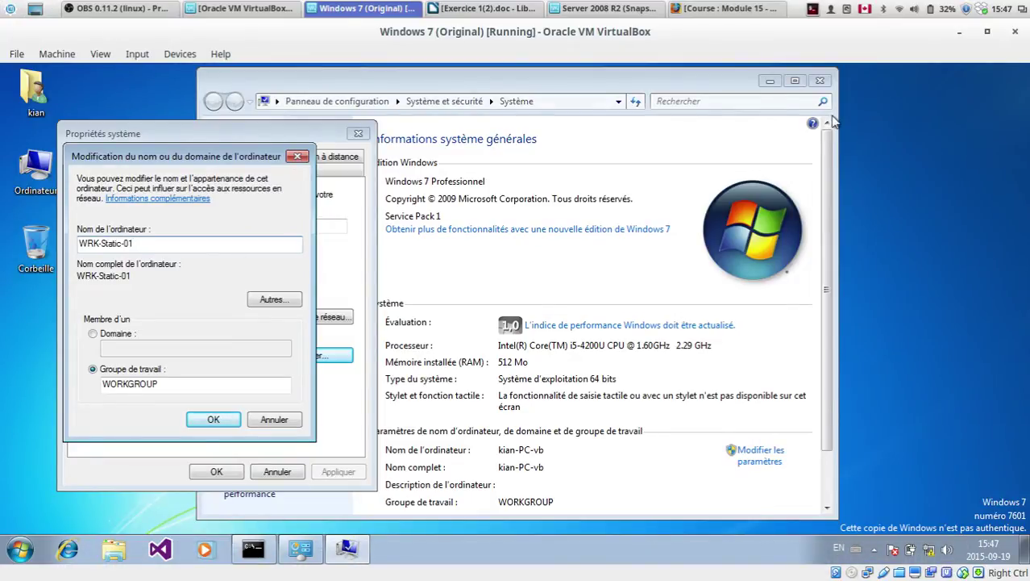
left_click(93, 334)
left_click(129, 350)
type("kian.lan")
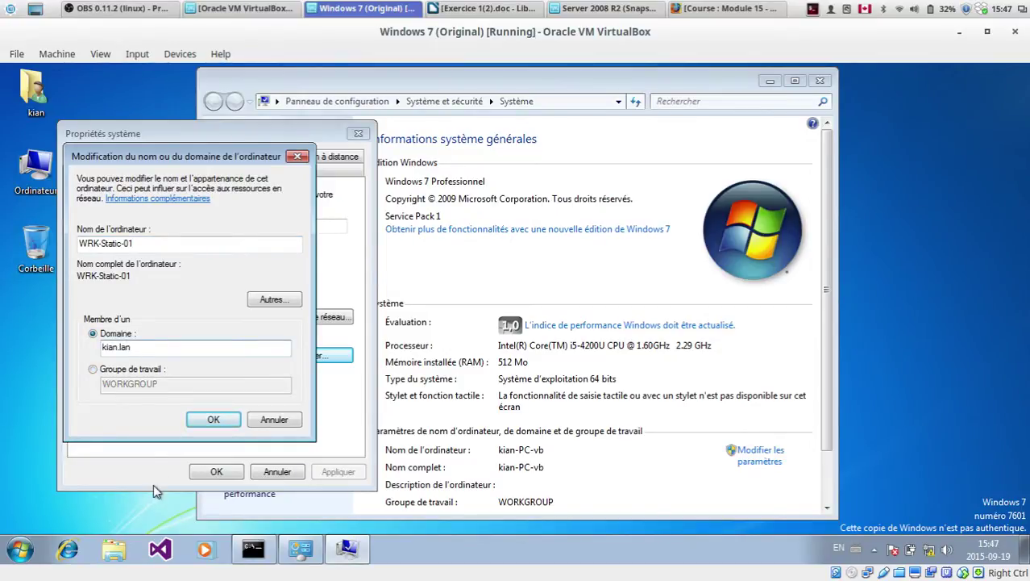
Step: Ping 10.0.0.10 from cmd (4 replies), then submit the rename and kian.lan domain join
left_click(253, 549)
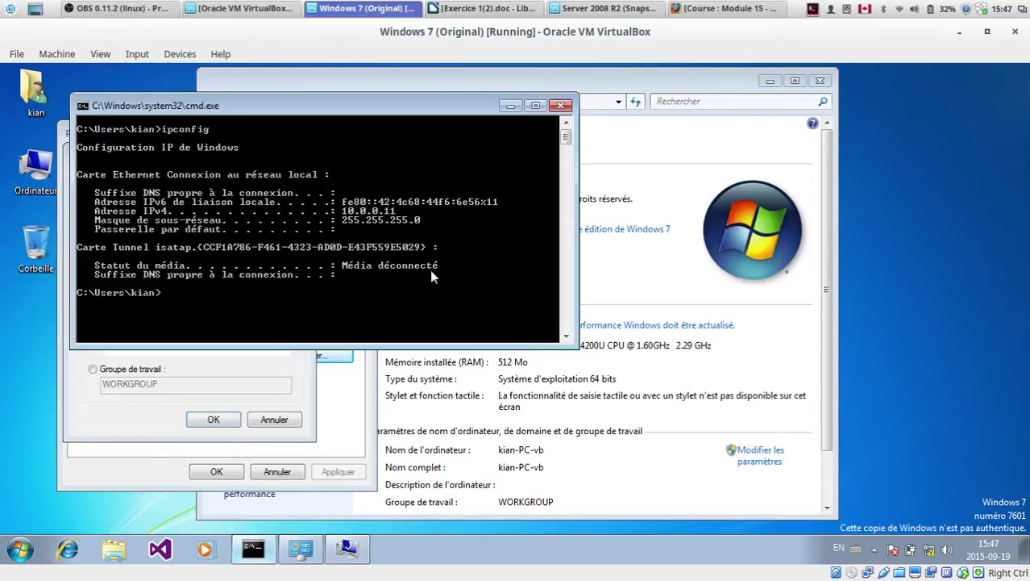
left_click_drag(360, 123, 683, 139)
type("ping 10")
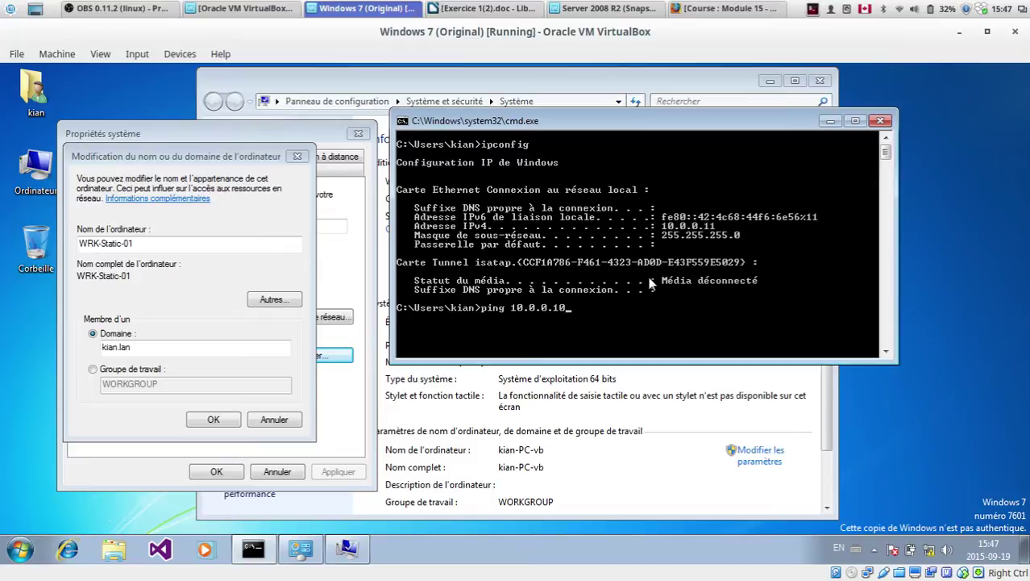
type(".0.0.10")
key("Return")
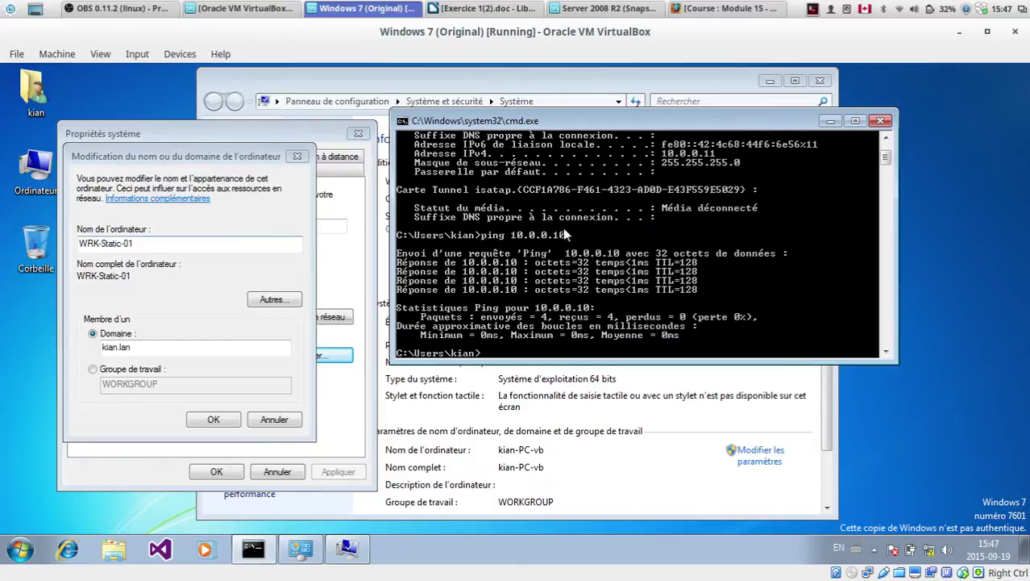
left_click(144, 346)
left_click(196, 419)
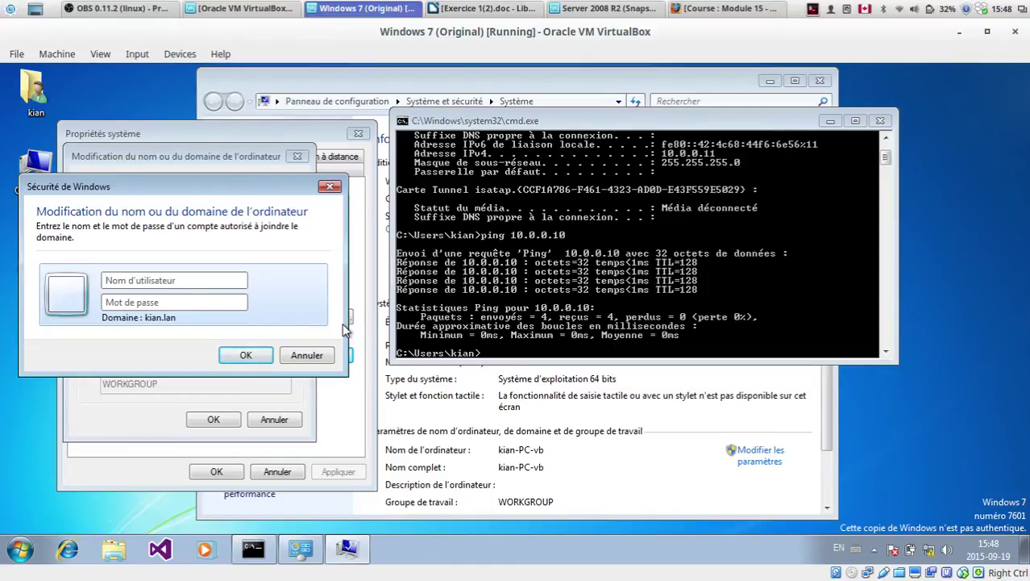
Step: Submit the kian.lan domain administrator's name and password to authorize the join, then minimize the console
type("admi")
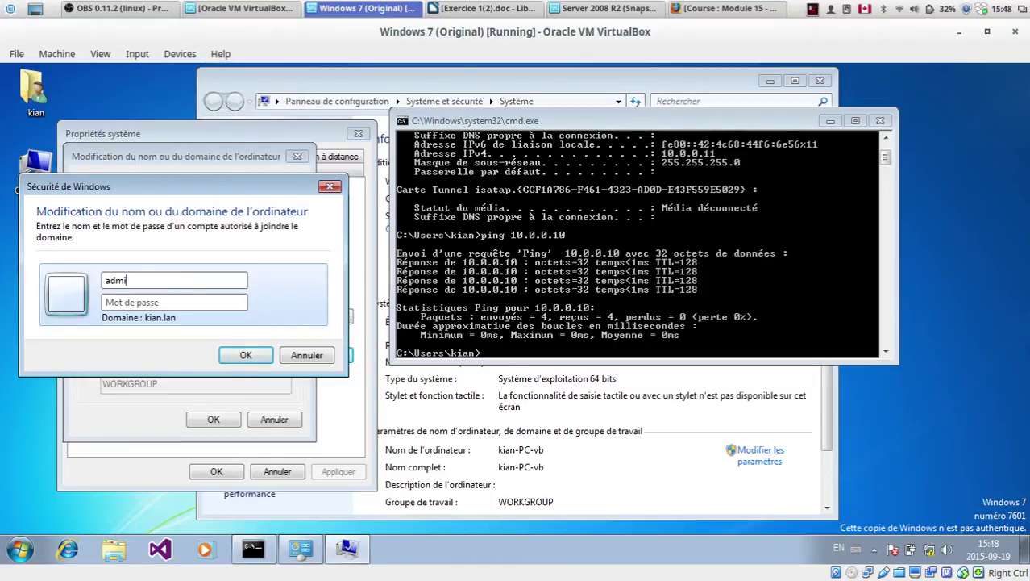
type("nistrateur**********")
key("Return")
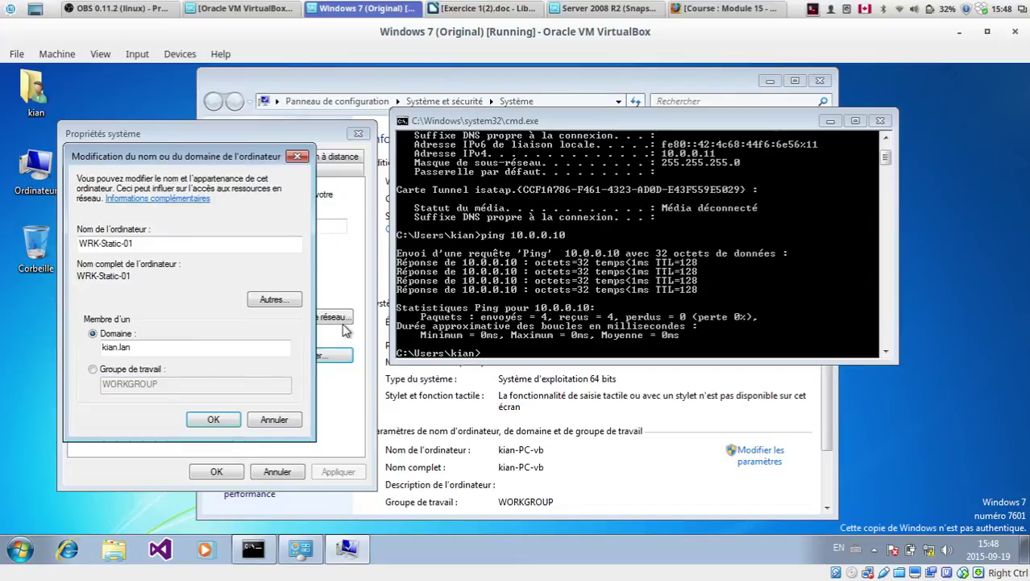
left_click_drag(616, 129, 599, 168)
left_click(746, 166)
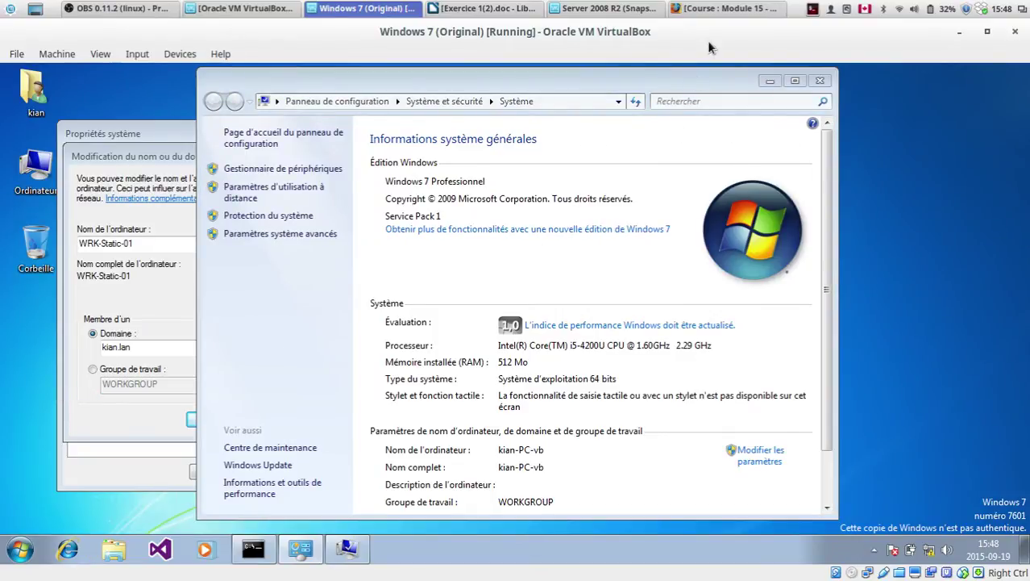
Step: Acknowledge the kian.lan welcome and restart notices, then restart Windows 7 now
left_click(770, 83)
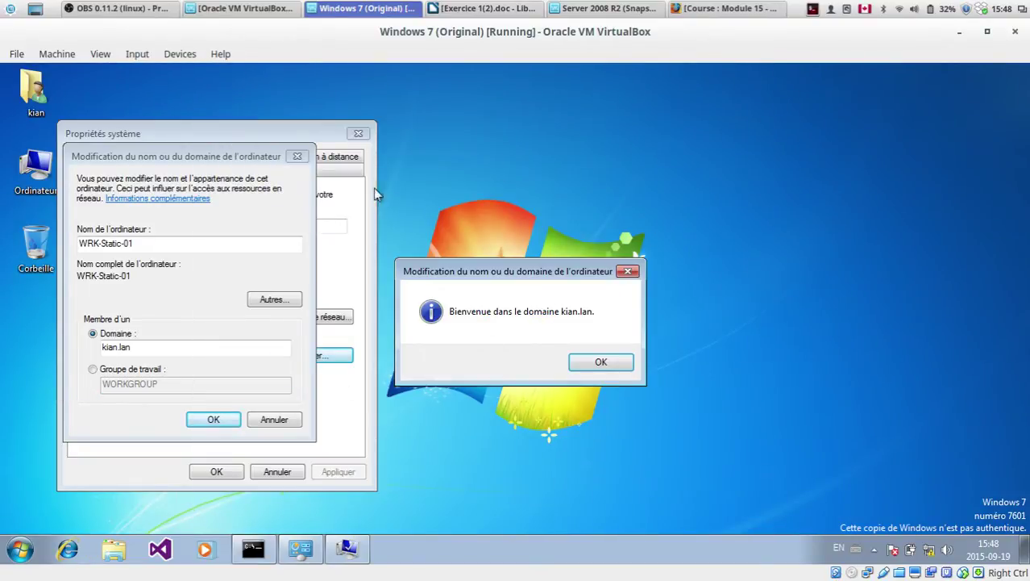
left_click(601, 362)
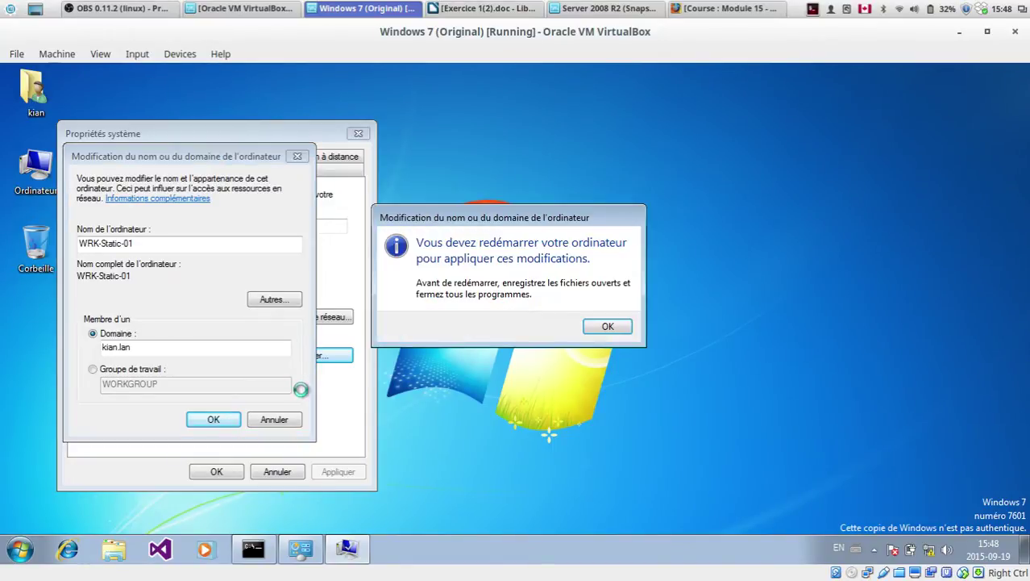
left_click(606, 327)
left_click(217, 472)
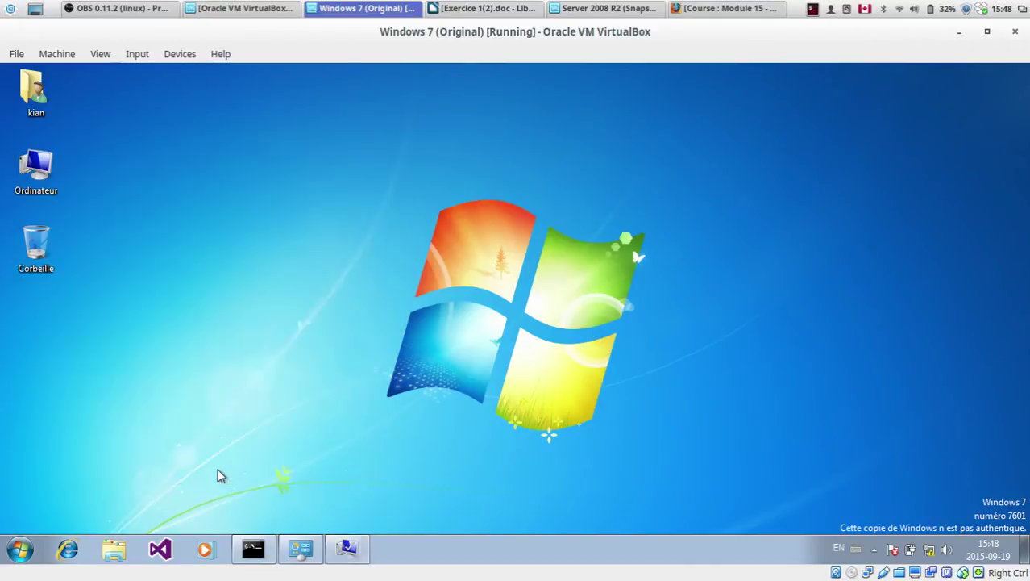
left_click(483, 326)
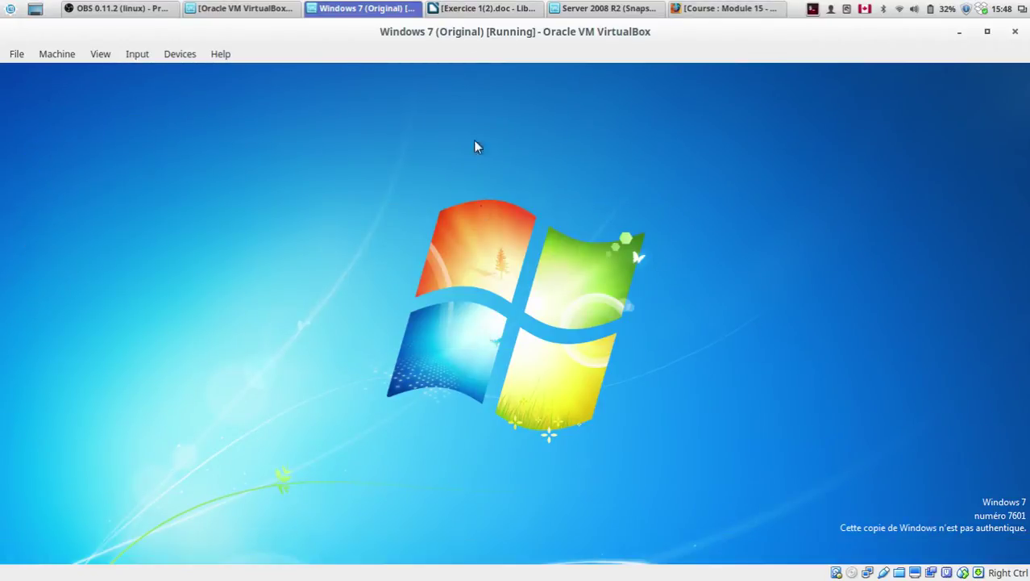
Step: Read the 'Configuration et vérification du service DNS' steps in Exercice 1(2).doc, then minimize Writer
left_click(484, 8)
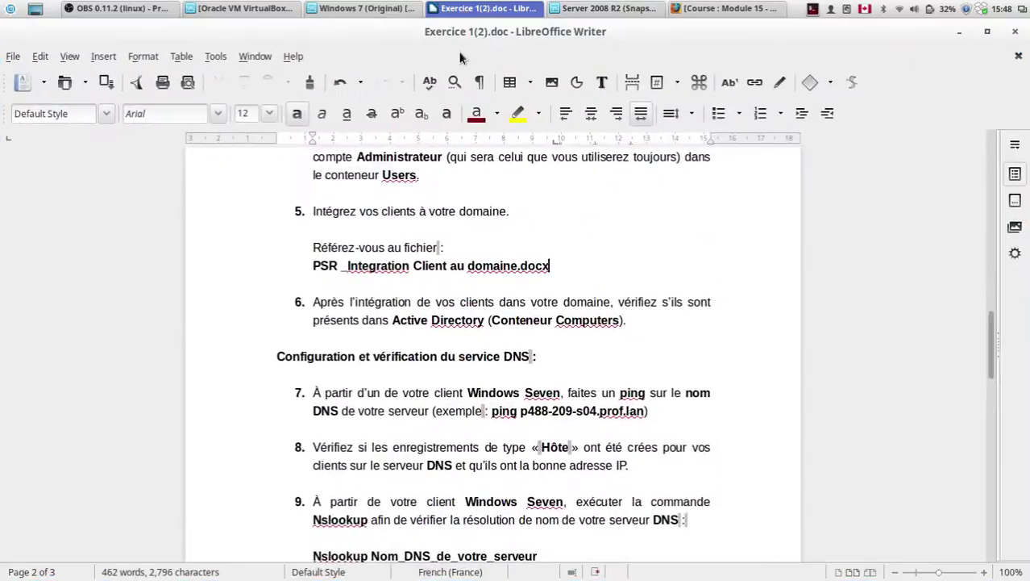
left_click_drag(626, 320, 295, 249)
left_click(295, 249)
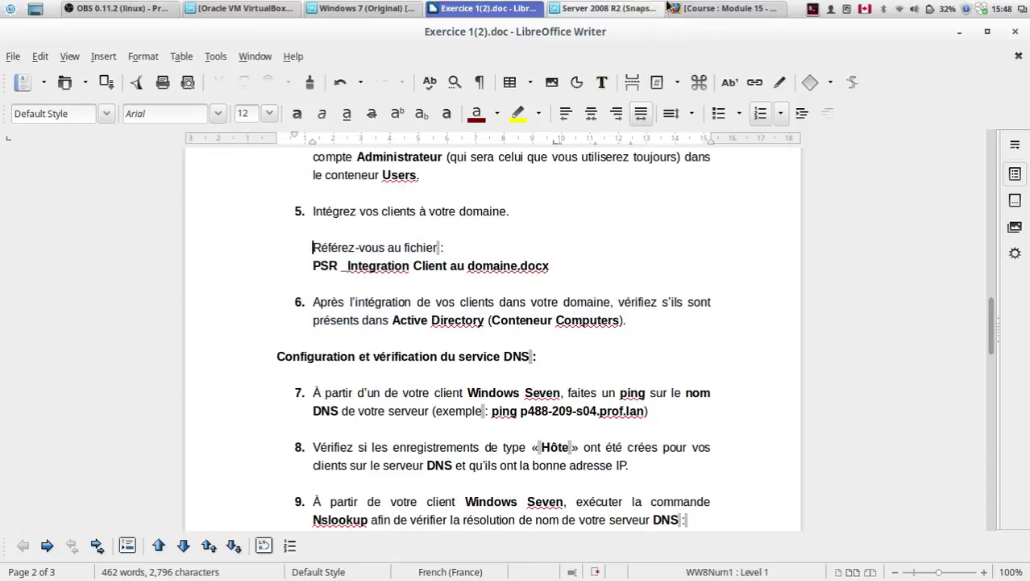
left_click(558, 300)
scroll(559, 301, "down", 3)
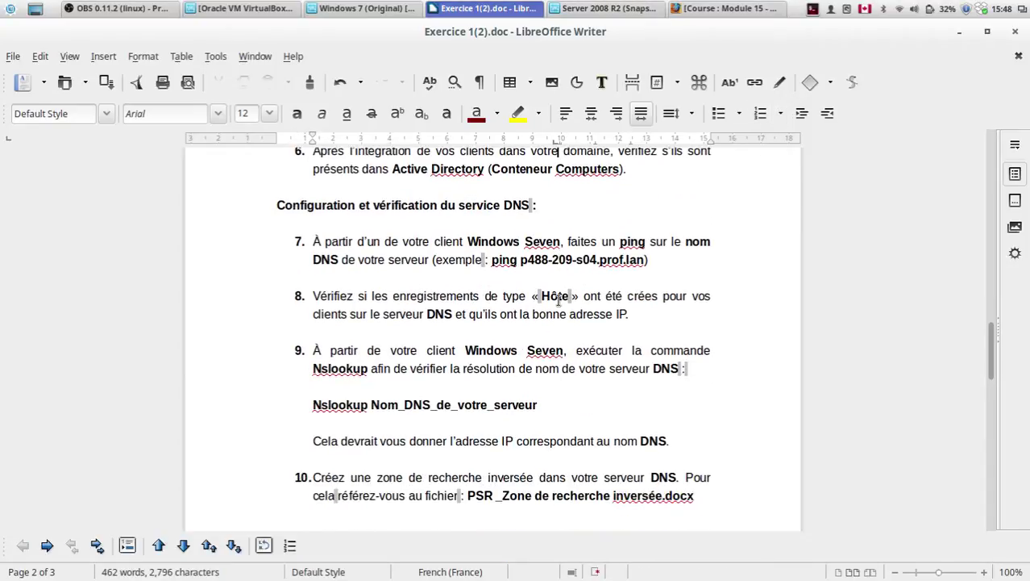
left_click_drag(294, 205, 536, 205)
left_click(537, 205)
left_click(959, 31)
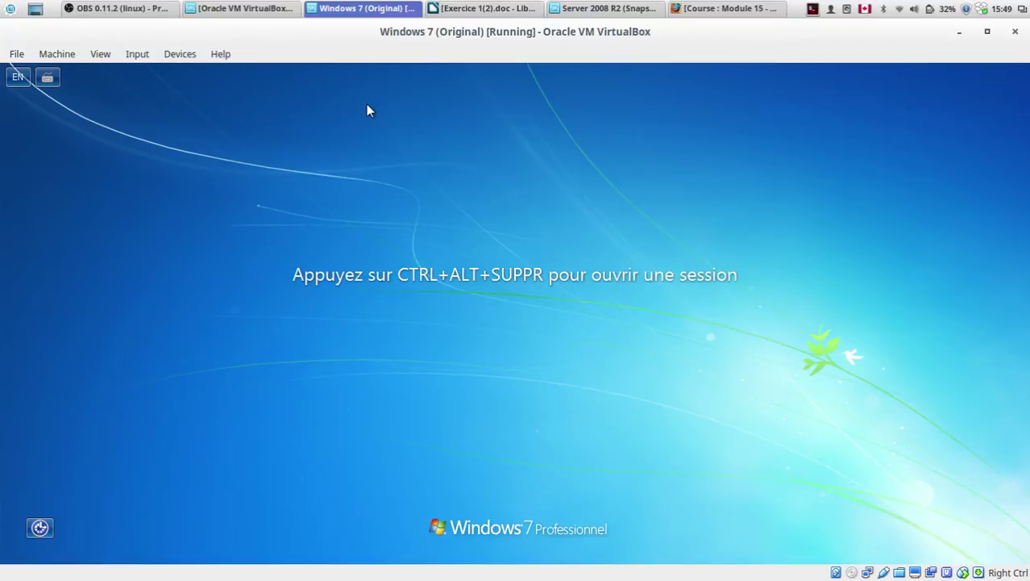
Step: Send Ctrl+Alt+Del and bring up the Autre utilisateur sign-in form
key("ctrl+alt+Delete")
left_click(494, 459)
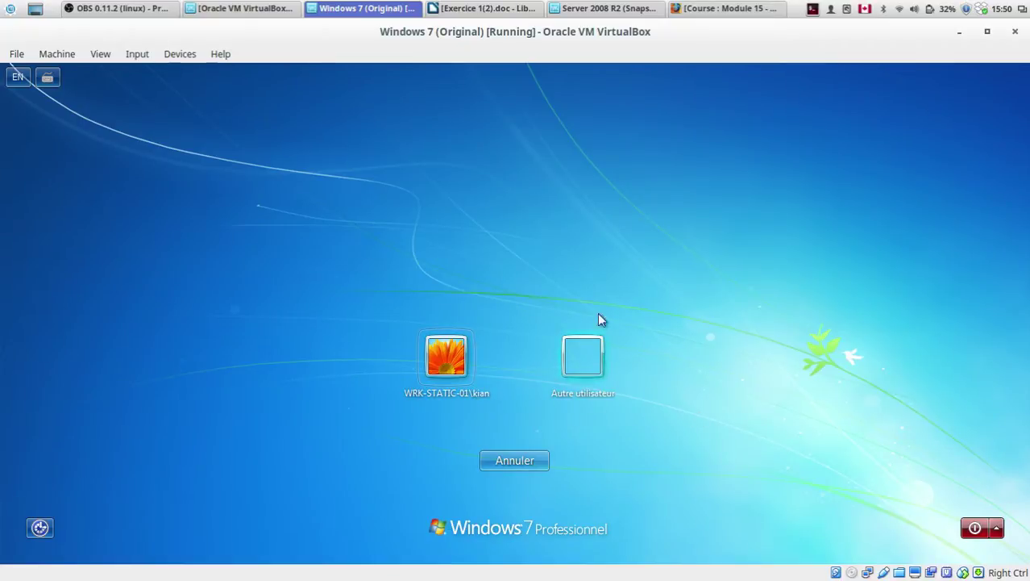
left_click(571, 356)
key("Escape")
left_click(598, 369)
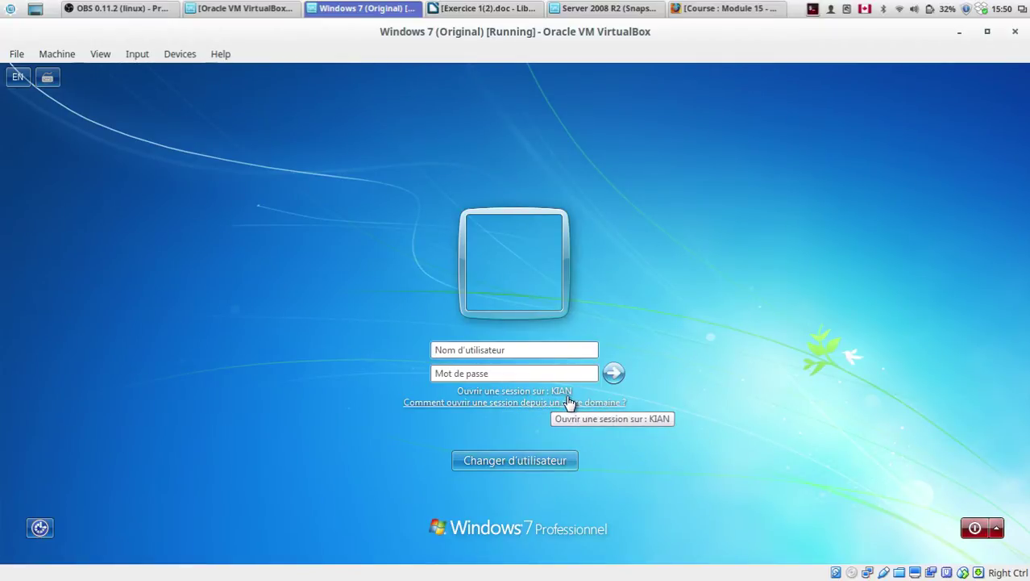
Step: Enter 'administrateur' as the user name and move to the password field
left_click(468, 346)
type("adm")
key("BackSpace")
key("BackSpace")
key("BackSpace")
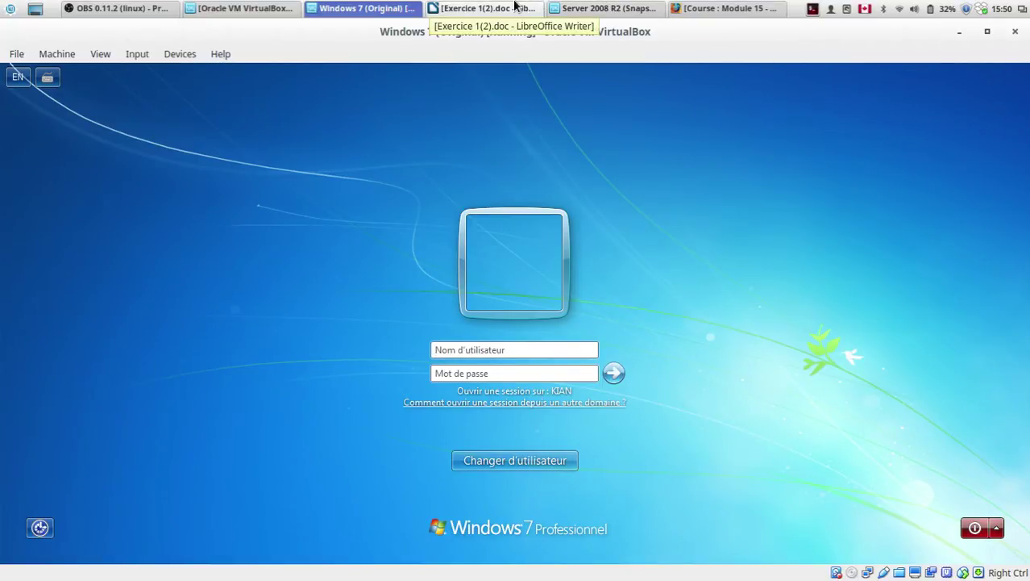
left_click(525, 355)
type("administrateur")
key("Tab")
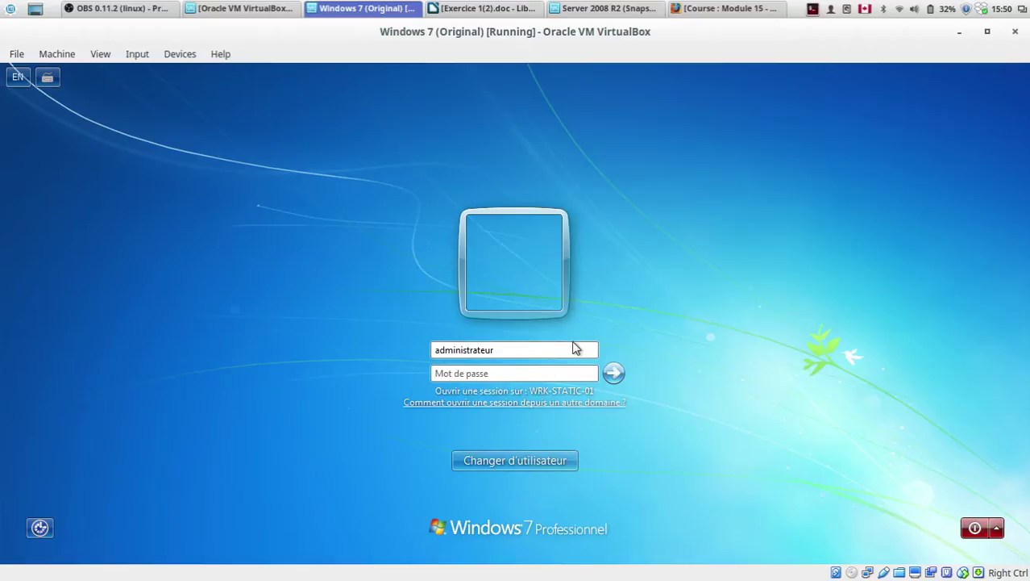
left_click(580, 346)
key("BackSpace")
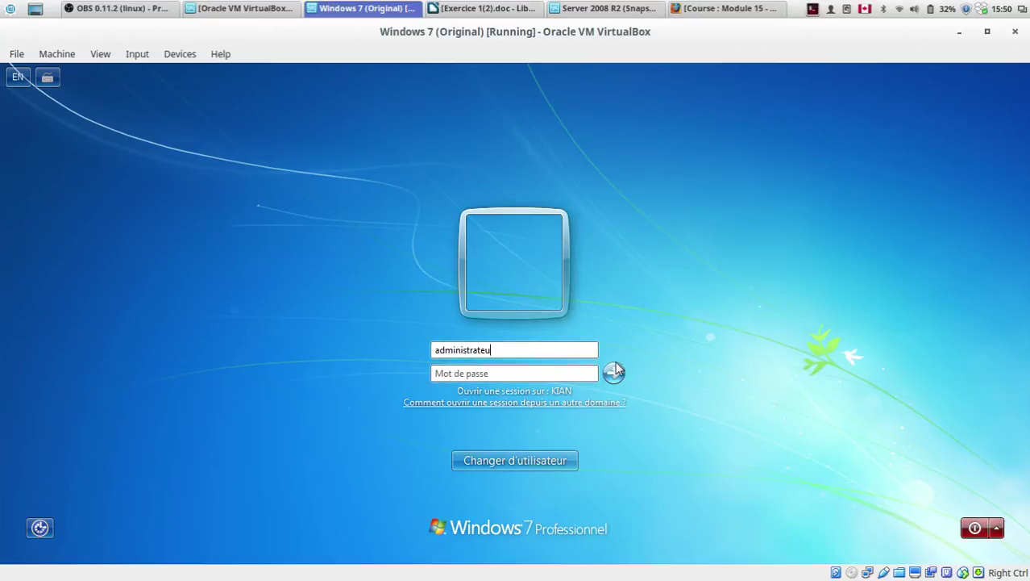
type("r")
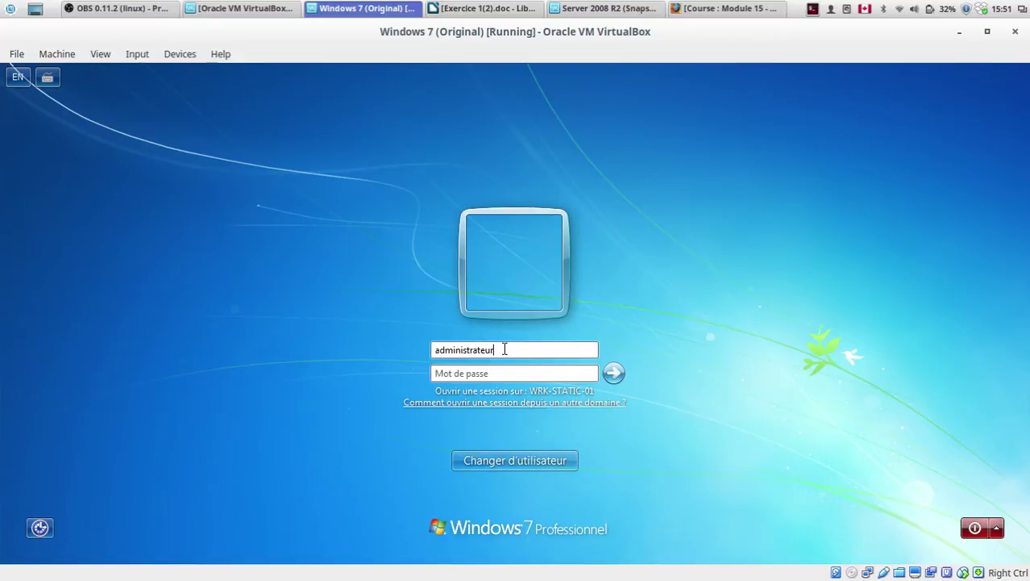
type("'")
key("BackSpace")
type("@kian")
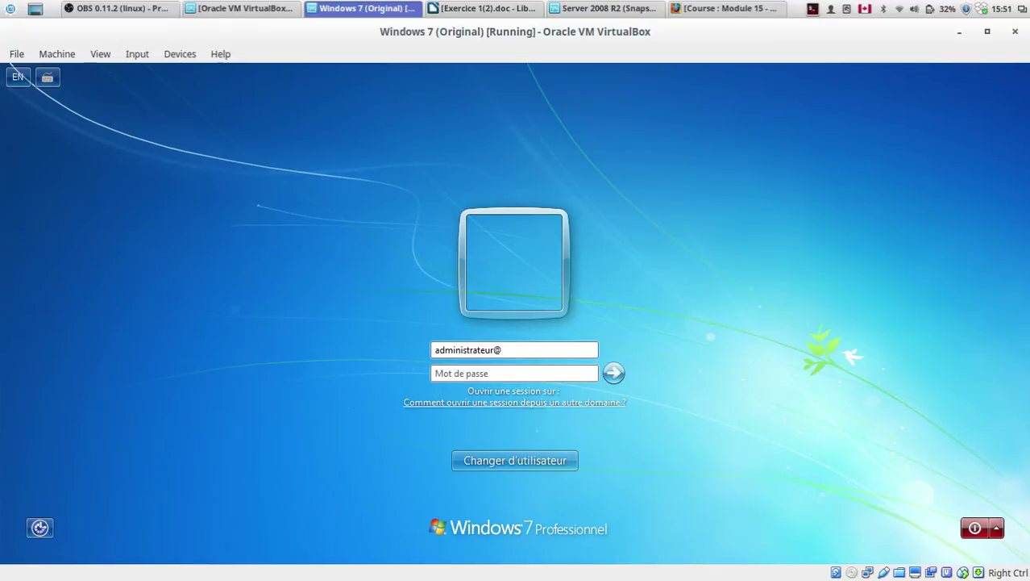
type(".lan")
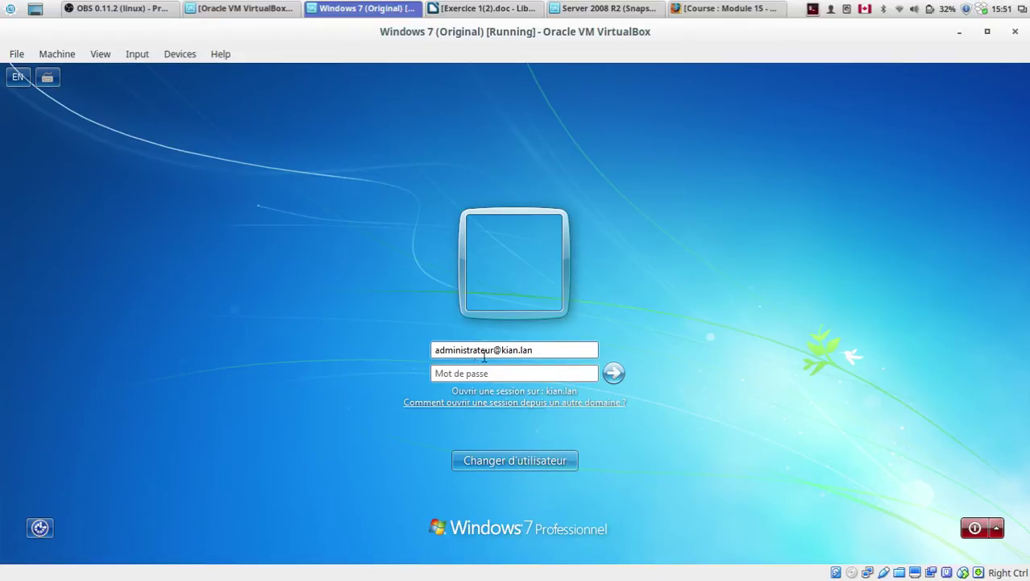
left_click_drag(494, 350, 424, 351)
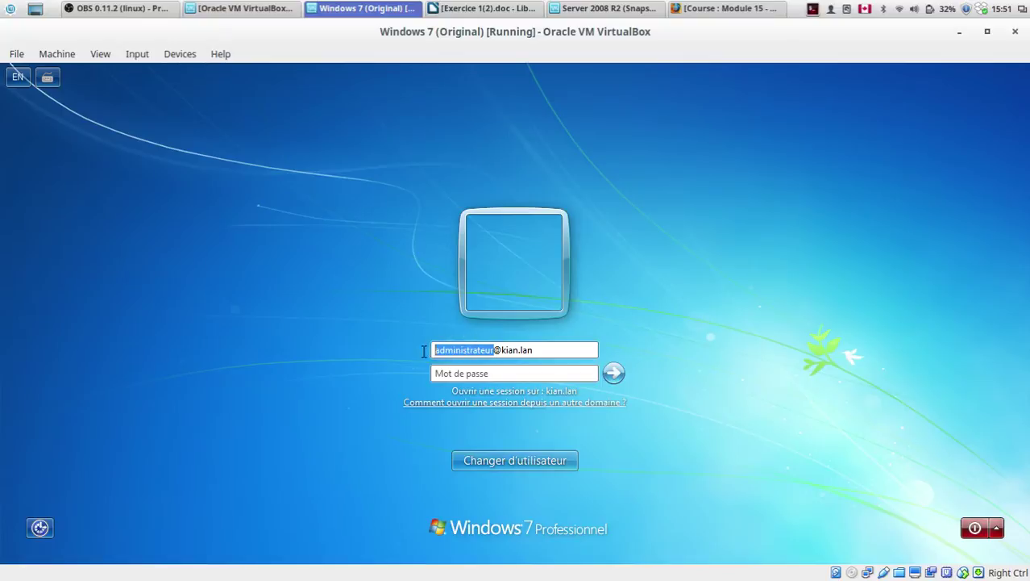
left_click_drag(502, 350, 536, 346)
left_click(555, 351)
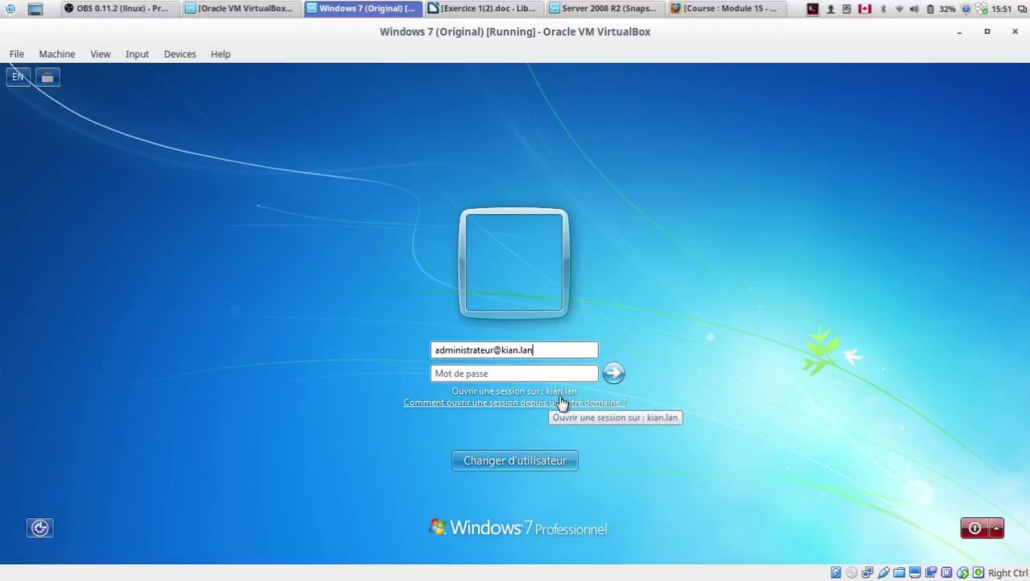
Step: Enter the domain administrator password and sign in
left_click(508, 372)
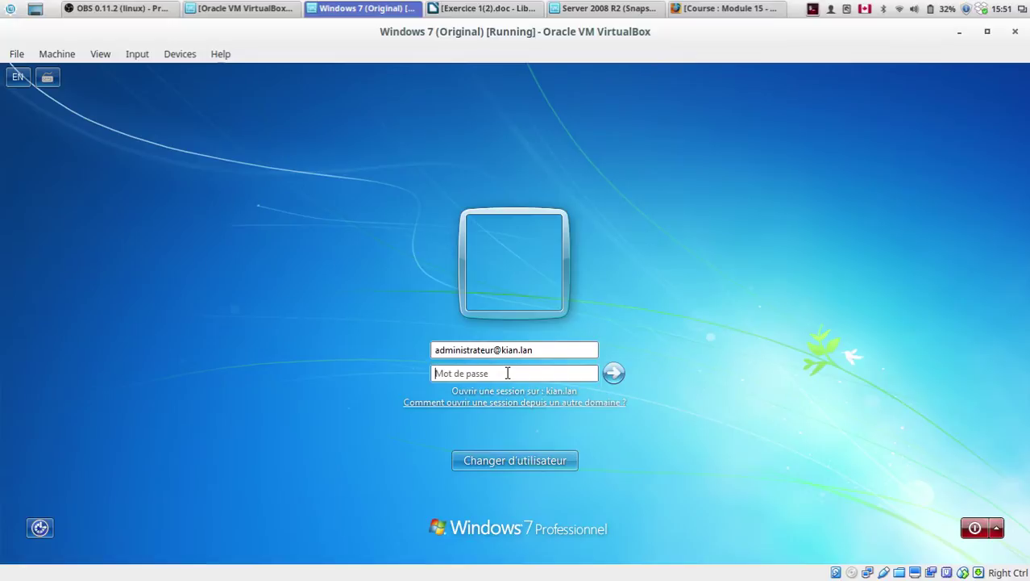
type("P@ssw0rd")
key("Return")
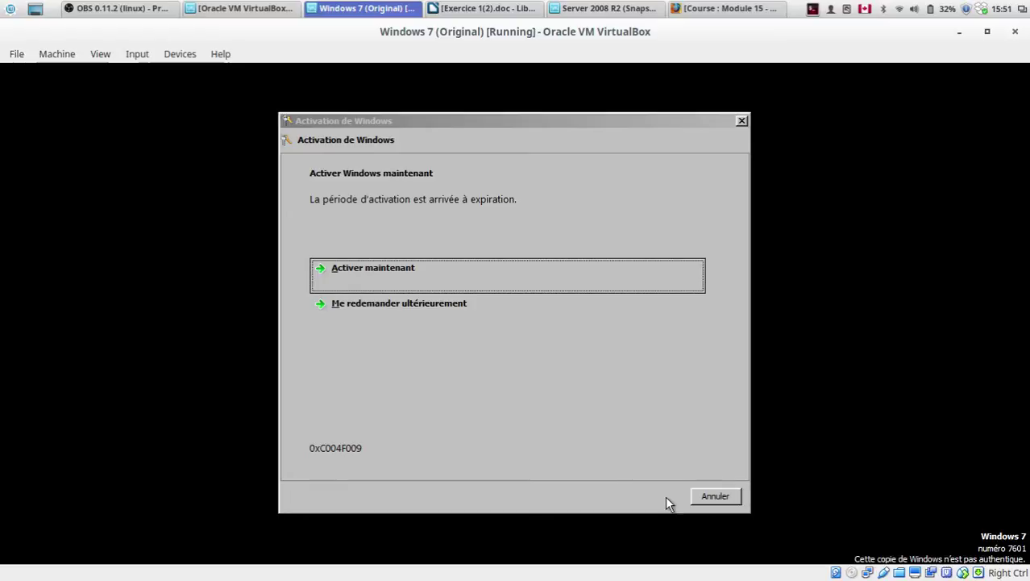
Step: Dismiss the activation prompt and show the Windows 7 machine full screen
left_click(712, 496)
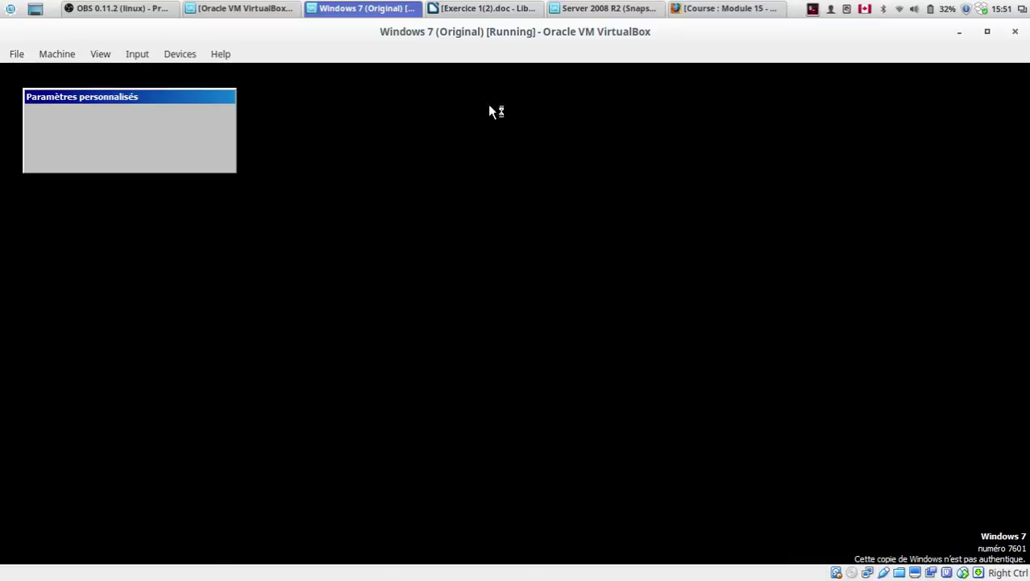
left_click(609, 8)
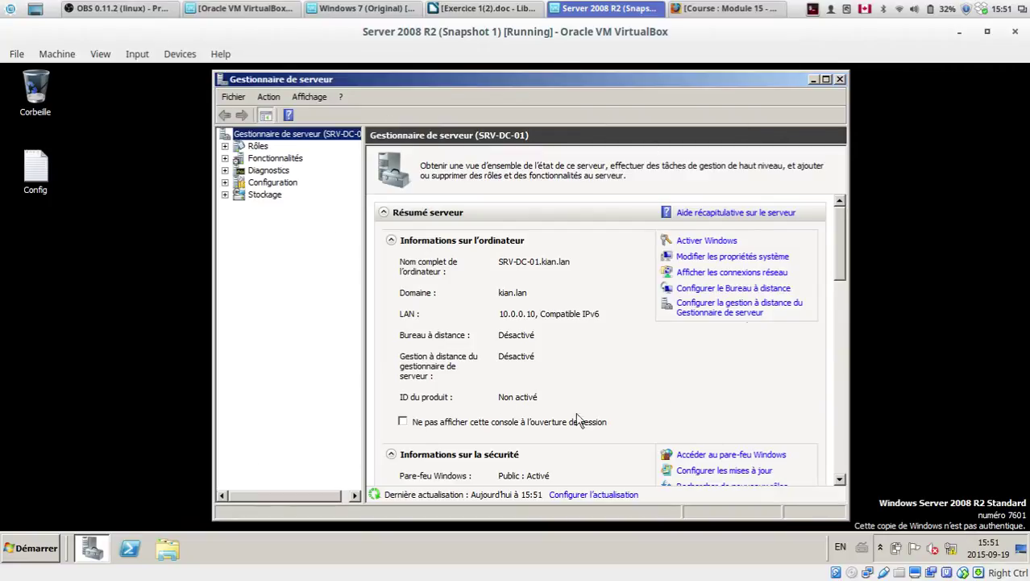
left_click(363, 8)
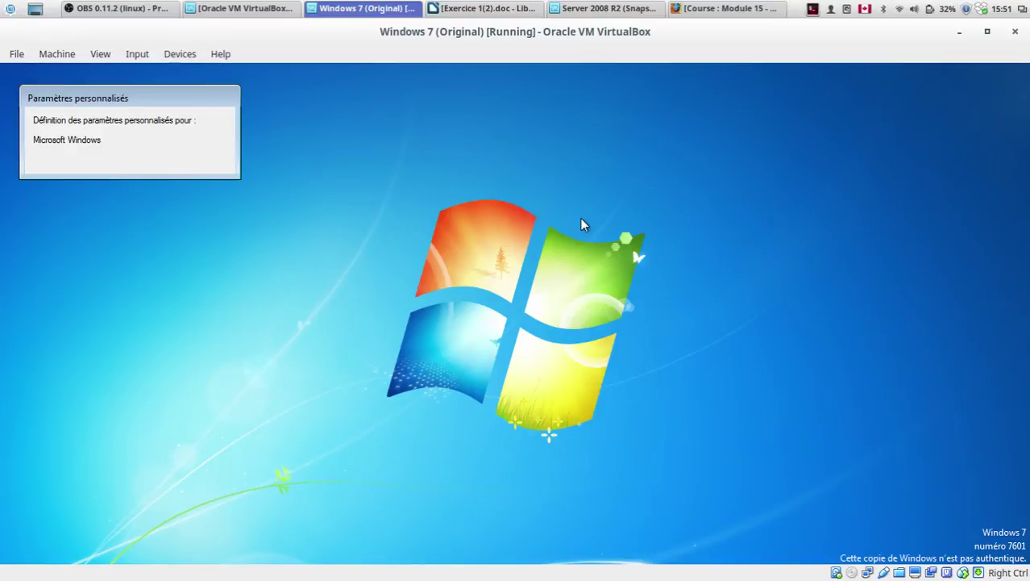
key("ctrl+f")
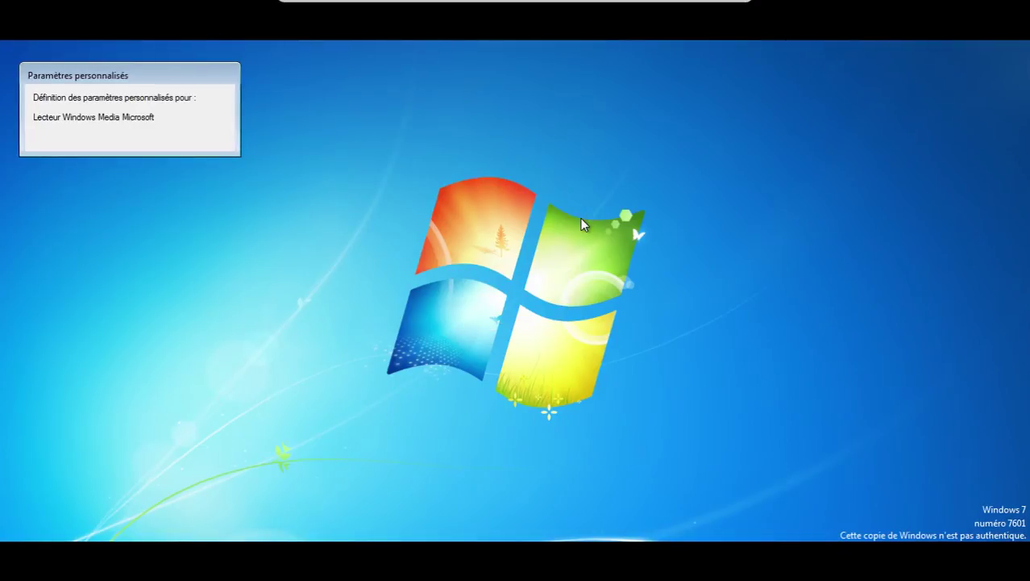
left_click_drag(78, 75, 358, 235)
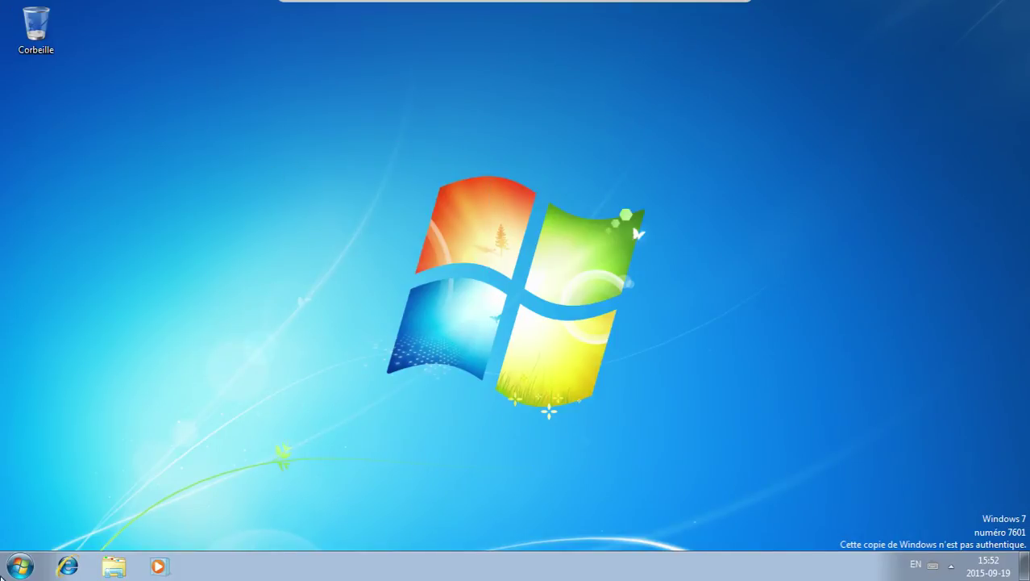
Step: Log off the domain administrator session and call up the sign-in screen
left_click(19, 565)
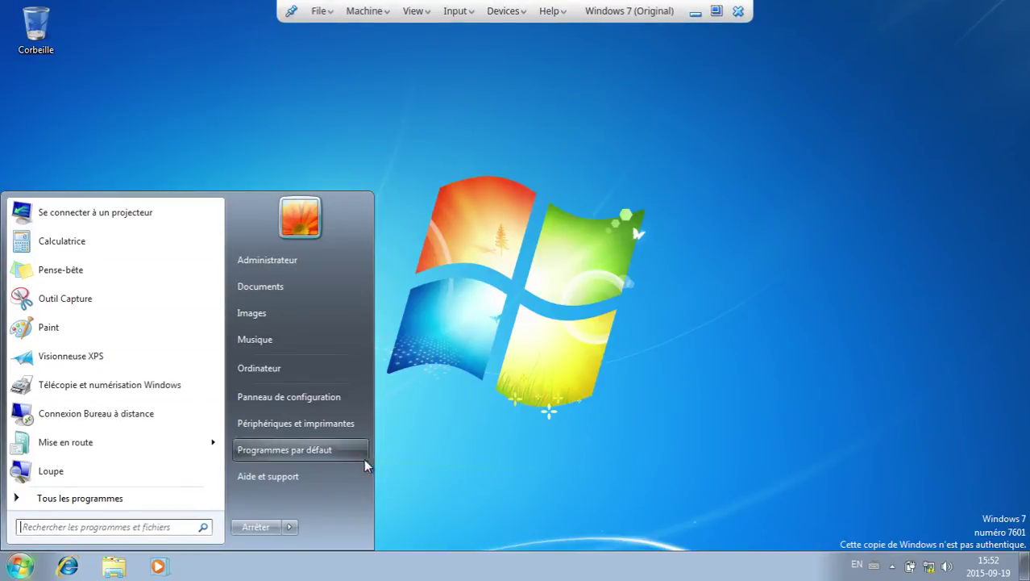
mouse_move(288, 528)
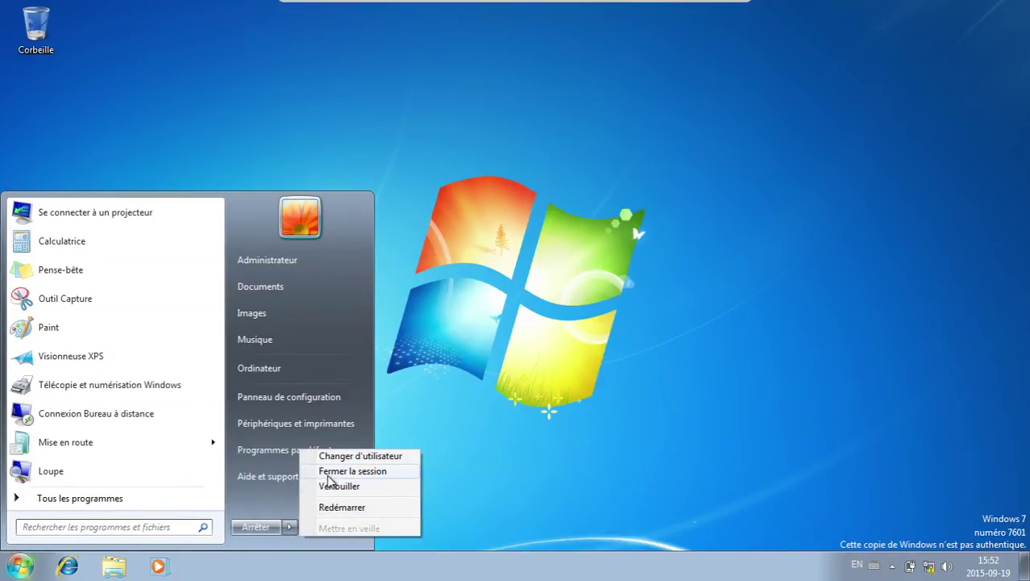
left_click(329, 474)
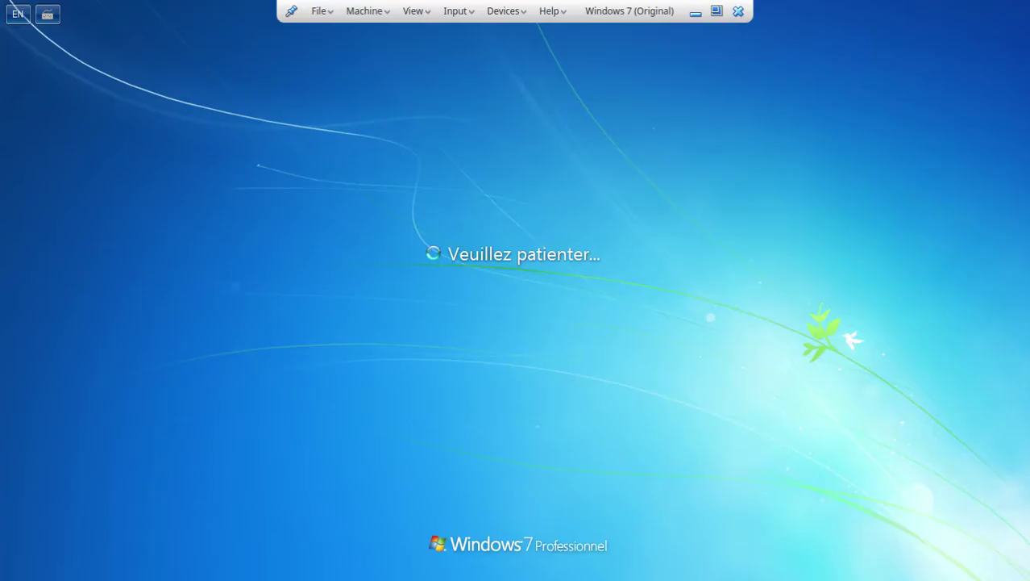
key("ctrl+alt+Delete")
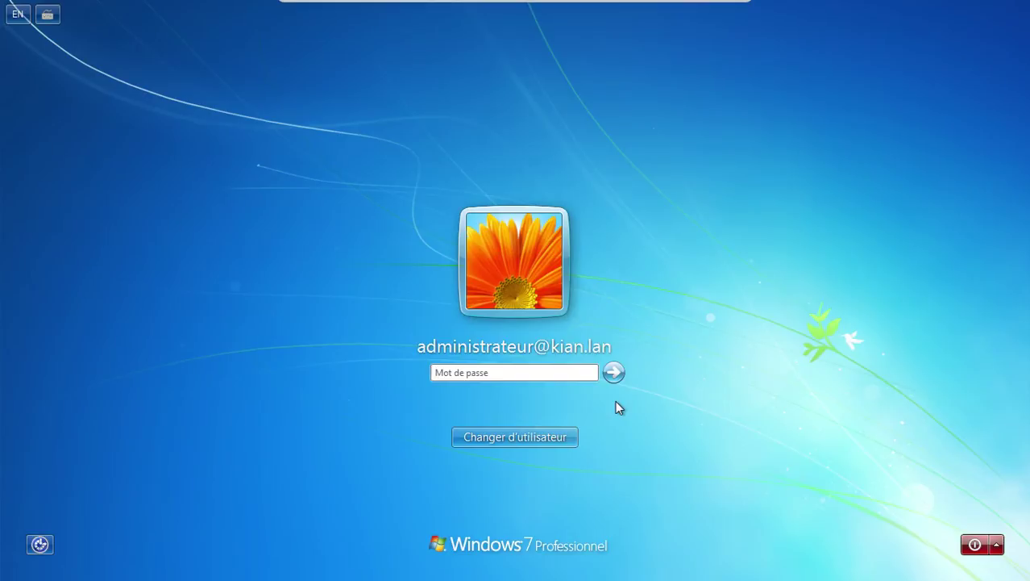
Step: Choose another user and start a user name with the WRK-Static-01\ computer prefix
left_click(531, 436)
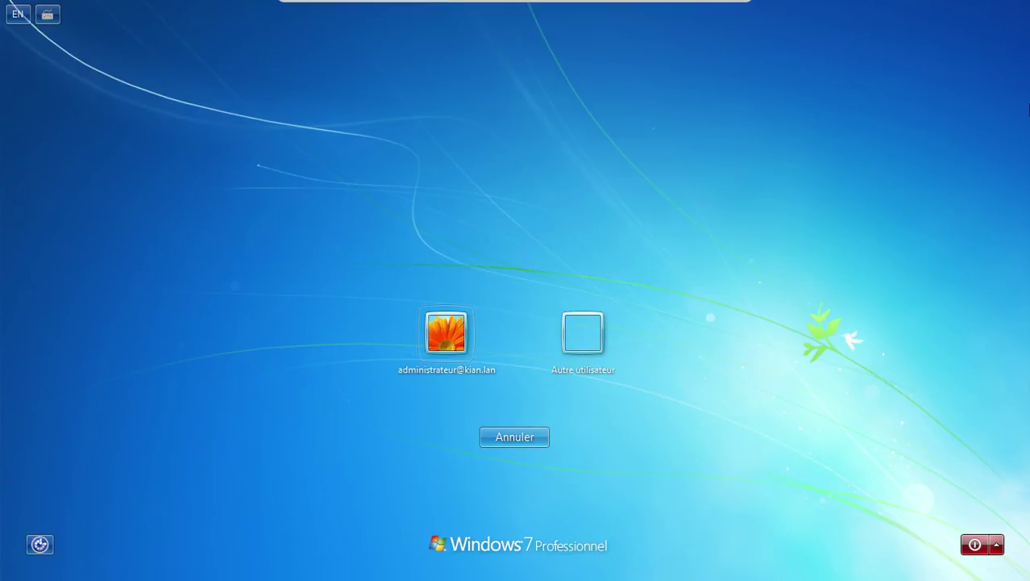
left_click(568, 348)
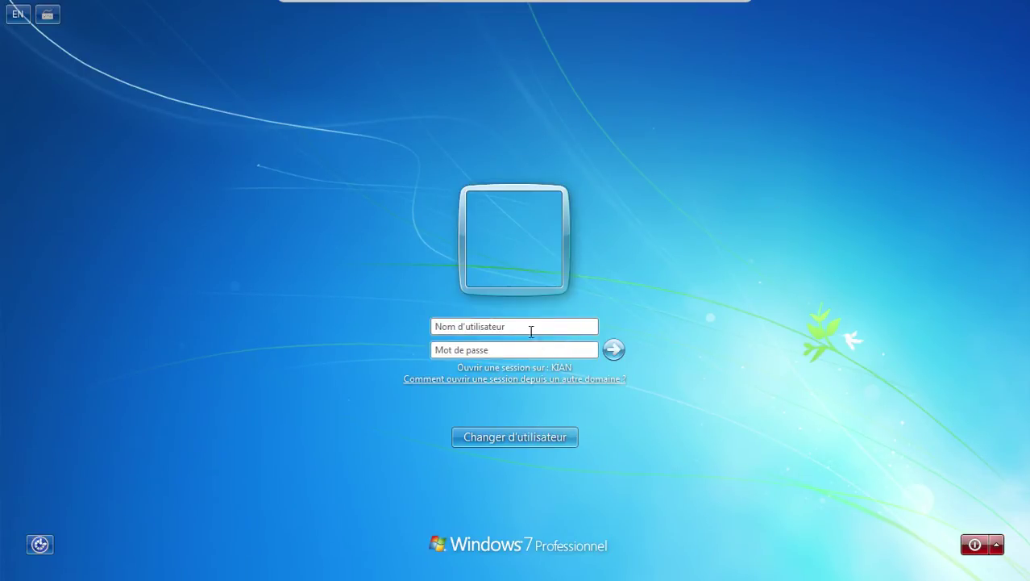
left_click(524, 326)
type("WR")
type("\\")
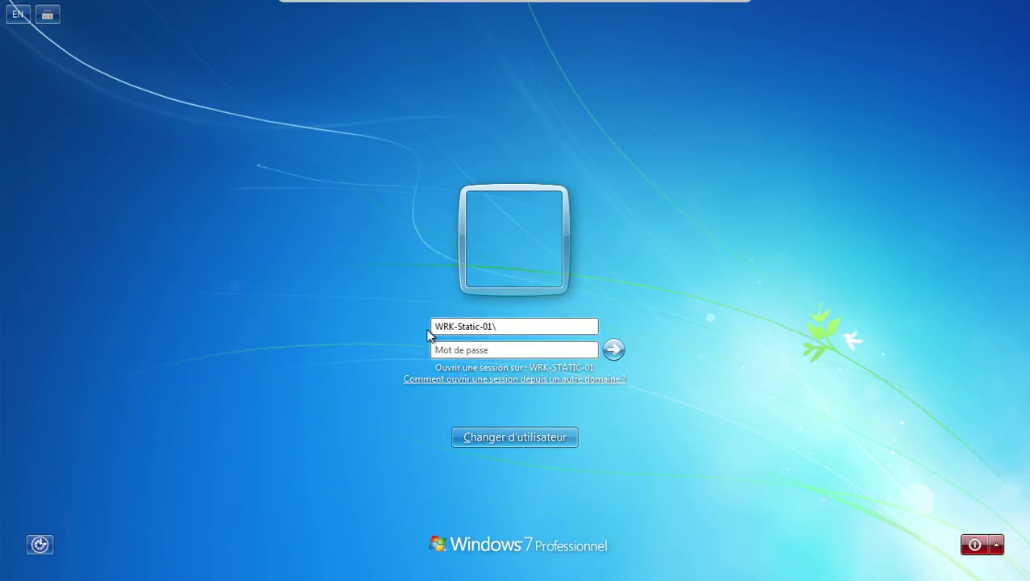
Step: Finish the WRK-Static-01\ local user name and sign in with an empty password
left_click_drag(434, 326, 498, 326)
left_click(493, 327)
left_click(492, 326)
left_click(491, 326)
left_click(477, 326)
left_click(504, 326)
double_click(503, 328)
left_click(533, 348)
key("Return")
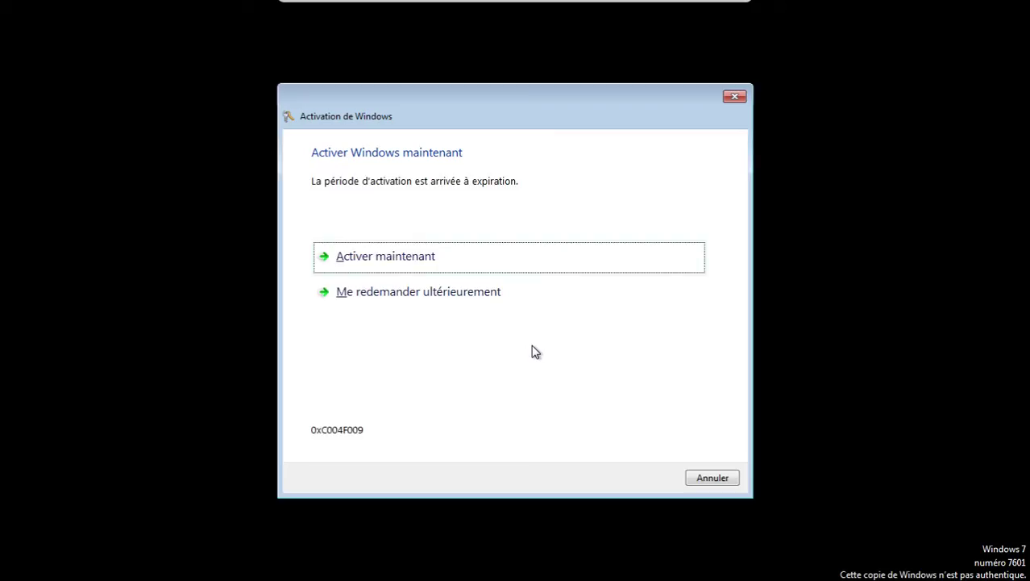
Step: Skip activation, log off the local Windows 7 session, and exit full-screen view
left_click(710, 477)
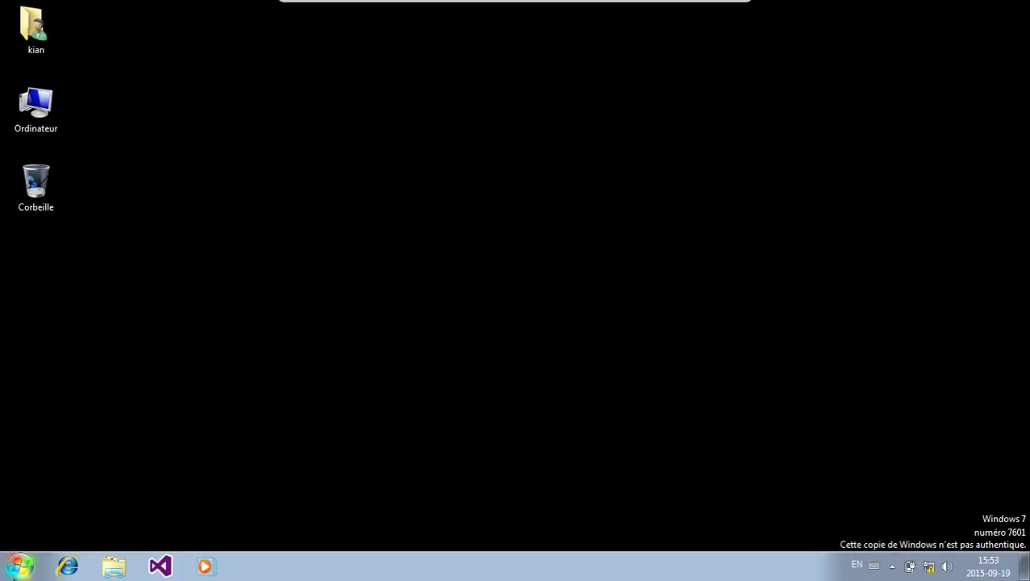
left_click(20, 566)
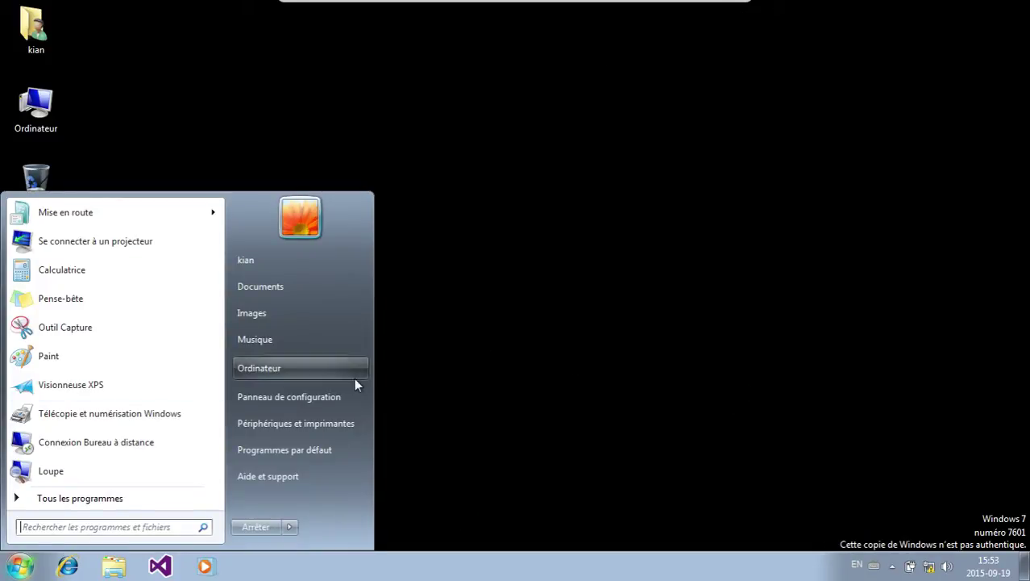
mouse_move(295, 527)
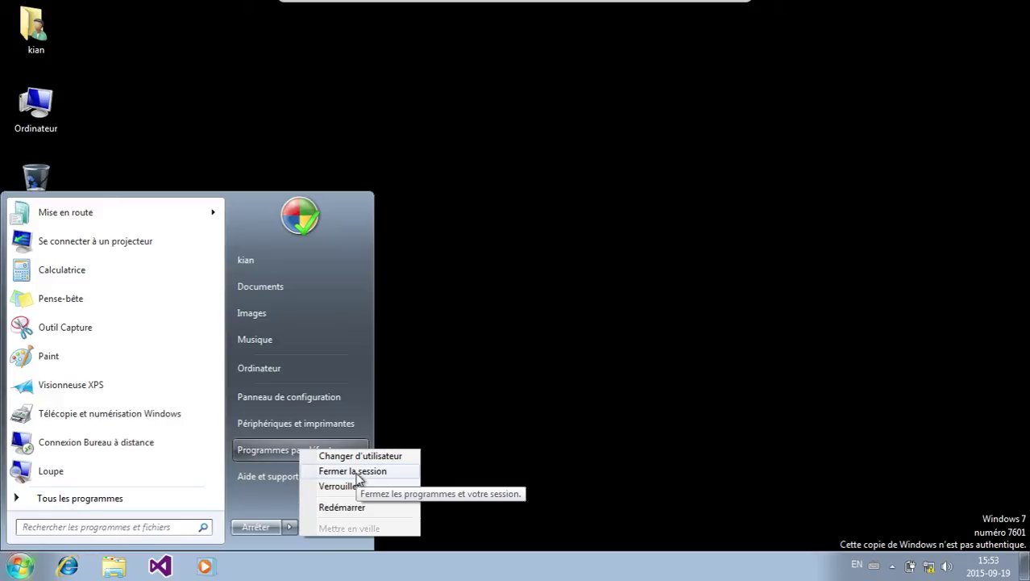
left_click(355, 472)
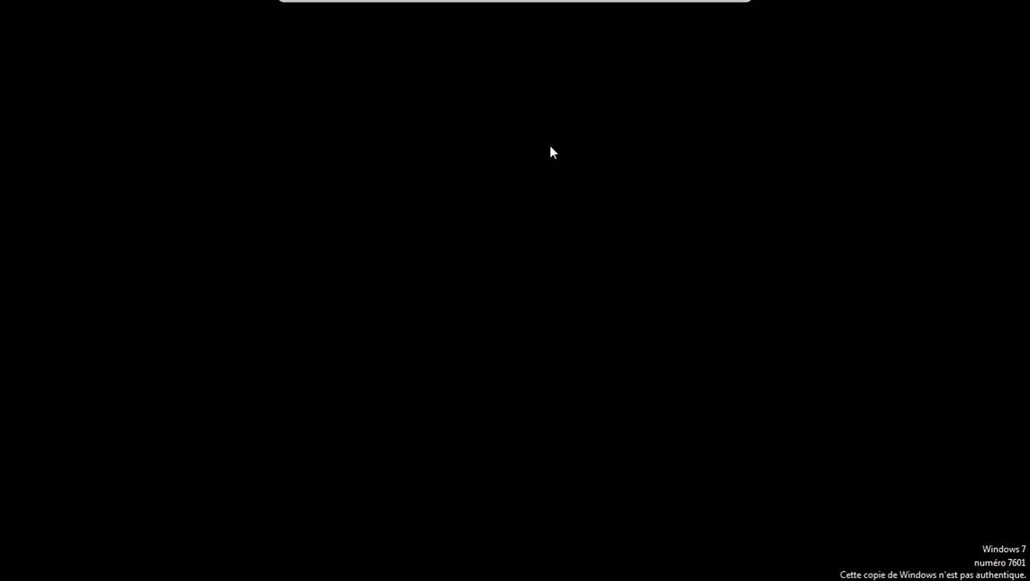
key("Control_R+f")
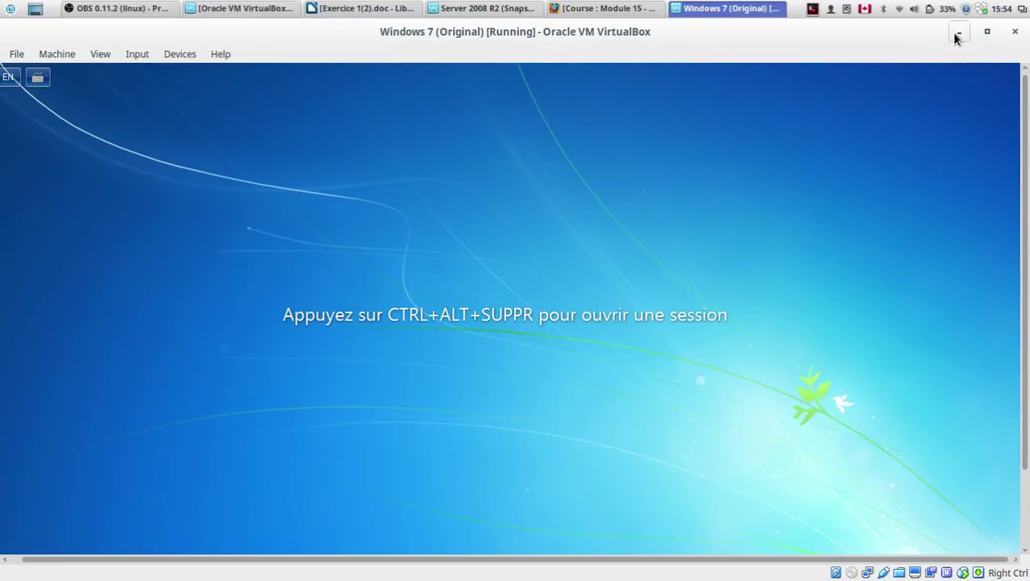
Step: Minimize the VM and review step 9's 'Nslookup Nom_DNS_de_votre_serveur' line in Exercice 1(2).doc
left_click(959, 31)
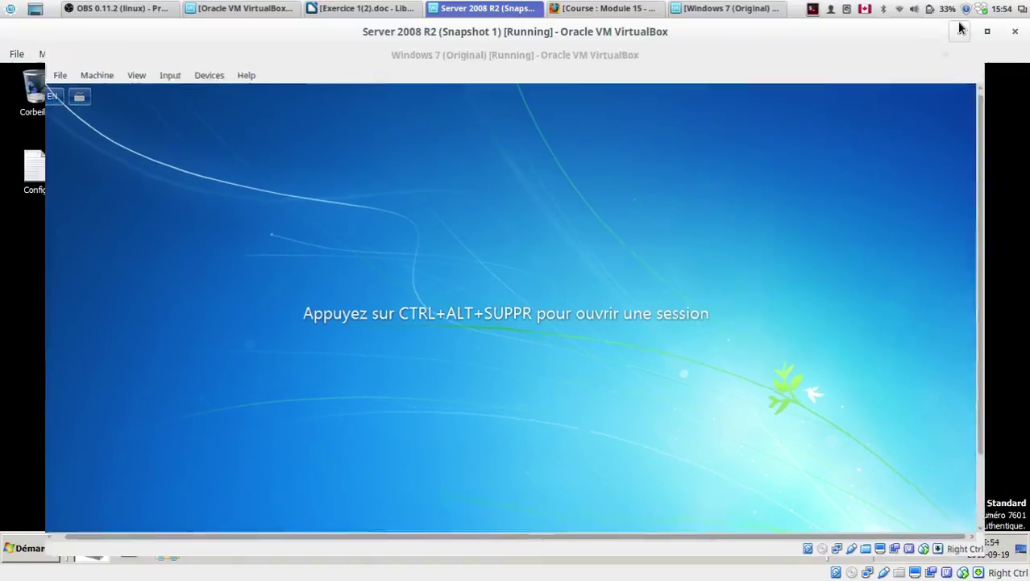
left_click(401, 7)
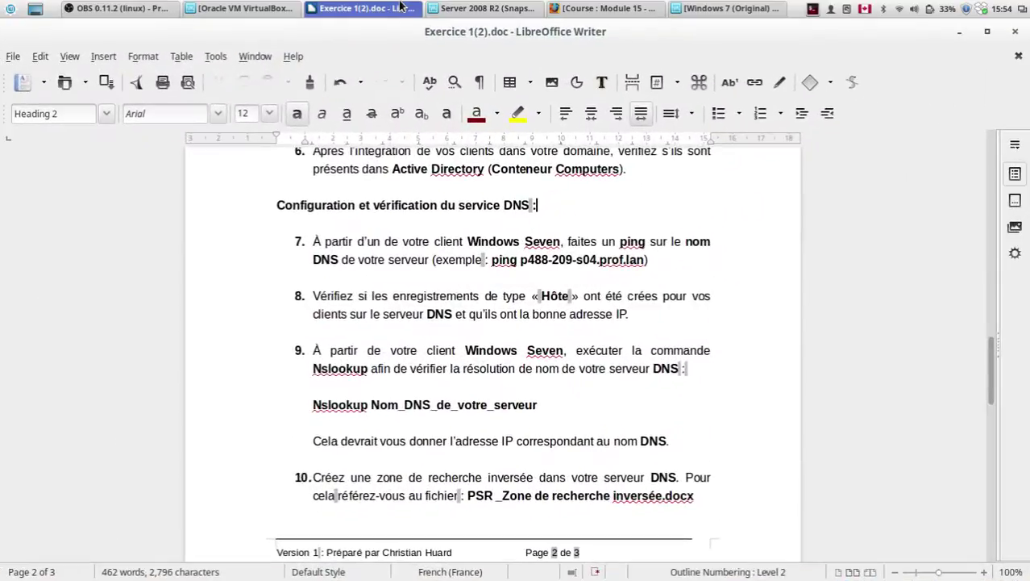
scroll(531, 326, "down", 1)
scroll(481, 330, "down", 2)
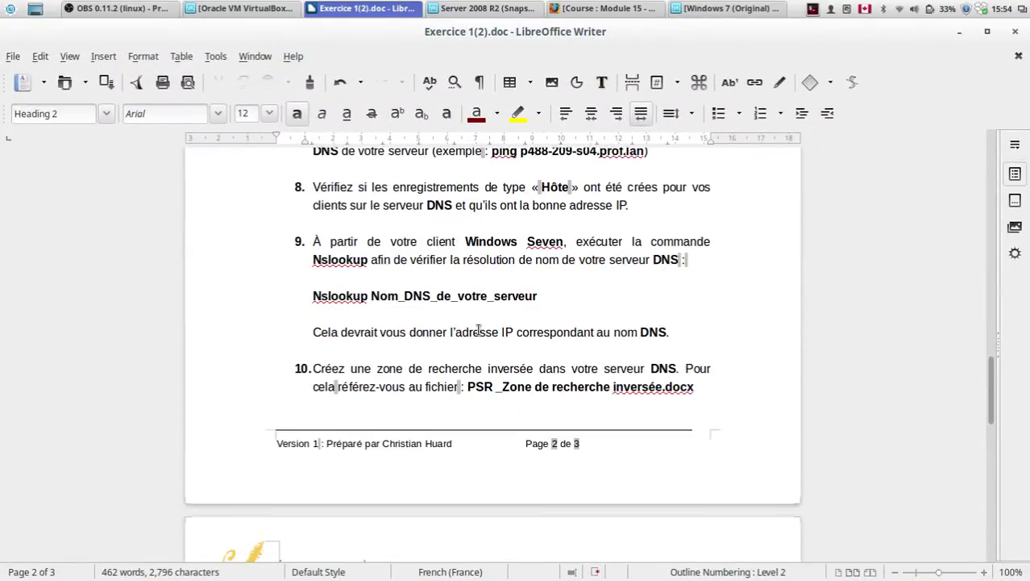
scroll(479, 331, "down", 1)
left_click_drag(539, 254, 314, 252)
left_click(314, 252)
scroll(386, 277, "down", 4)
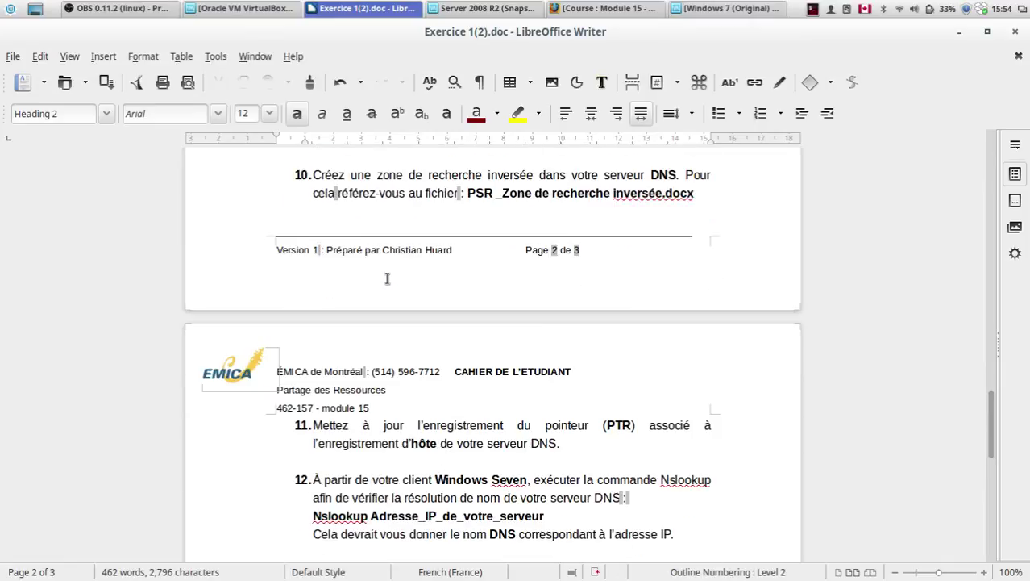
scroll(386, 278, "up", 5)
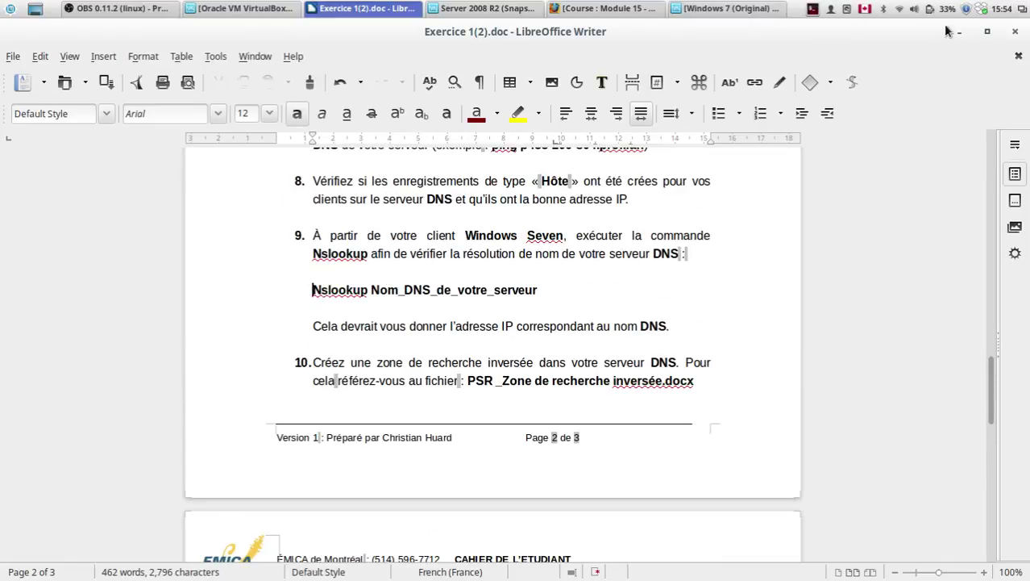
left_click(960, 31)
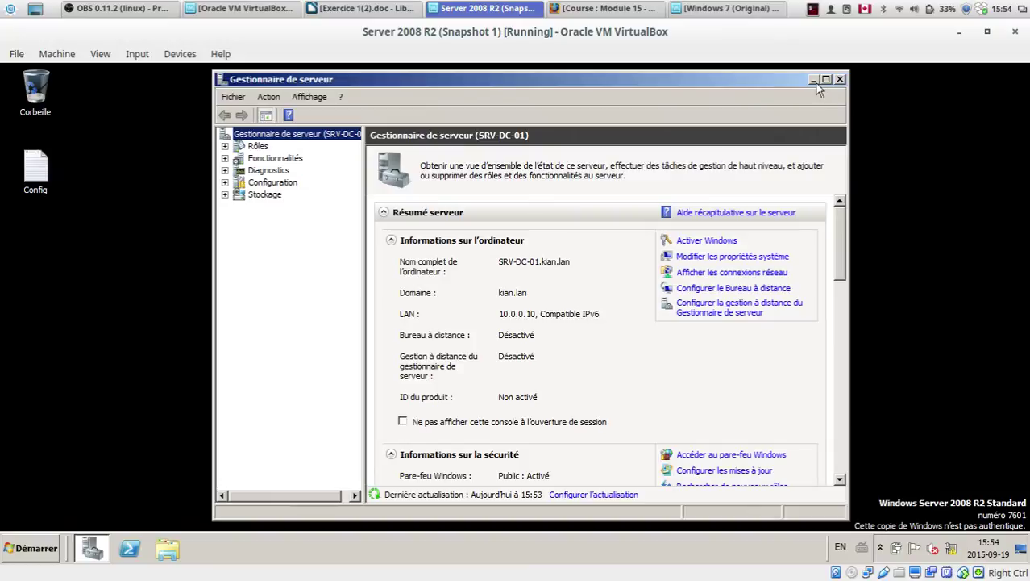
Step: Return to Windows 7, sign in with the empty-password local account, and skip activation
left_click(728, 8)
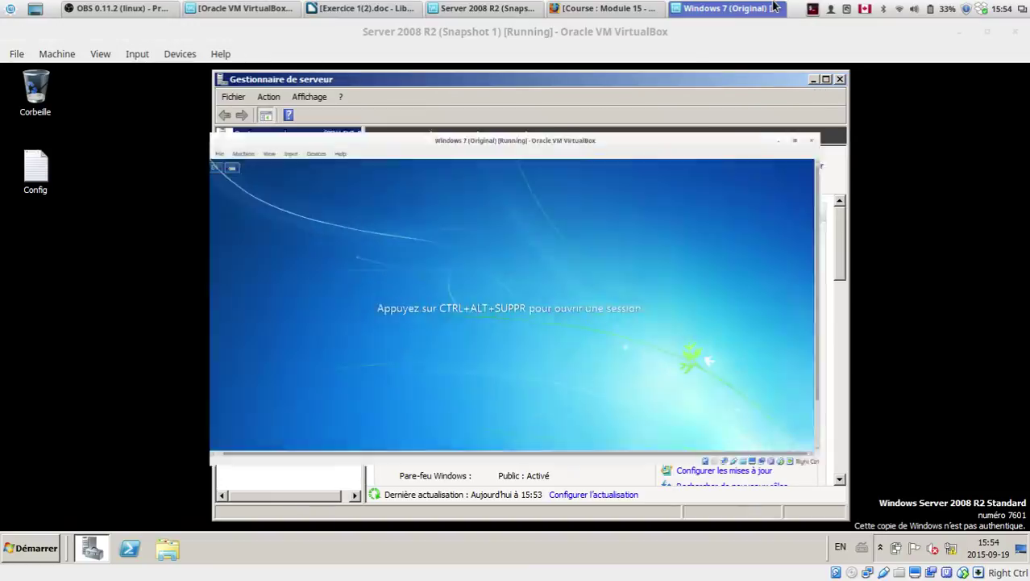
key("ctrl+alt+Delete")
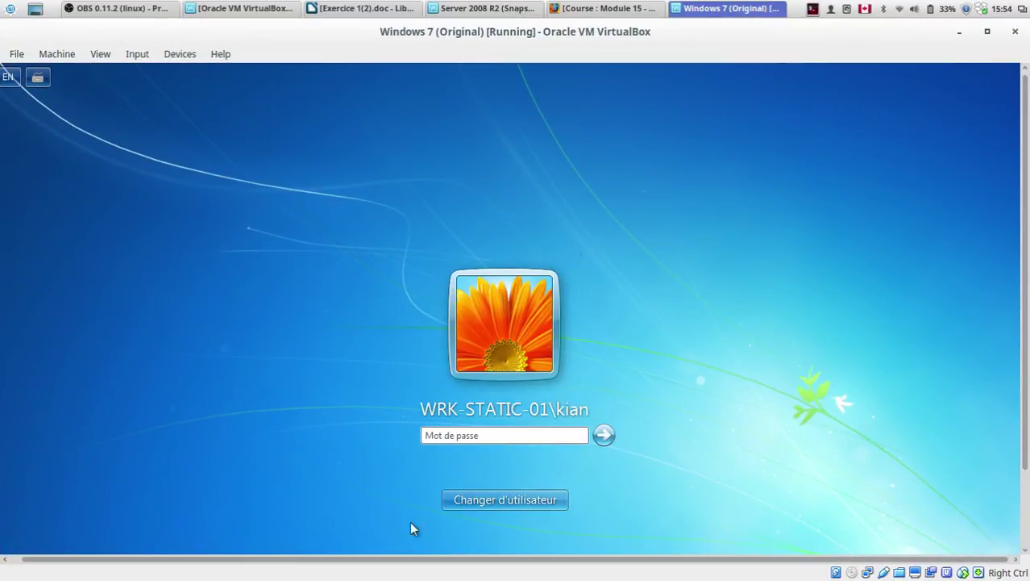
left_click(508, 433)
key("Return")
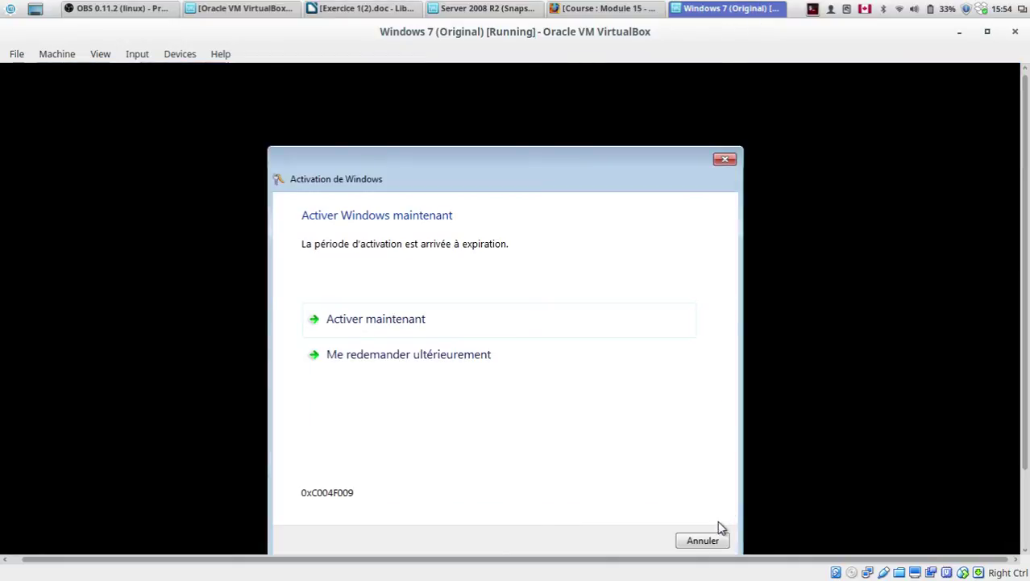
left_click(723, 538)
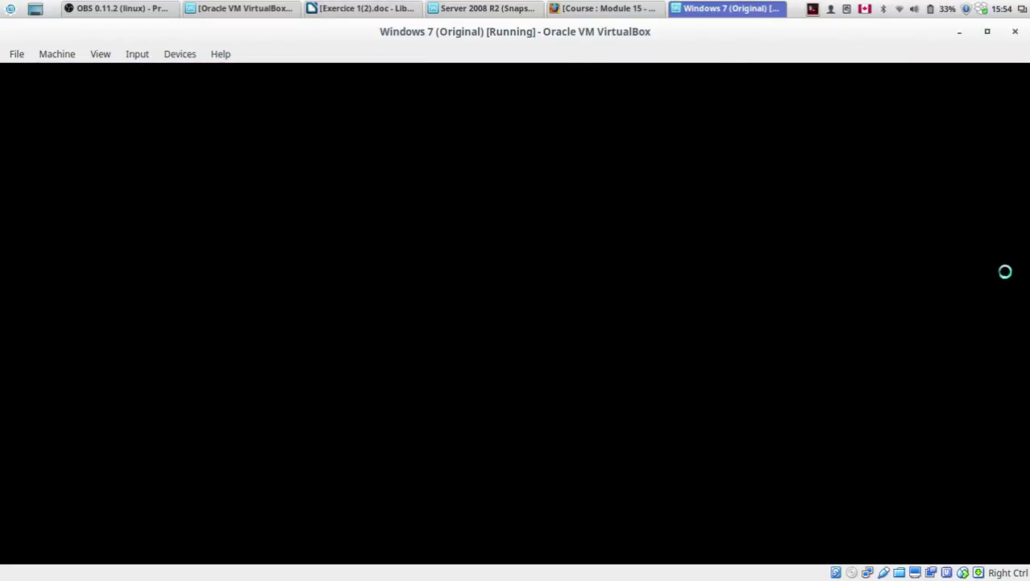
Step: Open cmd and run nslookup SRV-DC-01, which resolves to 10.0.0.10
left_click(19, 549)
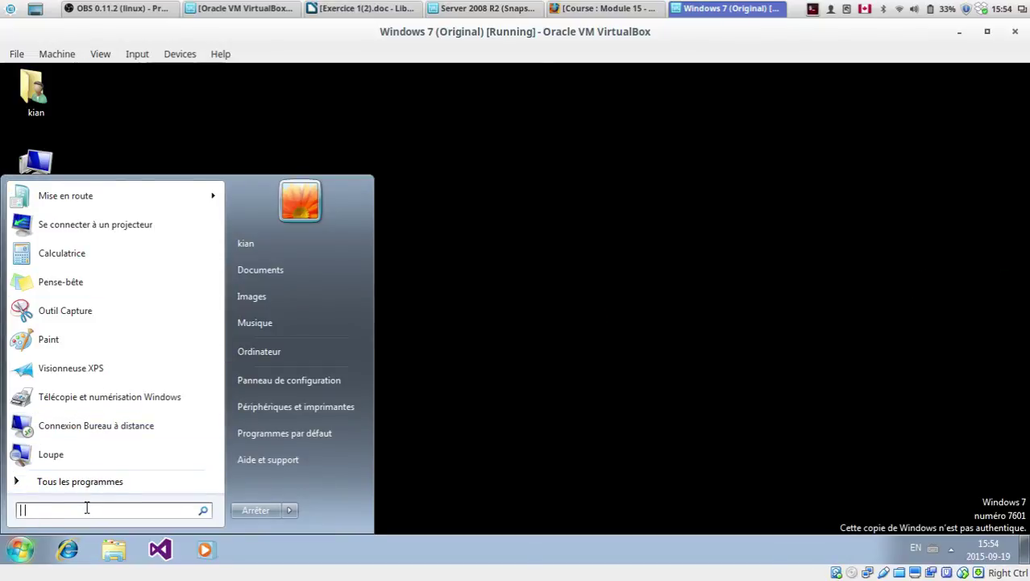
type("cmd")
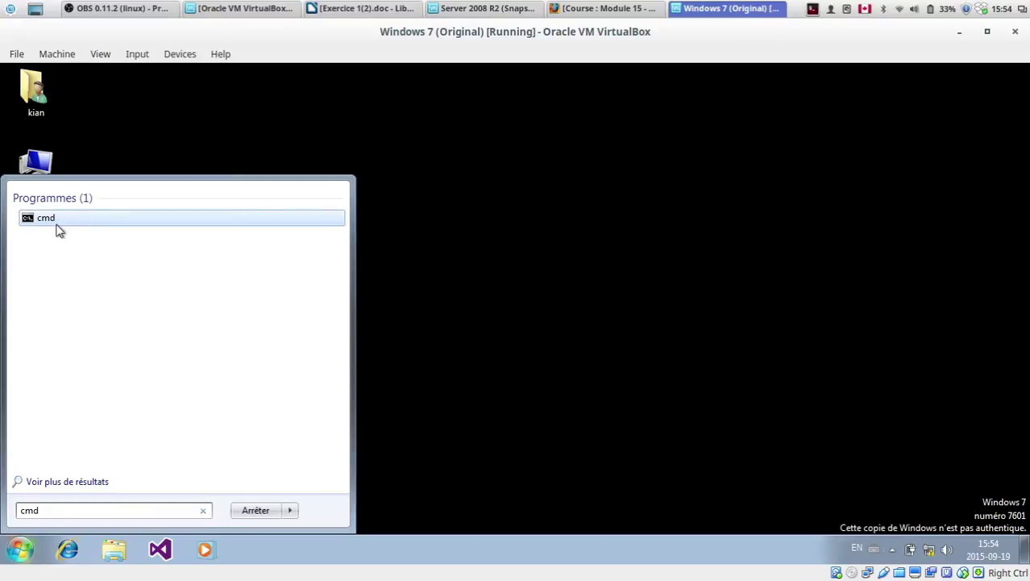
left_click(34, 221)
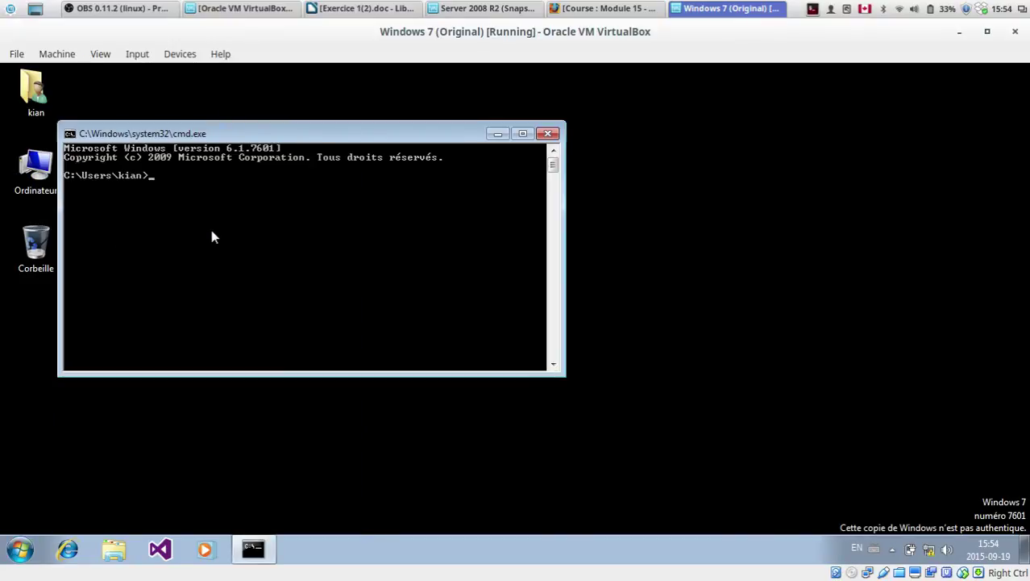
type("nslookup SRV-DC-01")
key("Return")
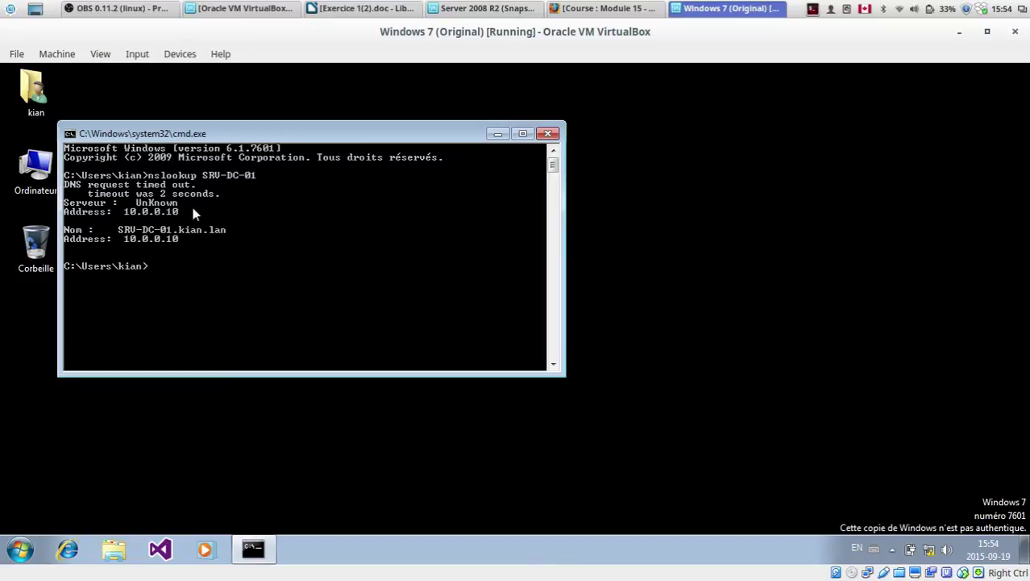
Step: Minimize the command prompt and switch to the Course : Module 15 browser page
left_click(564, 8)
left_click(565, 8)
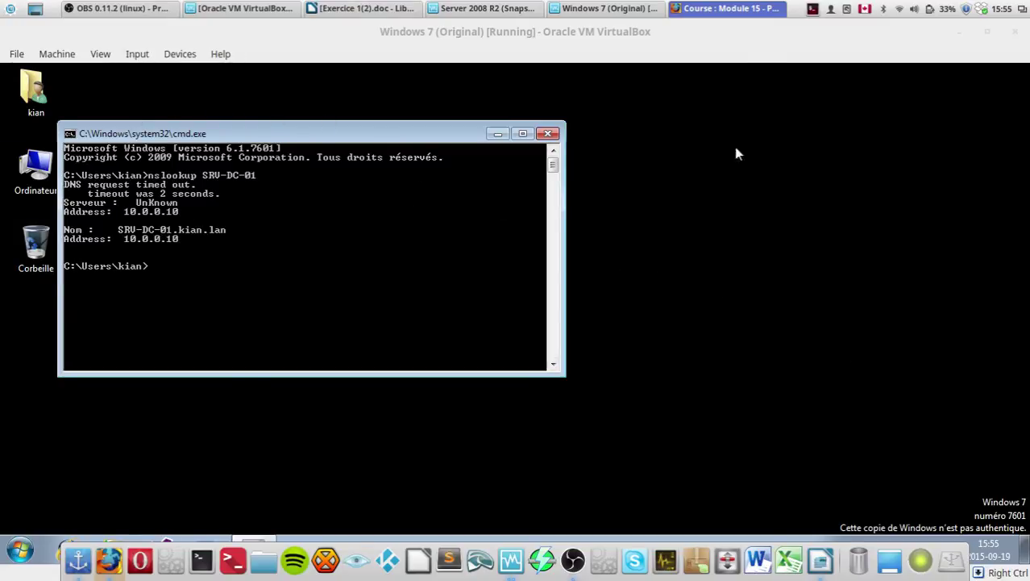
left_click_drag(295, 137, 374, 145)
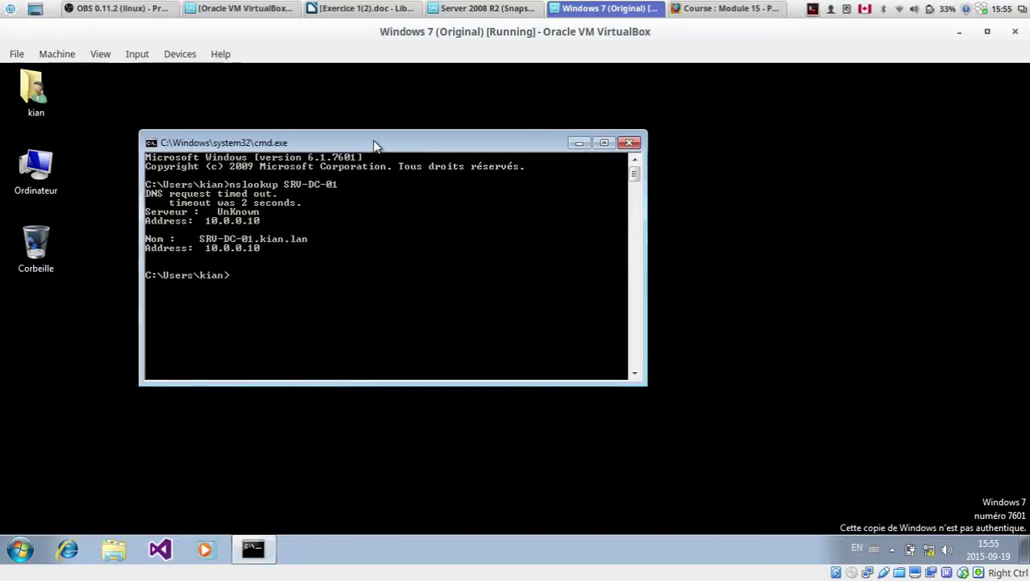
left_click(580, 146)
mouse_move(162, 577)
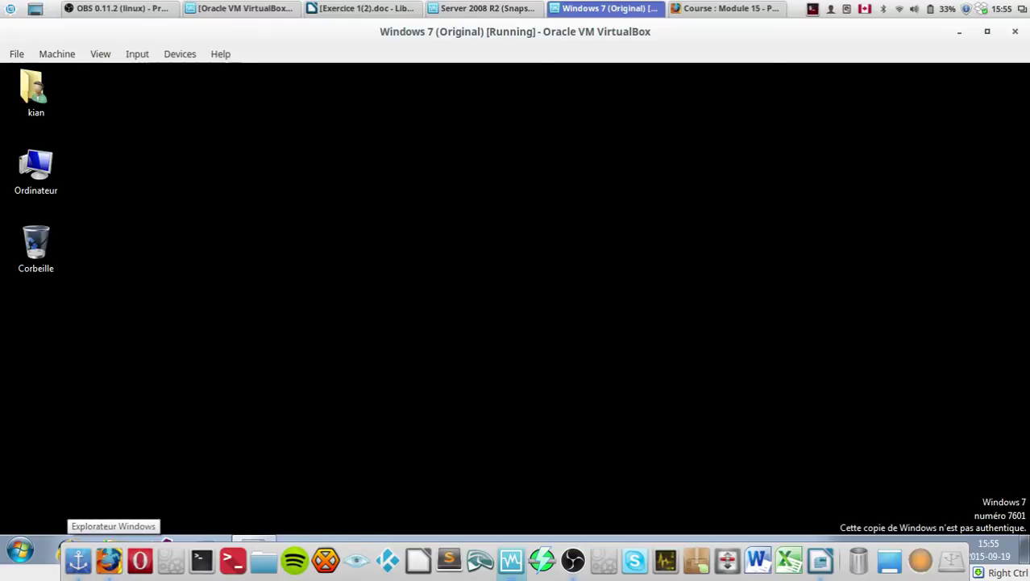
left_click(109, 559)
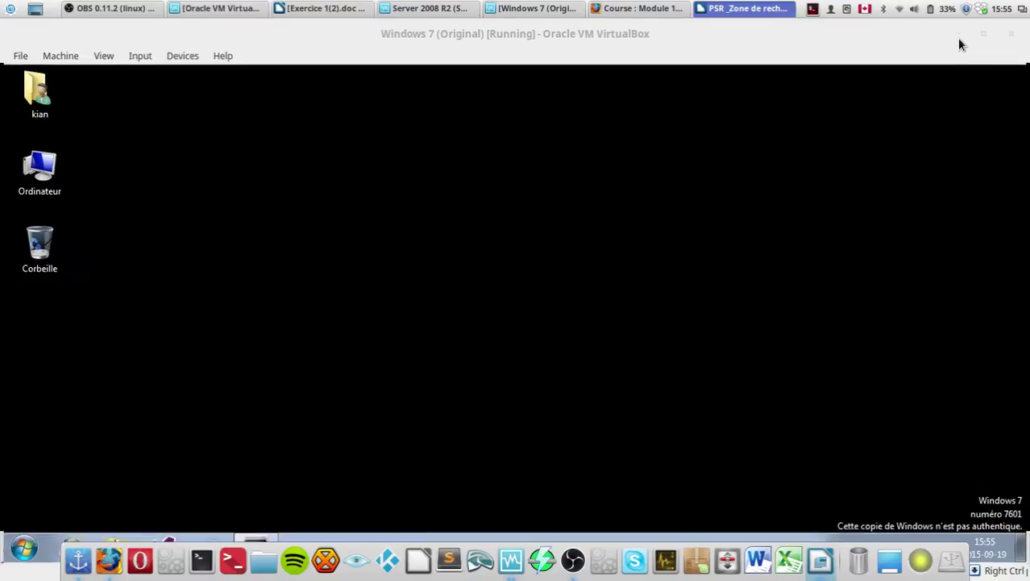
Step: In the Server 2008 R2 VM, maximize Server Manager and expand Rôles > Serveur DNS
left_click(452, 10)
left_click_drag(613, 79, 641, 41)
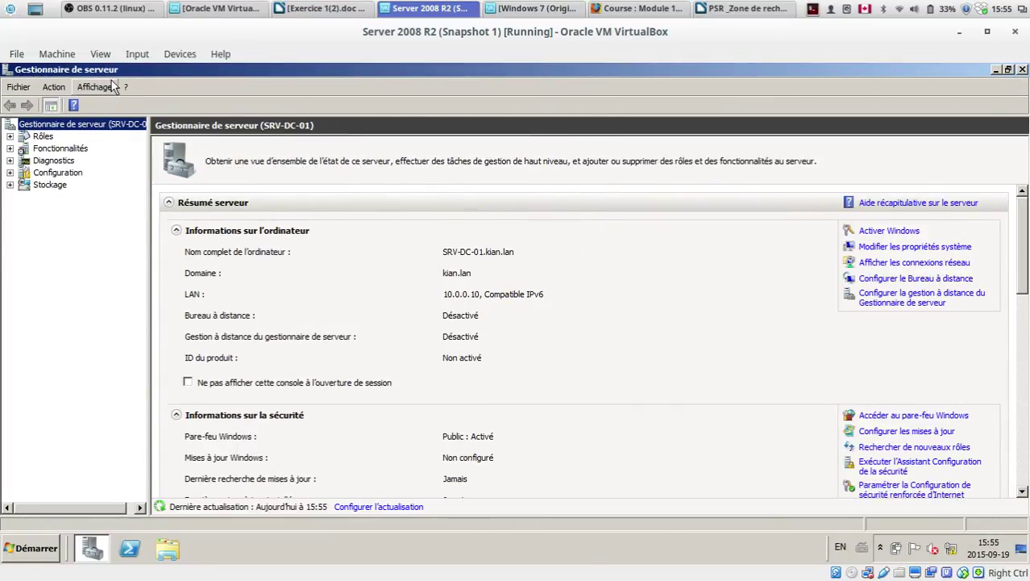
left_click(10, 137)
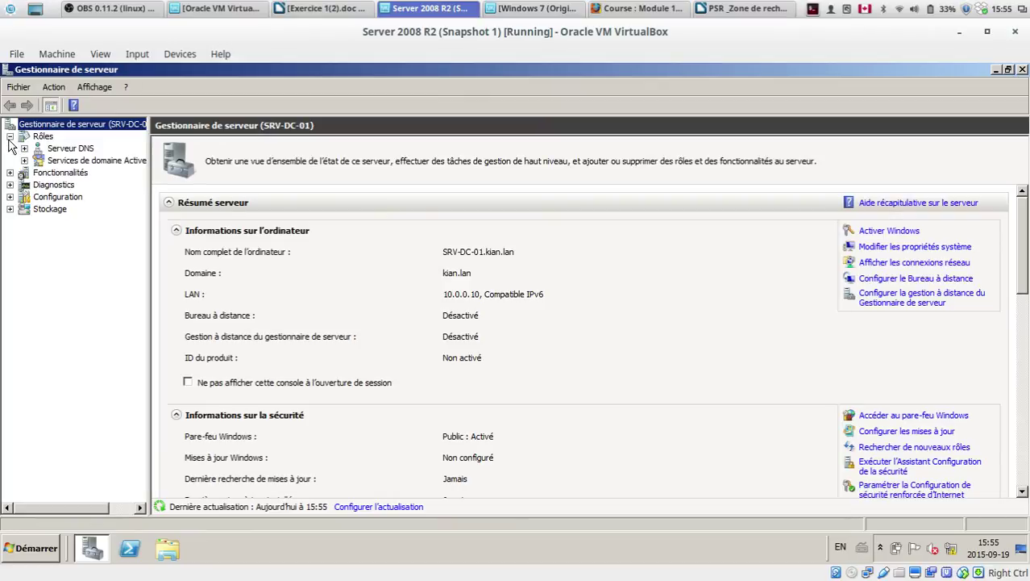
left_click(24, 148)
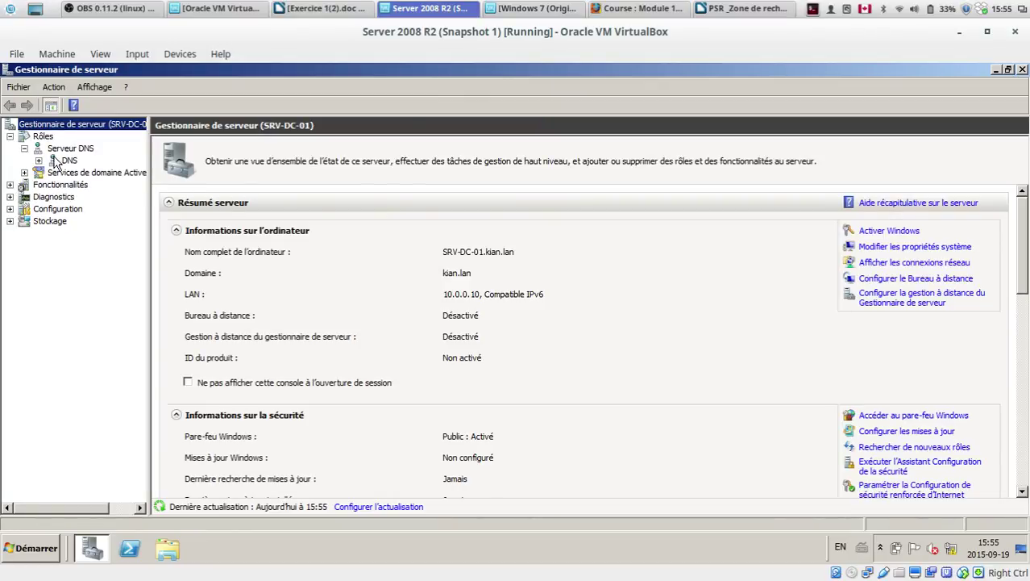
left_click(61, 160)
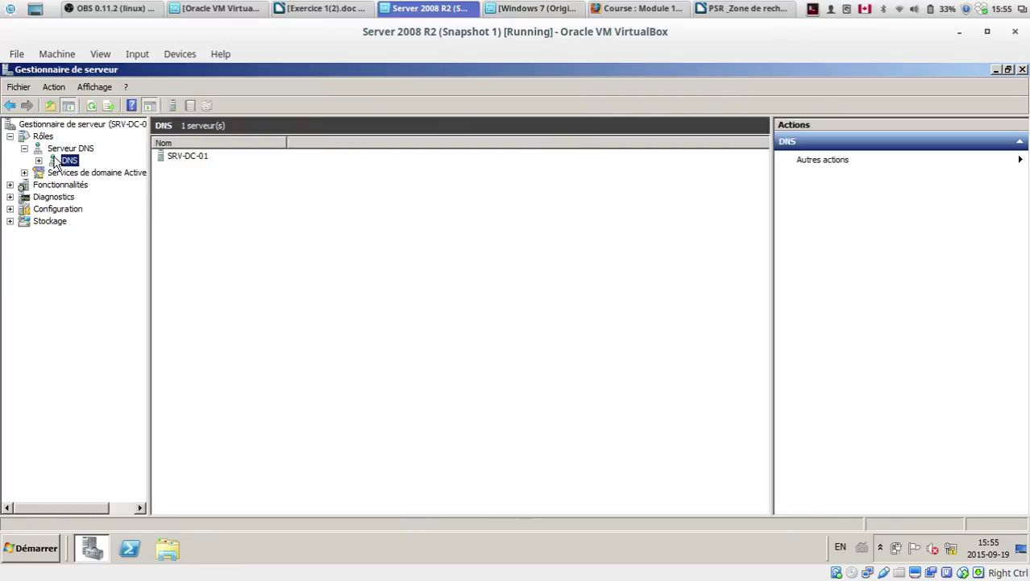
Step: Open SRV-DC-01's Zones de recherche inversée folder and launch the Nouvelle zone wizard
double_click(190, 158)
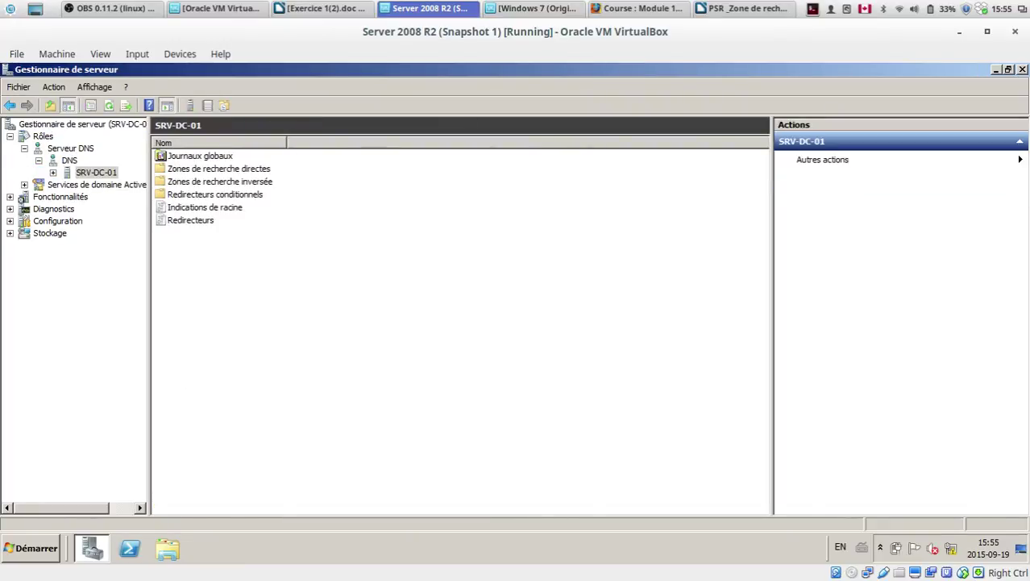
double_click(226, 183)
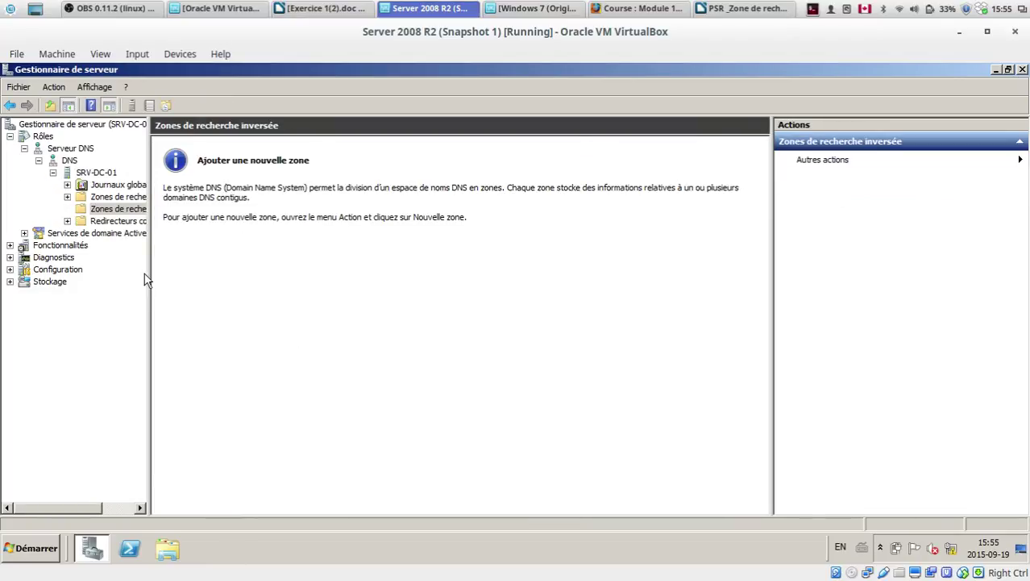
left_click_drag(149, 276, 348, 276)
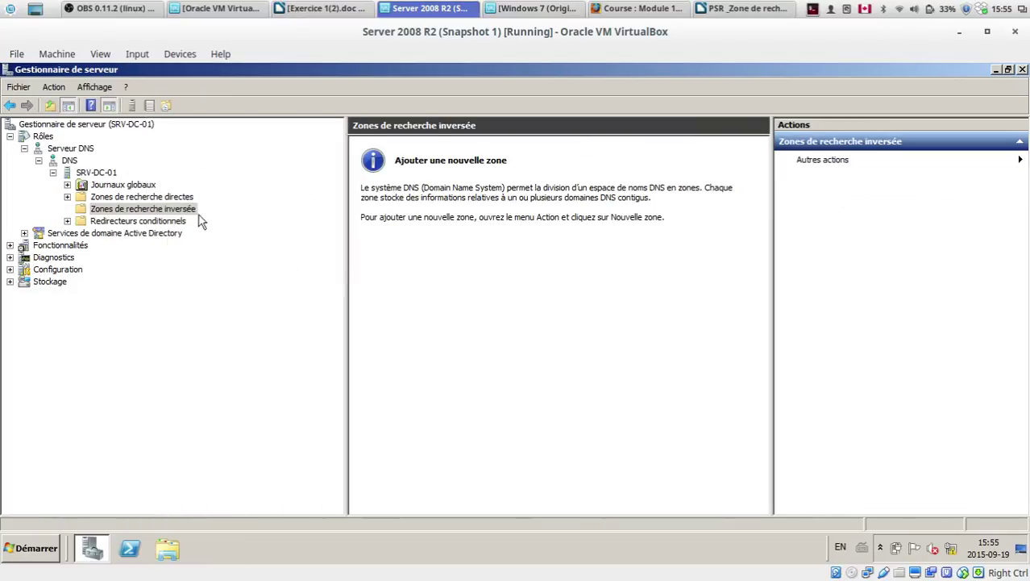
right_click(175, 211)
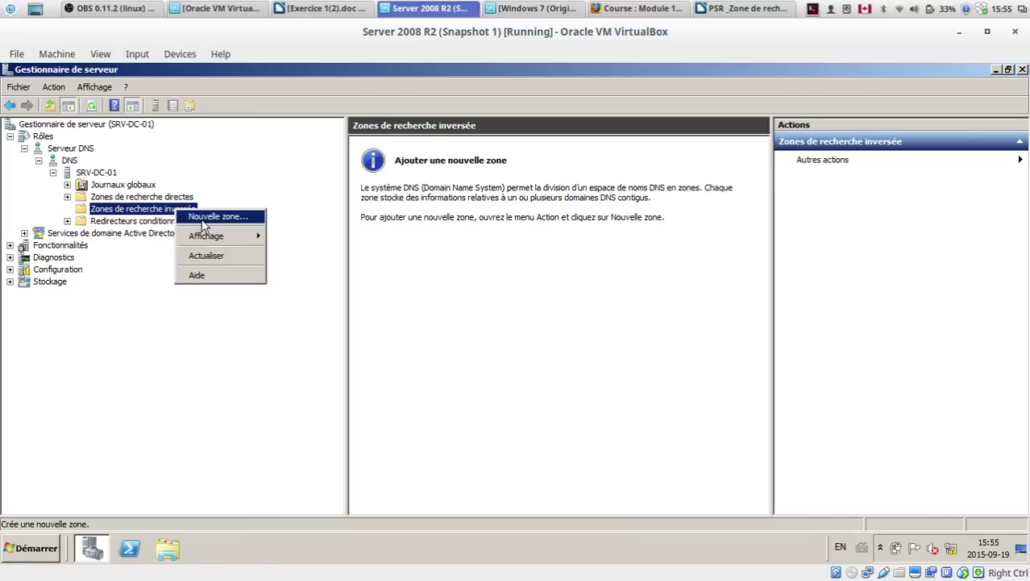
left_click(203, 220)
Step: Create an AD-integrated primary IPv4 reverse zone for network 10.0.0, domain-replicated, secure updates only
left_click(296, 353)
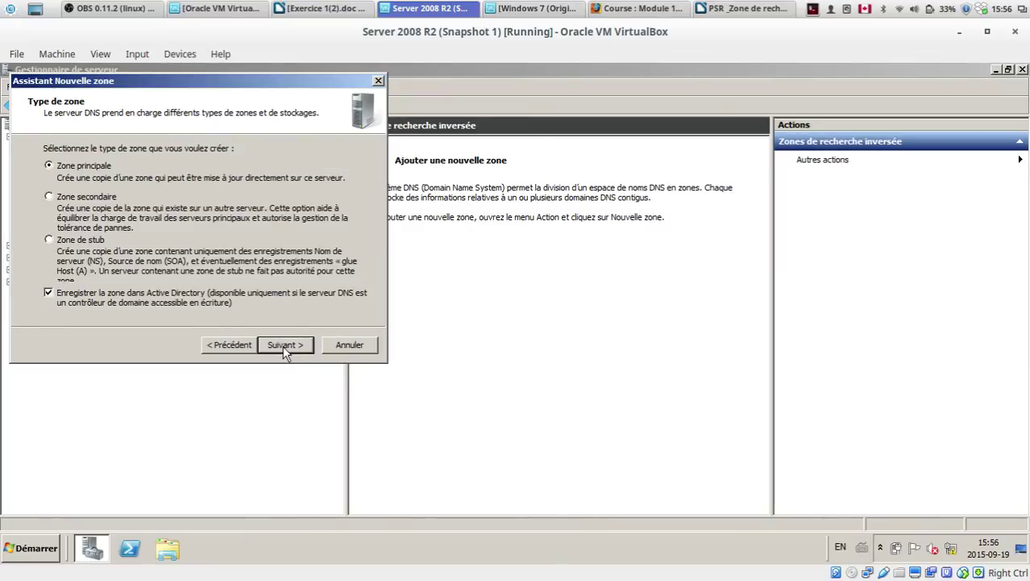
left_click(285, 347)
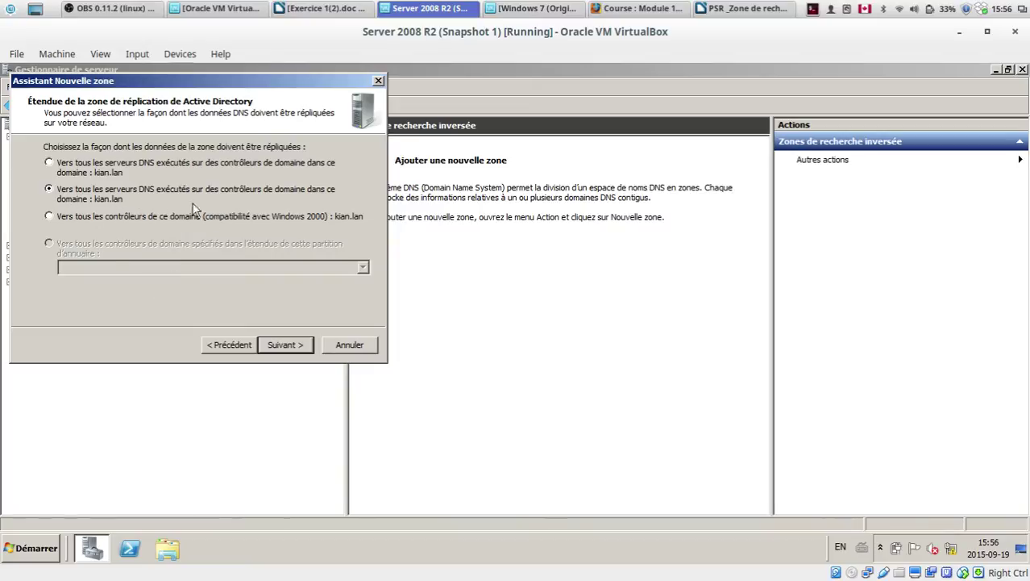
left_click(270, 345)
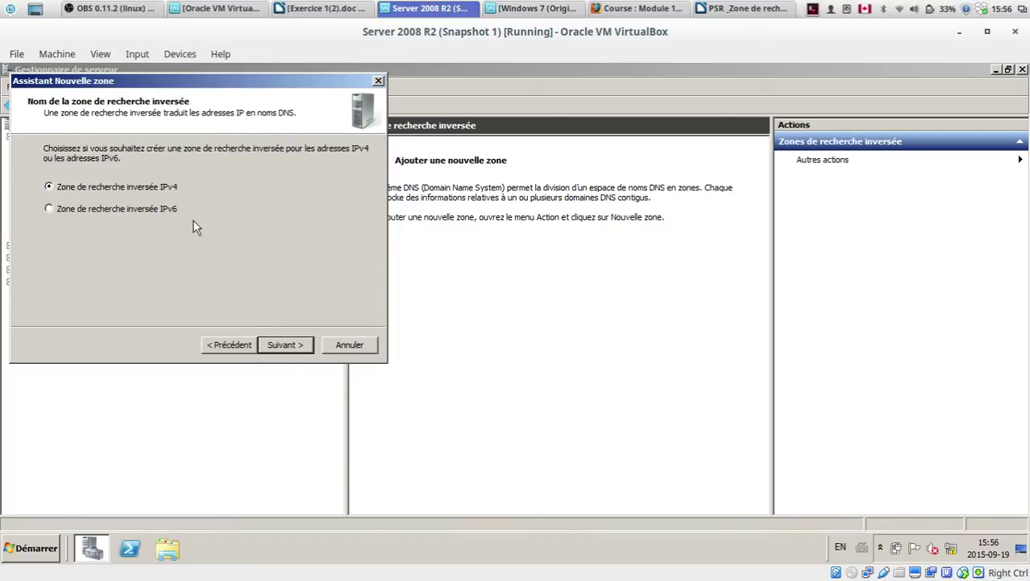
left_click(282, 344)
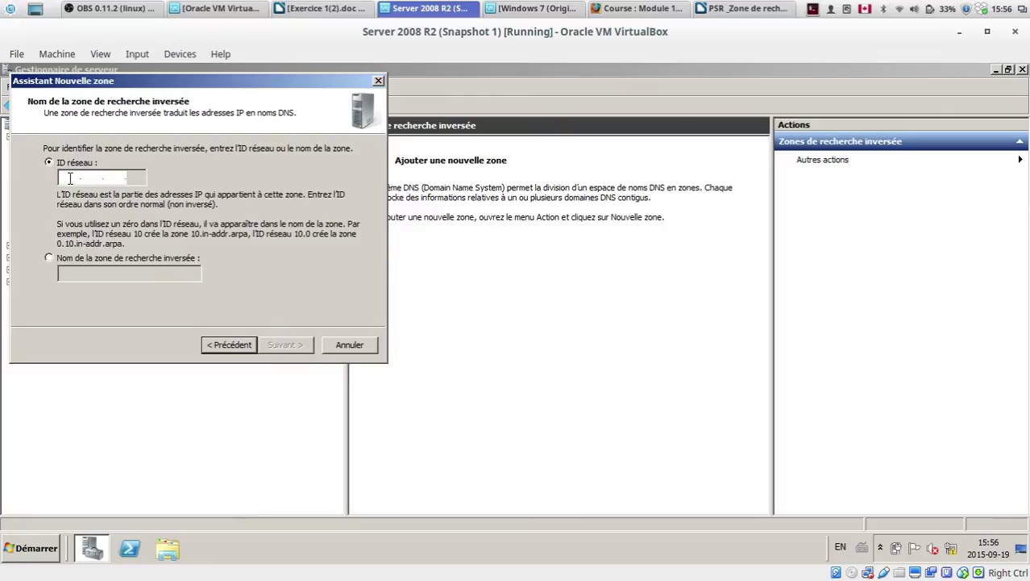
type("10 .0 .0")
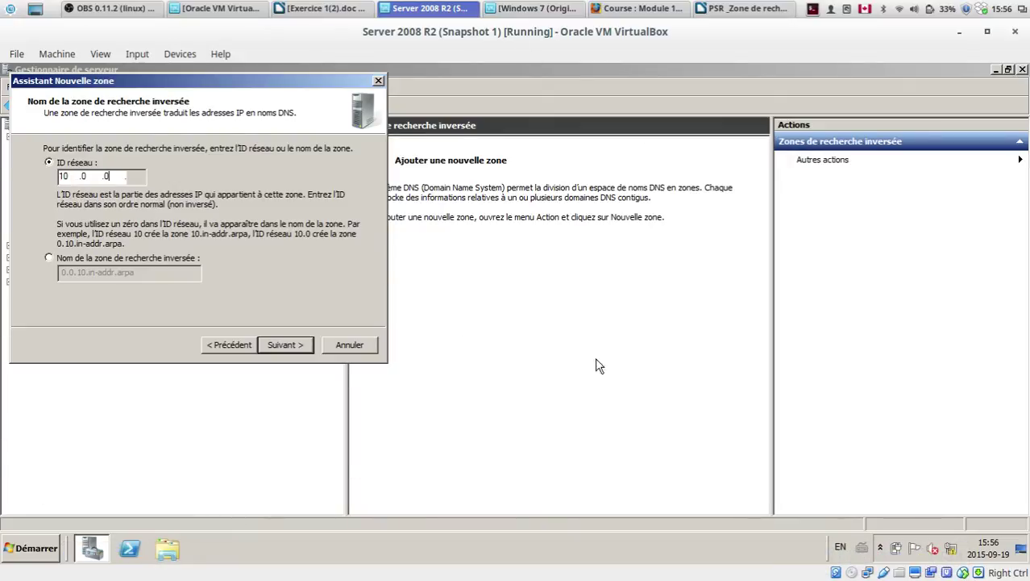
left_click(287, 352)
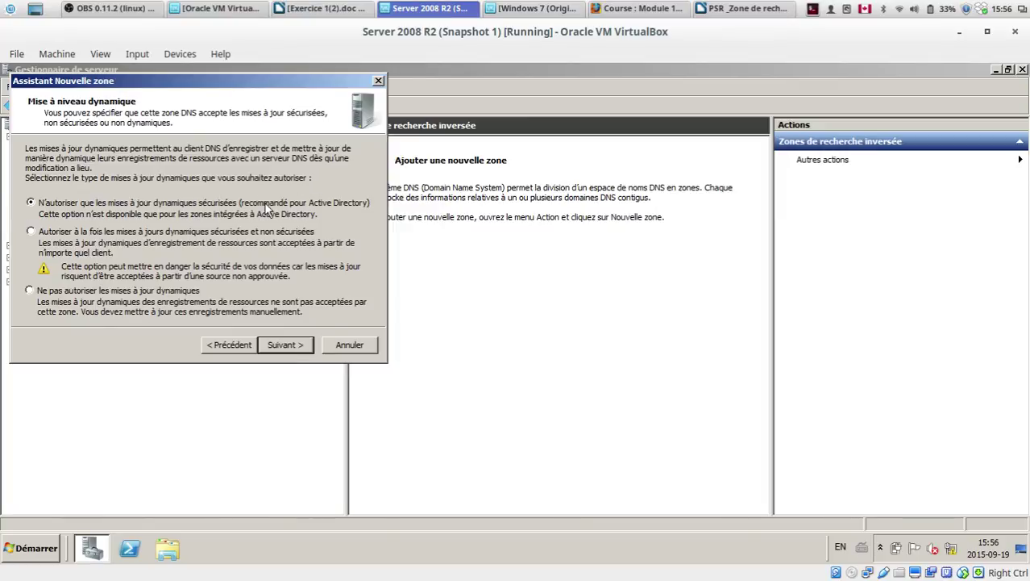
left_click(300, 352)
left_click(299, 352)
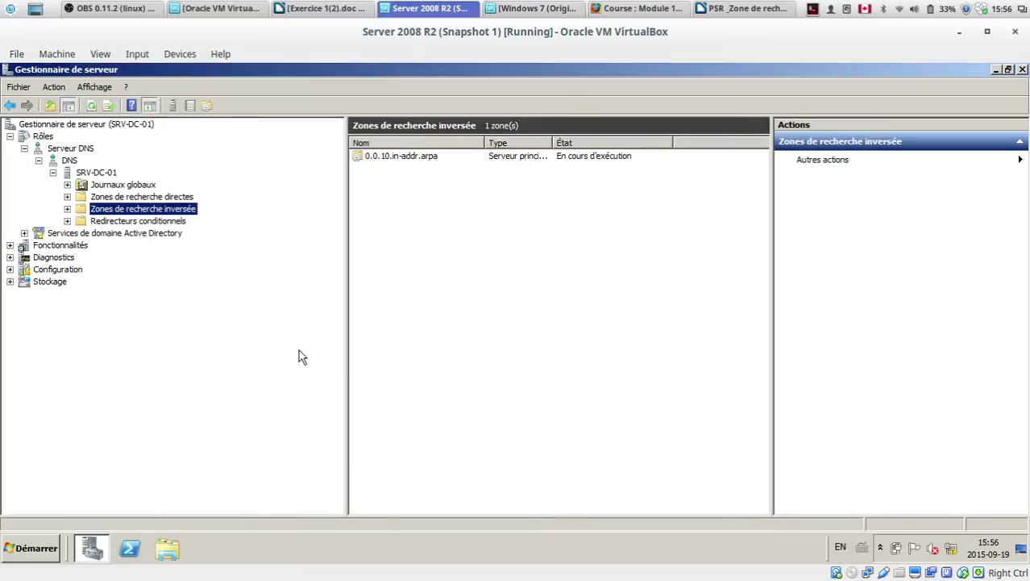
Step: Open the properties of the srv-dc-01 host record in the kian.lan forward zone
double_click(409, 156)
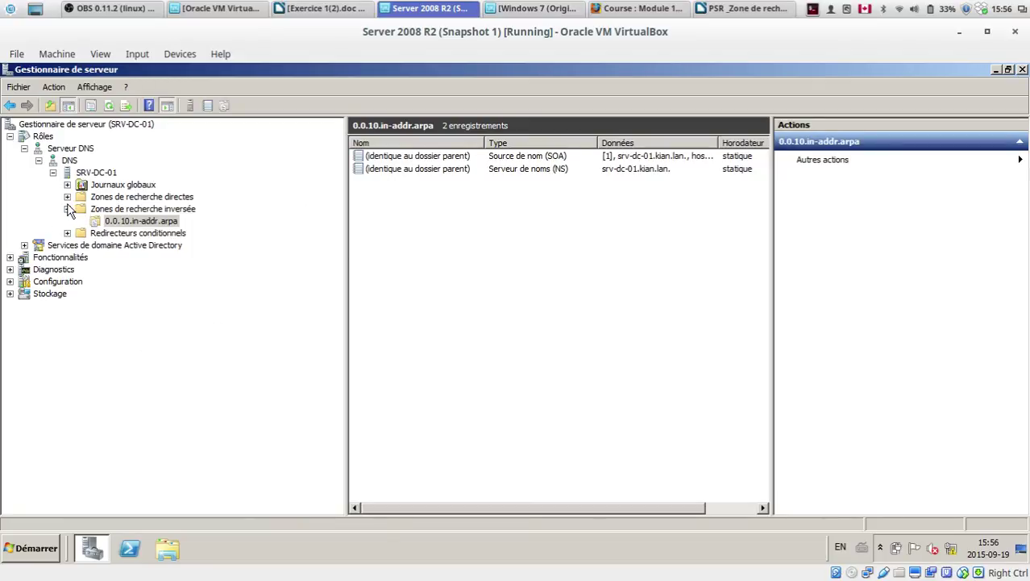
left_click(111, 197)
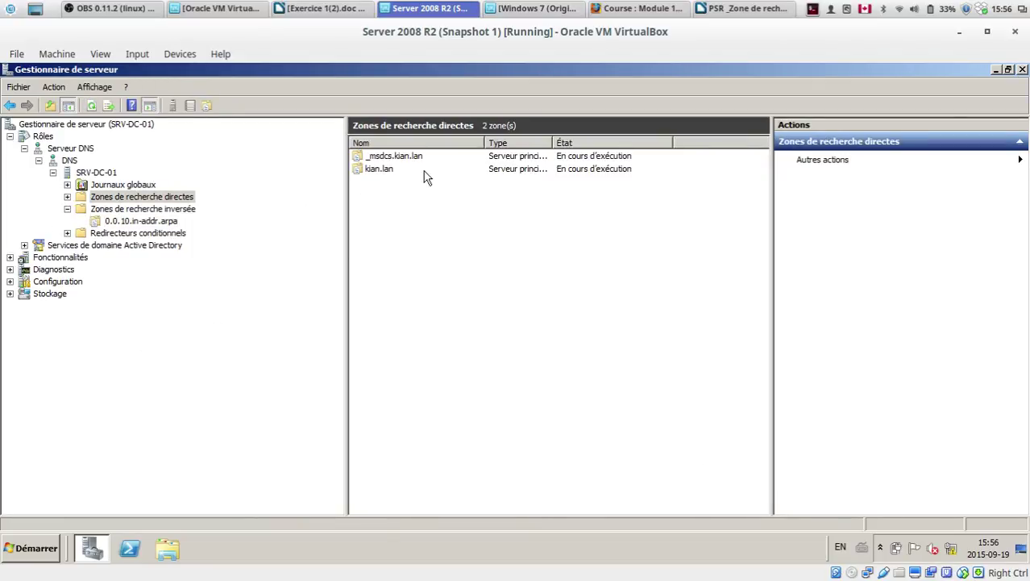
double_click(379, 171)
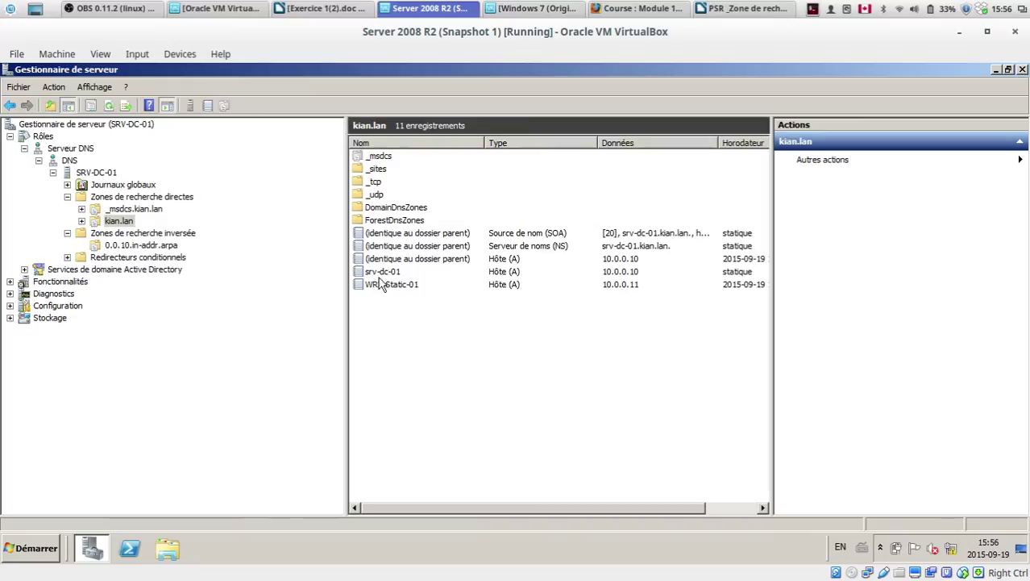
left_click(395, 274)
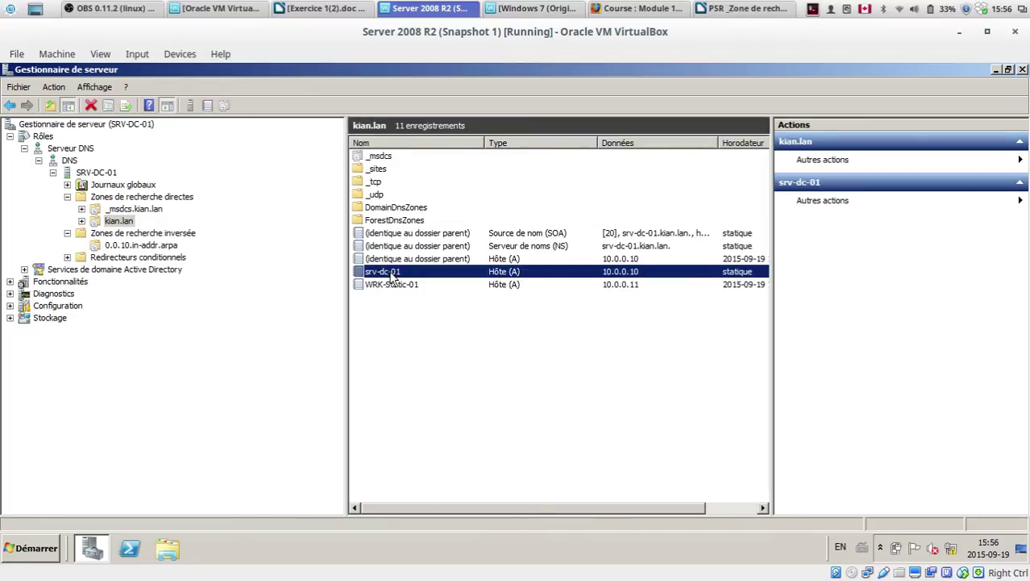
right_click(391, 276)
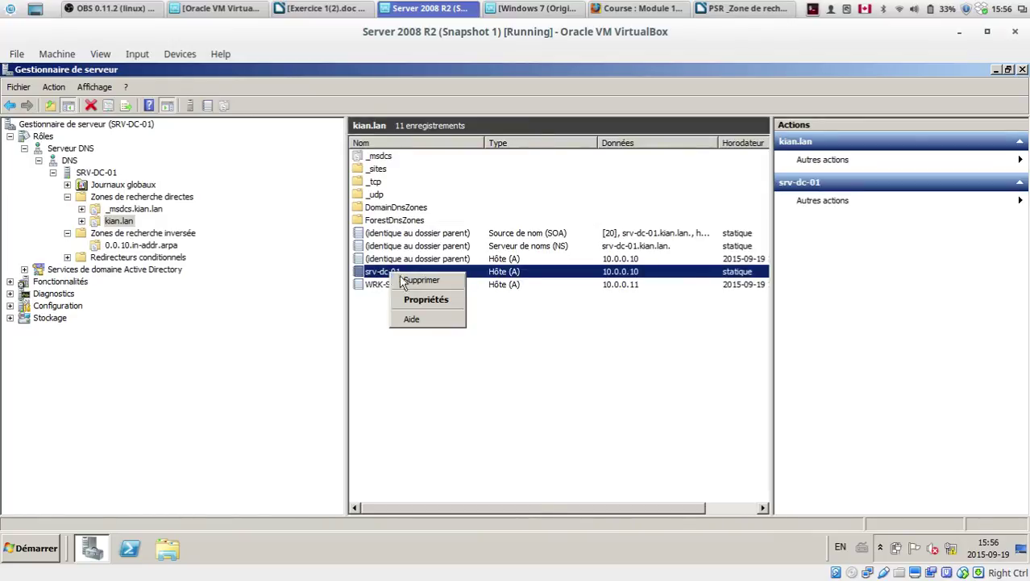
left_click(454, 300)
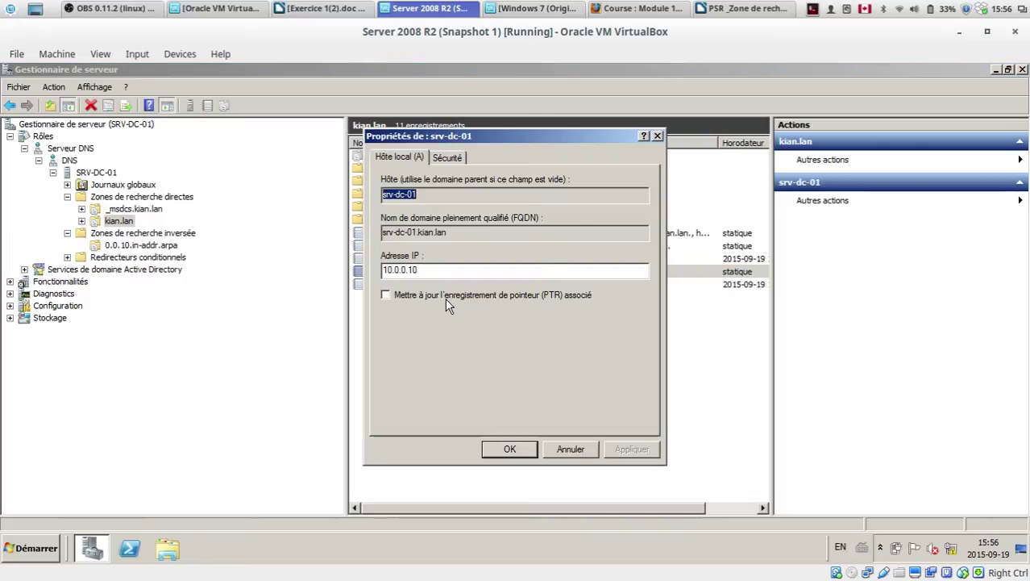
Step: Enable the associated PTR record update, apply it, and refresh 0.0.10.in-addr.arpa to show the PTR
left_click(385, 295)
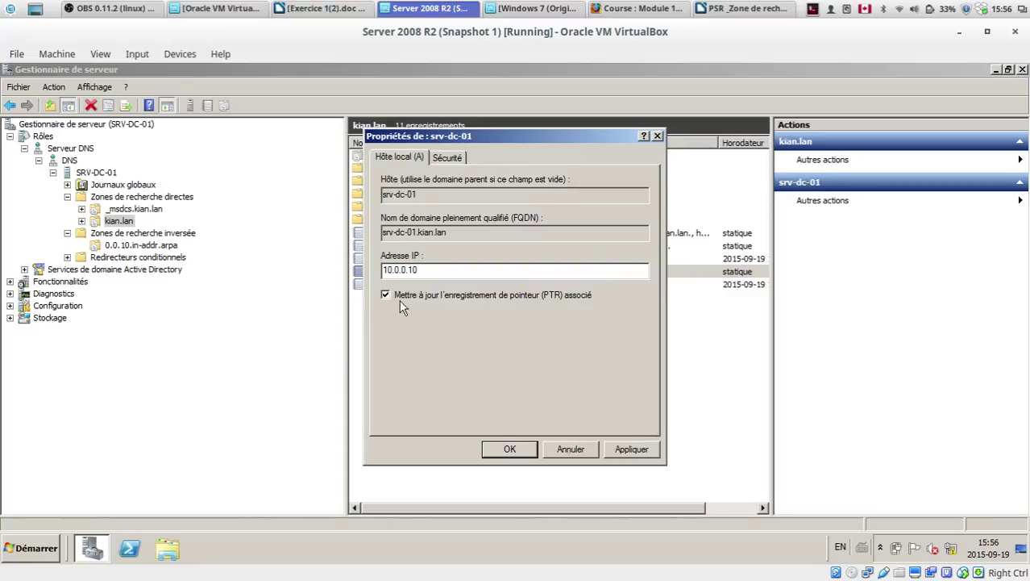
left_click(637, 450)
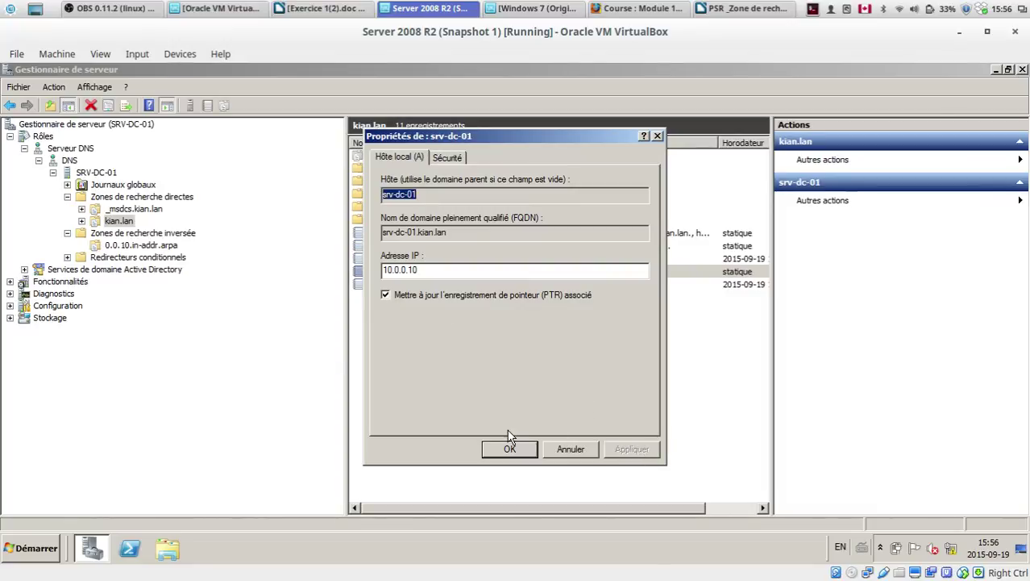
left_click(509, 449)
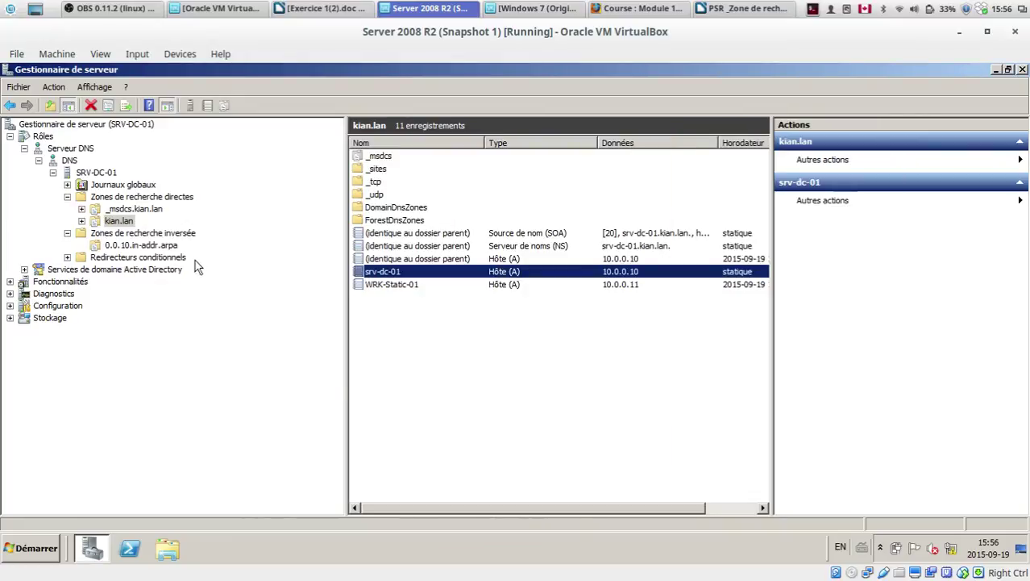
left_click(155, 233)
left_click(159, 245)
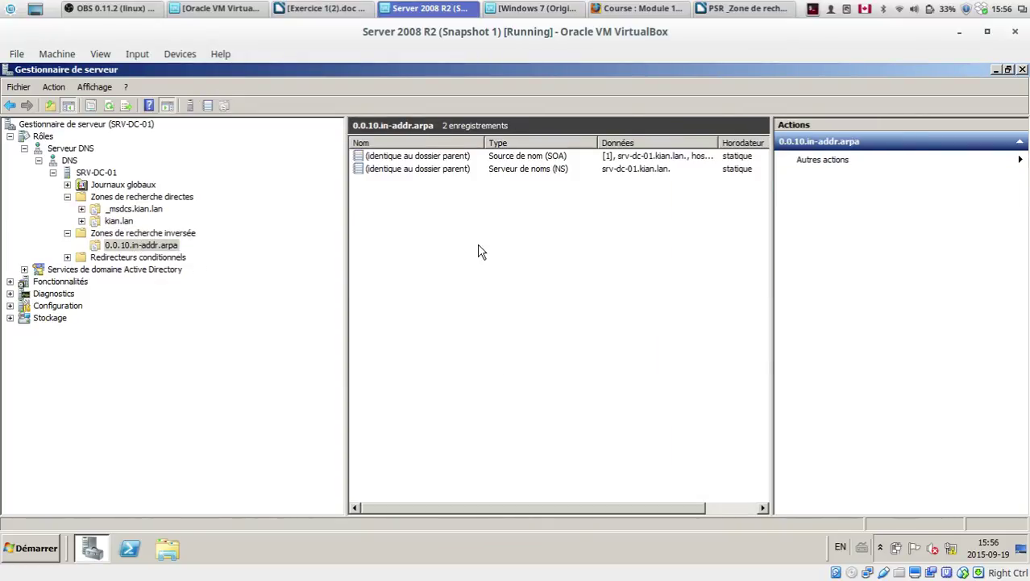
key("F5")
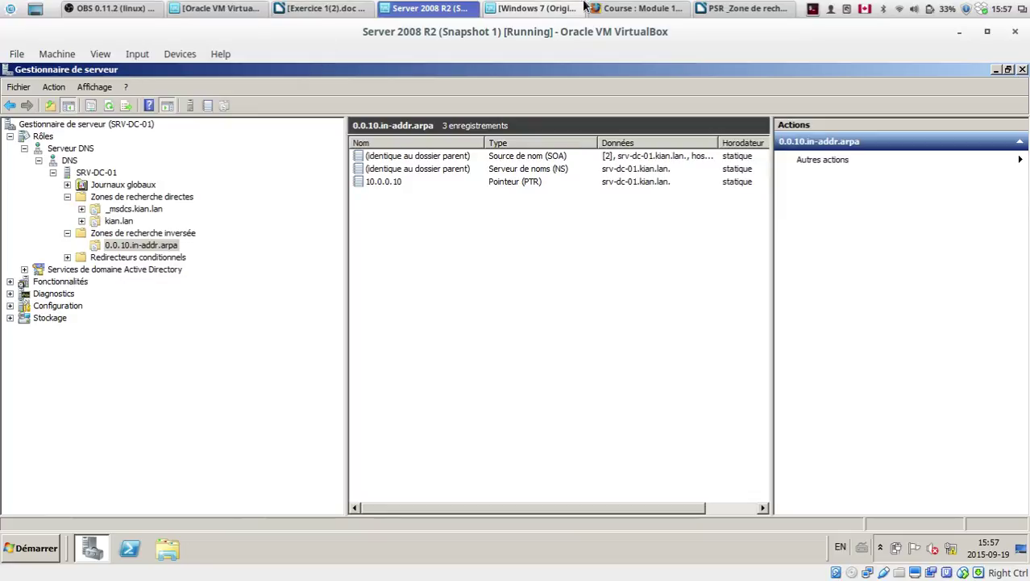
Step: On the Windows 7 VM, clear the console and rerun nslookup SRV-DC-01
left_click(558, 8)
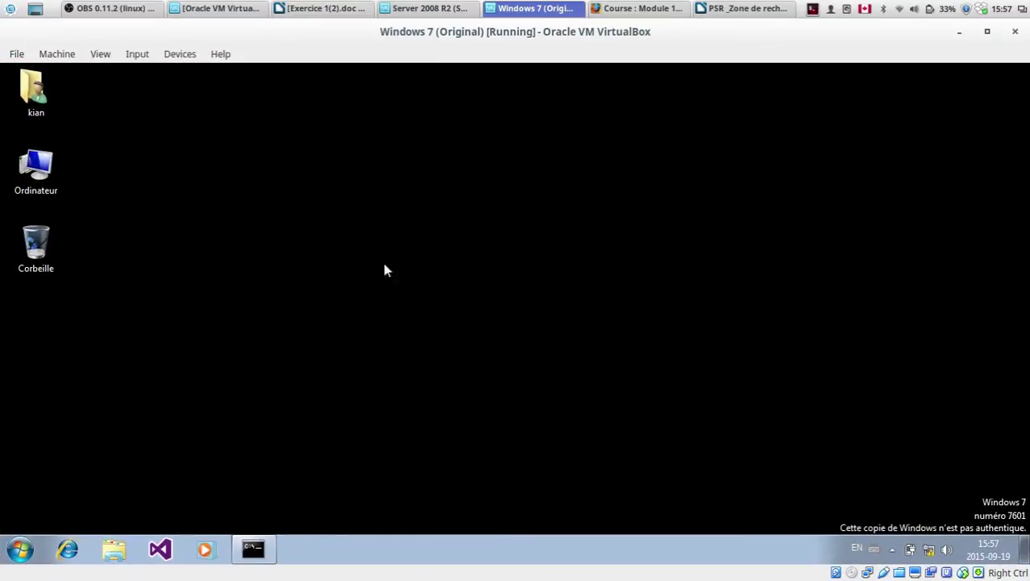
left_click(255, 546)
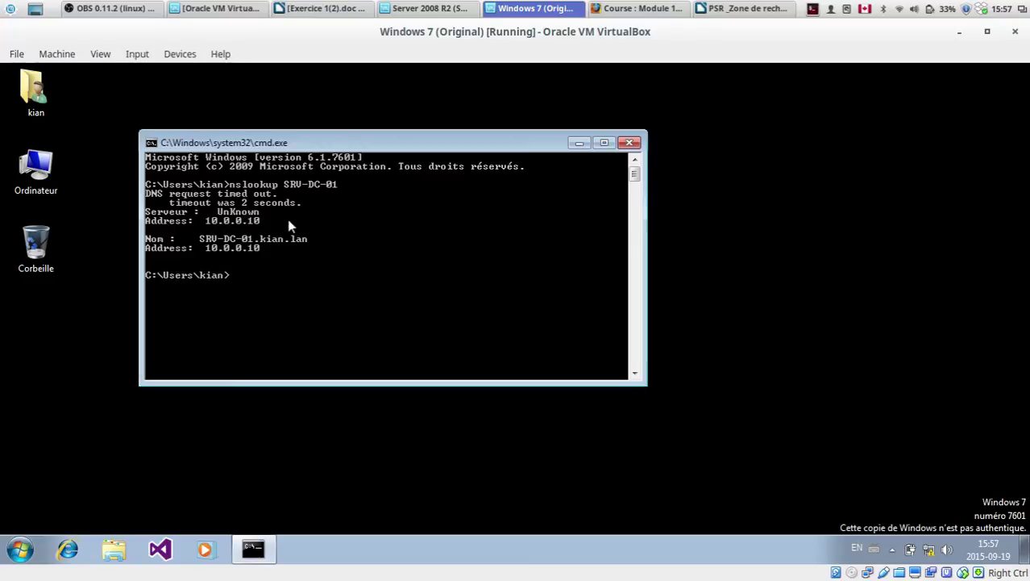
type("cls")
key("Return")
key("Up")
key("Up")
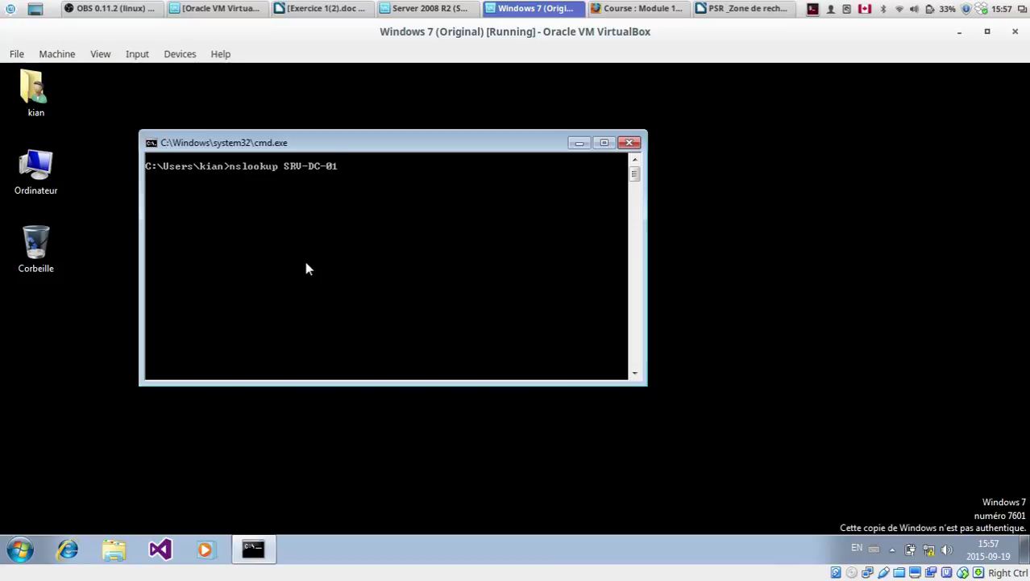
key("Return")
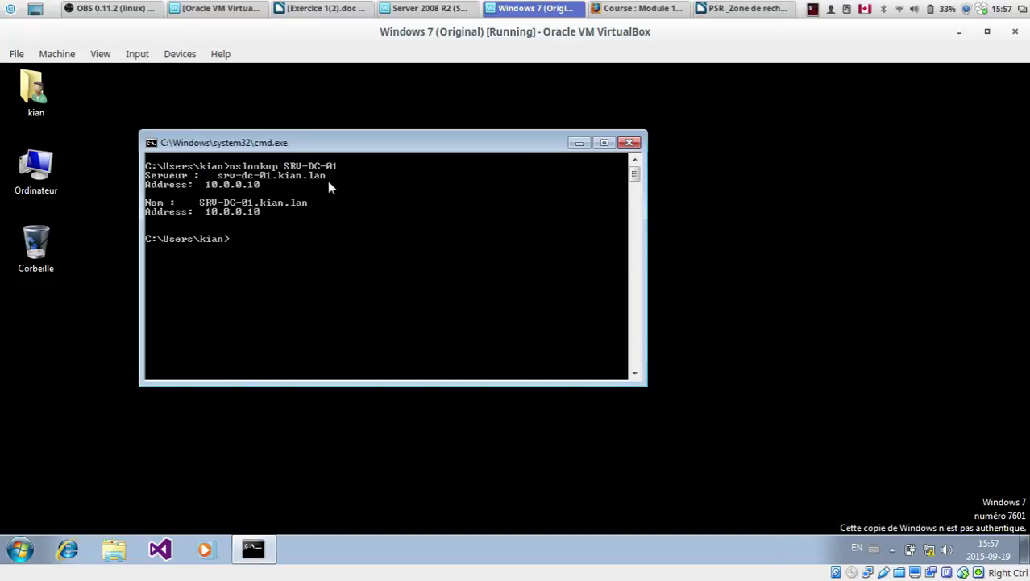
Step: Resize and close the command prompt, returning to the Exercice 1(2).doc document
left_click_drag(315, 145, 356, 148)
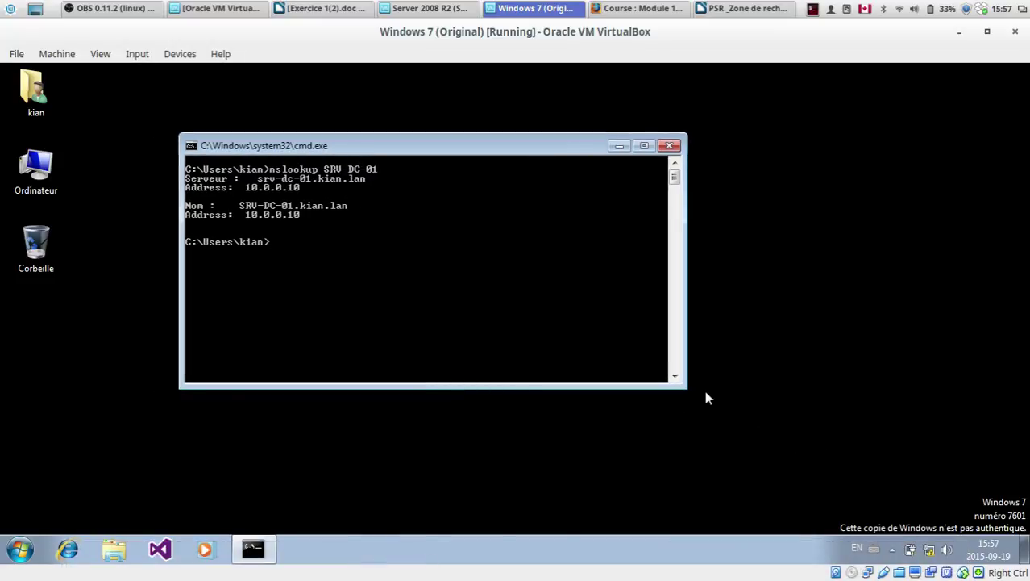
left_click_drag(687, 385, 748, 416)
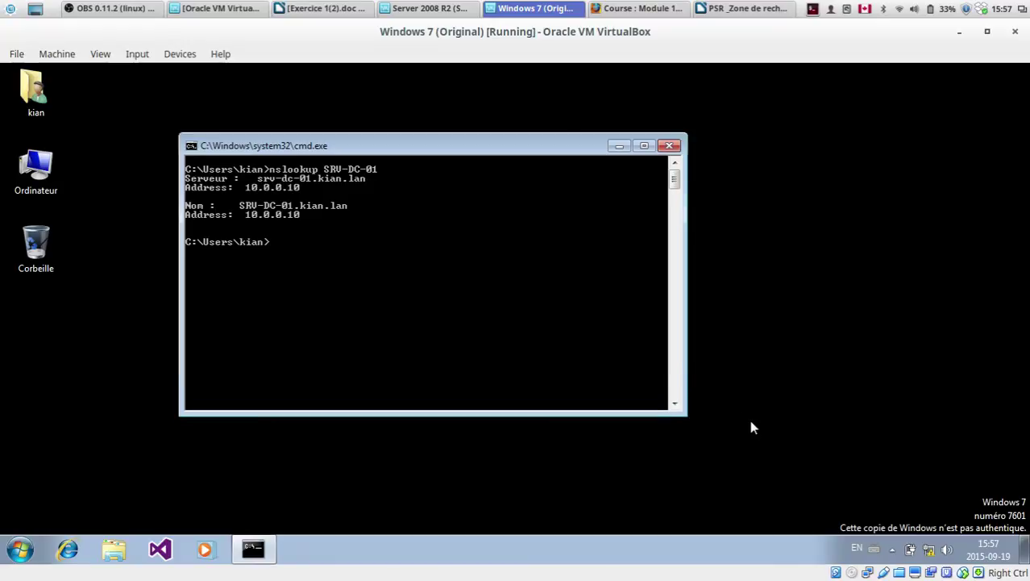
left_click(669, 145)
left_click(733, 6)
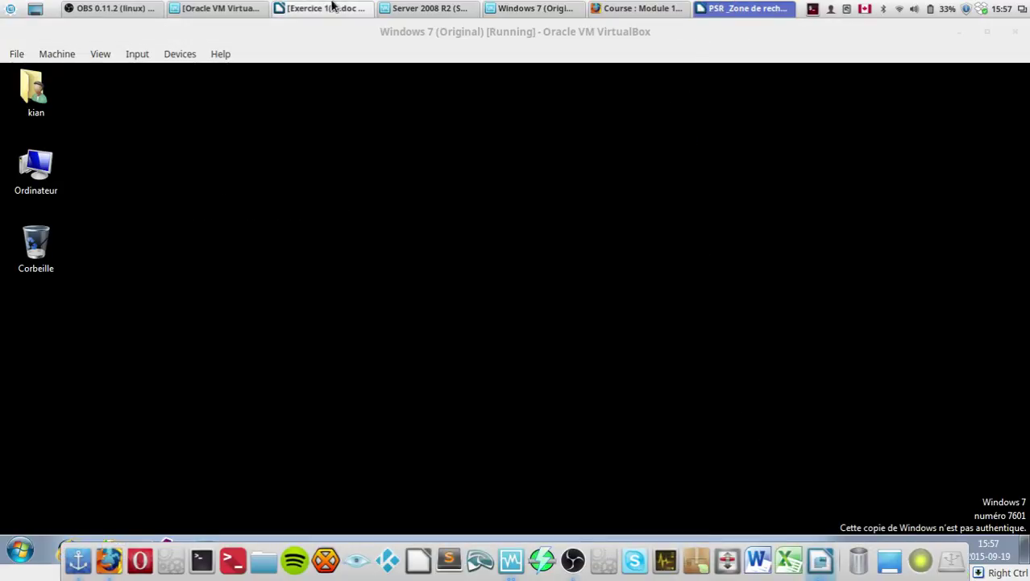